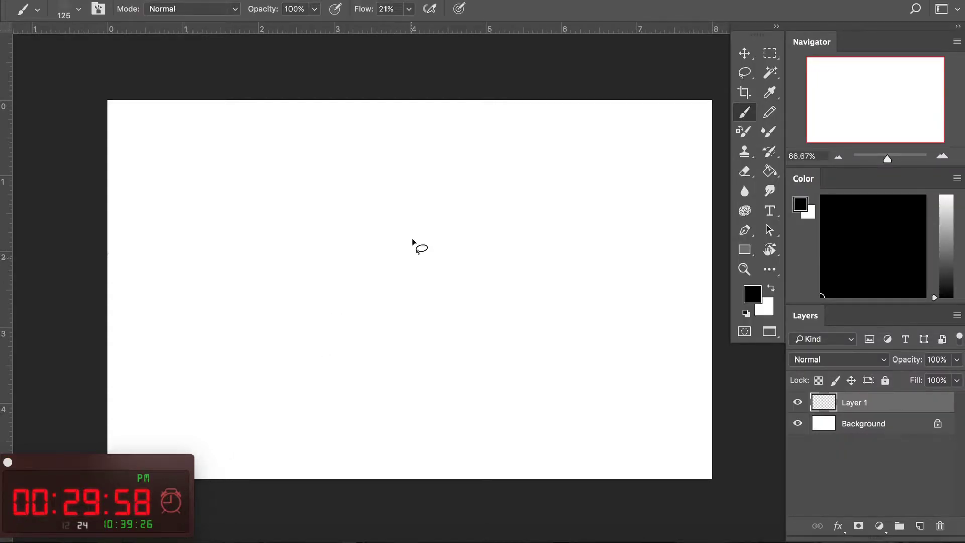
Fill Layer 1 with a flat dark grey across the whole canvas using the Paint Bucket.
key("l")
mouse_move(399, 272)
left_mouse_down()
mouse_move(410, 245)
mouse_move(405, 255)
left_mouse_up()
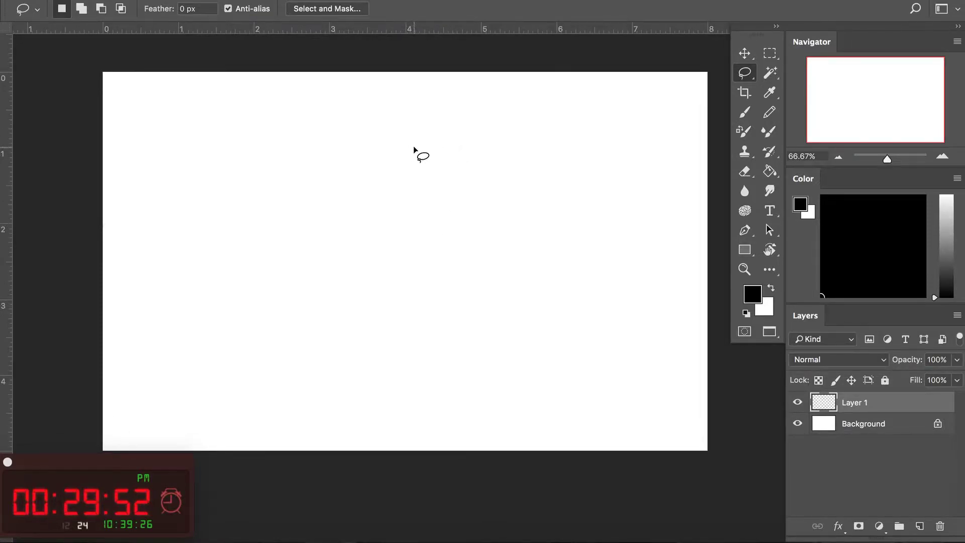
mouse_move(557, 71)
left_mouse_down()
mouse_move(544, 200)
mouse_move(572, 241)
left_mouse_up()
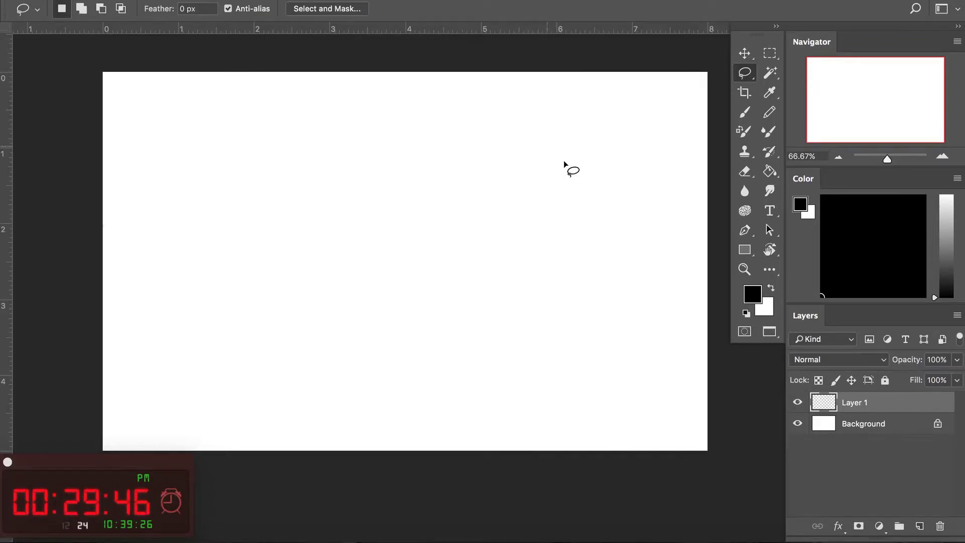
left_click_drag(944, 254, 944, 234)
key("g")
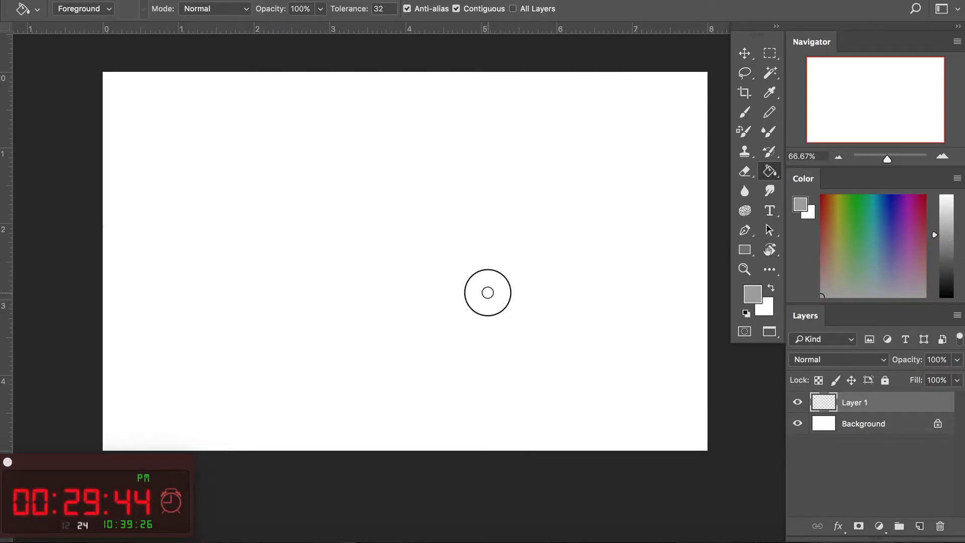
left_click(486, 290)
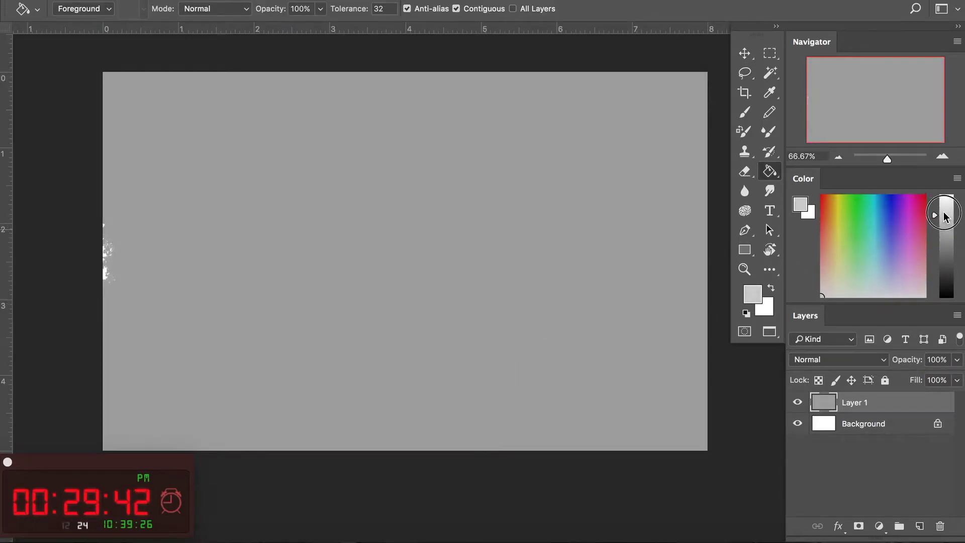
left_click_drag(942, 234, 942, 275)
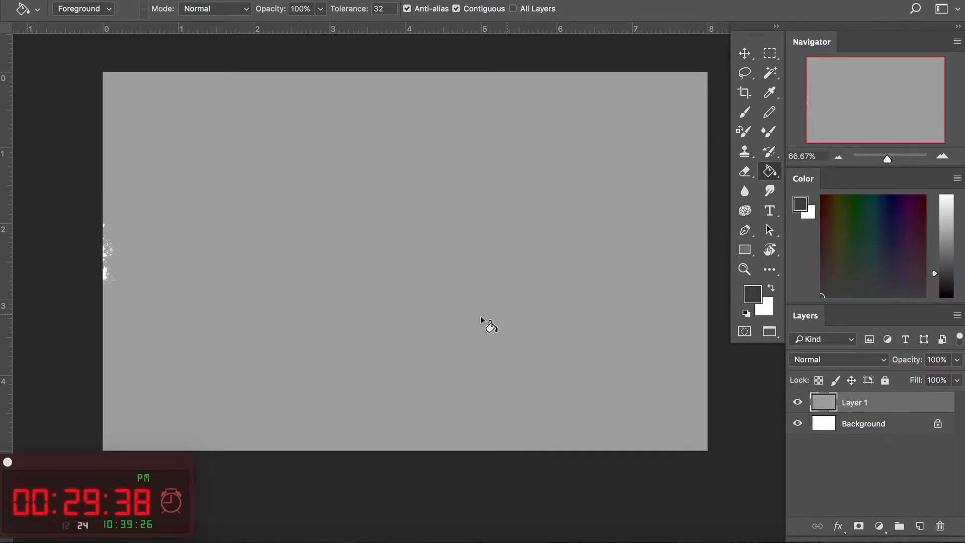
left_click(484, 334)
Set the brush Flow to 99%.
key("b")
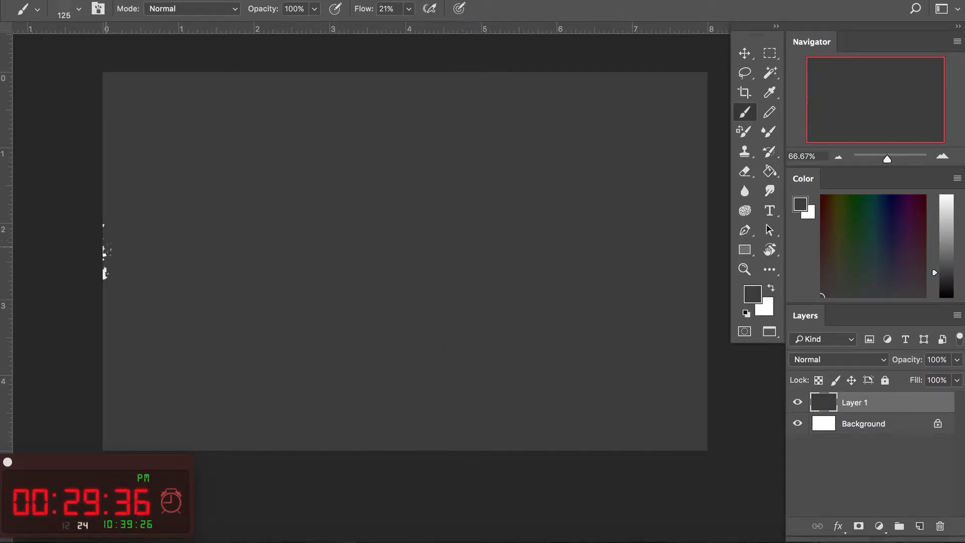
left_click(408, 9)
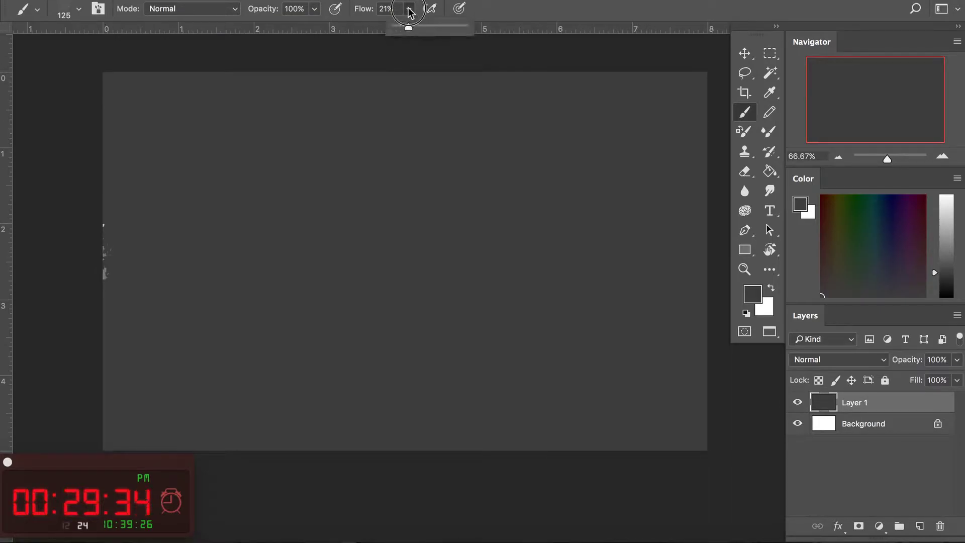
left_click_drag(462, 40, 466, 38)
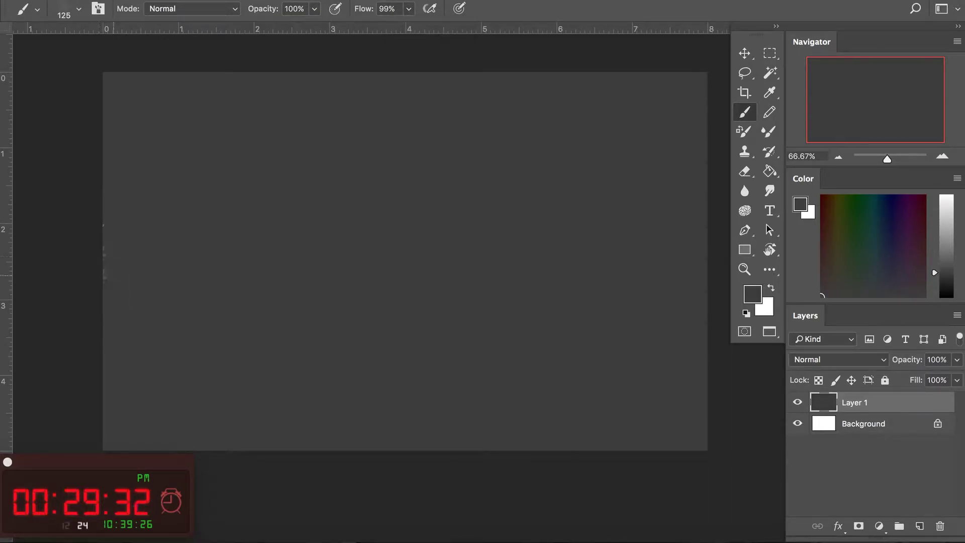
key("l")
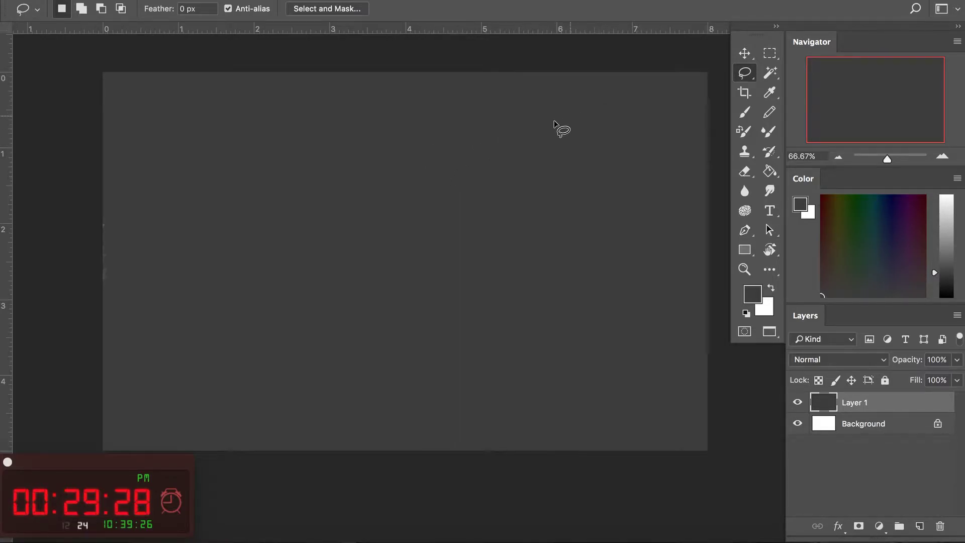
Lasso an oval head right of centre and fill it with light grey.
left_click_drag(596, 103, 561, 155)
left_click_drag(371, 221, 393, 219)
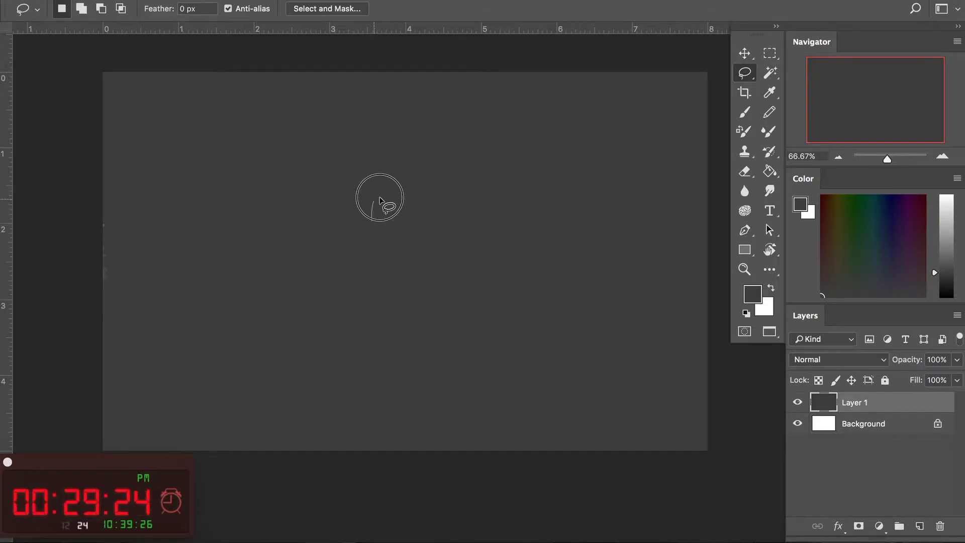
mouse_move(373, 222)
left_mouse_down()
mouse_move(373, 209)
mouse_move(391, 221)
mouse_move(375, 231)
mouse_move(402, 277)
mouse_move(405, 308)
left_mouse_up()
key("ctrl+z")
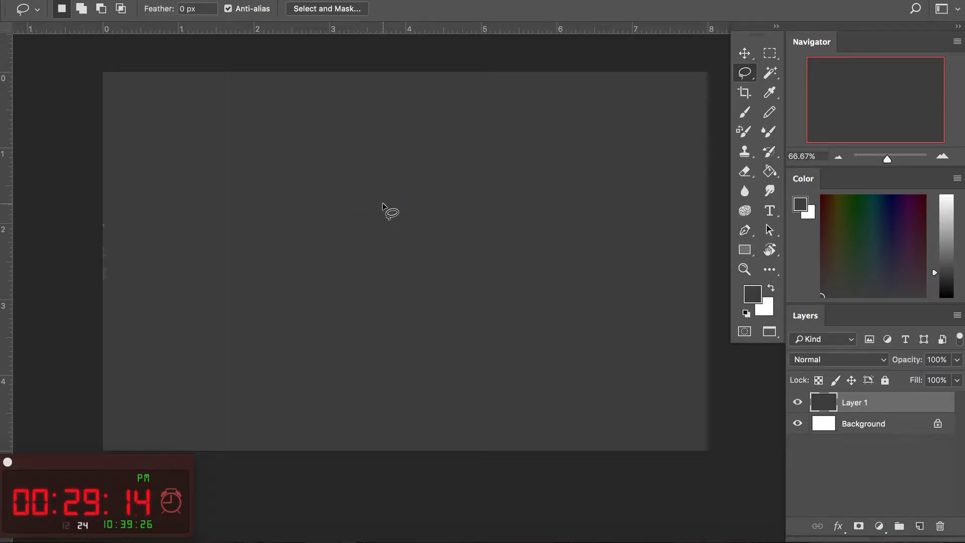
left_click_drag(362, 215, 377, 206)
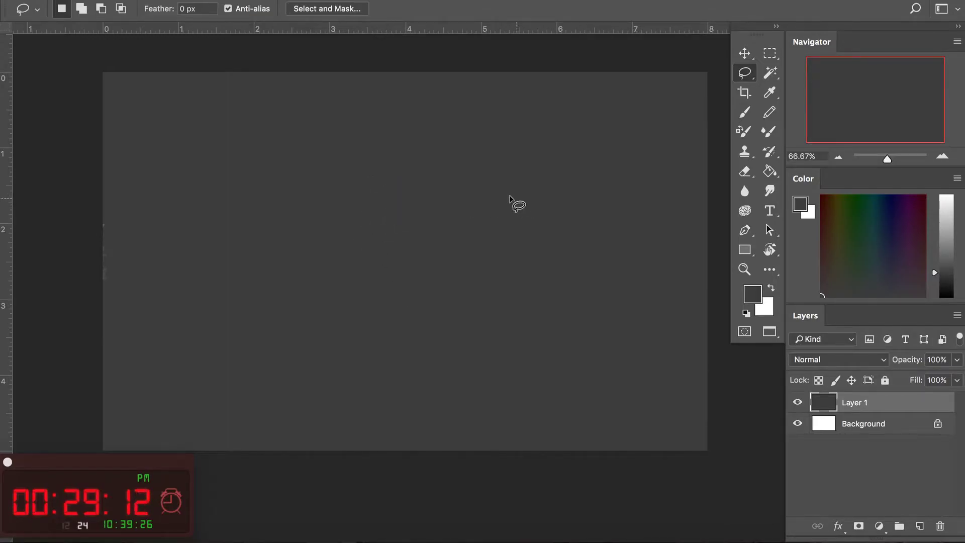
left_click_drag(505, 181, 514, 197)
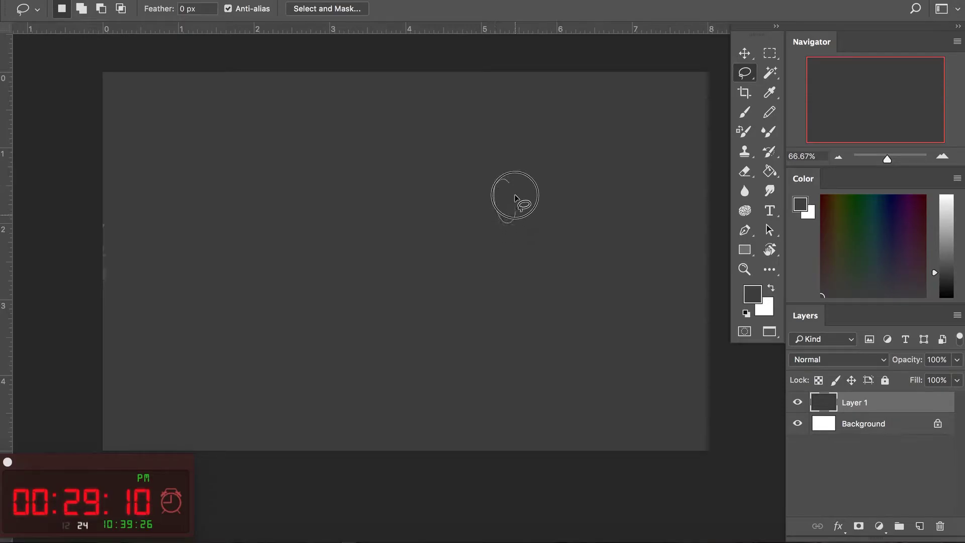
left_click(946, 222)
key("b")
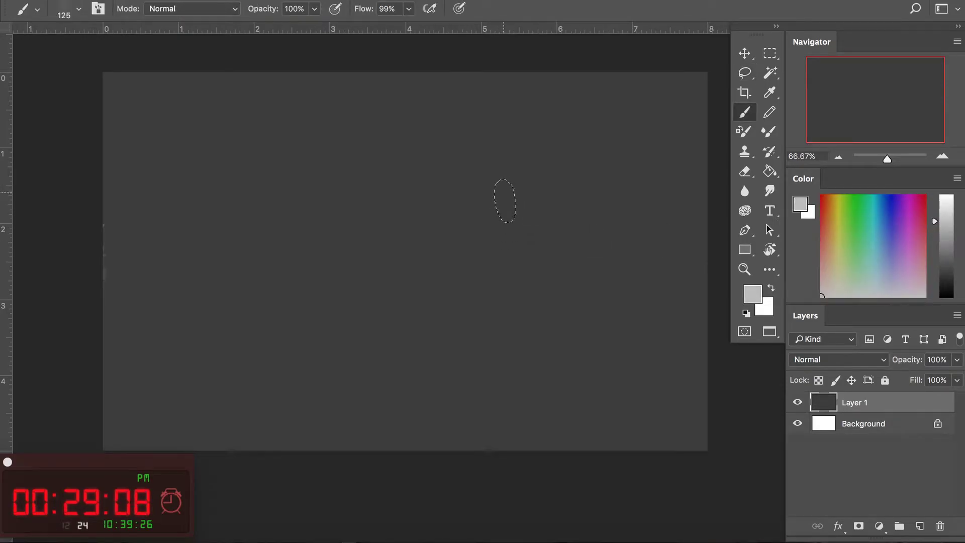
key("alt+BackSpace")
key("l")
Lasso and paint two more light grey heads, one near the centre and one on the left.
left_click_drag(345, 218, 367, 213)
key("b")
key("l")
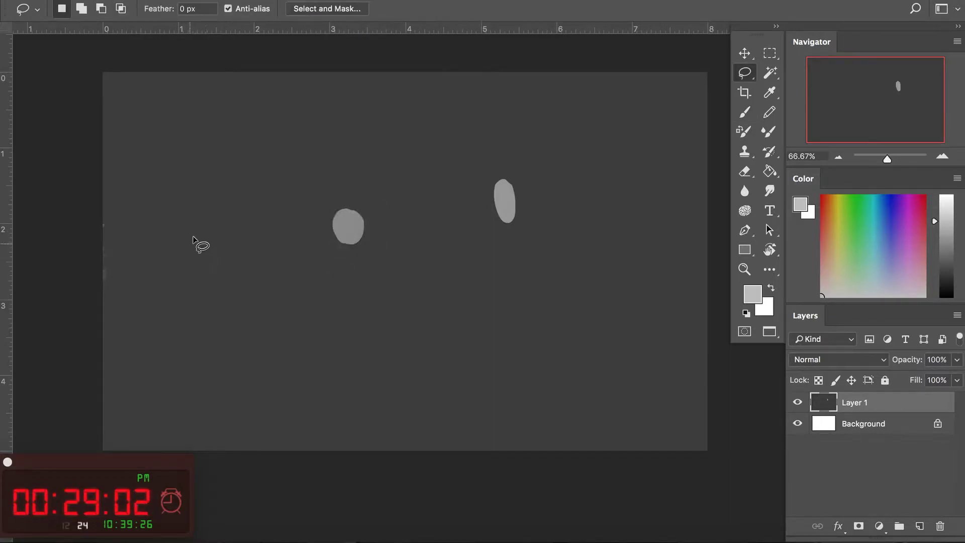
mouse_move(212, 211)
left_mouse_down()
mouse_move(224, 205)
mouse_move(216, 241)
mouse_move(243, 226)
mouse_move(221, 206)
mouse_move(241, 201)
mouse_move(221, 226)
mouse_move(229, 244)
left_mouse_up()
key("b")
key("l")
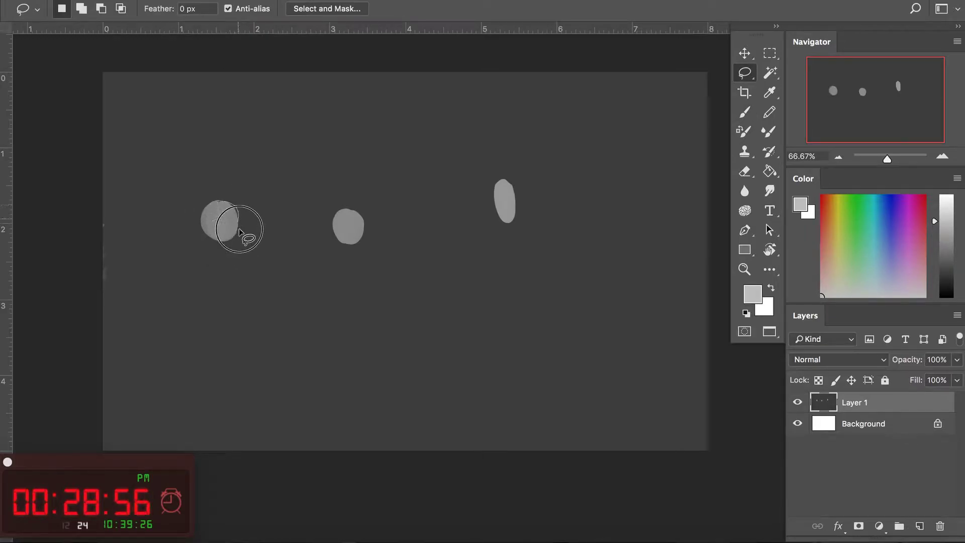
Shade part of the left head inside a lasso selection.
mouse_move(229, 246)
left_mouse_down()
mouse_move(243, 226)
mouse_move(221, 221)
left_mouse_up()
key("b")
key("l")
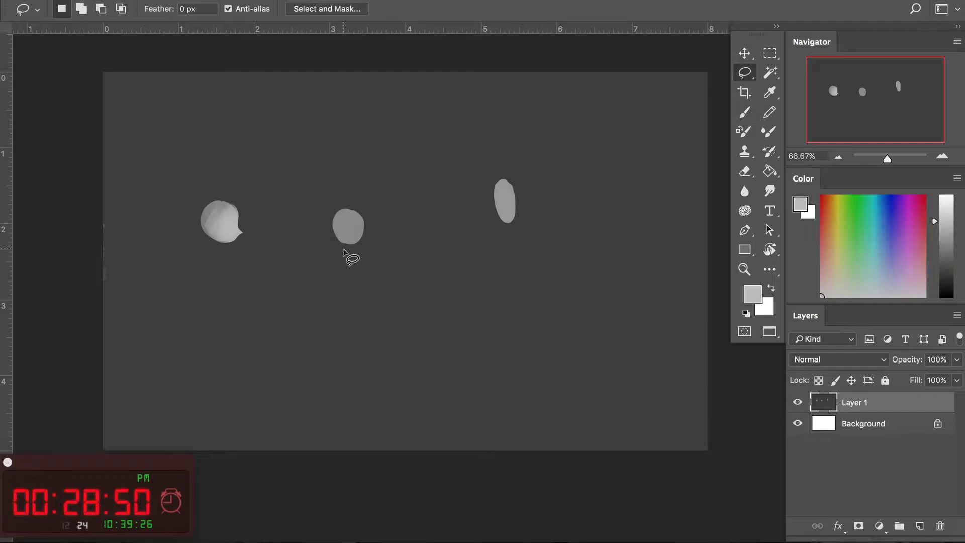
Lasso the middle figure's body shape down to its hem.
left_click_drag(343, 246, 327, 269)
left_click_drag(341, 245, 314, 303)
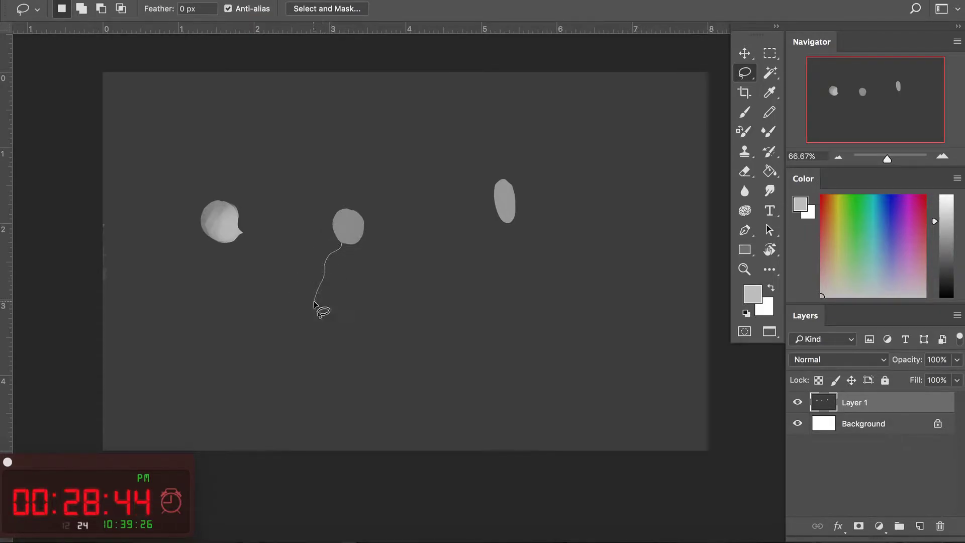
mouse_move(341, 247)
left_mouse_down()
mouse_move(319, 355)
mouse_move(391, 359)
mouse_move(373, 315)
mouse_move(377, 276)
mouse_move(351, 226)
mouse_move(338, 281)
mouse_move(345, 339)
mouse_move(357, 278)
left_mouse_up()
Paint soft light grey into the middle body at 48% flow, then lower flow to 22%.
key("b")
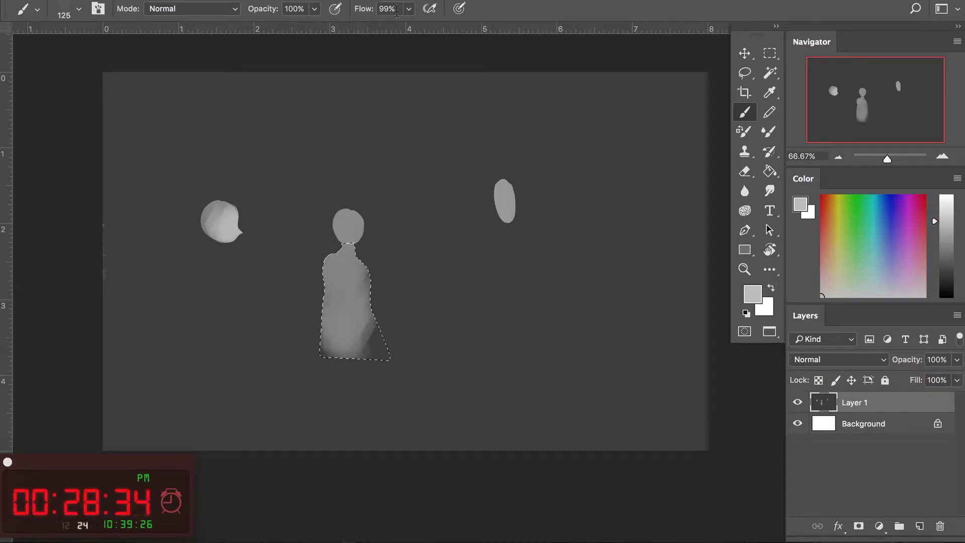
left_click(409, 8)
left_click_drag(411, 26, 373, 27)
mouse_move(352, 347)
left_mouse_down()
mouse_move(377, 349)
mouse_move(354, 346)
left_mouse_up()
left_click(409, 9)
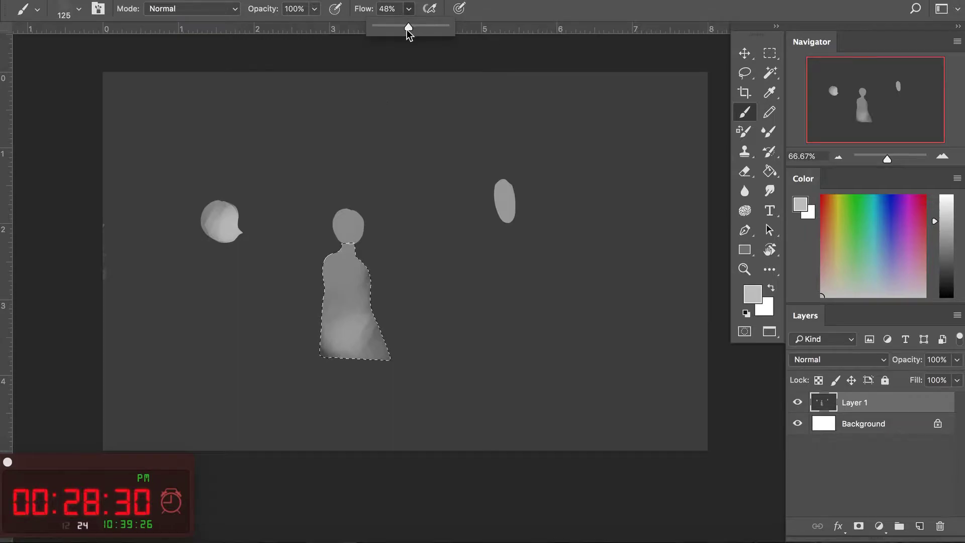
left_click_drag(393, 28, 390, 29)
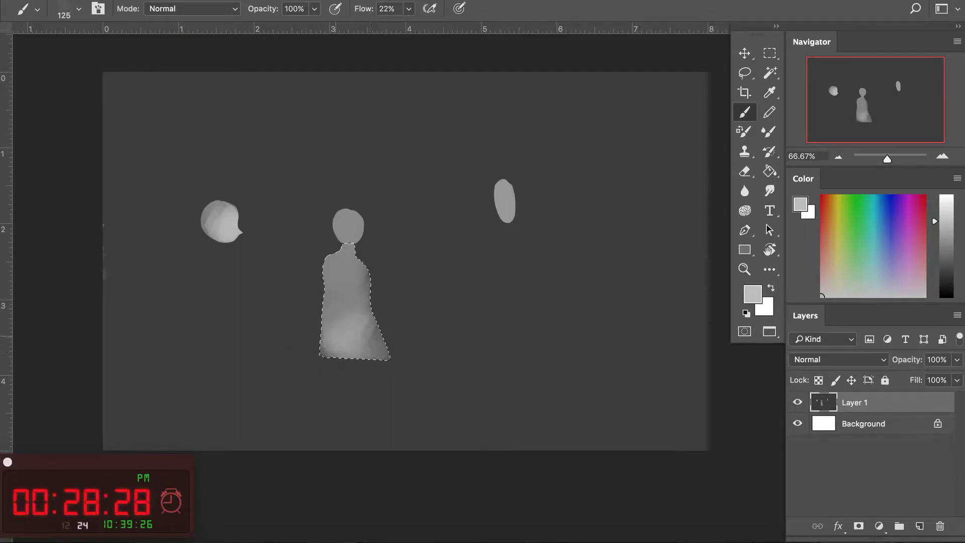
Lasso a robed body shape below the right head.
key("l")
mouse_move(500, 217)
left_mouse_down()
mouse_move(481, 274)
mouse_move(552, 375)
left_mouse_up()
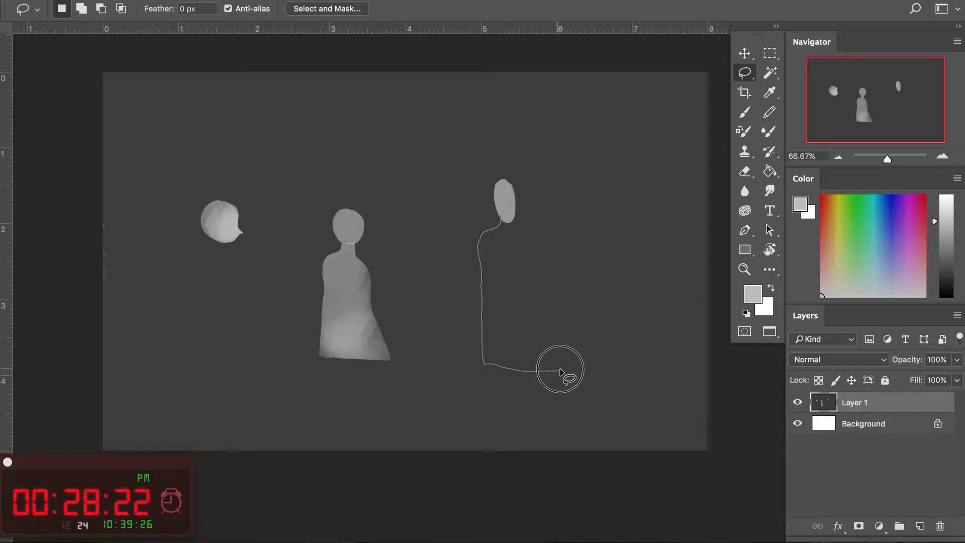
mouse_move(552, 375)
left_mouse_down()
mouse_move(504, 217)
mouse_move(484, 276)
mouse_move(509, 245)
mouse_move(508, 394)
mouse_move(519, 379)
mouse_move(499, 298)
mouse_move(493, 355)
left_mouse_up()
key("b")
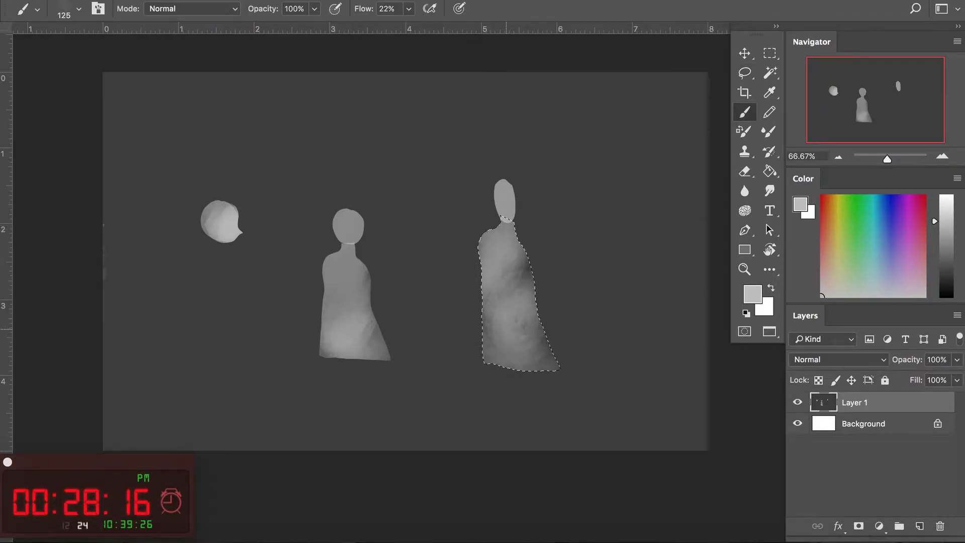
Rotate the brush tip angle and paint the right figure's body lighter.
right_click(314, 235)
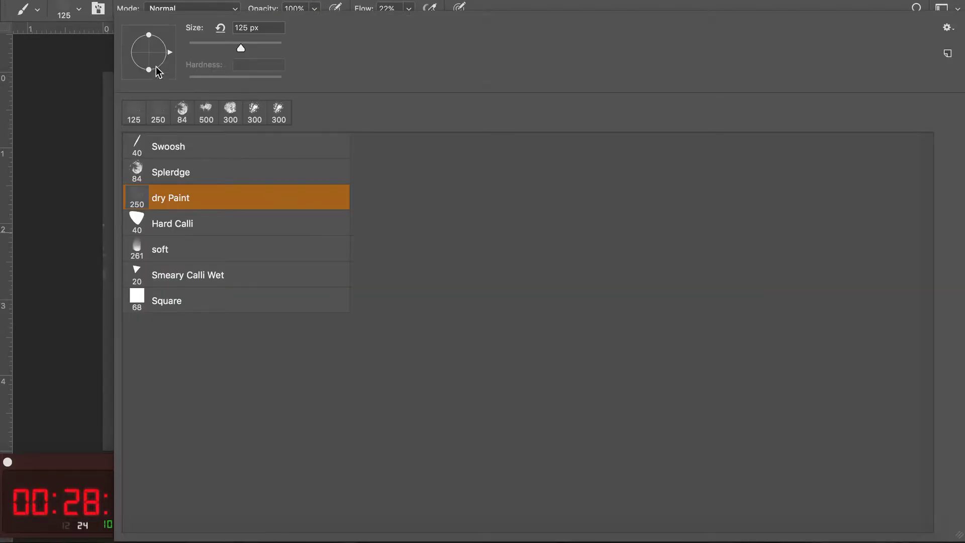
left_click_drag(164, 65, 152, 77)
key("Return")
mouse_move(523, 367)
left_mouse_down()
mouse_move(564, 349)
mouse_move(491, 333)
mouse_move(493, 259)
mouse_move(509, 236)
left_mouse_up()
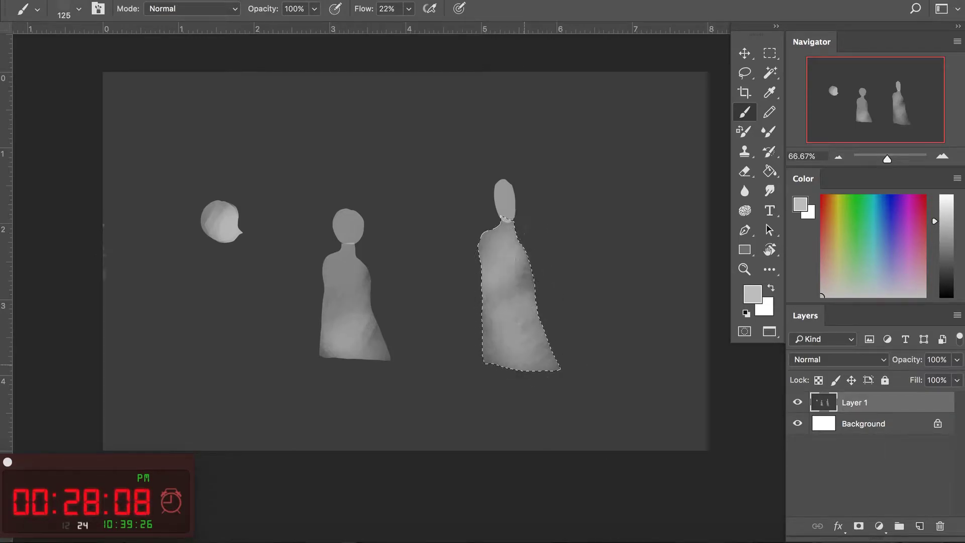
key("l")
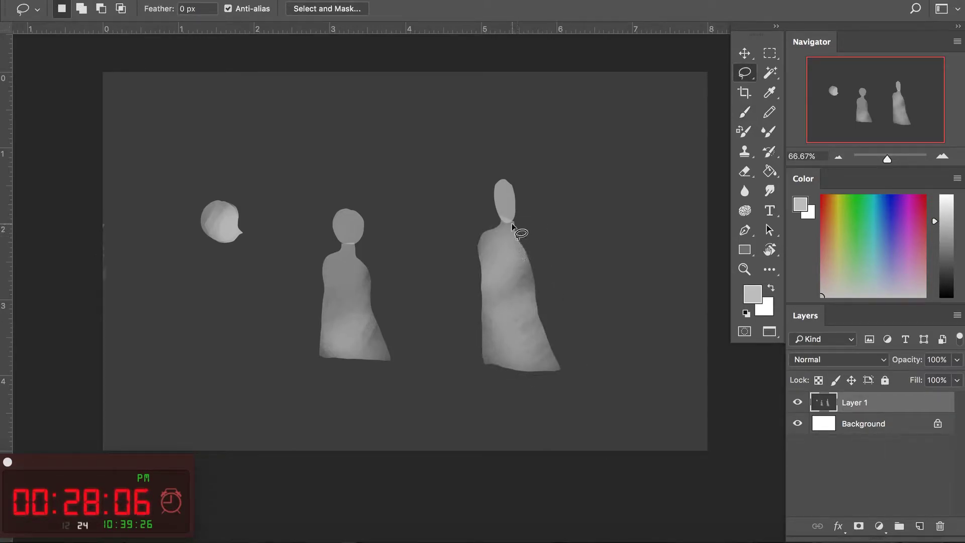
Lasso and paint light grey arms between the middle and right figures.
mouse_move(488, 233)
left_mouse_down()
mouse_move(460, 333)
mouse_move(491, 264)
left_mouse_up()
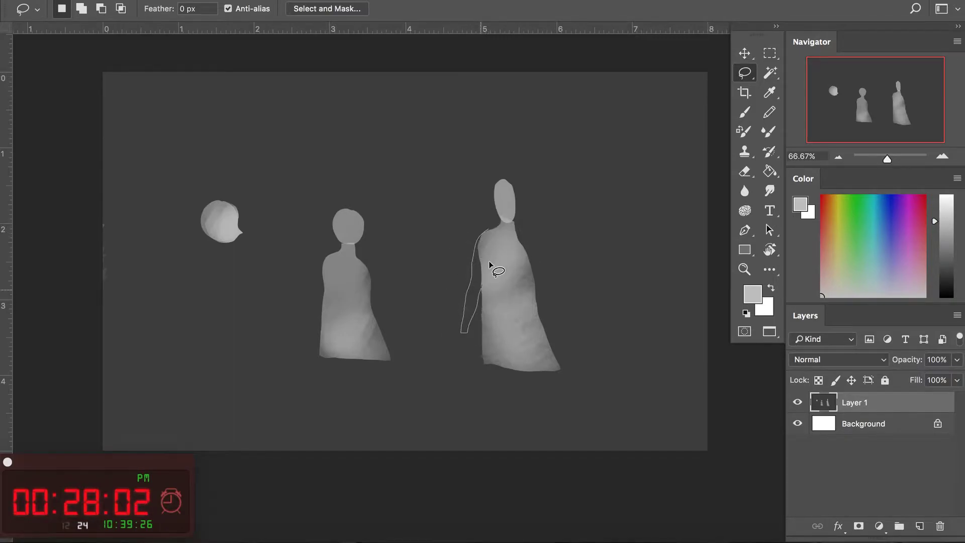
key("b")
left_click_drag(465, 303, 467, 306)
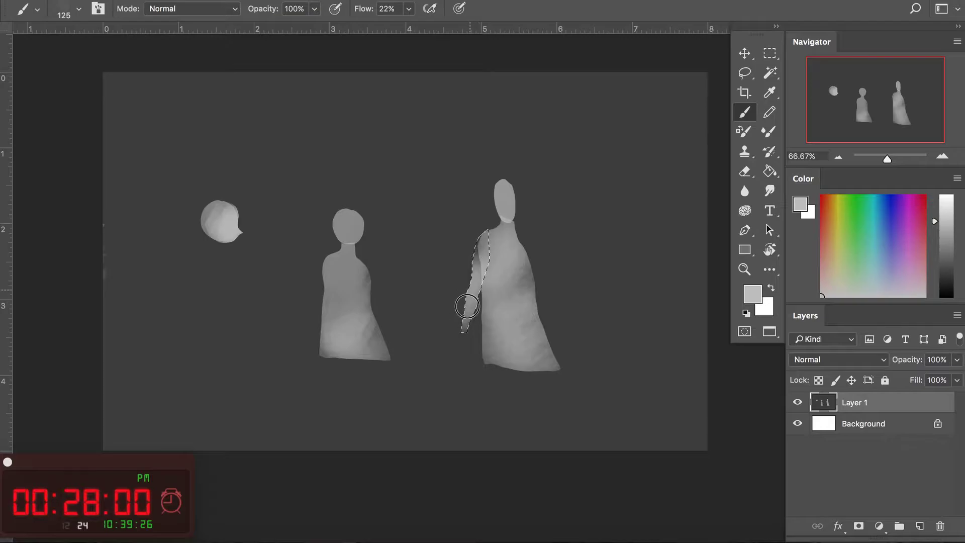
key("ctrl+d")
key("l")
mouse_move(358, 260)
left_mouse_down()
mouse_move(393, 336)
mouse_move(362, 284)
mouse_move(376, 300)
left_mouse_up()
key("b")
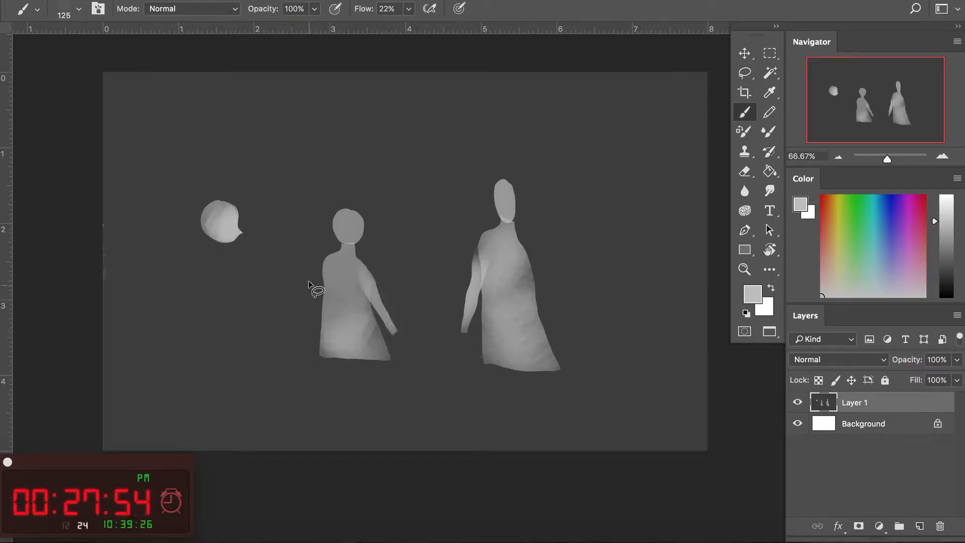
Lasso and paint the middle figure's left arm, then deselect.
key("l")
left_click_drag(332, 255, 286, 327)
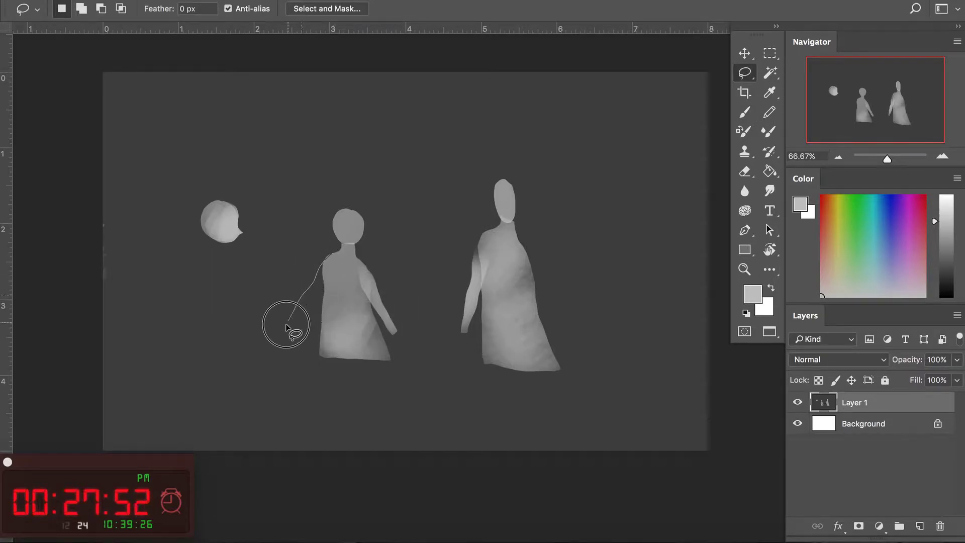
mouse_move(287, 327)
left_mouse_down()
mouse_move(332, 255)
mouse_move(297, 322)
mouse_move(322, 271)
left_mouse_up()
key("b")
key("ctrl+d")
key("l")
Lasso a body shape under the left head.
left_click_drag(205, 214, 209, 250)
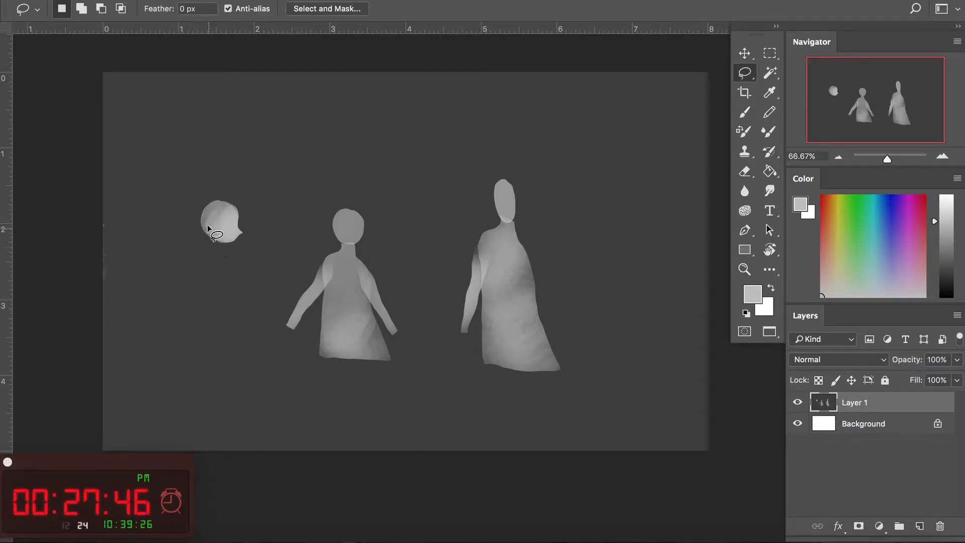
mouse_move(205, 209)
left_mouse_down()
mouse_move(194, 388)
mouse_move(258, 376)
mouse_move(227, 245)
mouse_move(198, 349)
mouse_move(230, 340)
mouse_move(258, 384)
mouse_move(235, 297)
left_mouse_up()
key("b")
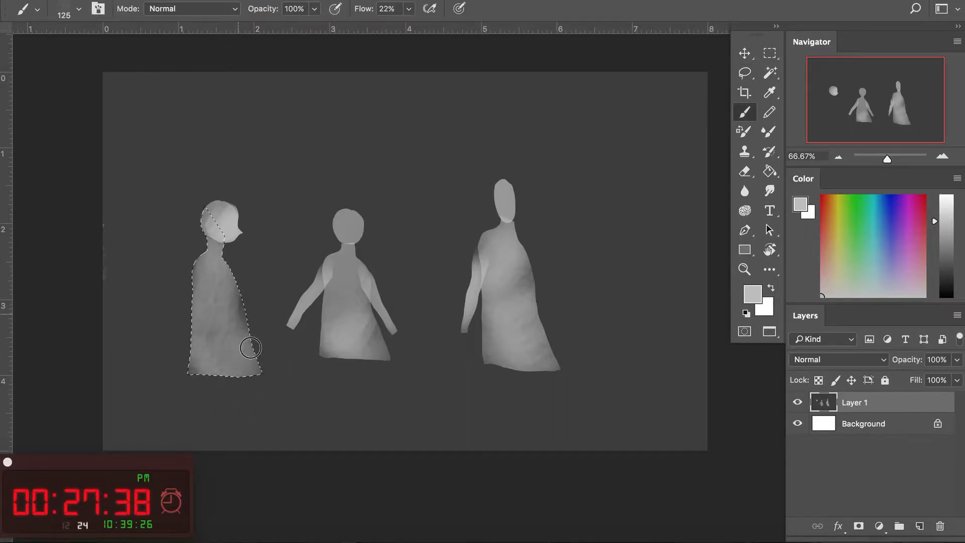
Try the soft round and Splerdge brush presets, undoing each test stroke.
right_click(345, 310)
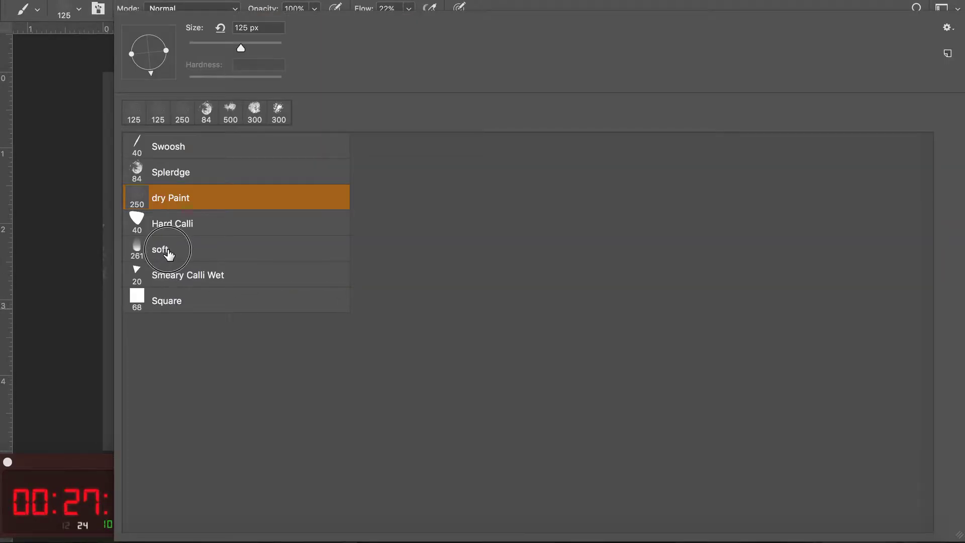
left_click(168, 255)
left_click_drag(227, 203, 408, 140)
key("ctrl+z")
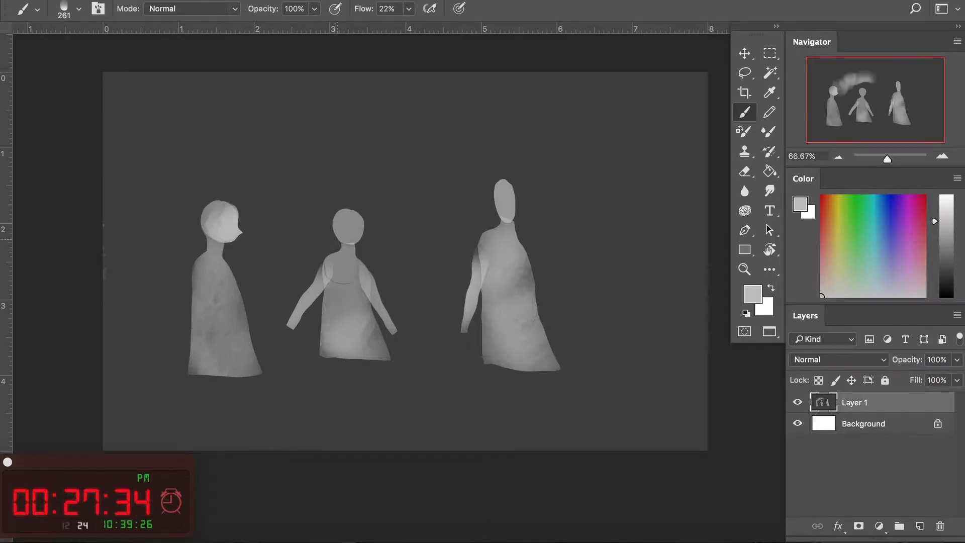
right_click(324, 264)
left_click(188, 187)
mouse_move(281, 171)
left_mouse_down()
mouse_move(357, 159)
mouse_move(438, 201)
left_mouse_up()
key("ctrl+z")
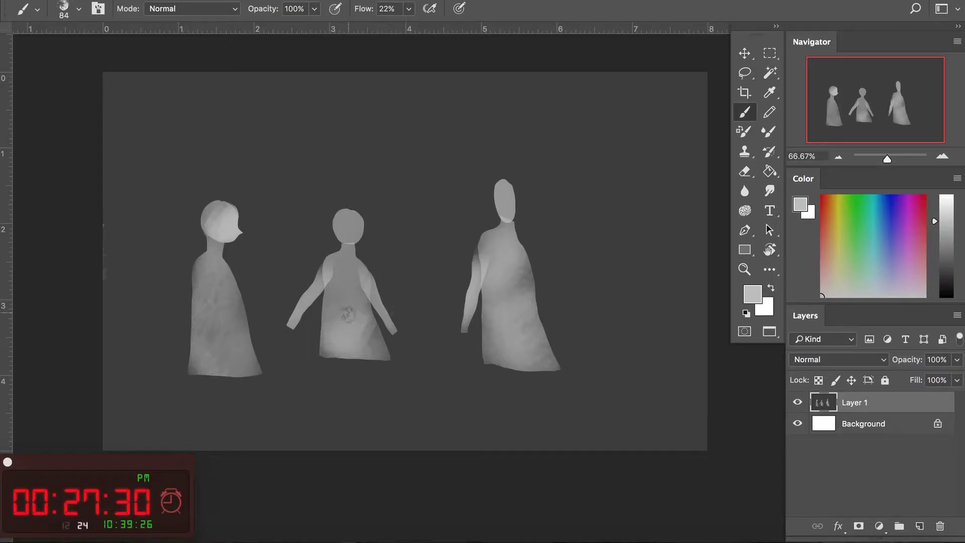
Lasso and paint the left figure's right arm lighter, enlarging the brush to 250.
key("l")
left_click_drag(217, 256, 261, 337)
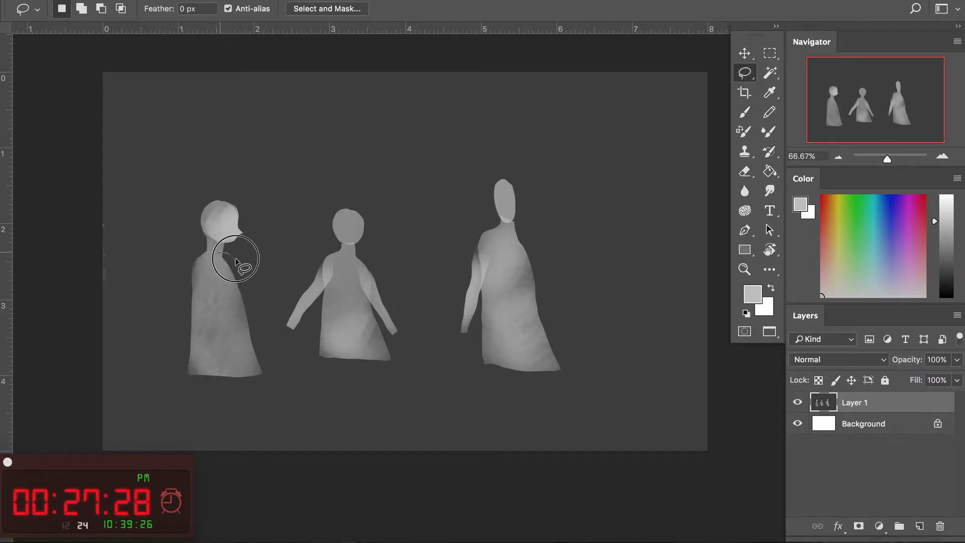
left_click_drag(260, 338, 221, 262)
key("b")
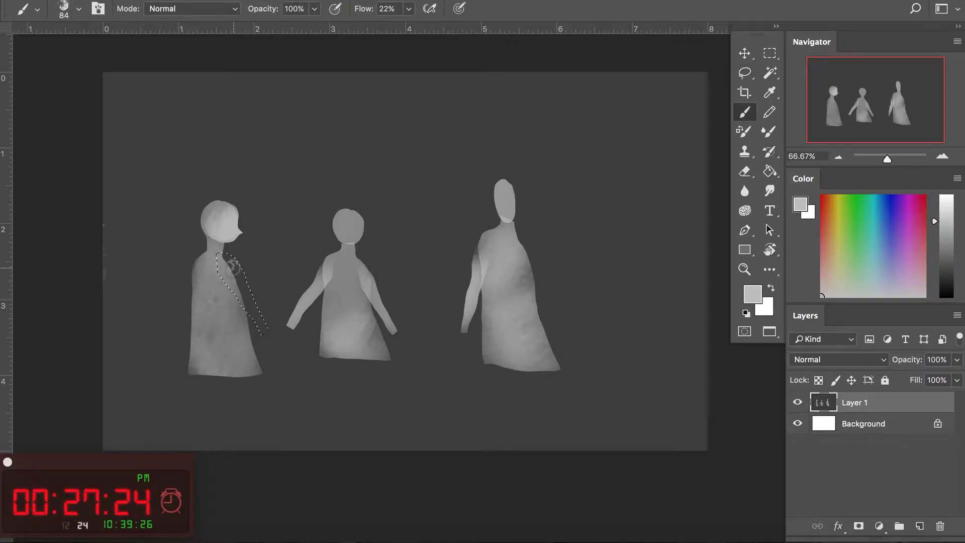
left_click_drag(225, 265, 246, 301)
key("bracketright")
key("bracketright")
key("bracketright")
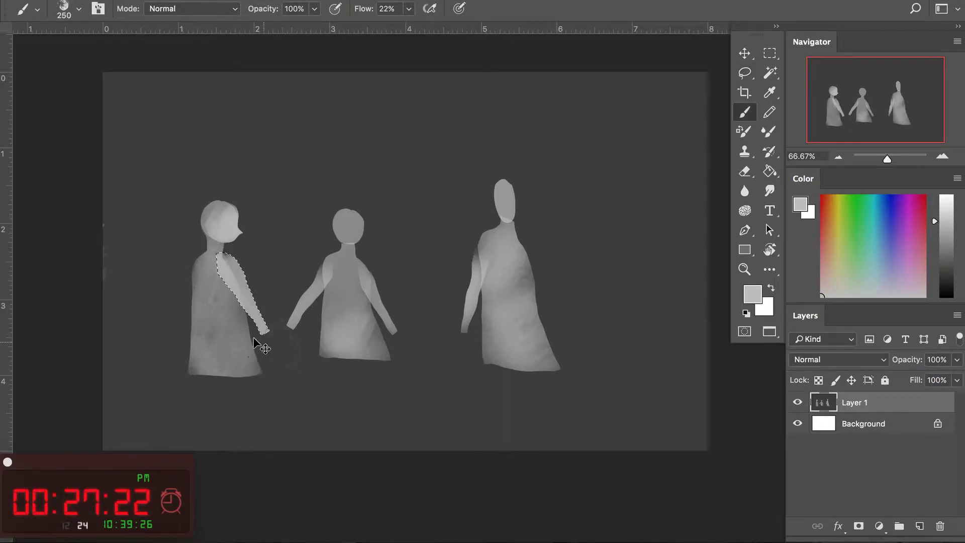
Lasso and paint the left figure's left arm lighter.
key("l")
left_click_drag(204, 255, 163, 331)
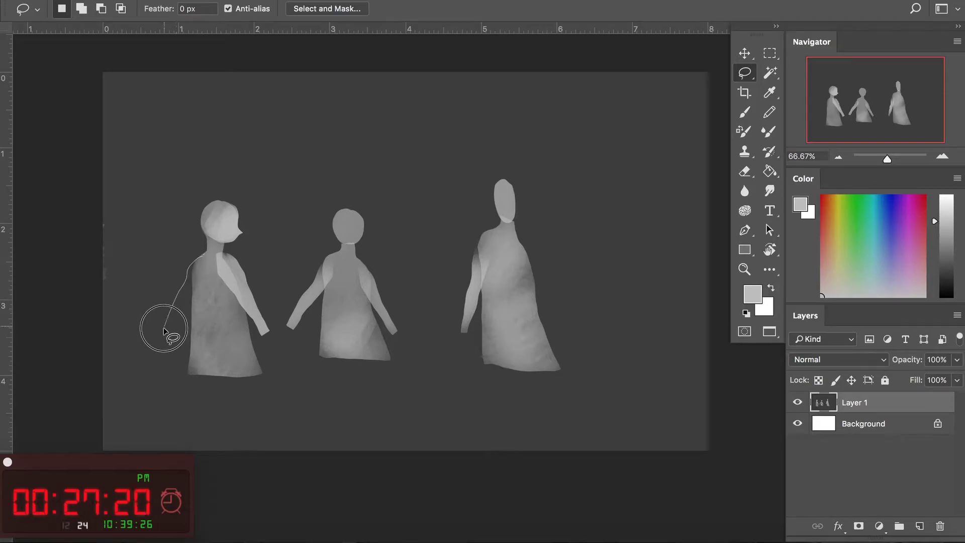
left_click_drag(206, 256, 175, 341)
key("b")
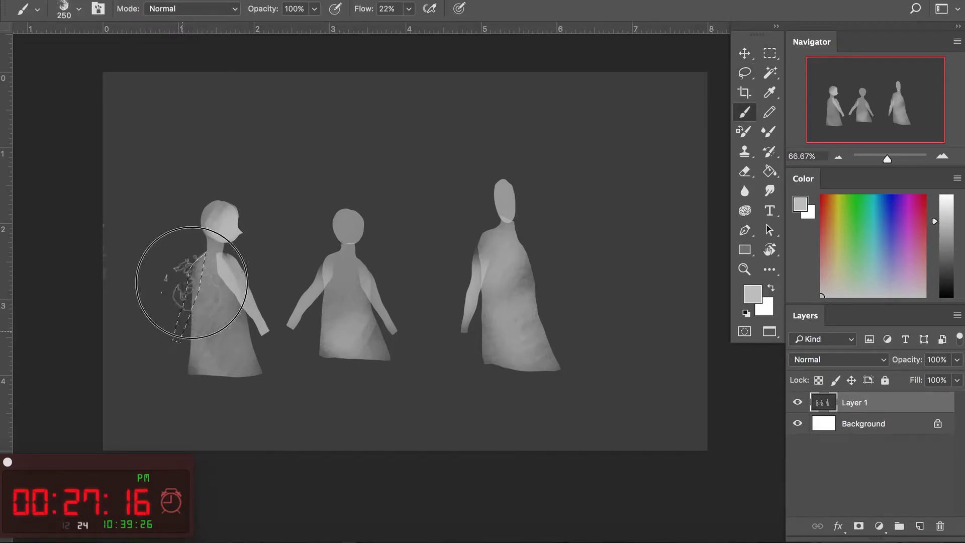
left_click_drag(187, 277, 181, 341)
Lasso and paint the right figure's right arm.
key("l")
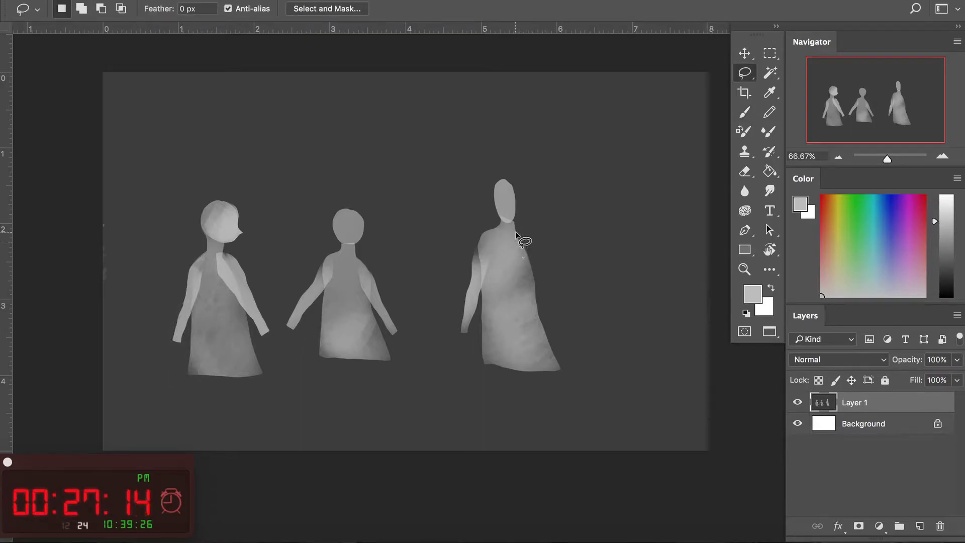
left_click_drag(515, 235, 568, 345)
key("b")
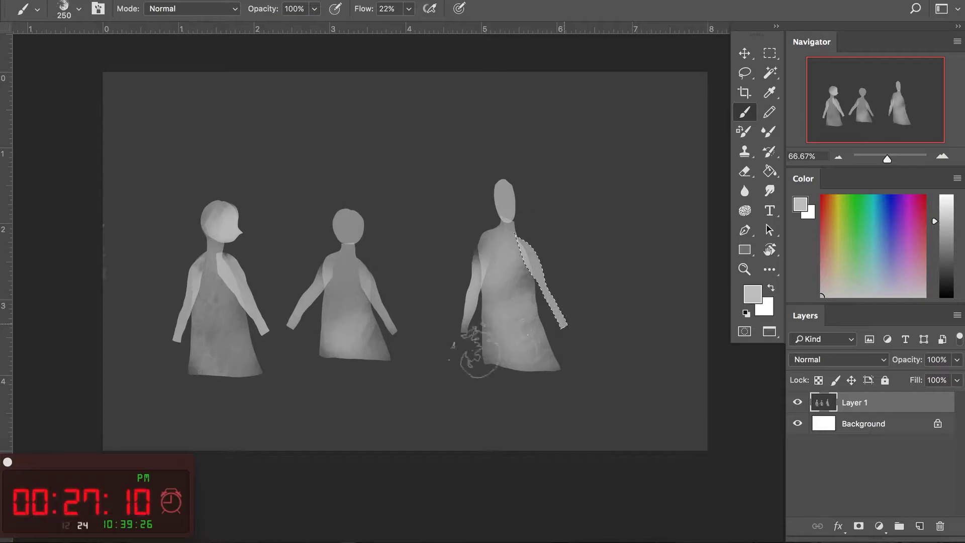
key("l")
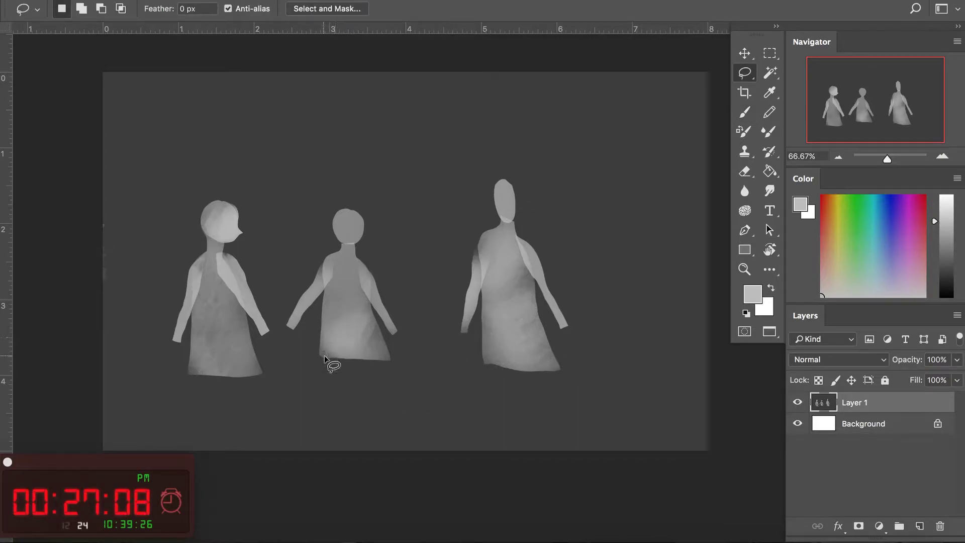
Lasso and paint a lighter skirt flare on the right figure.
mouse_move(484, 365)
left_mouse_down()
mouse_move(551, 330)
mouse_move(532, 327)
left_mouse_up()
key("b")
key("ctrl+d")
key("l")
Paint the skirt hem sweeping right in a sampled darker grey.
left_click_drag(588, 354, 422, 366)
key("b")
left_click(556, 366, "alt")
key("ctrl+d")
Lasso a strip along the right figure's left edge for painting.
key("l")
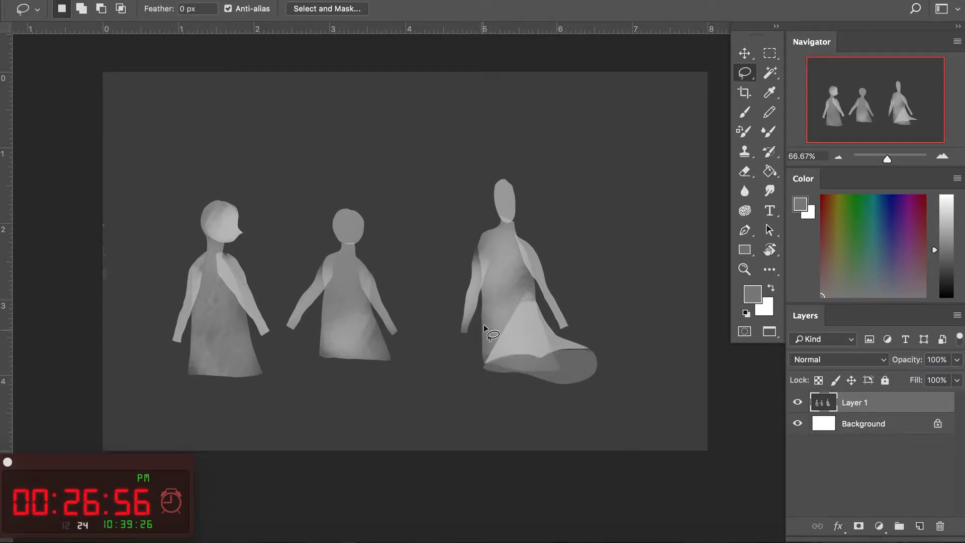
left_click_drag(482, 291, 483, 294)
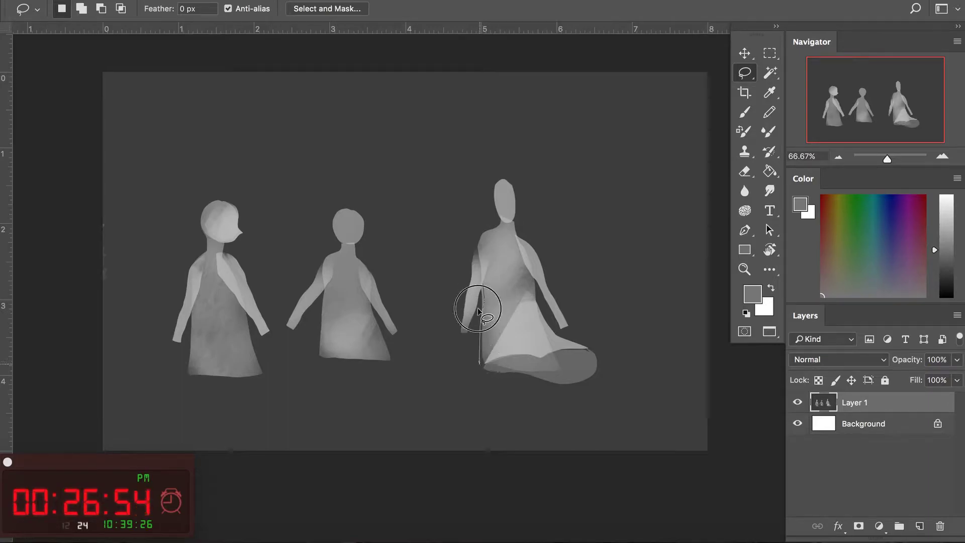
key("b")
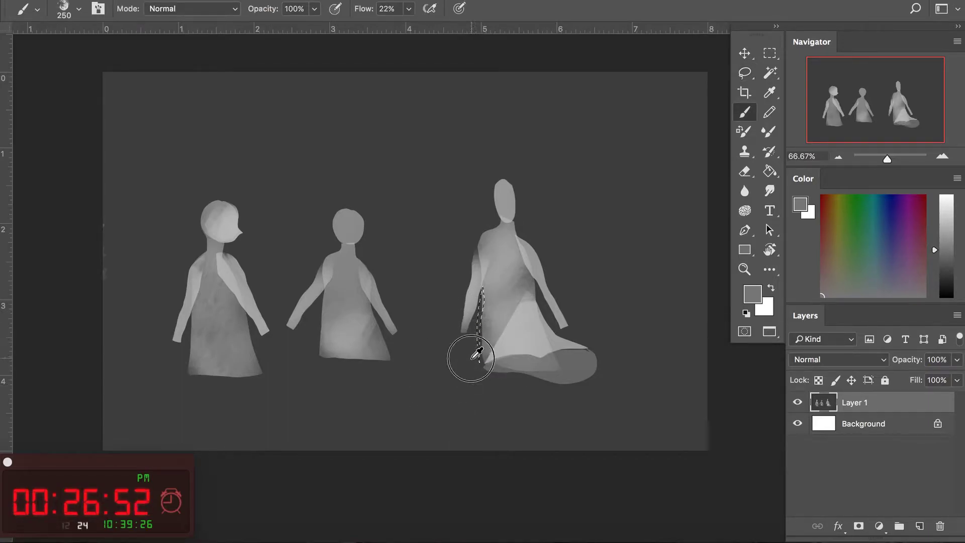
Lasso and paint the first leg below the right figure's skirt with sampled grey.
left_click(476, 355, "alt")
key("l")
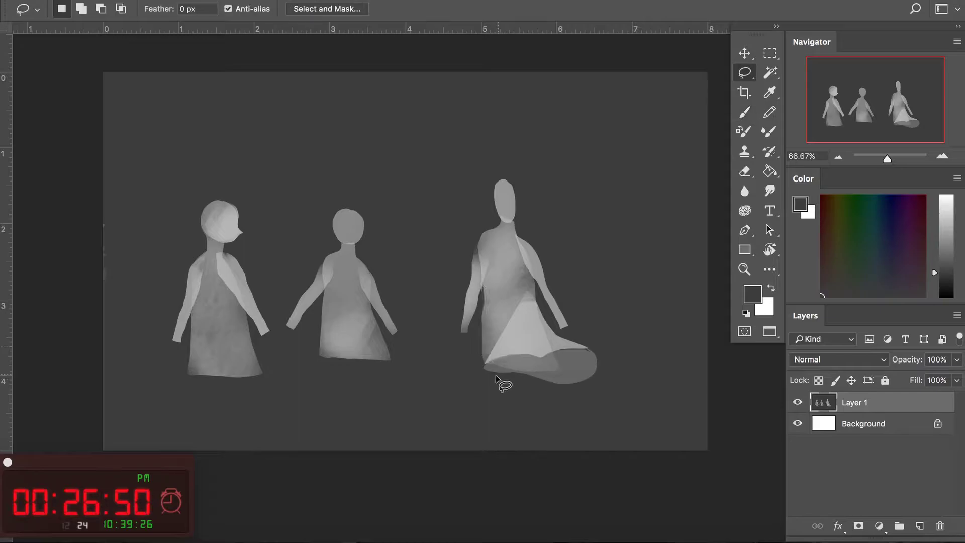
left_click_drag(484, 303, 506, 388)
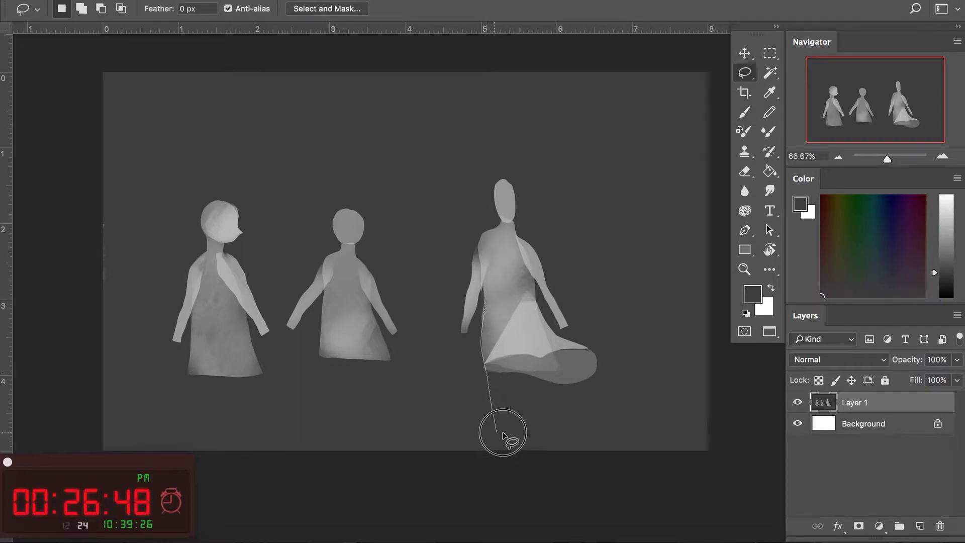
left_click_drag(522, 347, 532, 402)
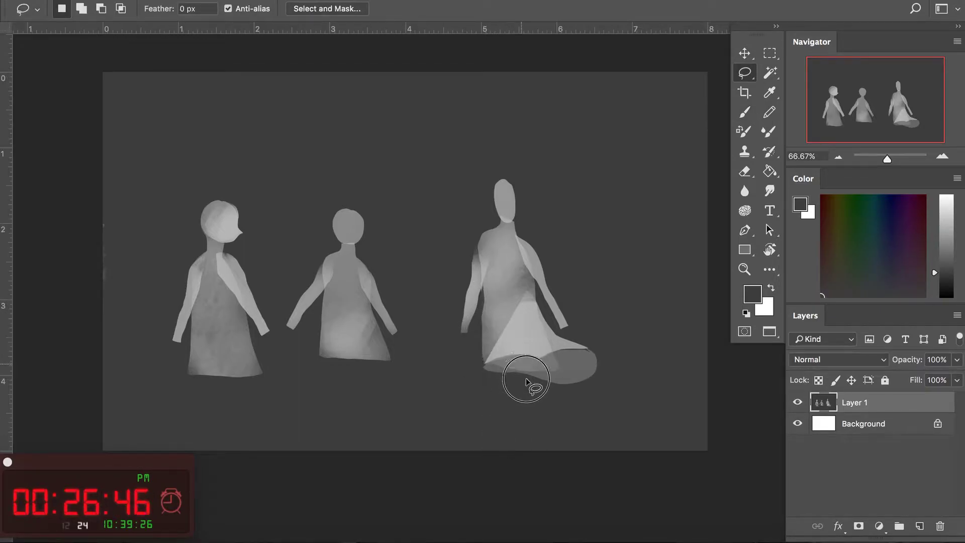
key("b")
left_click(527, 333, "alt")
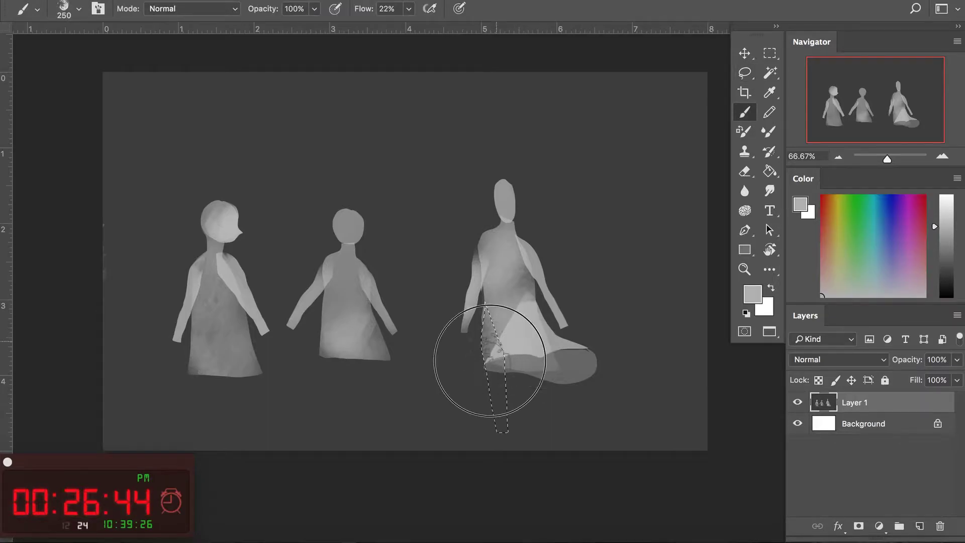
left_click_drag(463, 371, 490, 330)
key("ctrl+d")
Paint a second leg on the right figure and begin outlining the middle figure's legs.
key("l")
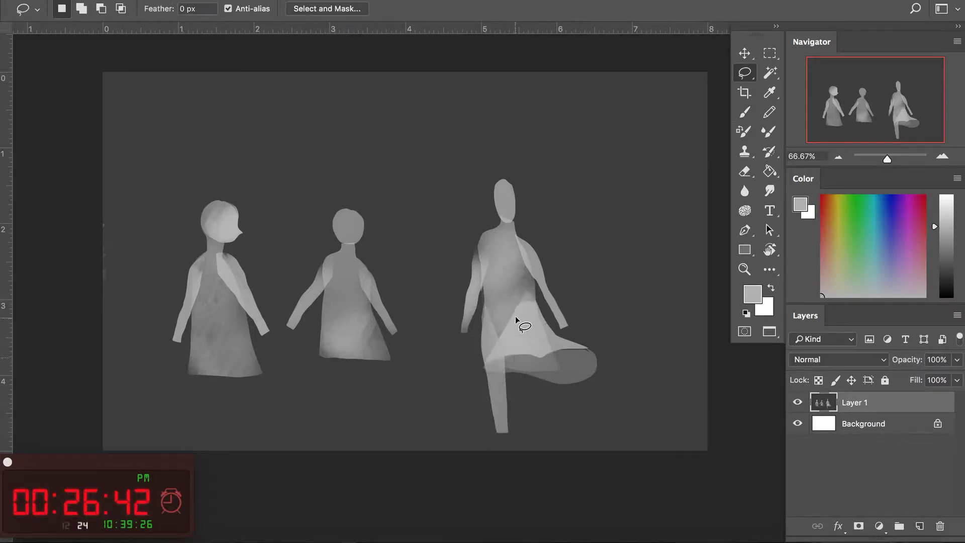
left_click_drag(515, 322, 524, 413)
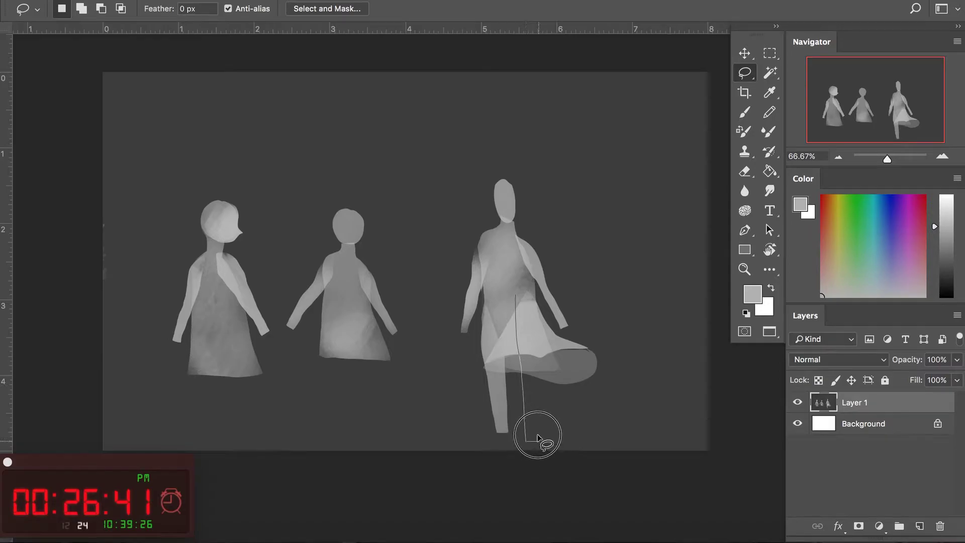
key("b")
mouse_move(526, 443)
left_mouse_down()
mouse_move(535, 347)
mouse_move(533, 443)
left_mouse_up()
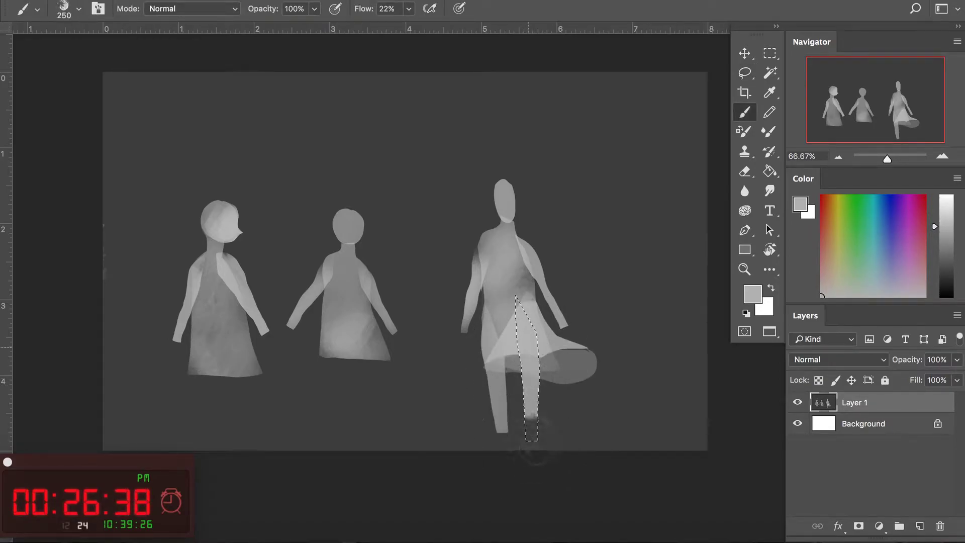
key("ctrl+d")
key("l")
left_click_drag(329, 324, 348, 343)
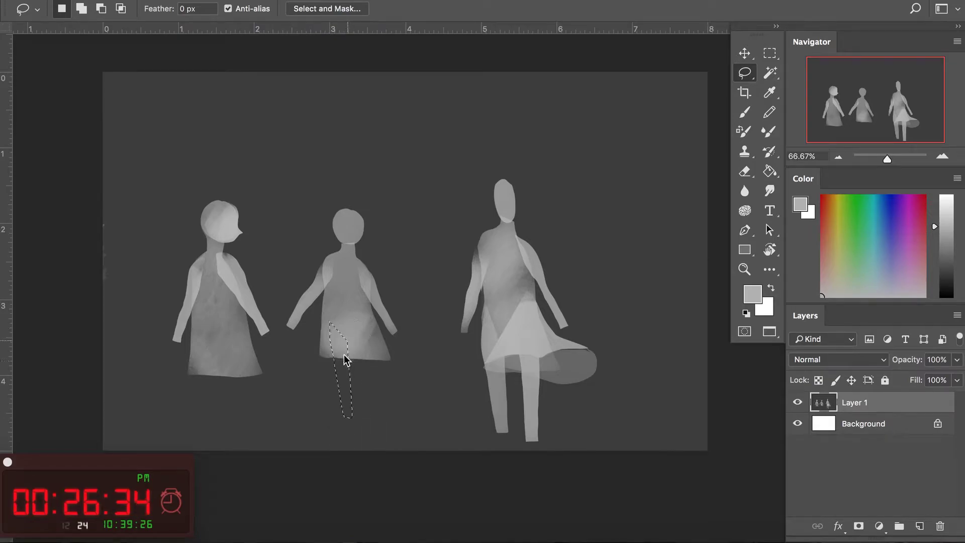
Close the middle figure's leg outline and paint its legs lighter.
left_click_drag(346, 427, 360, 428)
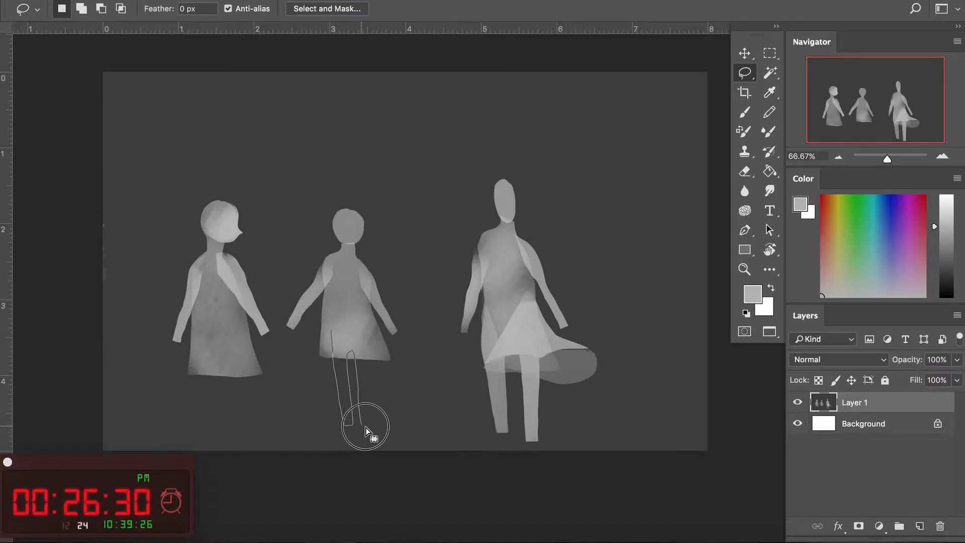
left_click_drag(366, 431, 371, 366)
key("b")
left_click_drag(363, 413, 347, 351)
key("ctrl+d")
key("l")
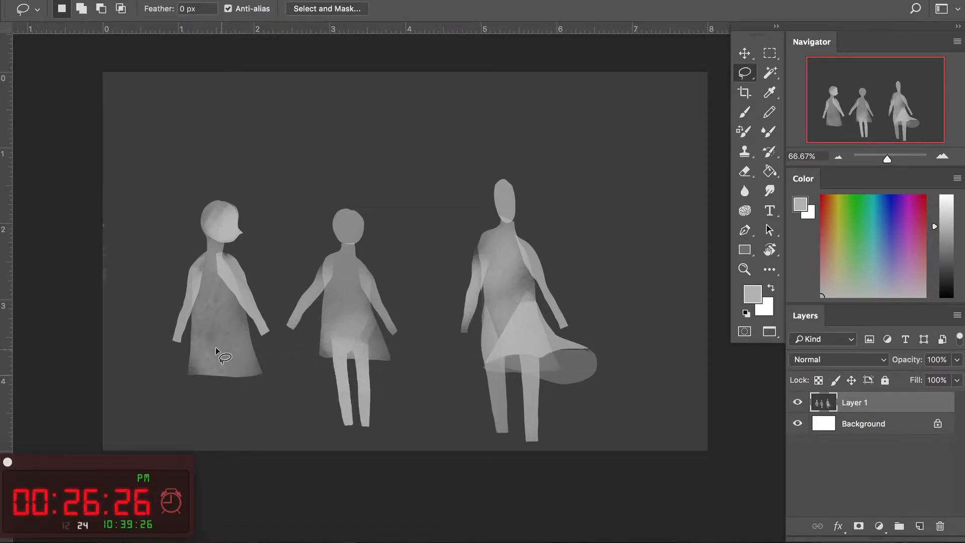
Lasso the left figure's legs and shade them with a sampled darker grey.
left_click_drag(200, 305, 254, 437)
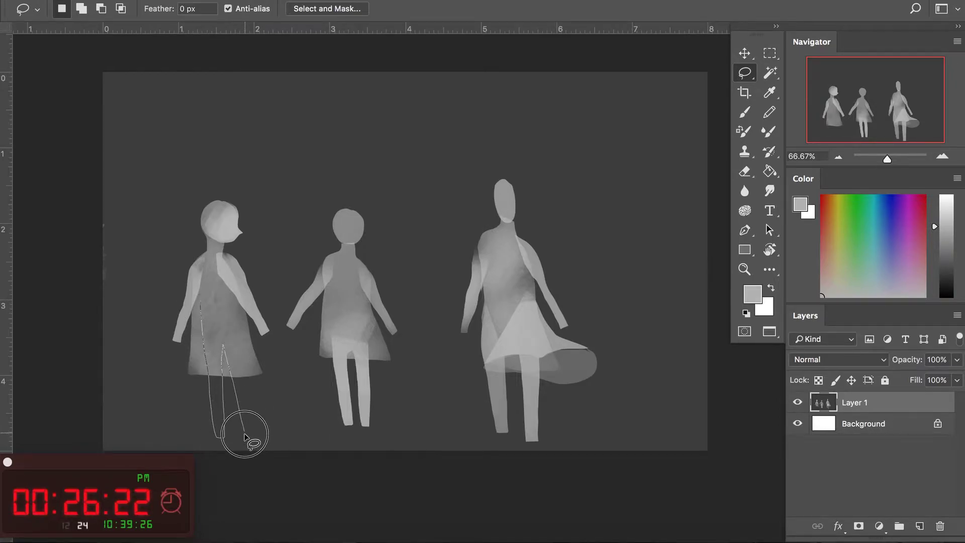
left_click_drag(253, 437, 245, 358)
key("b")
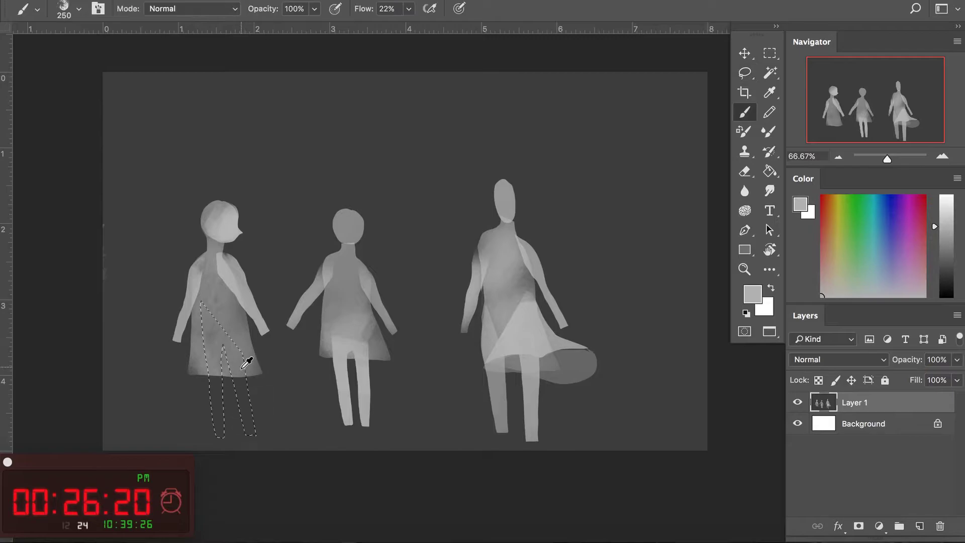
left_click(248, 369, "alt")
left_click_drag(233, 409, 222, 377)
key("ctrl+d")
key("l")
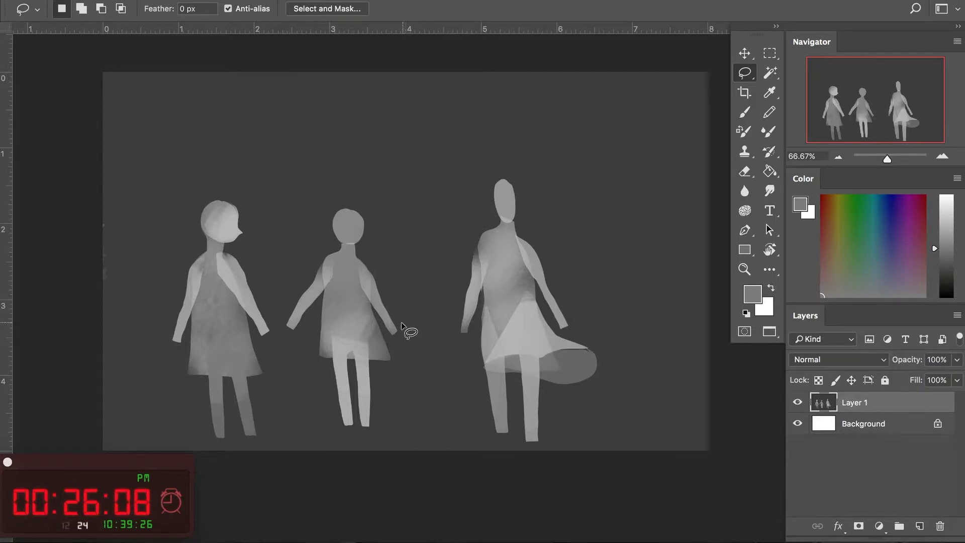
Lasso and paint a rope from the middle figure's hand to the right figure.
mouse_move(390, 330)
left_mouse_down()
mouse_move(468, 332)
mouse_move(412, 346)
mouse_move(393, 327)
left_mouse_up()
key("b")
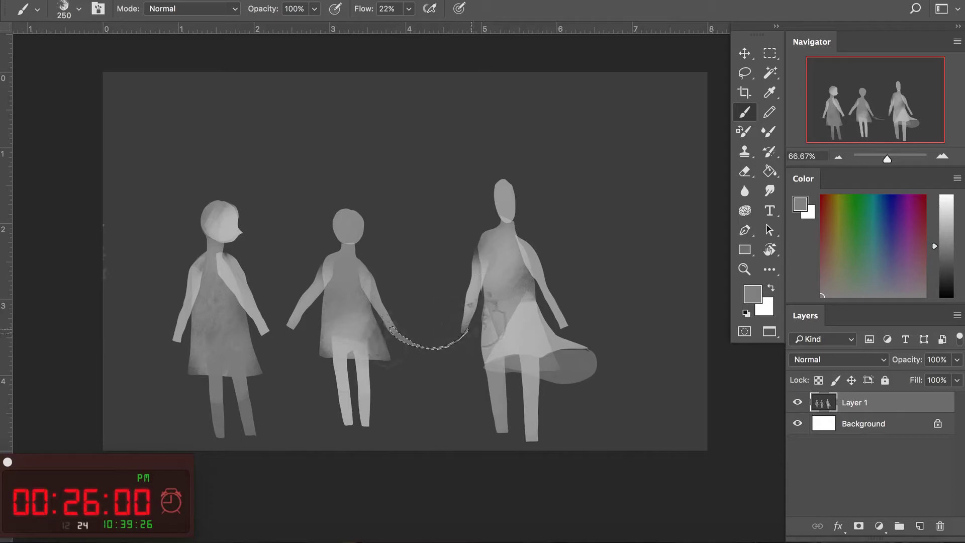
key("l")
key("ctrl+d")
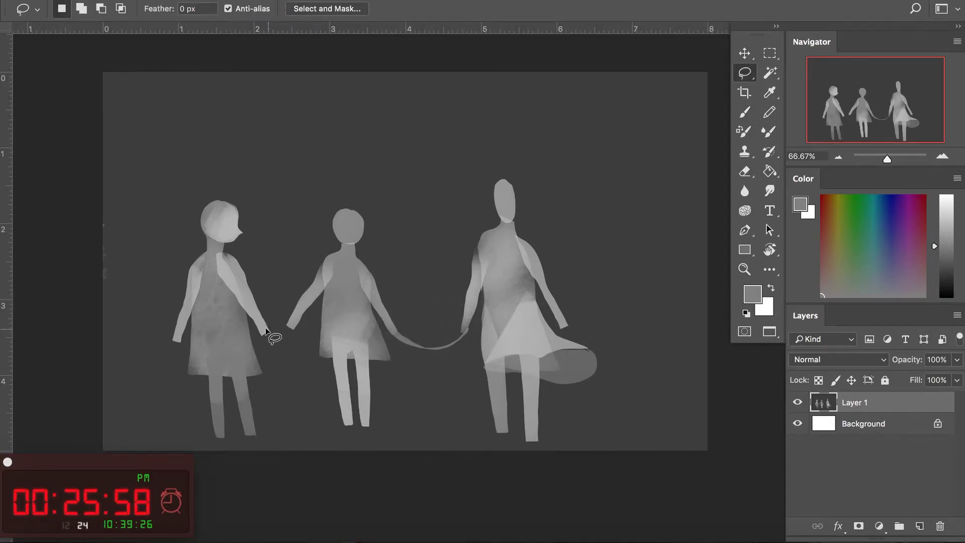
Paint a light grey rope between the left and middle figures' hands.
mouse_move(256, 325)
left_mouse_down()
mouse_move(291, 355)
mouse_move(297, 326)
mouse_move(271, 335)
left_mouse_up()
key("ctrl+z")
key("b")
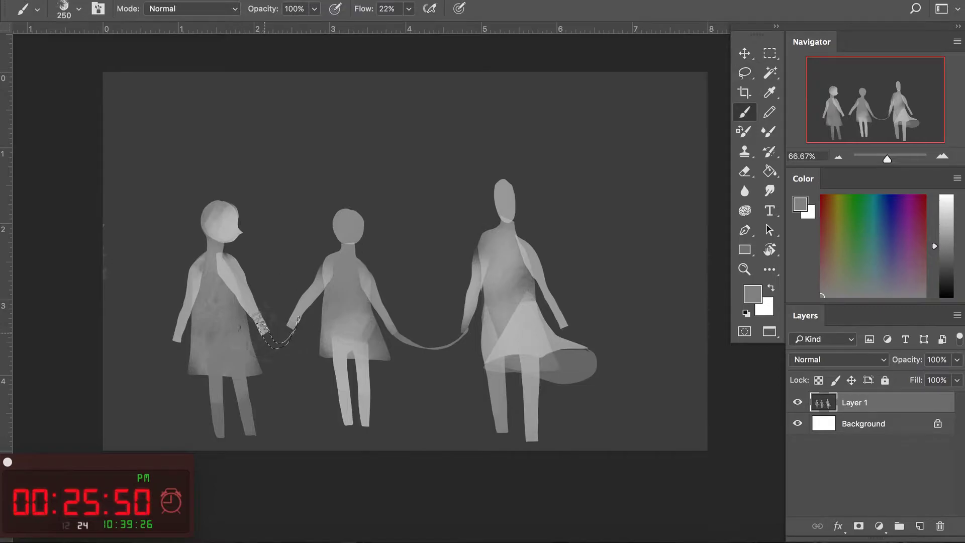
left_click(260, 309, "alt")
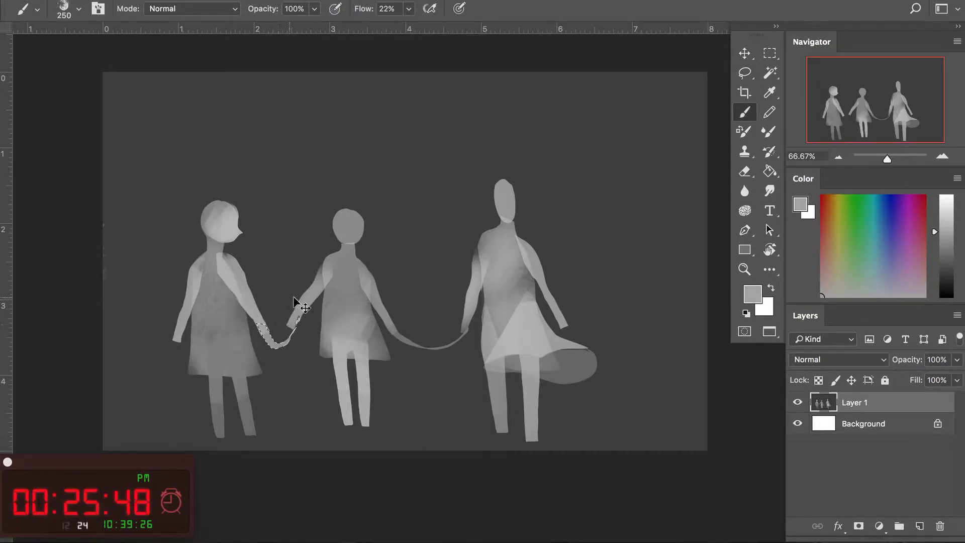
key("ctrl+d")
key("l")
left_click_drag(291, 322, 273, 340)
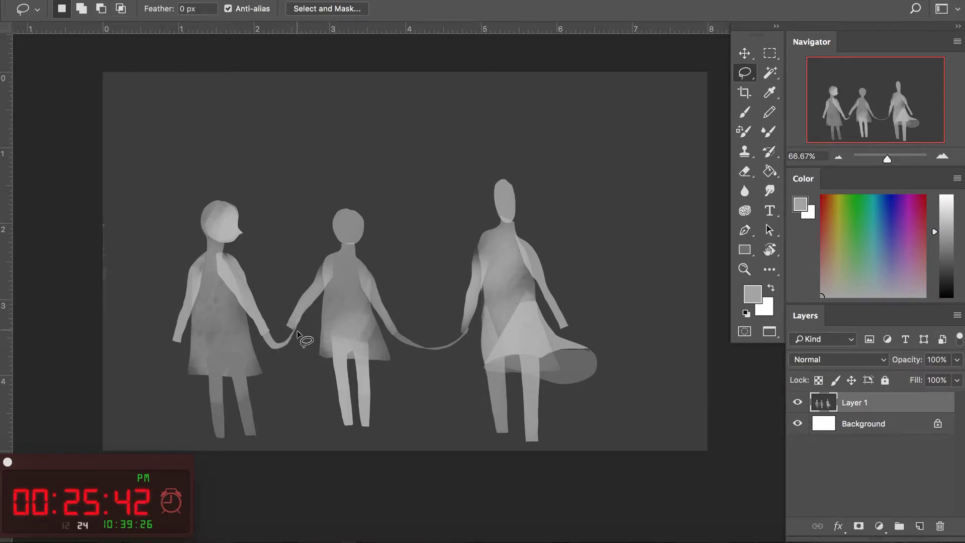
mouse_move(174, 335)
left_mouse_down()
mouse_move(101, 323)
mouse_move(184, 334)
mouse_move(140, 356)
left_mouse_up()
Paint the rope and a new rope from the left edge to the left figure.
key("b")
left_click(182, 334, "alt")
key("ctrl+d")
key("l")
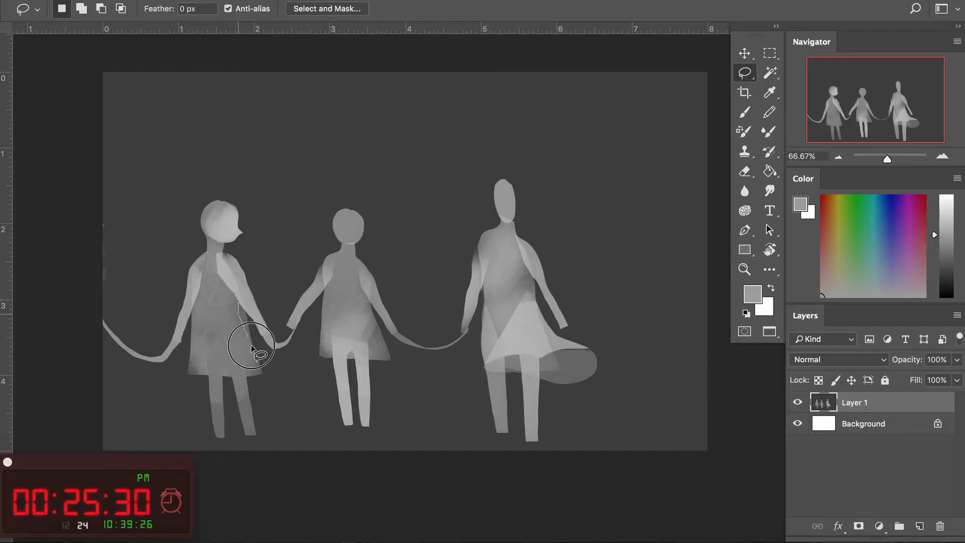
left_click_drag(251, 347, 243, 303)
key("b")
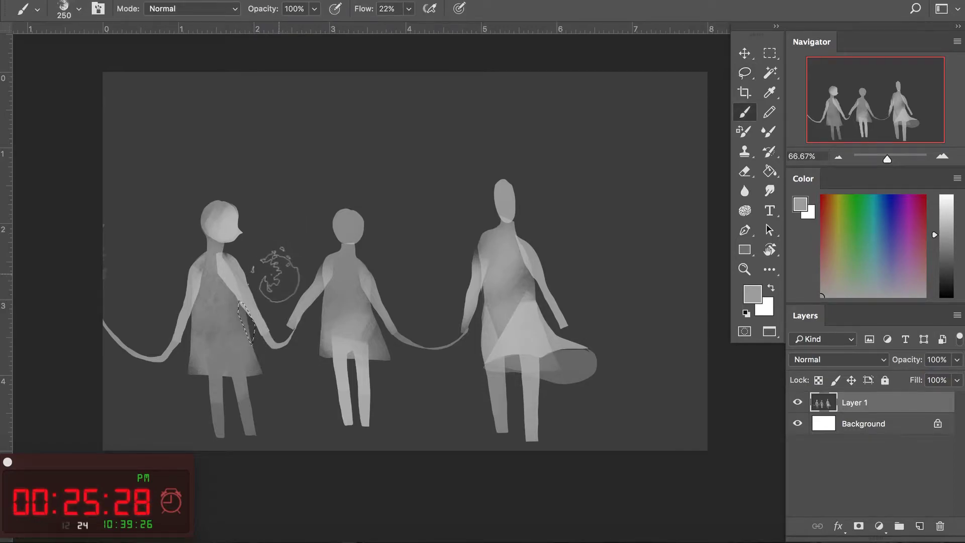
left_click(260, 306, "alt")
left_click_drag(246, 321, 229, 319)
key("ctrl+d")
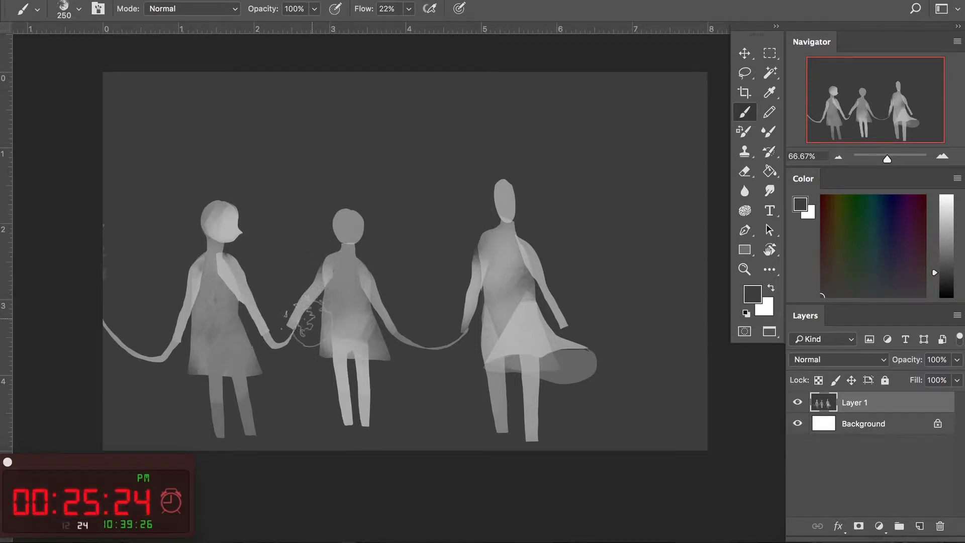
Paint out the middle figure's old left arm and repaint its left side light grey.
key("l")
mouse_move(329, 251)
left_mouse_down()
mouse_move(325, 282)
mouse_move(291, 302)
left_mouse_up()
key("b")
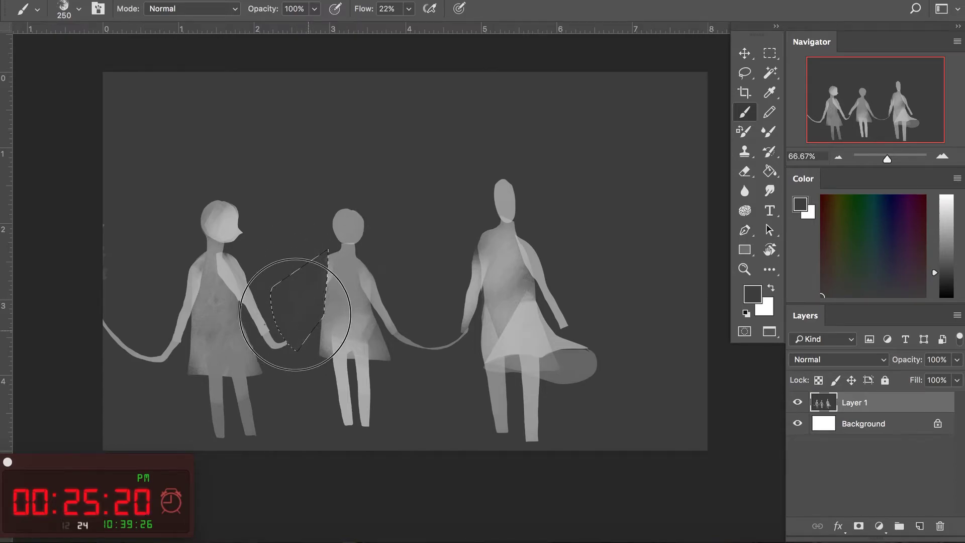
key("ctrl+d")
key("l")
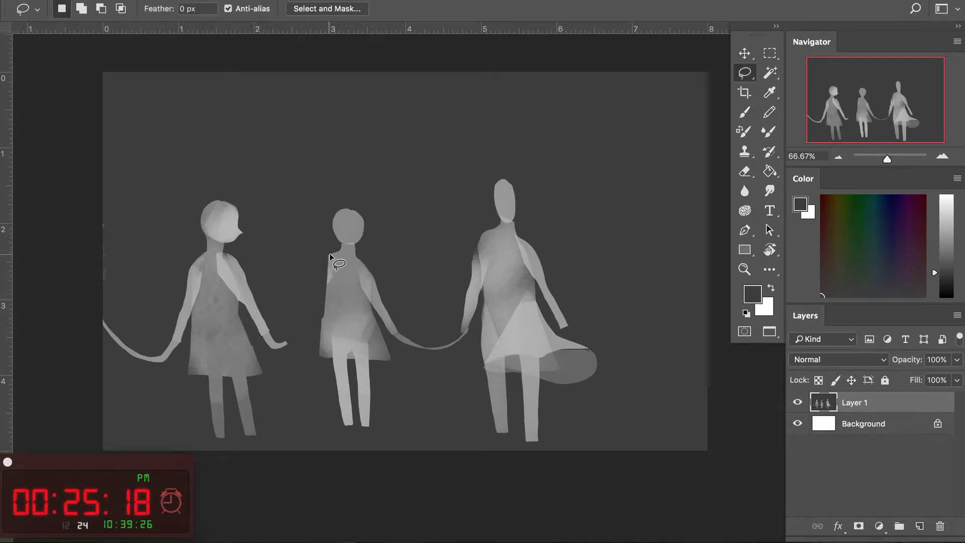
mouse_move(327, 258)
left_mouse_down()
mouse_move(320, 345)
mouse_move(338, 271)
mouse_move(329, 255)
left_mouse_up()
key("b")
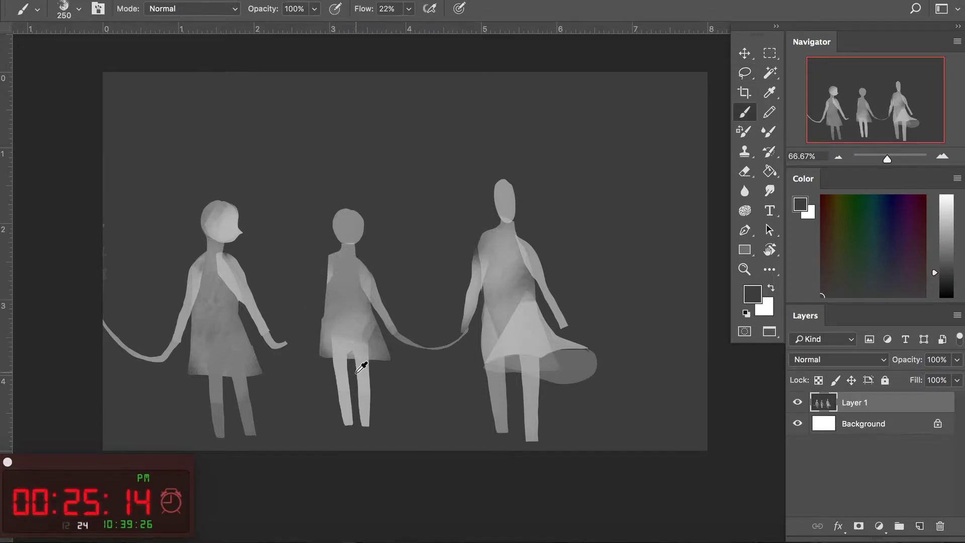
left_click(361, 372, "alt")
left_click_drag(312, 321, 323, 275)
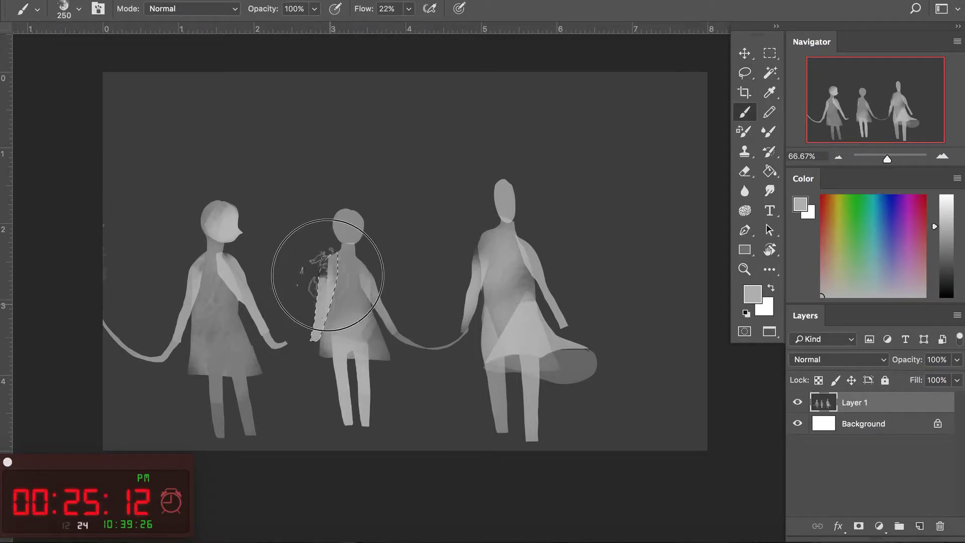
key("ctrl+d")
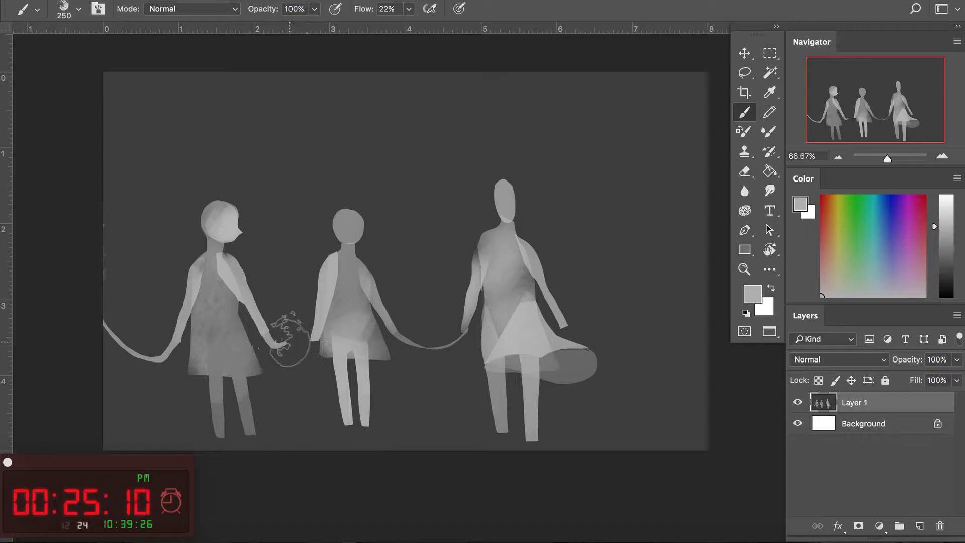
Cover the area around the hand with the dark background grey.
key("l")
mouse_move(267, 321)
left_mouse_down()
mouse_move(290, 324)
mouse_move(279, 342)
mouse_move(323, 336)
mouse_move(312, 327)
mouse_move(282, 353)
mouse_move(259, 317)
left_mouse_up()
key("b")
left_click(284, 327, "alt")
key("ctrl+d")
Paint the middle figure's light grey arm reaching the first figure's hand.
key("l")
key("b")
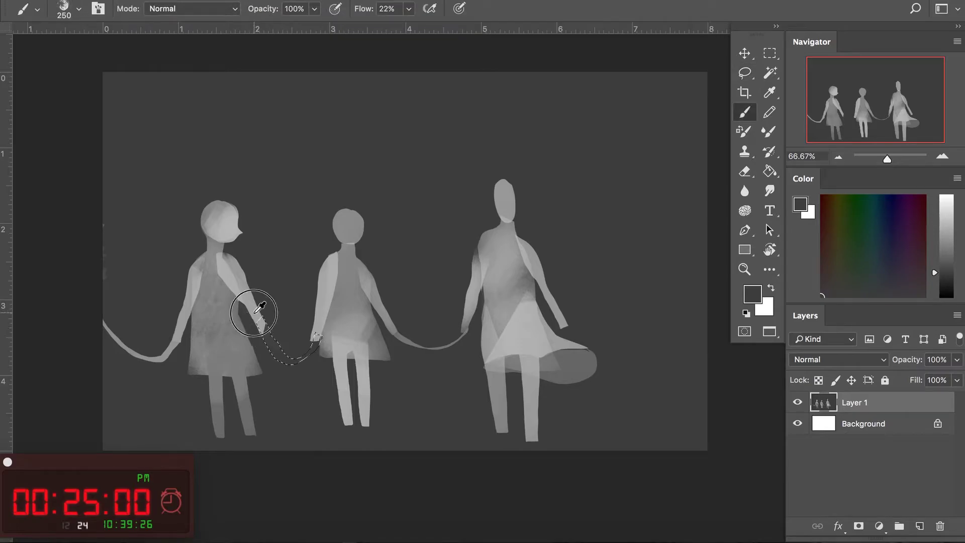
left_click(254, 309, "alt")
left_click_drag(280, 351, 291, 345)
key("ctrl+d")
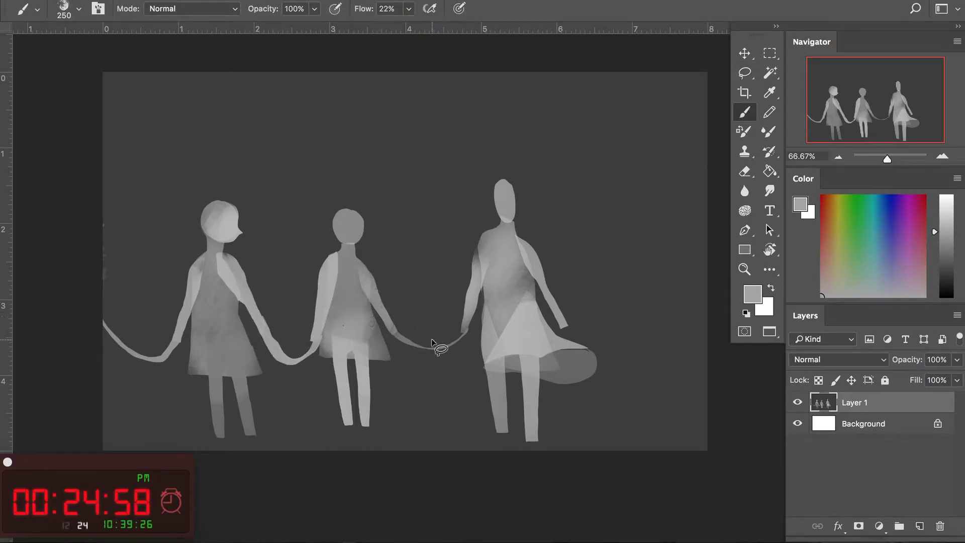
key("l")
mouse_move(406, 338)
left_mouse_down()
mouse_move(431, 361)
mouse_move(442, 352)
left_mouse_up()
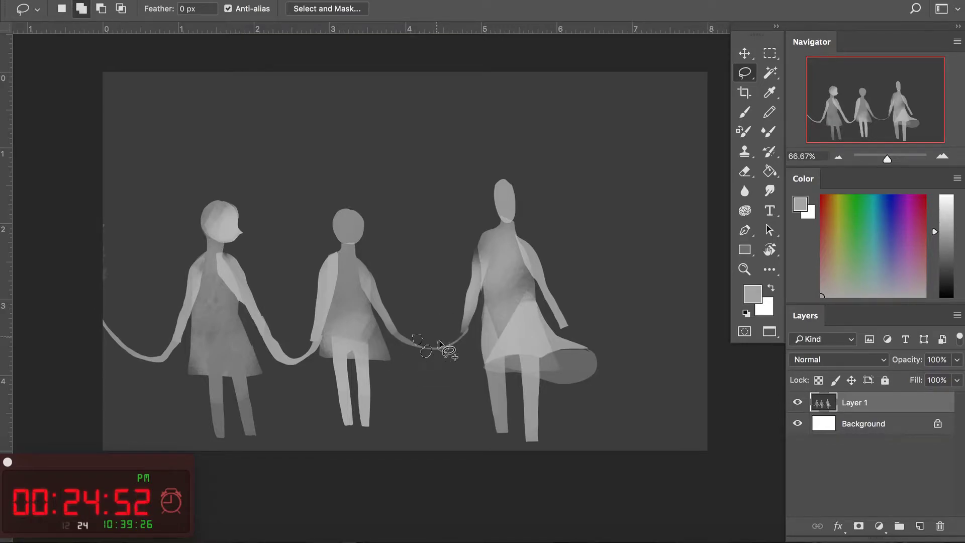
Paint the first lassoed blossom shapes along the rope white.
key("b")
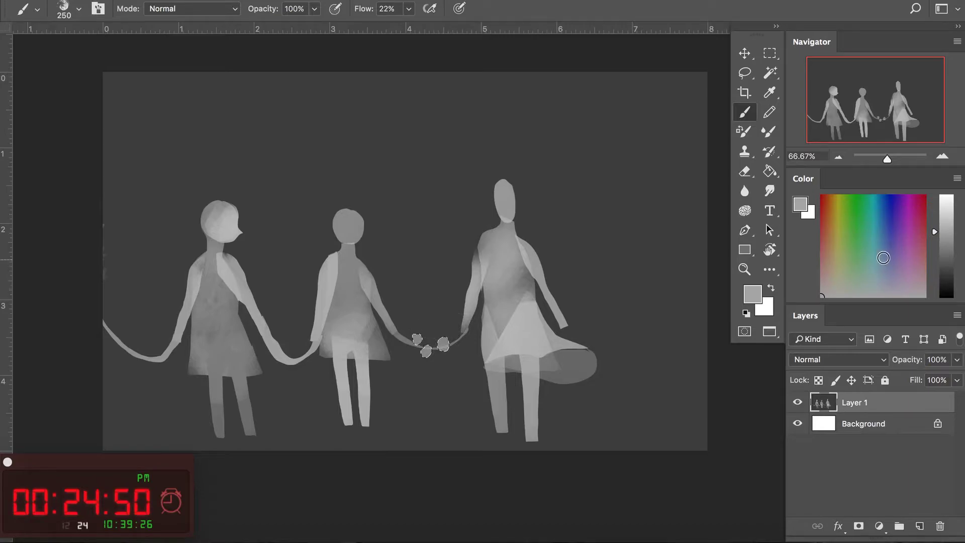
key("d")
key("x")
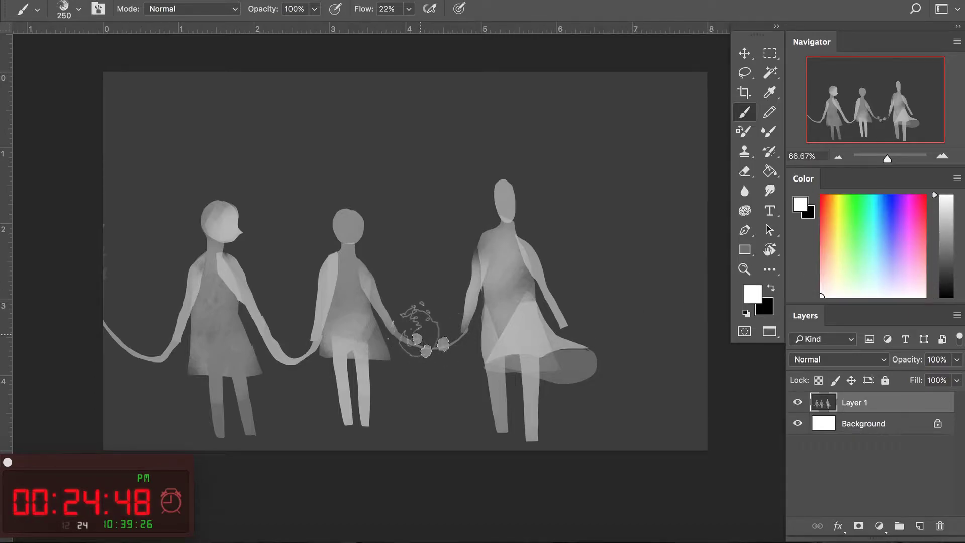
key("ctrl+d")
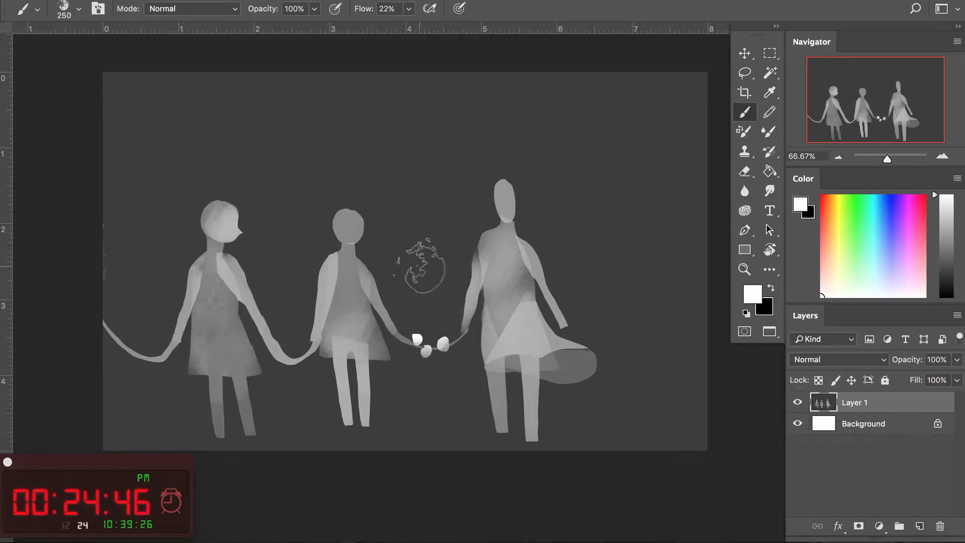
key("l")
Add white blossoms near the joined hands and by the first girl's hand.
mouse_move(270, 340)
left_mouse_down()
mouse_move(317, 371)
mouse_move(303, 362)
mouse_move(309, 334)
mouse_move(286, 346)
mouse_move(277, 333)
left_mouse_up()
key("shift")
key("b")
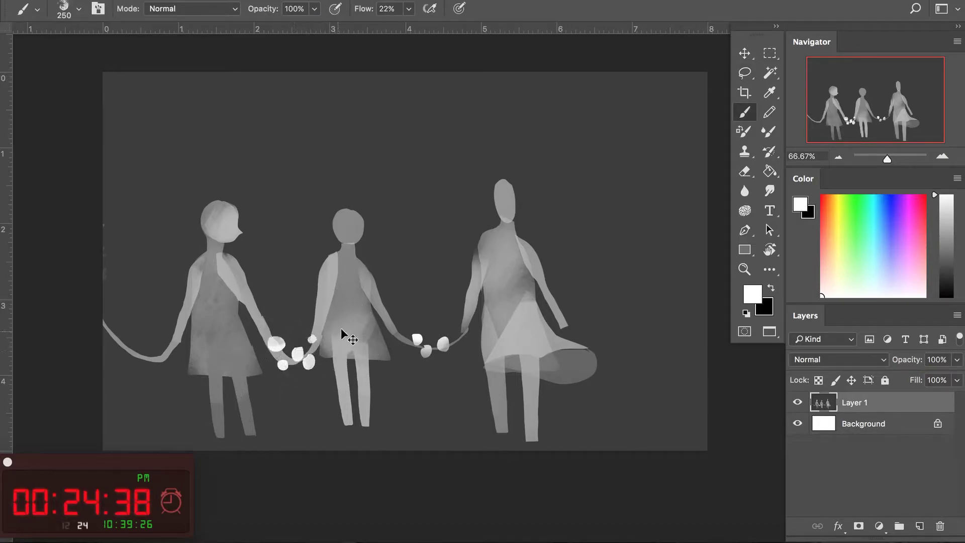
key("l")
mouse_move(141, 354)
left_mouse_down()
mouse_move(113, 334)
mouse_move(125, 324)
left_mouse_up()
key("b")
key("ctrl+d")
key("l")
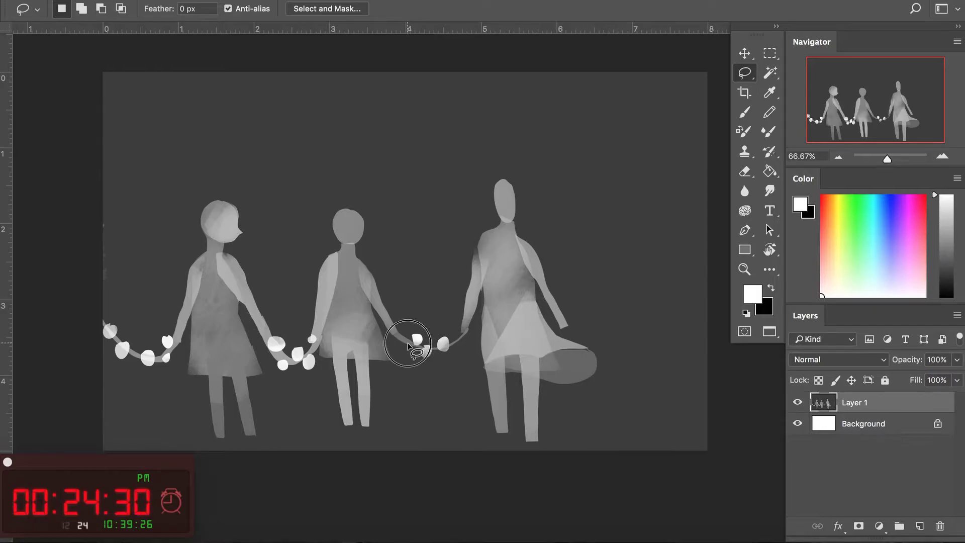
Sample canvas greys and paint the flowers beside the right figure's hand.
key("b")
left_click(410, 345, "alt")
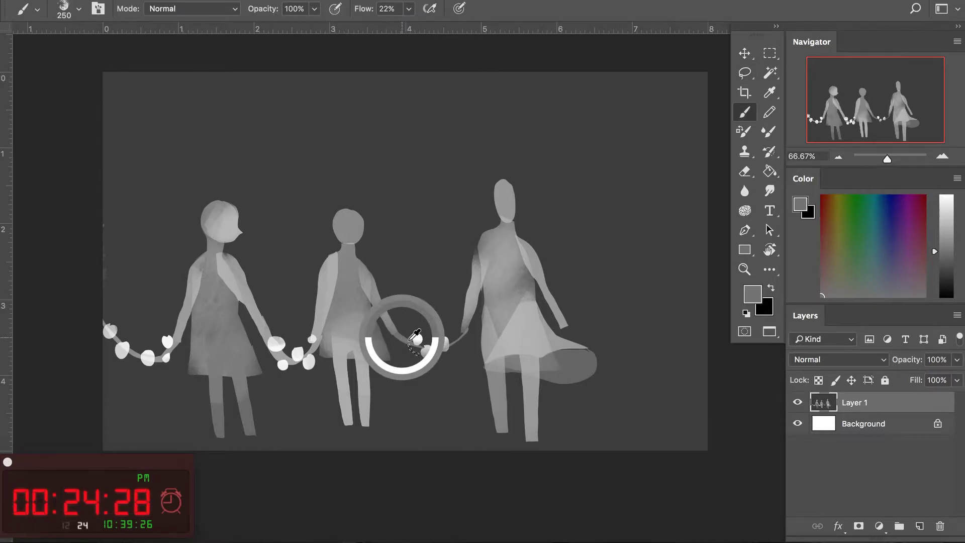
left_click(405, 331, "alt")
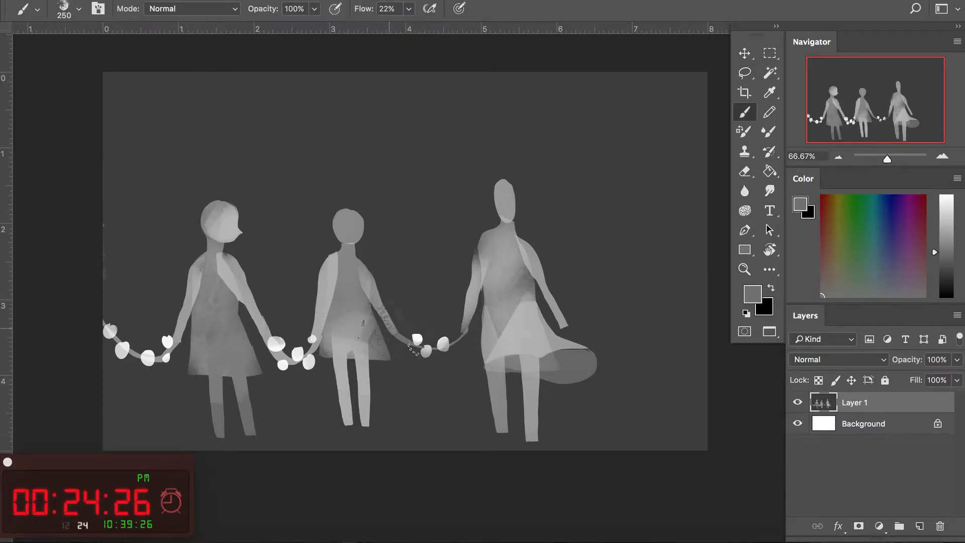
key("l")
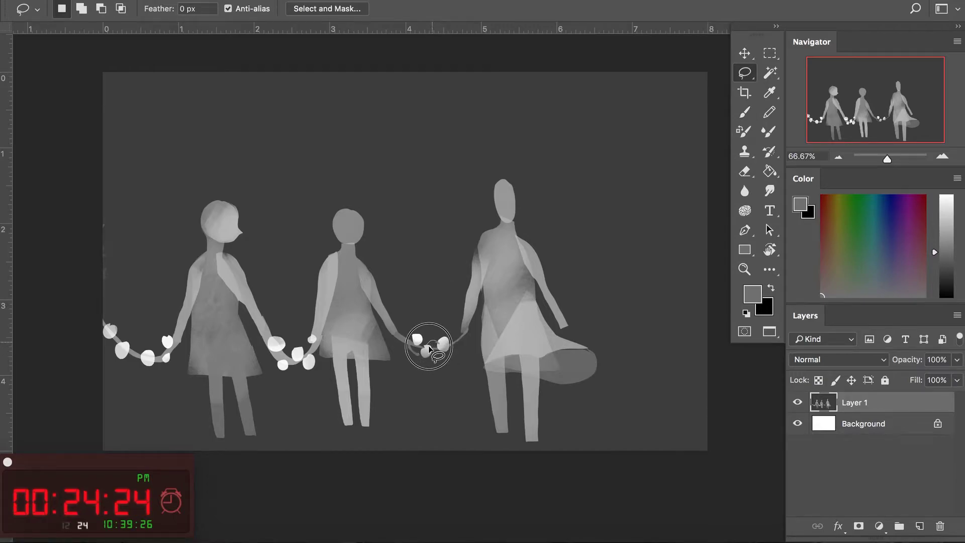
key("b")
key("l")
mouse_move(443, 364)
left_mouse_down()
mouse_move(432, 355)
mouse_move(458, 347)
left_mouse_up()
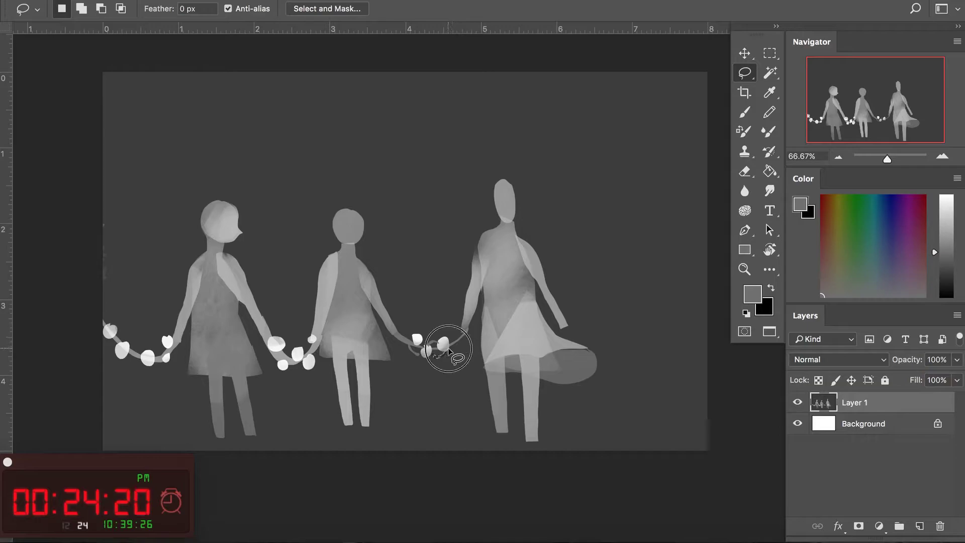
key("b")
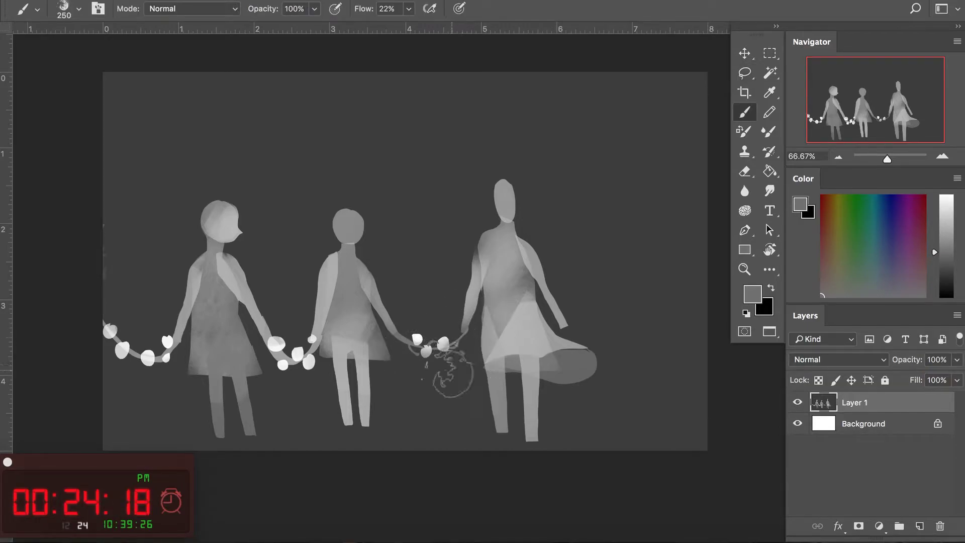
key("l")
left_click_drag(438, 363, 433, 353)
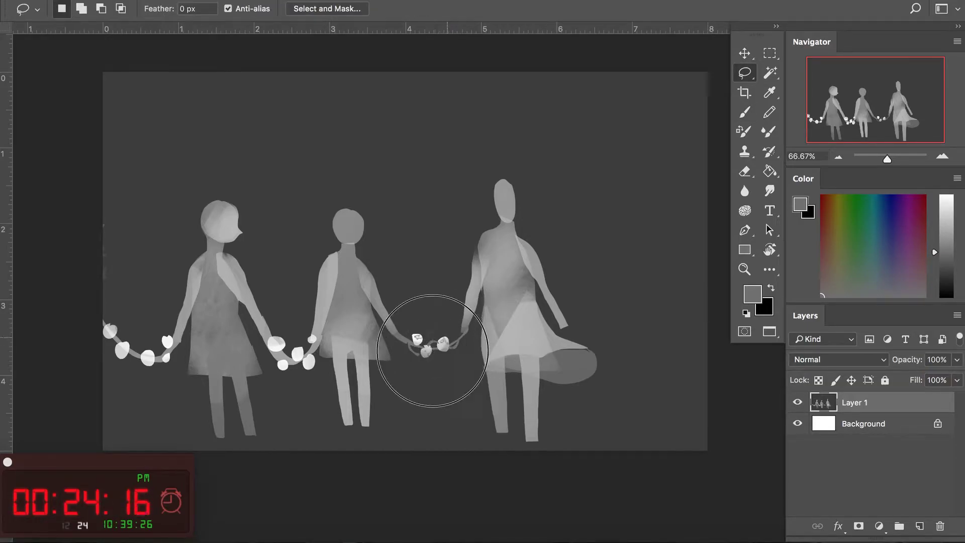
key("b")
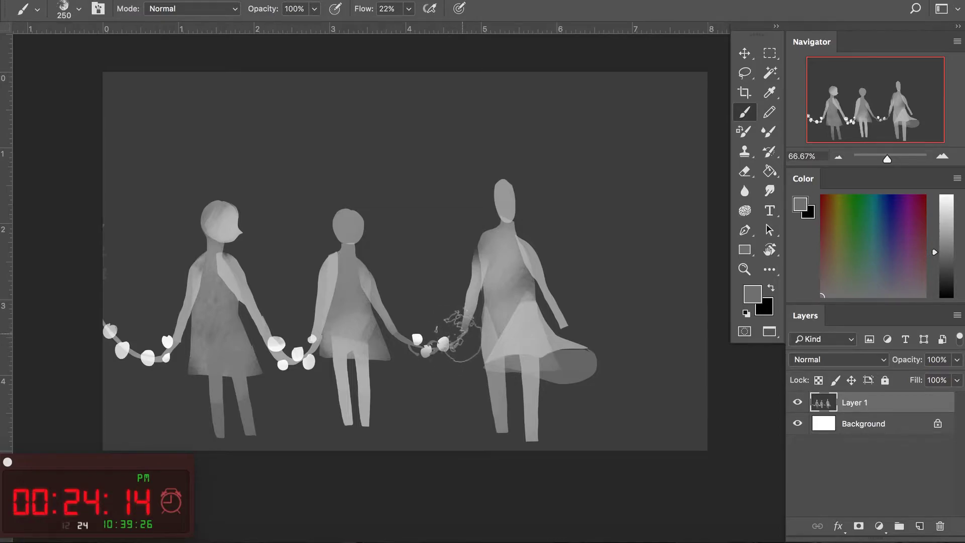
Paint vine detail around the right joined hands and the middle figure's hand.
key("l")
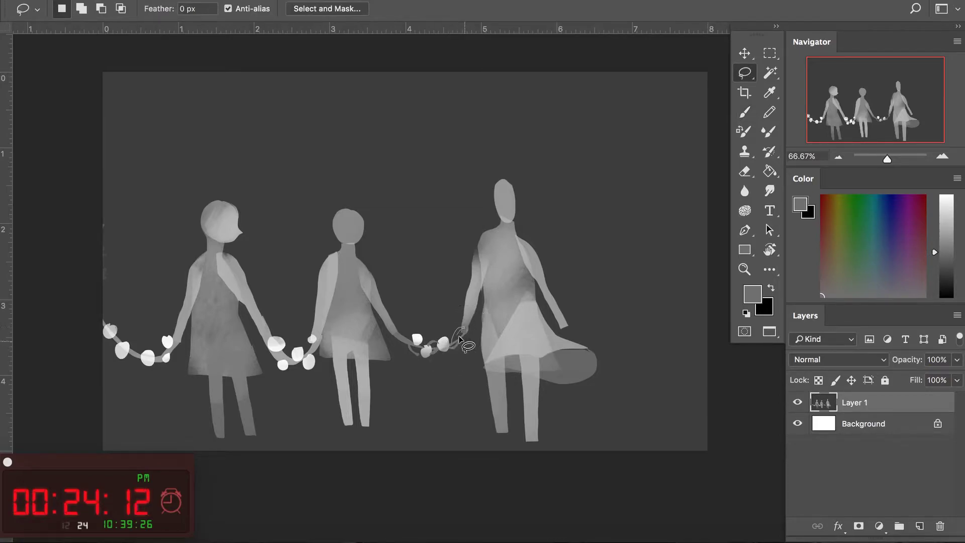
key("b")
key("l")
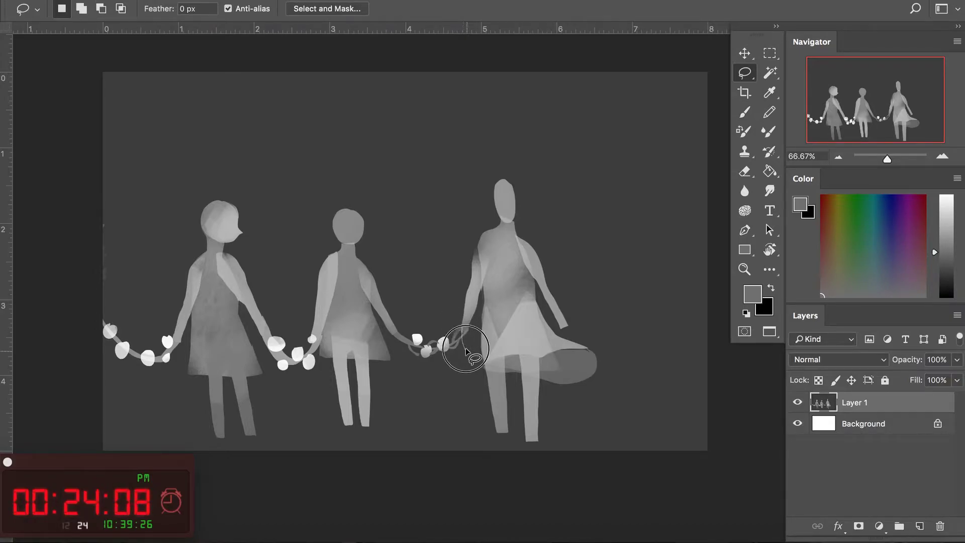
left_click_drag(466, 349, 472, 355)
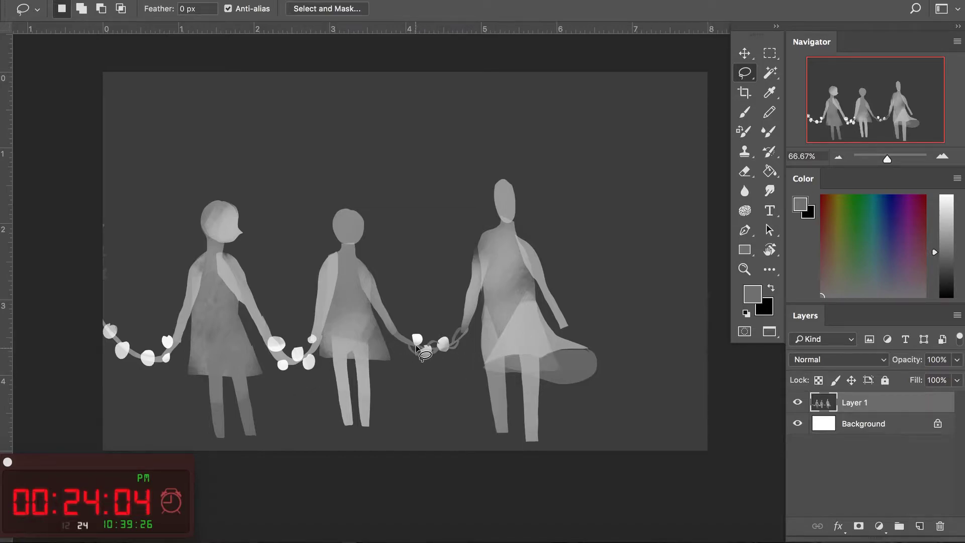
left_click_drag(412, 343, 412, 338)
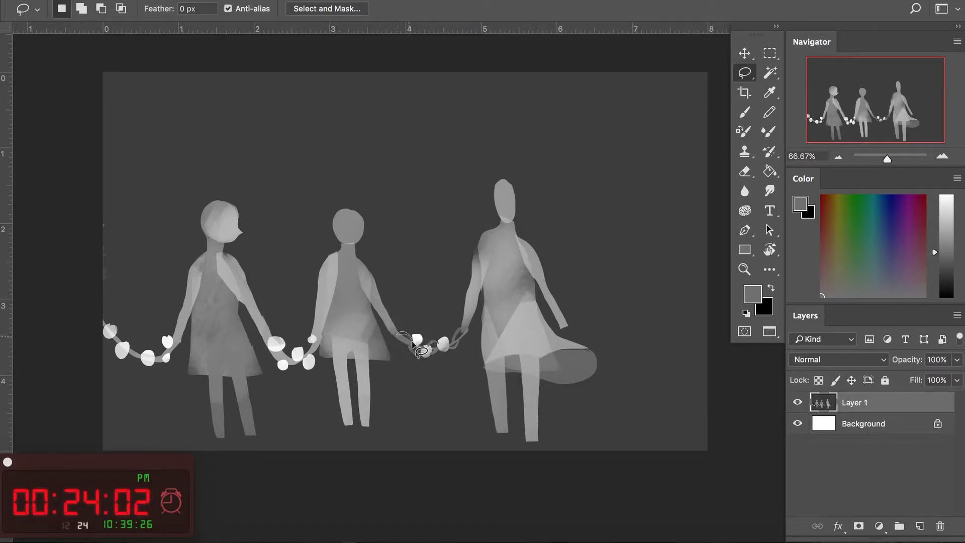
key("b")
key("l")
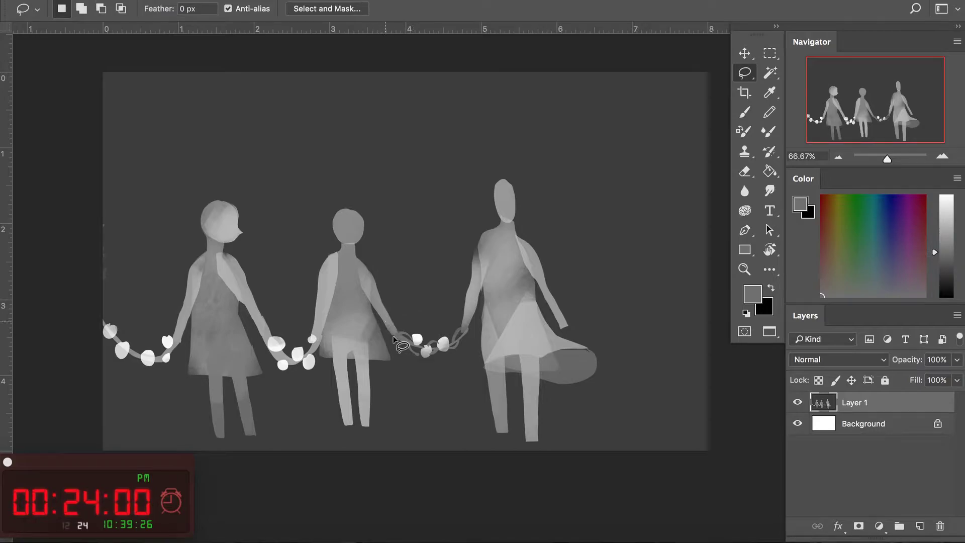
left_click_drag(387, 329, 395, 332)
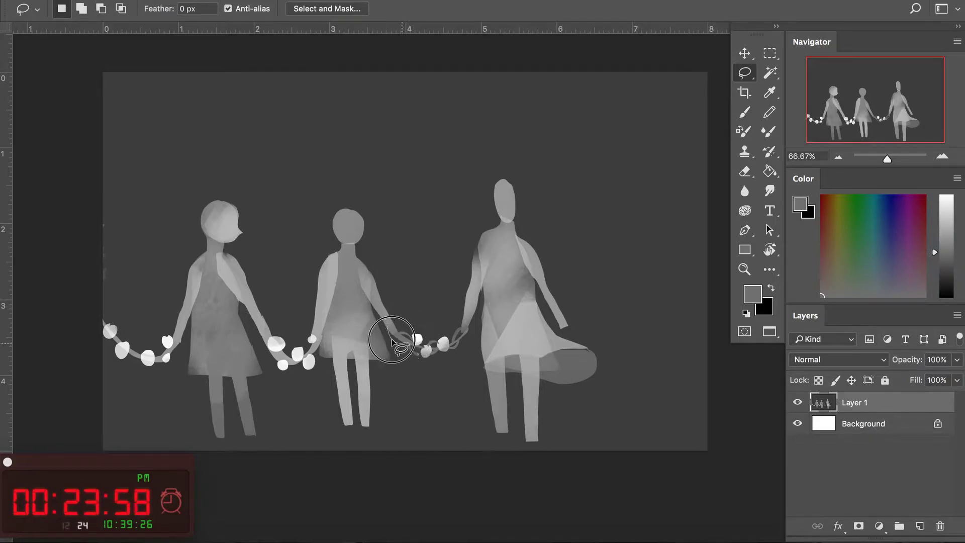
key("b")
key("l")
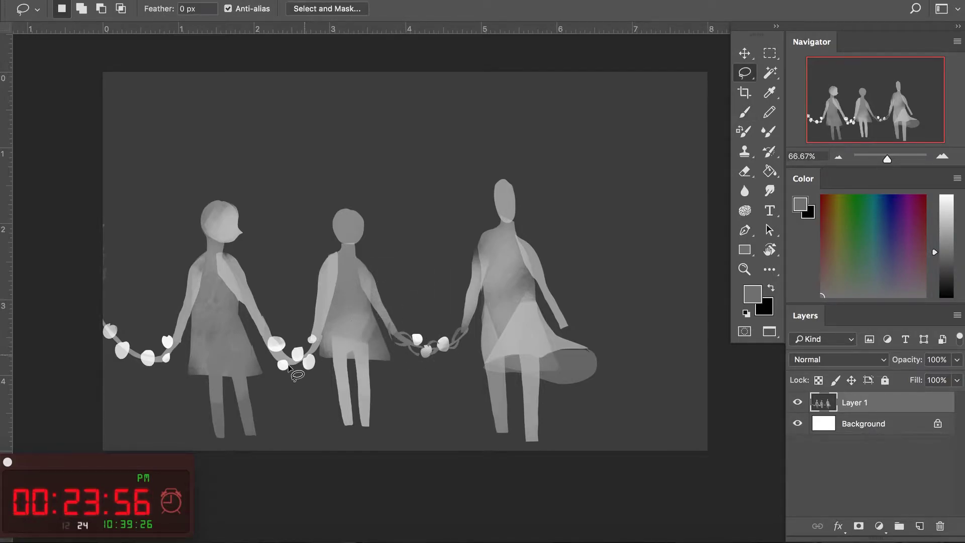
Paint dark and light grey vines along the garland between the left figures.
left_click_drag(278, 352, 294, 372)
key("b")
left_click(275, 347, "alt")
key("l")
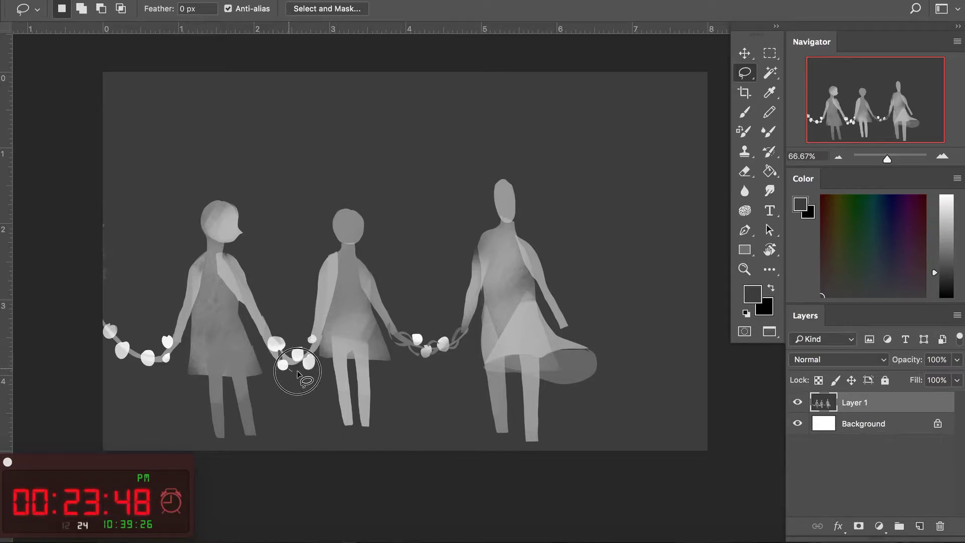
key("b")
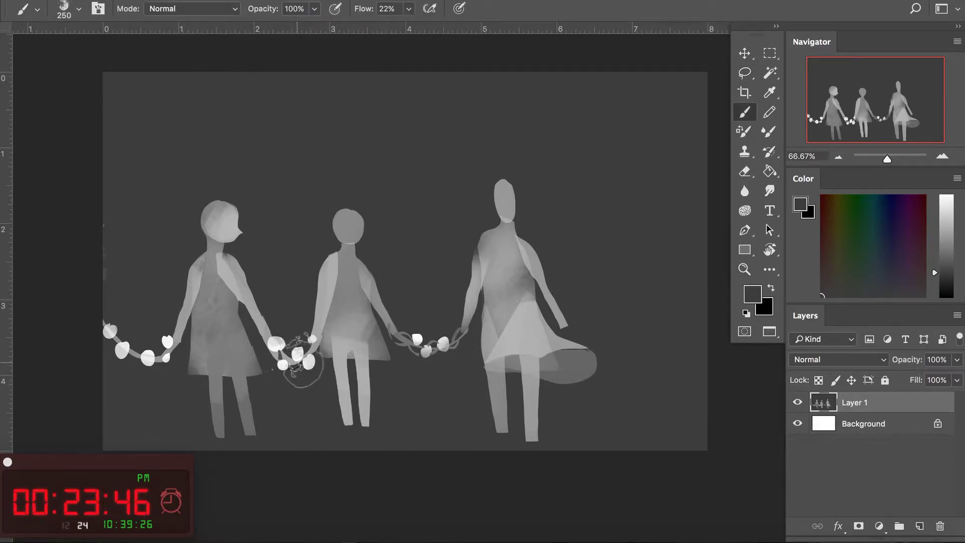
left_click(294, 358, "alt")
left_click(294, 355, "alt")
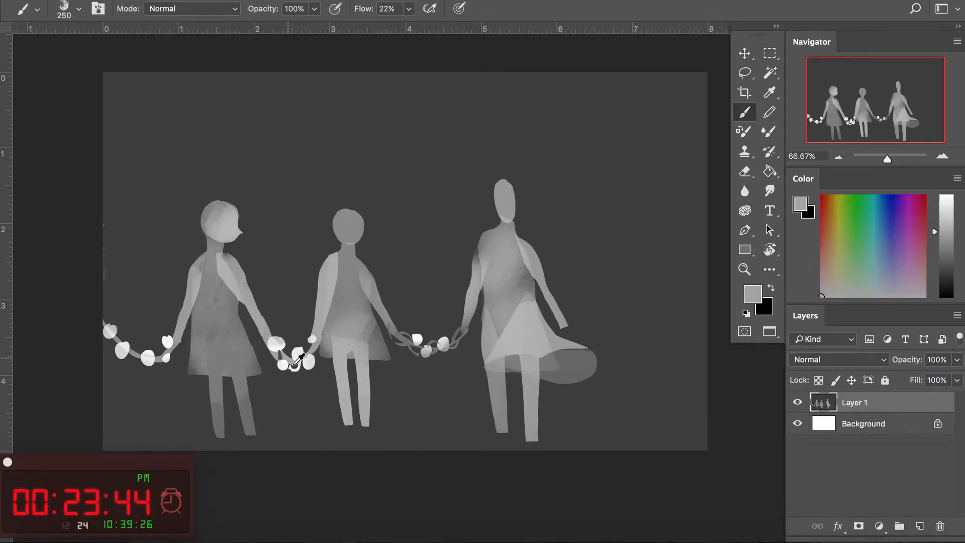
key("l")
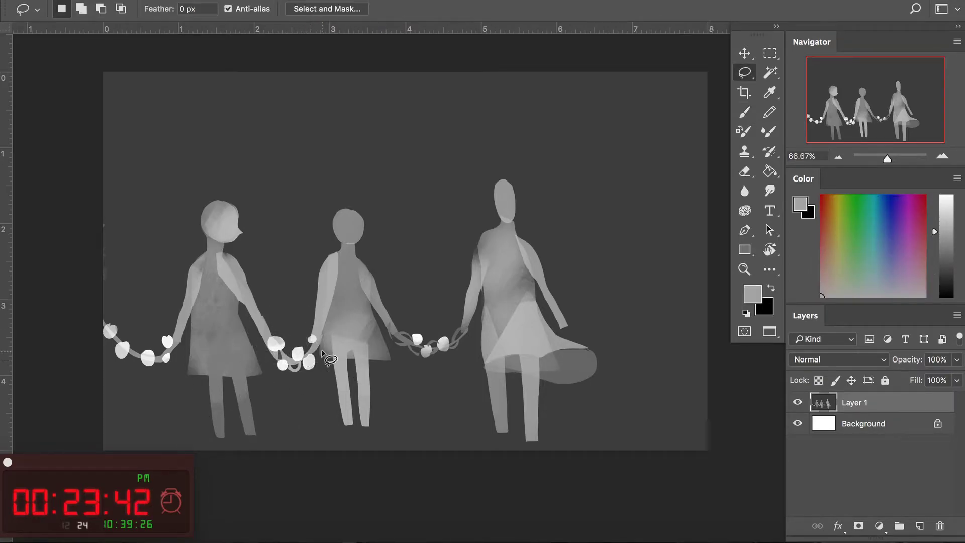
mouse_move(326, 328)
left_mouse_down()
mouse_move(315, 367)
mouse_move(319, 344)
left_mouse_up()
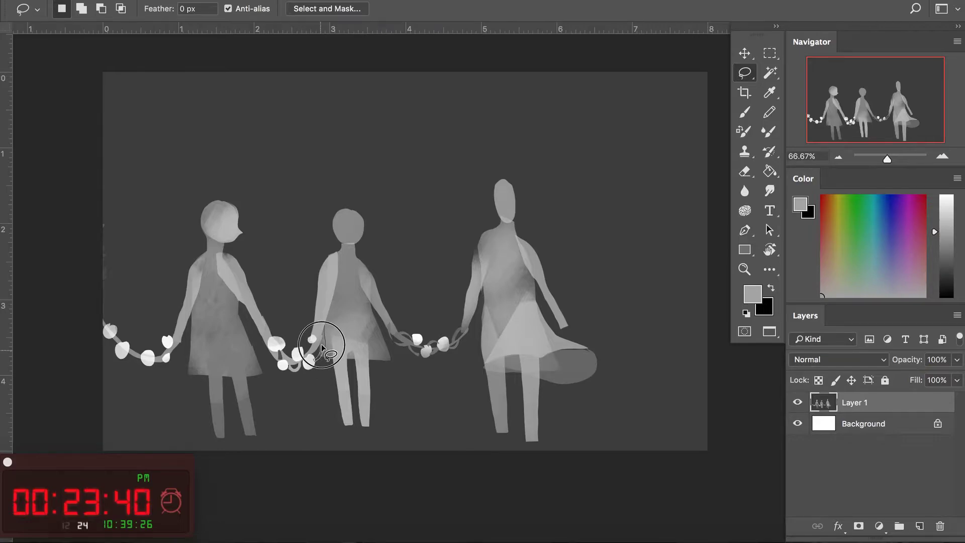
key("b")
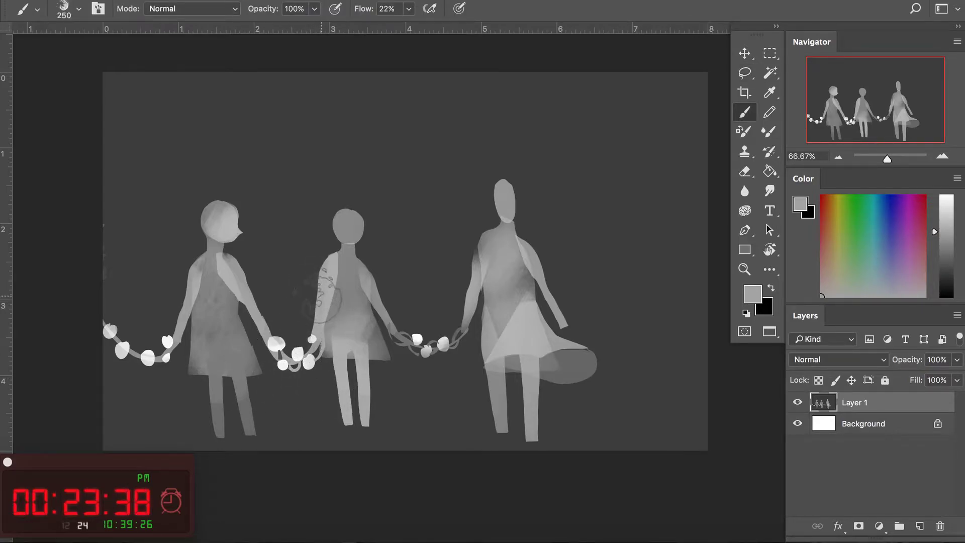
Keep painting vine loops and leaves beside the middle figure.
key("l")
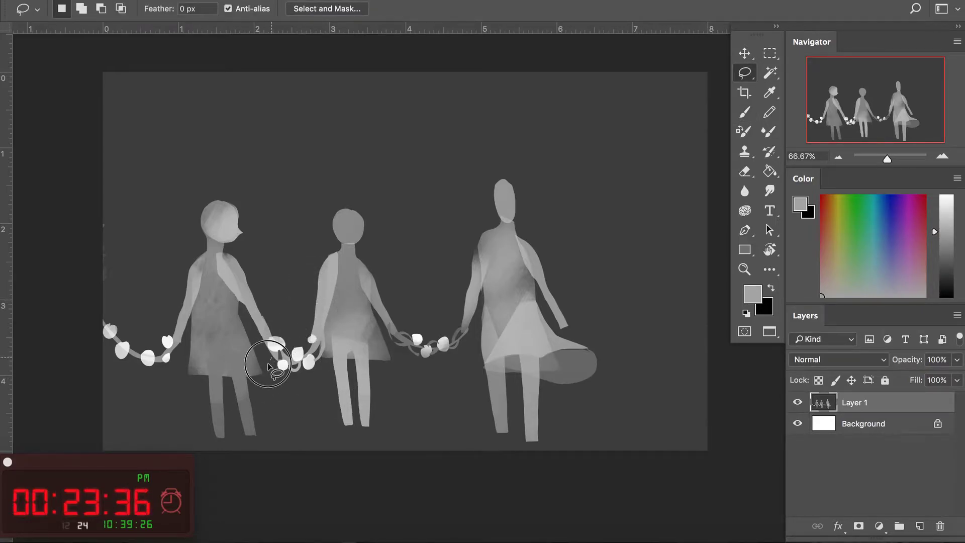
key("b")
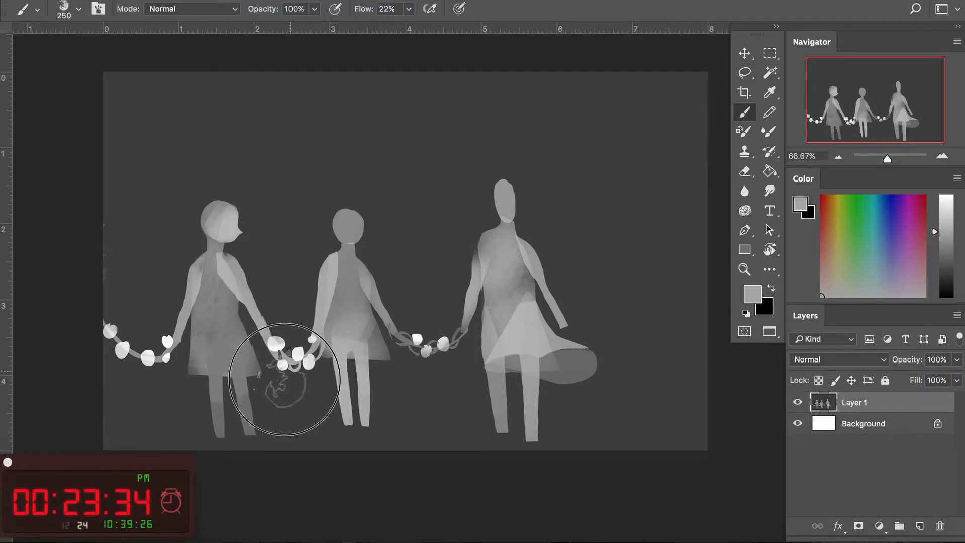
key("l")
key("b")
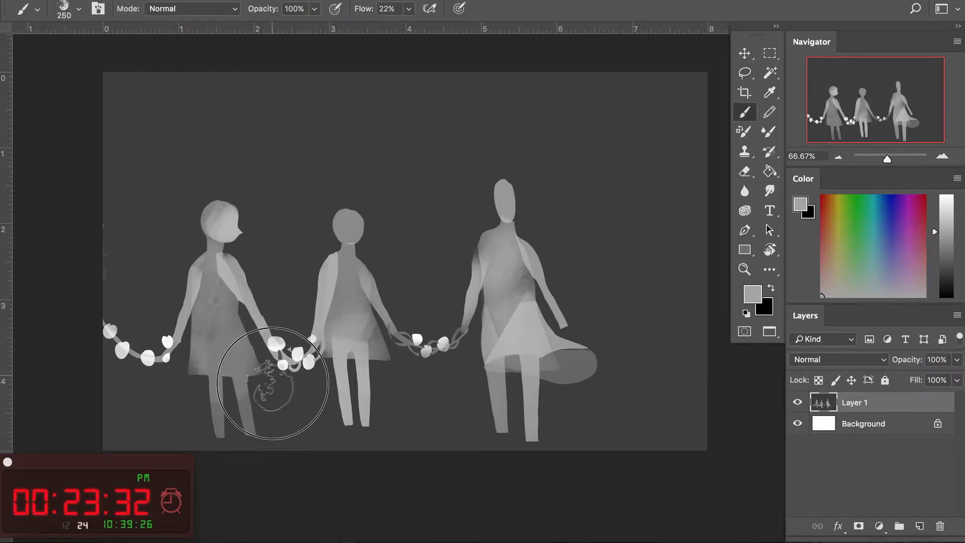
key("l")
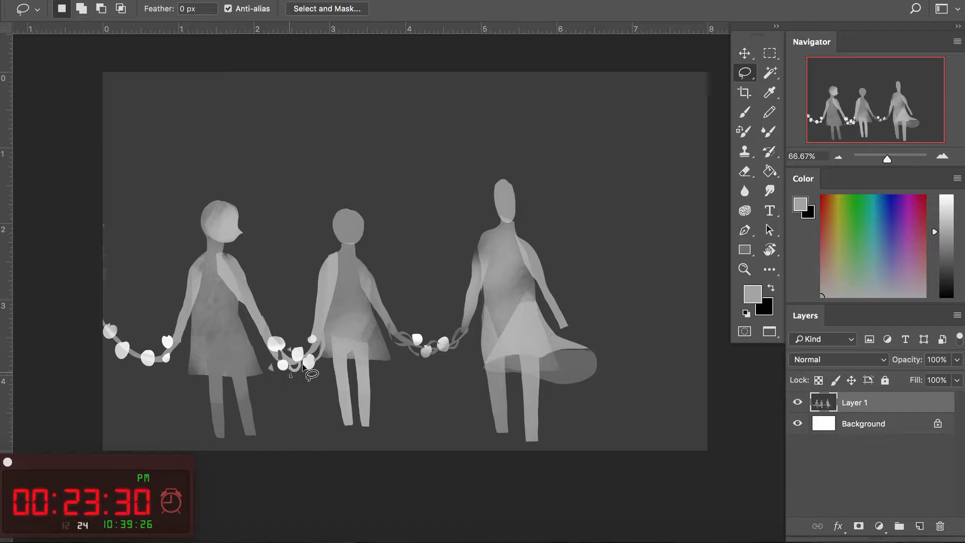
key("b")
key("l")
key("b")
key("l")
Paint vine loops around the right figure's hand.
left_click(439, 358)
key("b")
key("l")
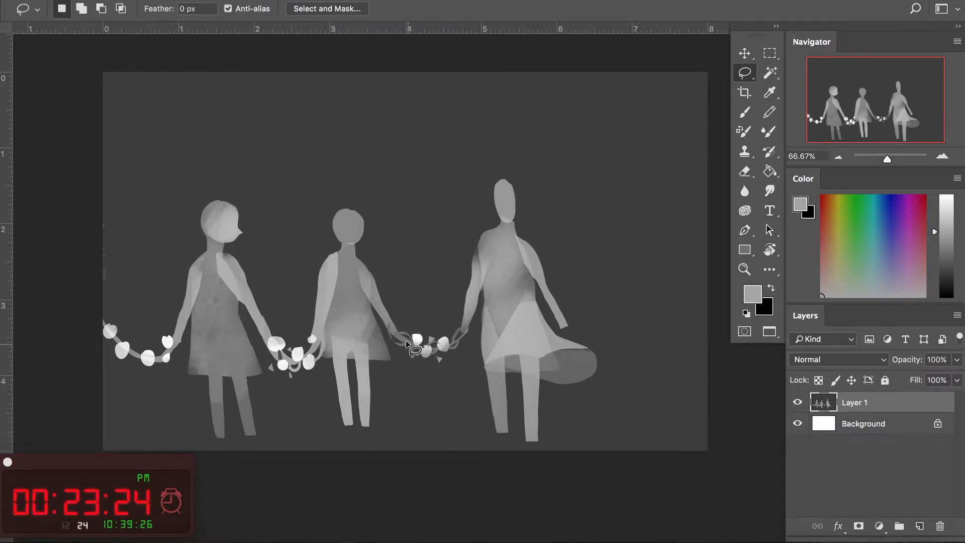
key("b")
key("l")
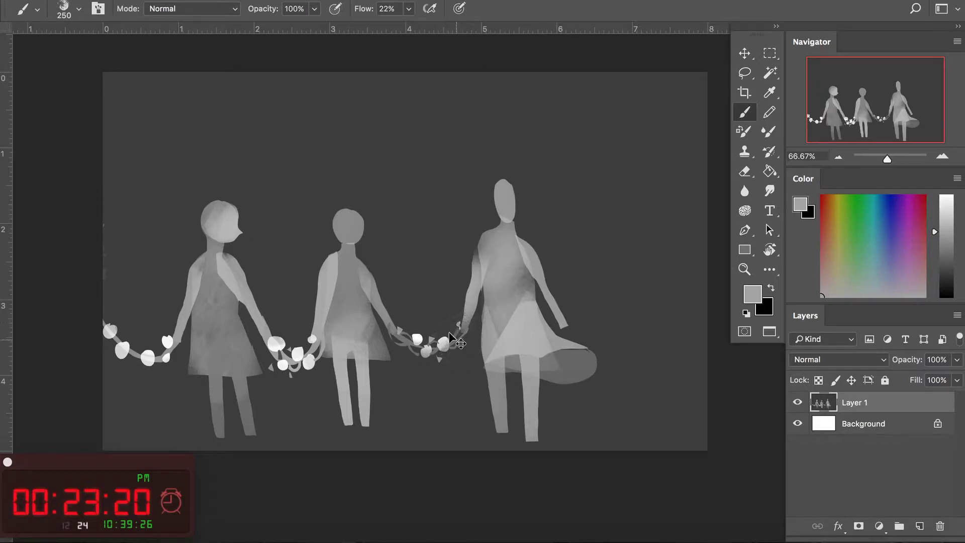
key("l")
left_click_drag(455, 344, 460, 347)
key("b")
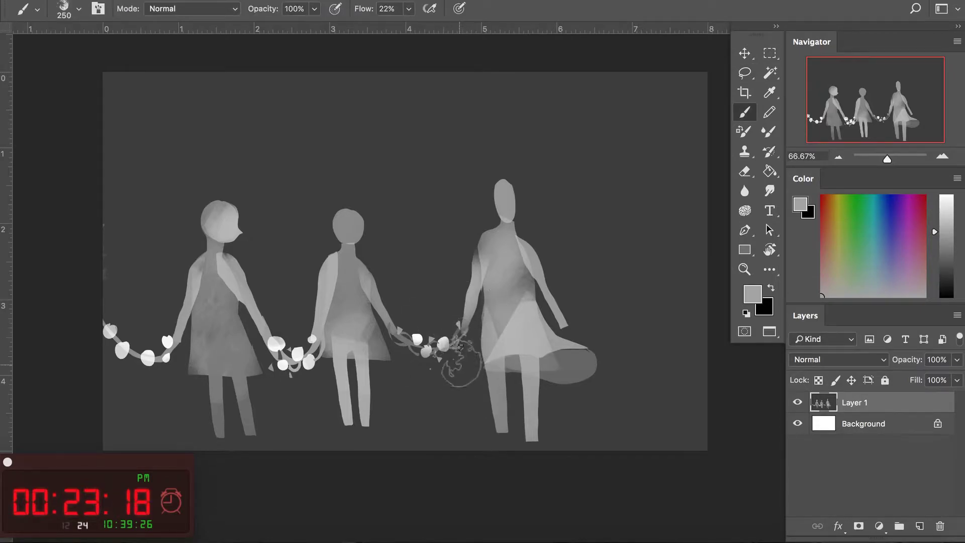
key("l")
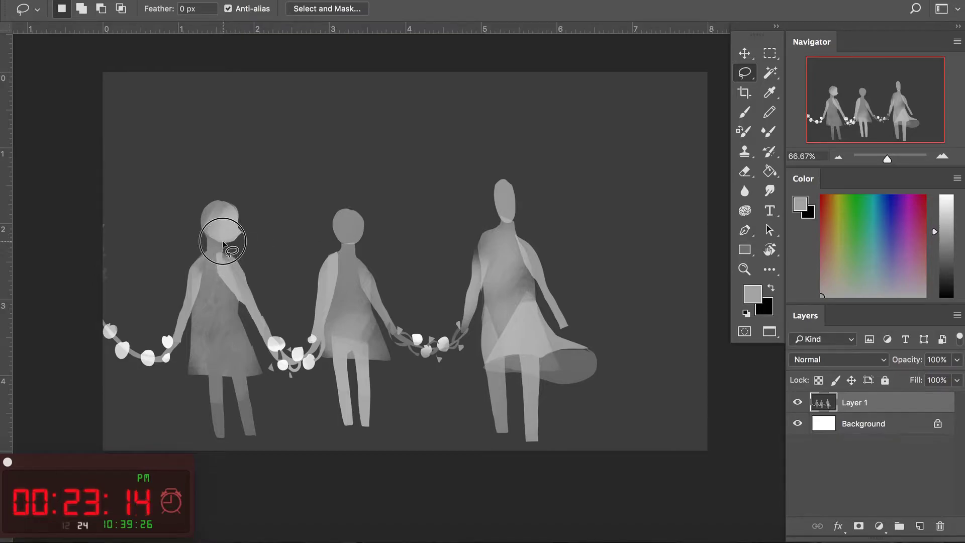
Trim the right edge of the left figure's head with dark background grey.
key("b")
left_click(246, 222, "alt")
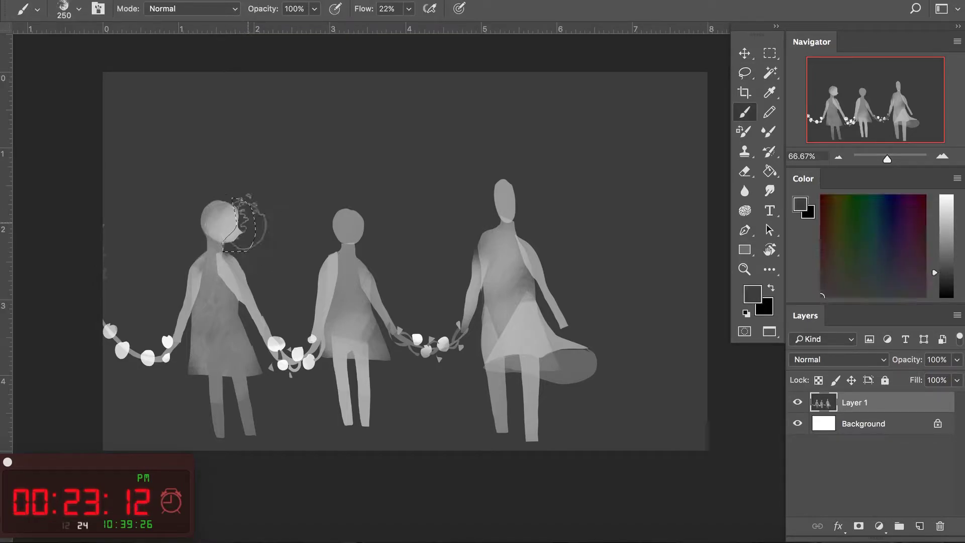
left_click_drag(237, 215, 236, 232)
key("l")
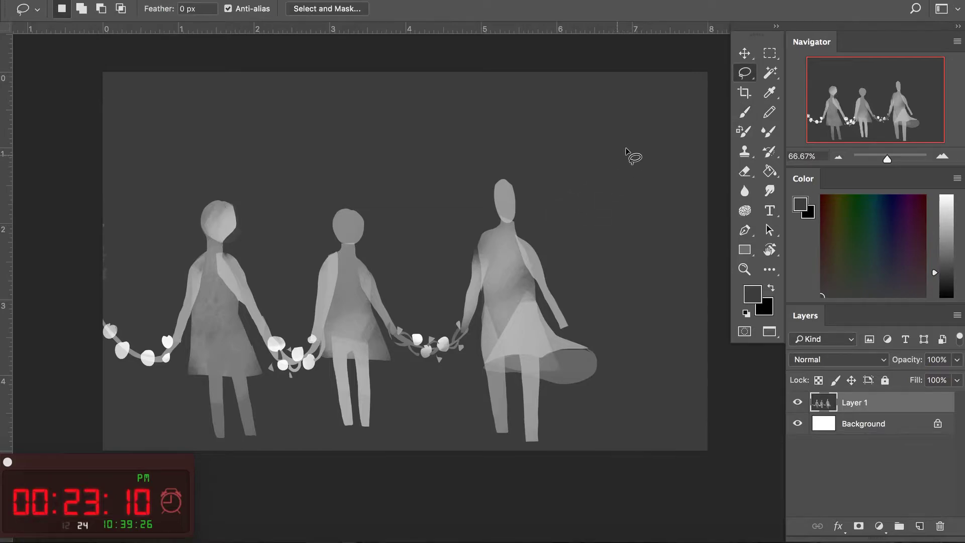
mouse_move(645, 94)
left_mouse_down()
mouse_move(613, 145)
mouse_move(643, 172)
mouse_move(646, 194)
mouse_move(626, 227)
mouse_move(626, 366)
mouse_move(586, 461)
mouse_move(776, 453)
mouse_move(744, 240)
mouse_move(693, 179)
mouse_move(723, 122)
mouse_move(648, 92)
left_mouse_up()
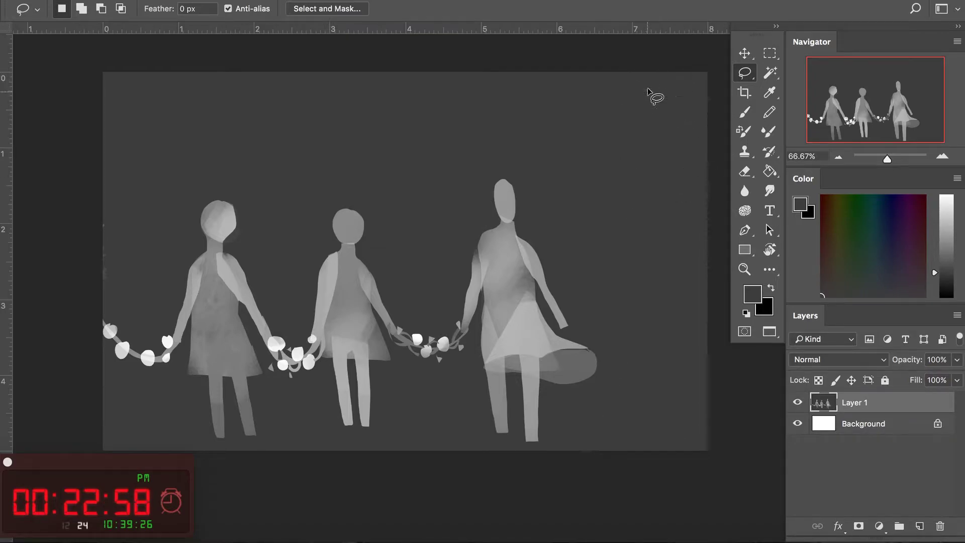
Fill the large right-edge silhouette with light grey using the dry paint brush.
key("b")
left_click(531, 337, "alt")
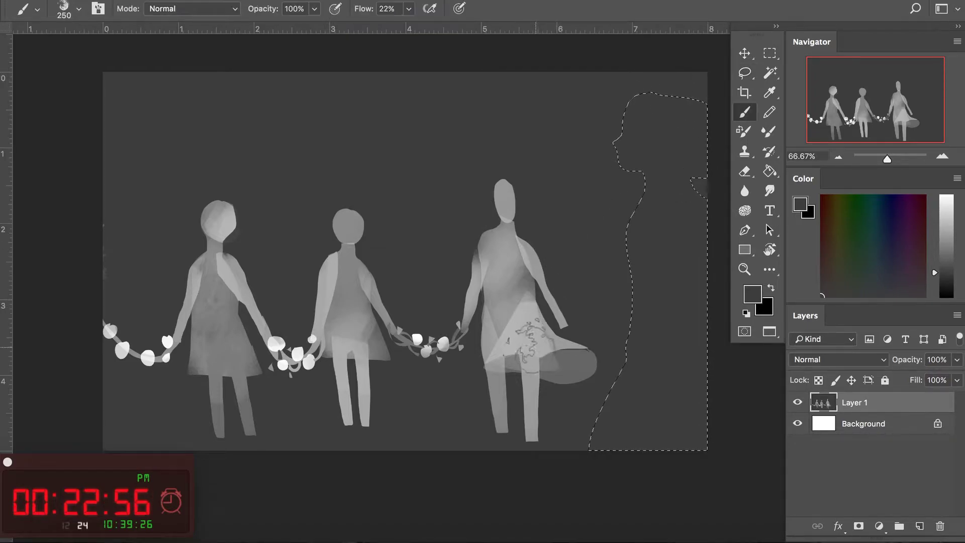
mouse_move(634, 146)
left_mouse_down()
mouse_move(656, 112)
mouse_move(701, 173)
mouse_move(628, 251)
mouse_move(663, 301)
mouse_move(538, 344)
left_mouse_up()
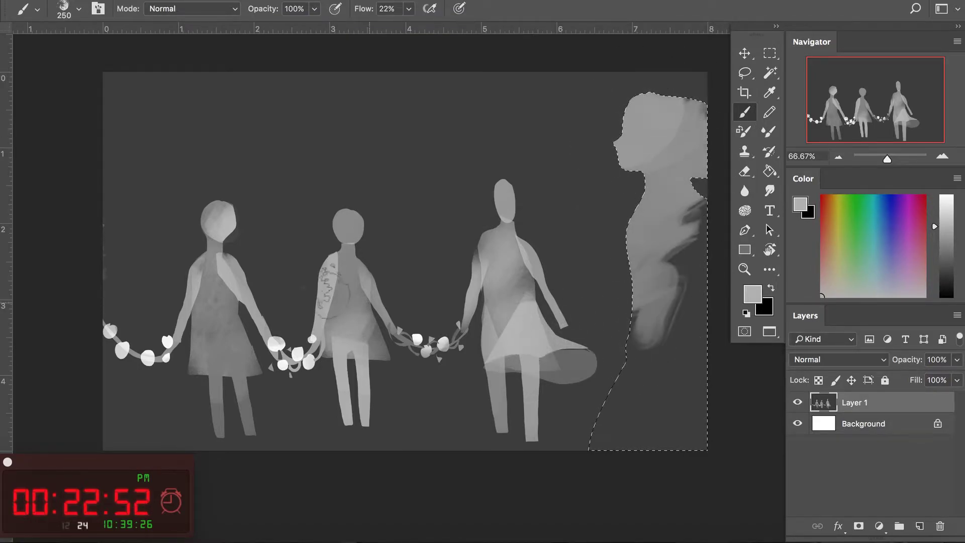
right_click(199, 220)
double_click(168, 201)
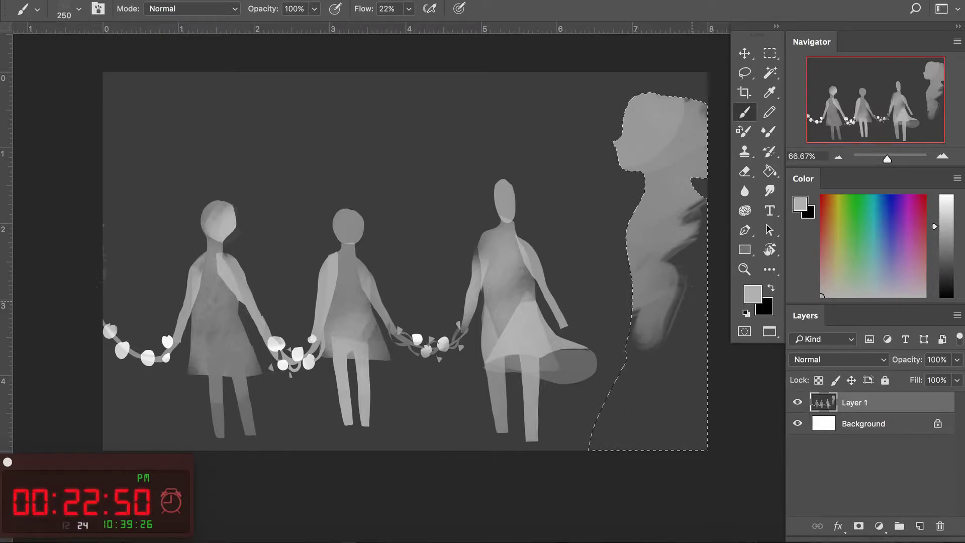
mouse_move(639, 302)
left_mouse_down()
mouse_move(647, 439)
mouse_move(704, 402)
left_mouse_up()
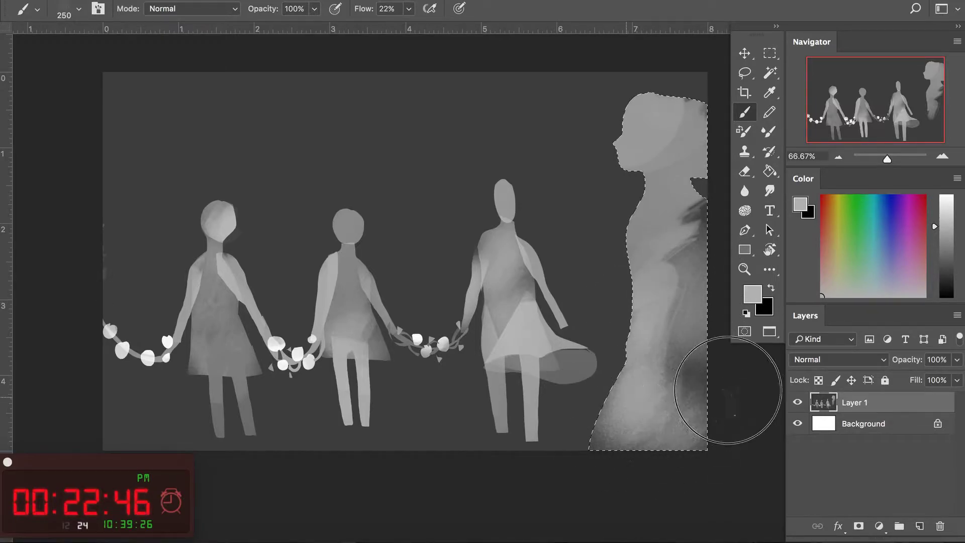
mouse_move(679, 226)
left_mouse_down()
mouse_move(668, 204)
mouse_move(663, 231)
left_mouse_up()
Select a strip along the woman's neck and back with white as paint colour.
key("ctrl+d")
key("l")
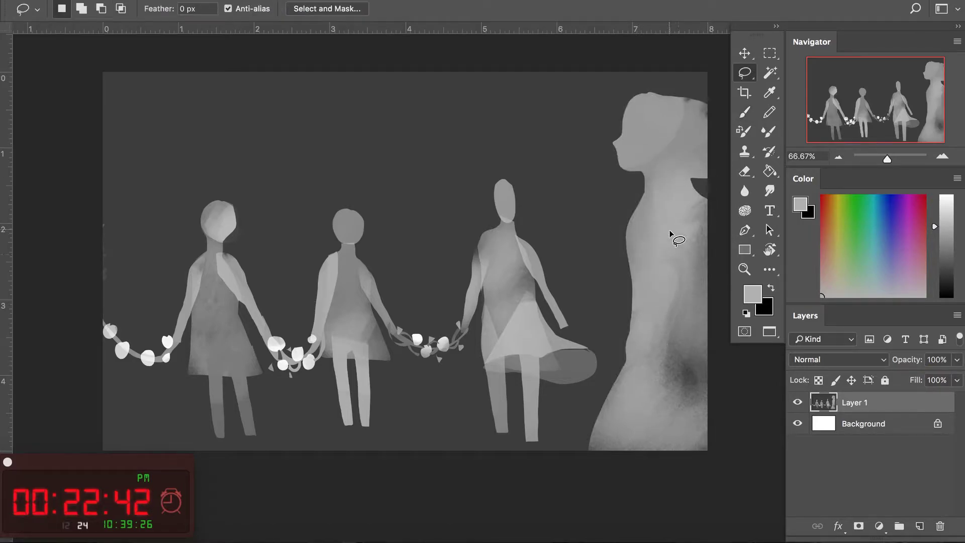
mouse_move(666, 187)
left_mouse_down()
mouse_move(709, 211)
mouse_move(675, 180)
mouse_move(646, 226)
mouse_move(681, 253)
mouse_move(689, 370)
mouse_move(696, 281)
left_mouse_up()
key("b")
key("d")
key("x")
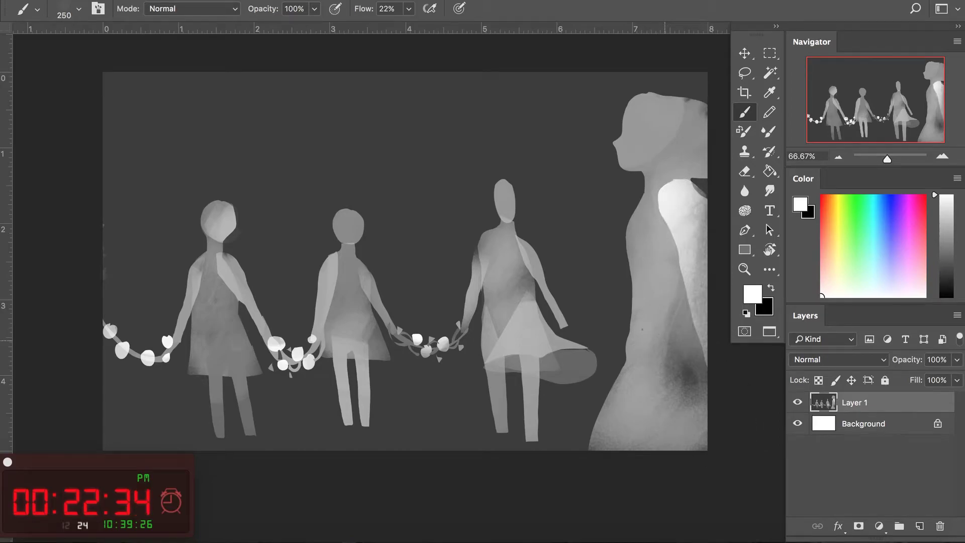
Paint a lighter textured sliver along the woman's front edge.
key("l")
left_click_drag(623, 300, 626, 350)
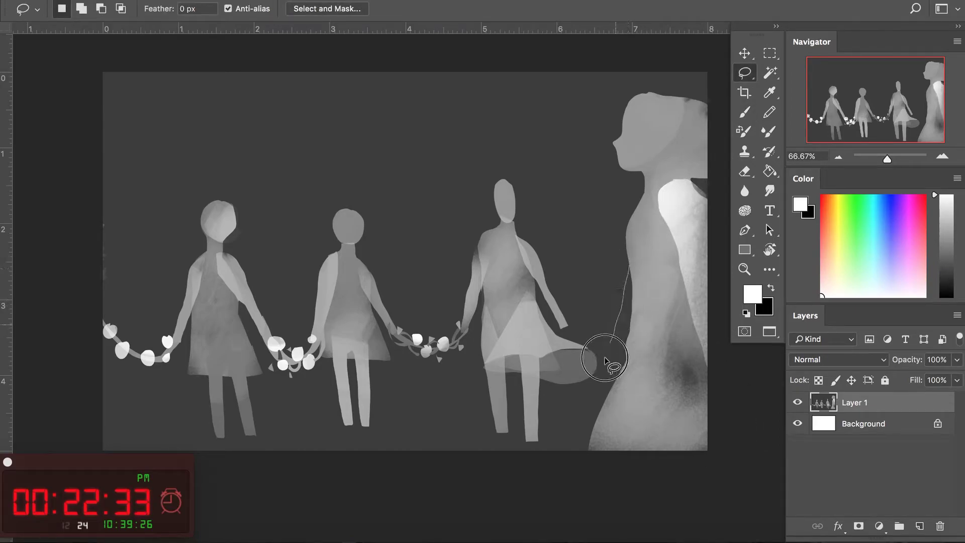
left_click_drag(626, 350, 629, 274)
key("b")
left_click_drag(591, 389, 626, 284)
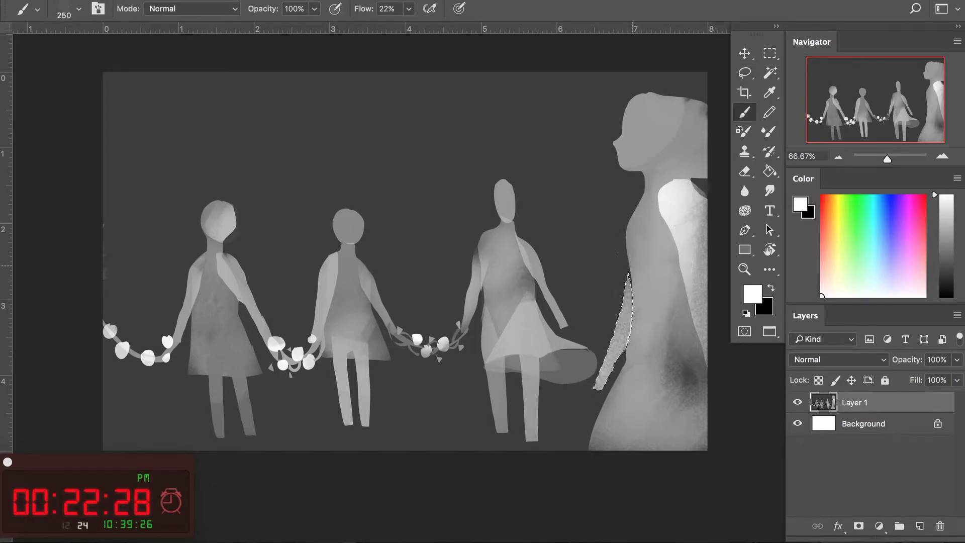
key("l")
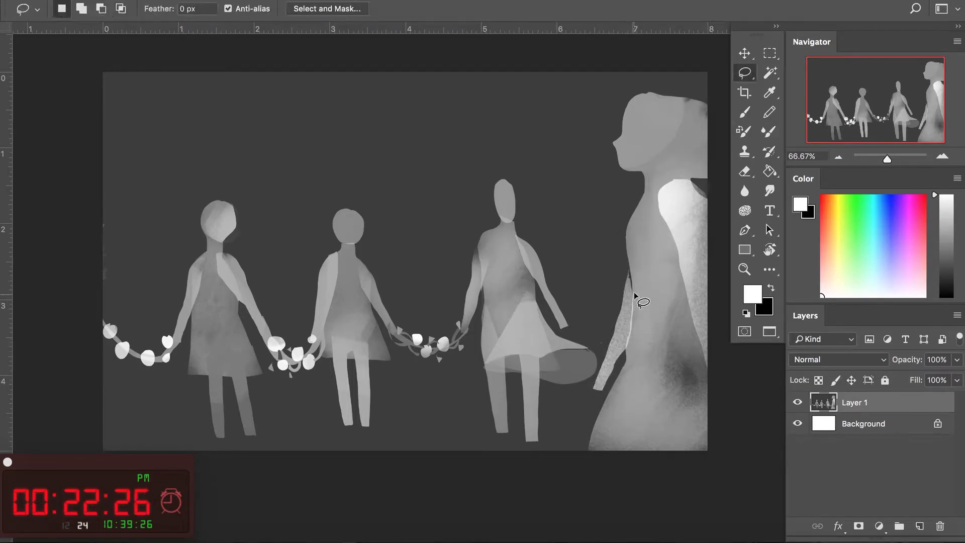
left_click_drag(629, 320, 612, 386)
Sample the woman's head grey, choose the Splerdge brush, and dab detail near her face.
key("b")
left_click(639, 130, "alt")
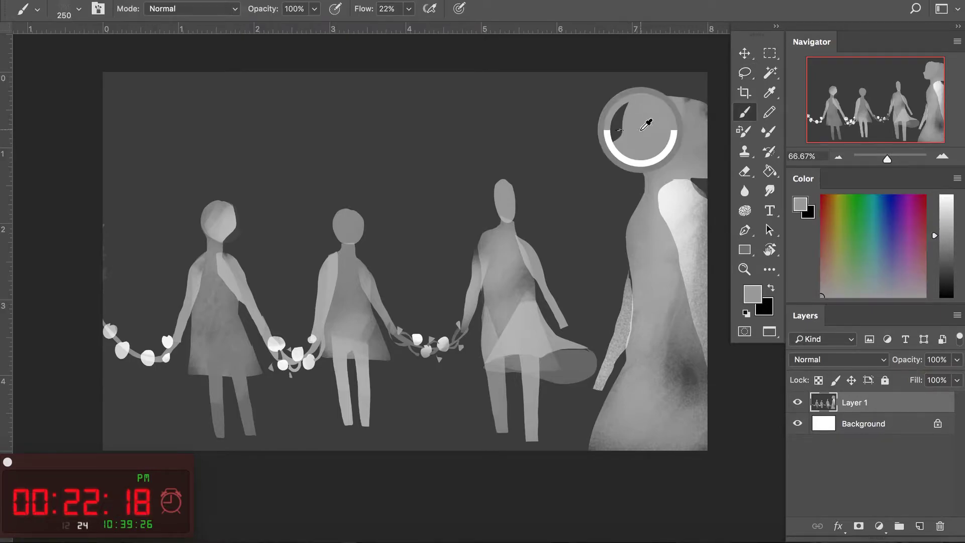
right_click(563, 187)
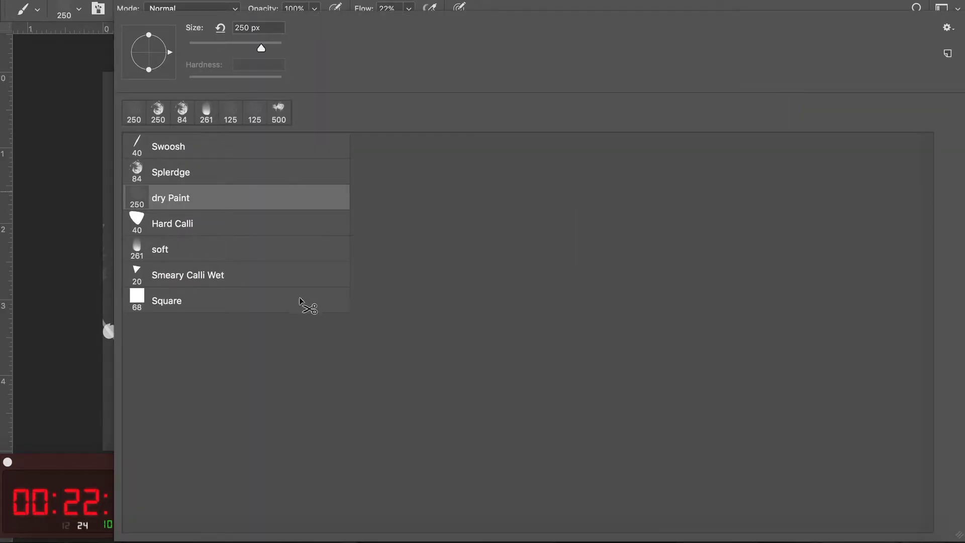
left_click(171, 171)
left_click(79, 280)
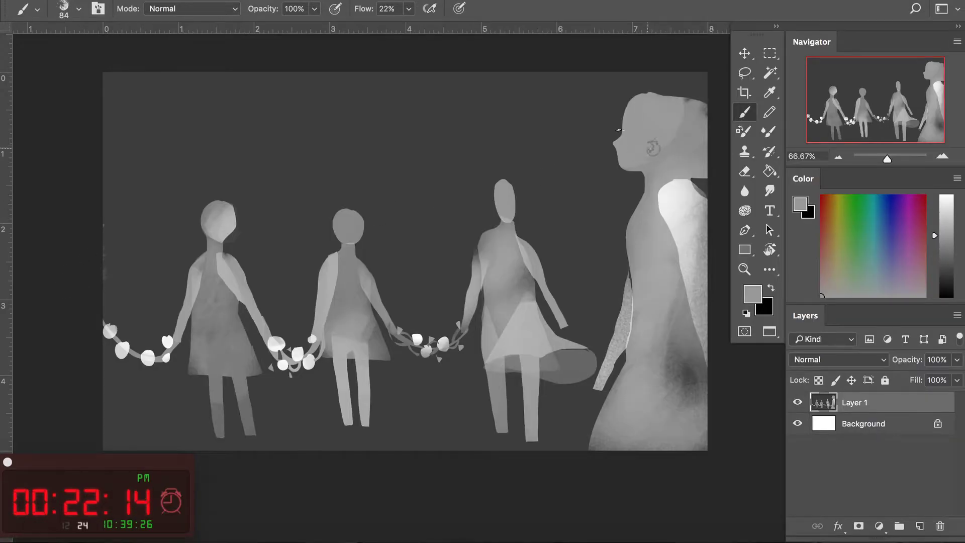
left_click(642, 136, "alt")
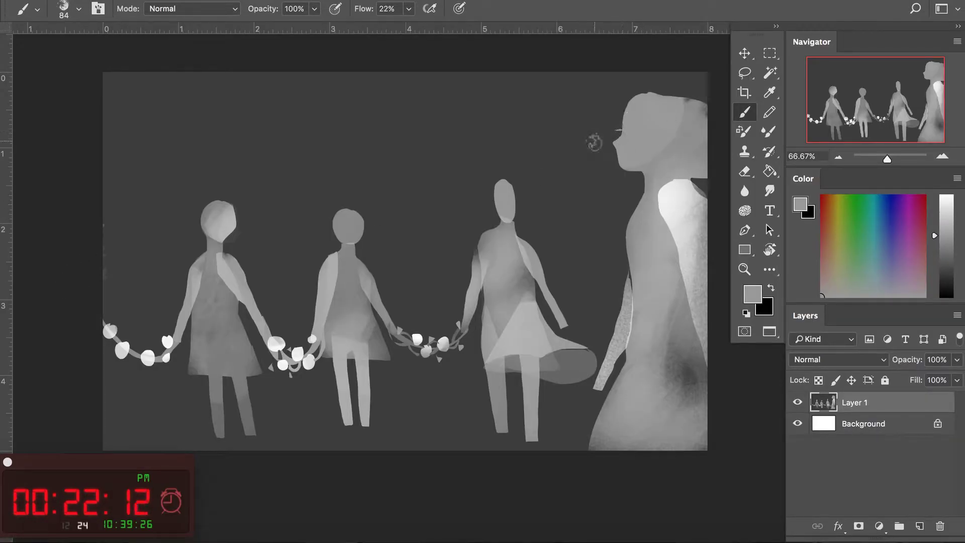
Paint the woman's arm reaching down toward the third figure's dress.
key("l")
left_click_drag(556, 318, 608, 379)
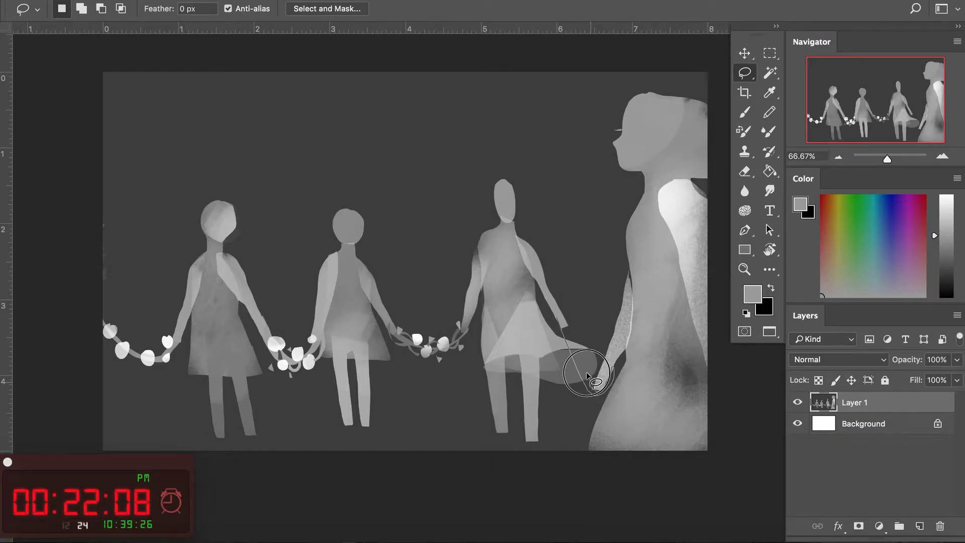
key("b")
mouse_move(608, 380)
left_mouse_down()
mouse_move(565, 318)
mouse_move(606, 380)
left_mouse_up()
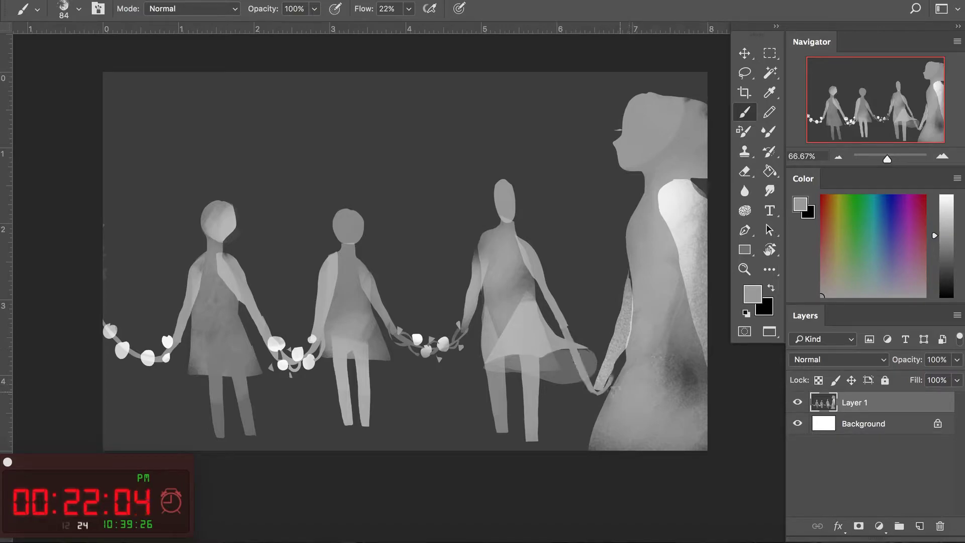
key("l")
mouse_move(464, 248)
left_mouse_down()
mouse_move(446, 286)
mouse_move(474, 402)
mouse_move(569, 412)
mouse_move(588, 382)
mouse_move(596, 324)
mouse_move(509, 151)
mouse_move(477, 230)
mouse_move(472, 223)
left_mouse_up()
Scale the selected third figure to about 117% and nudge it left and down.
key("ctrl+t")
left_click_drag(598, 150, 634, 103)
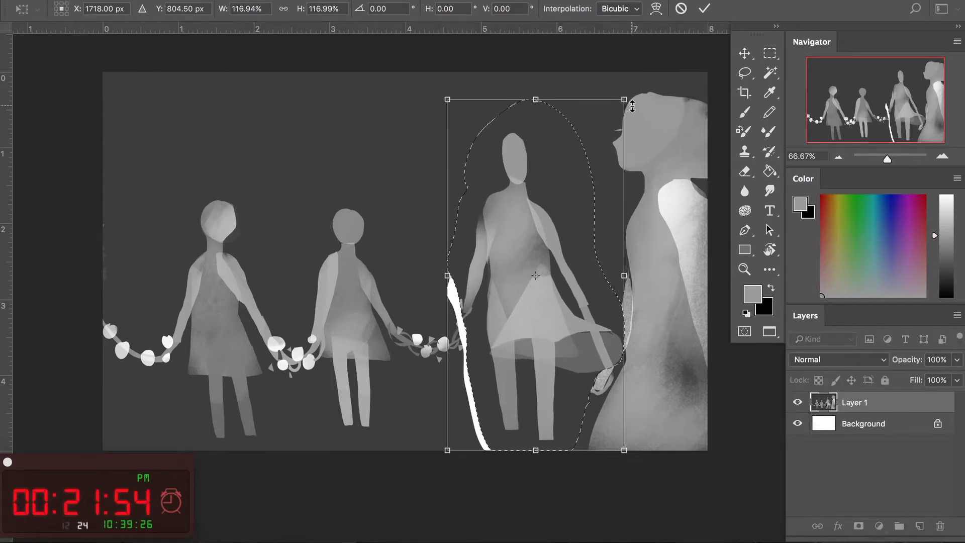
key("Return")
key("v")
mouse_move(530, 273)
left_mouse_down()
mouse_move(519, 292)
mouse_move(513, 277)
left_mouse_up()
key("ctrl+d")
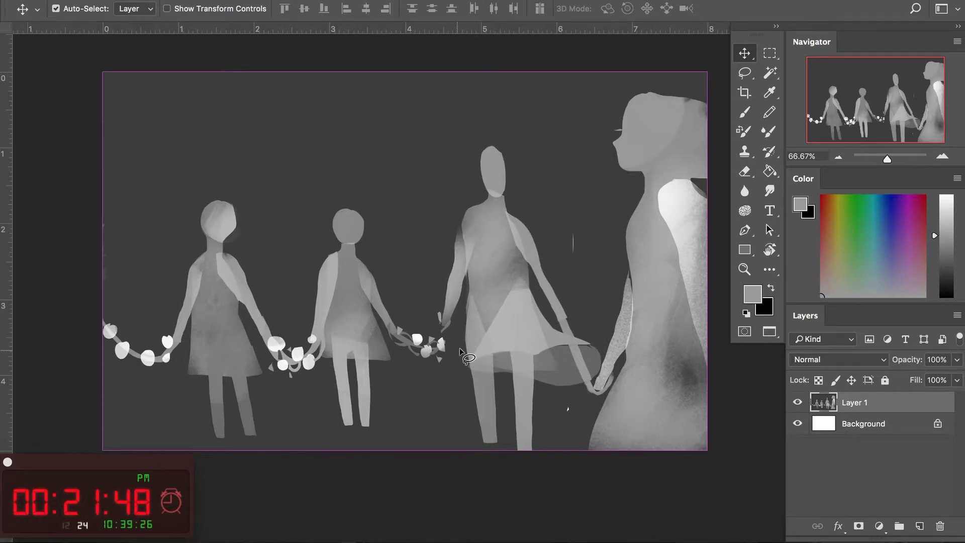
key("l")
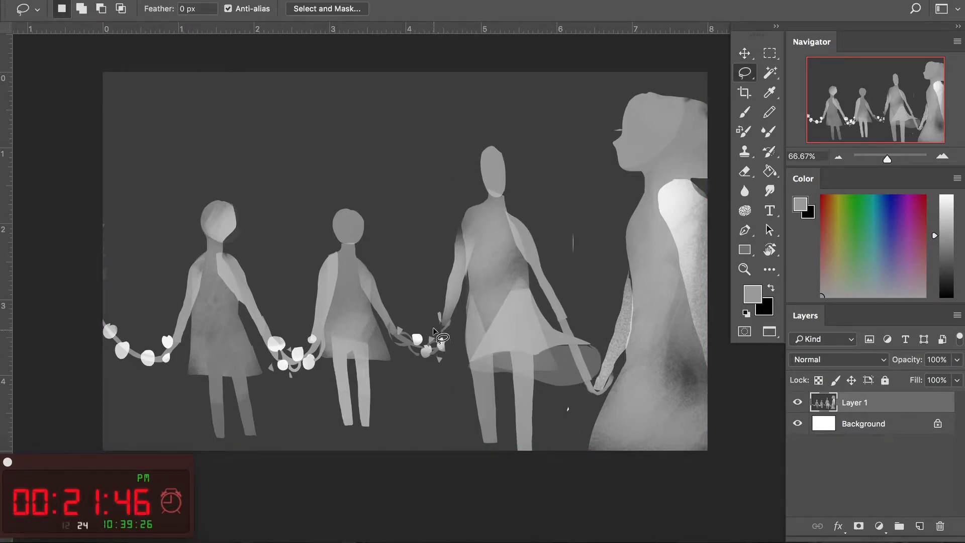
Dab white blossoms at the third figure's hand and beside her skirt with a 250 px brush.
key("b")
left_click(438, 331, "alt")
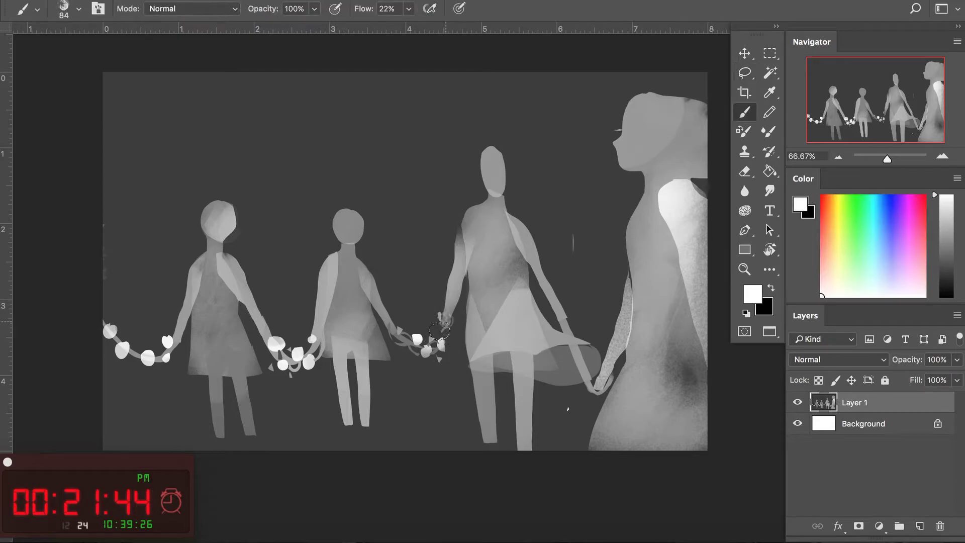
key("l")
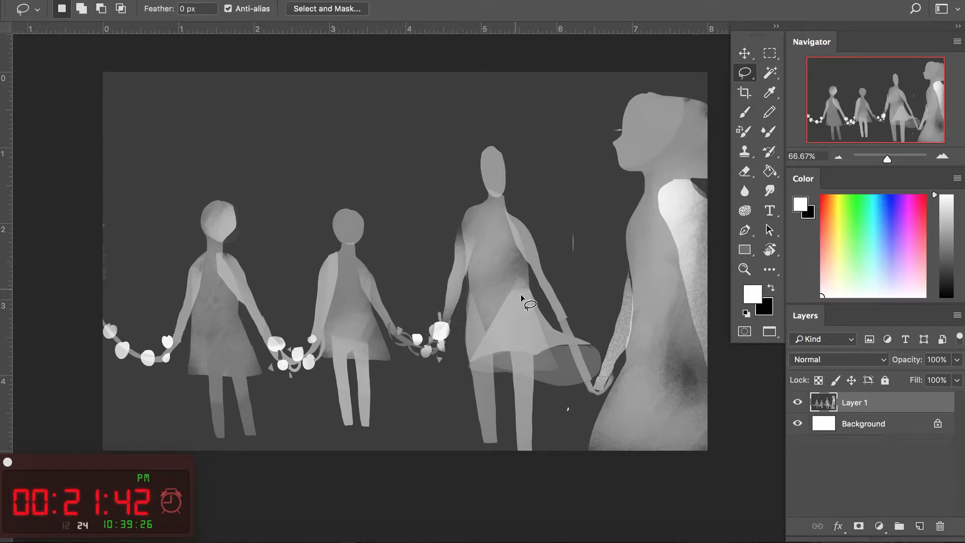
left_click_drag(580, 355, 583, 355)
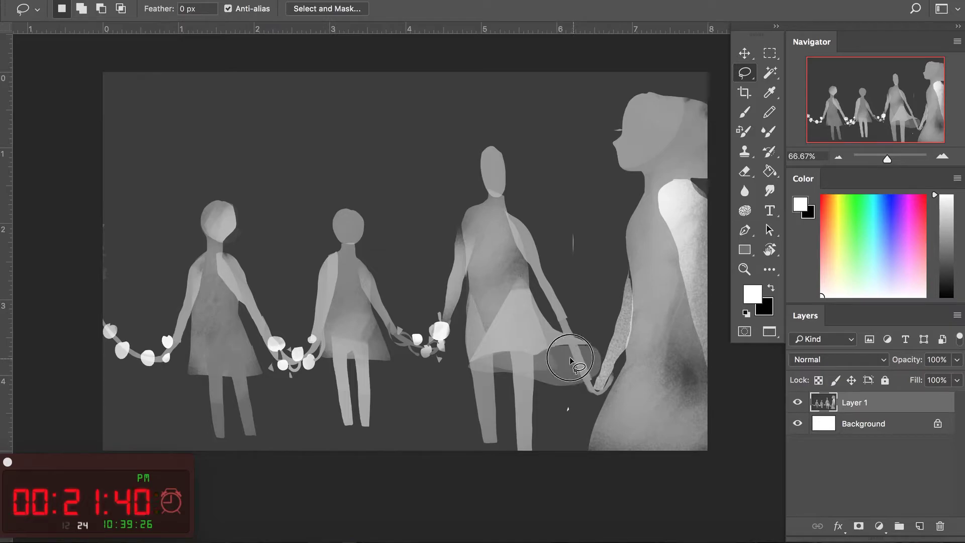
key("b")
left_click(572, 363)
key("l")
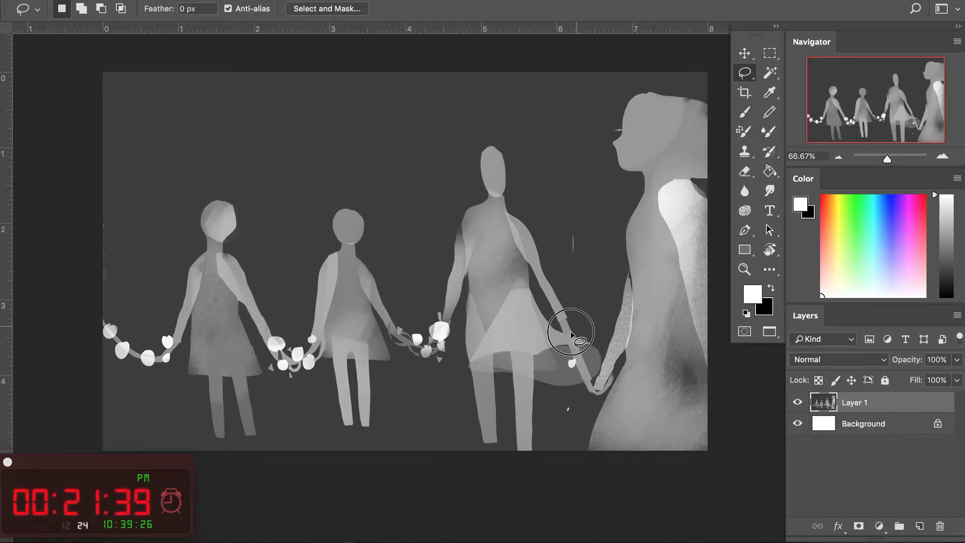
key("b")
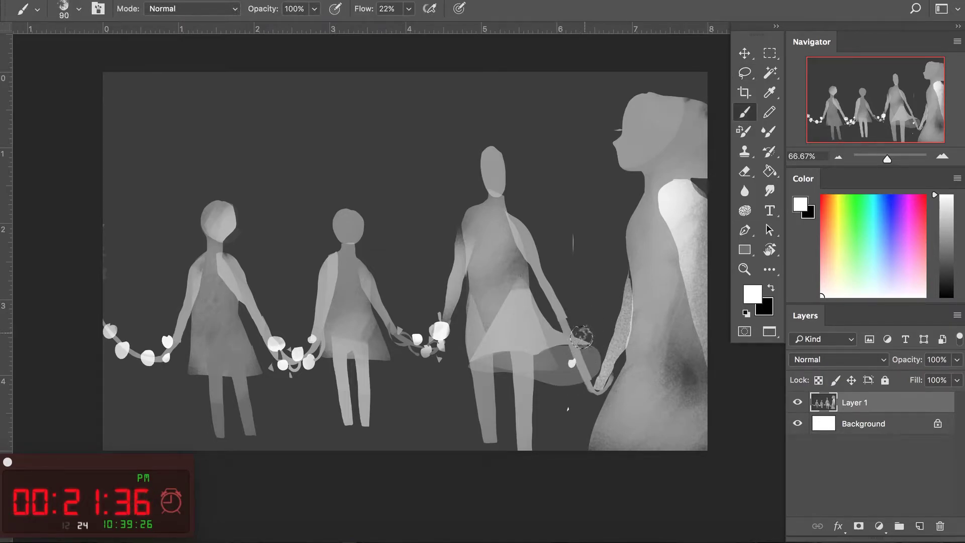
key("bracketright")
key("bracketright")
left_click(582, 337)
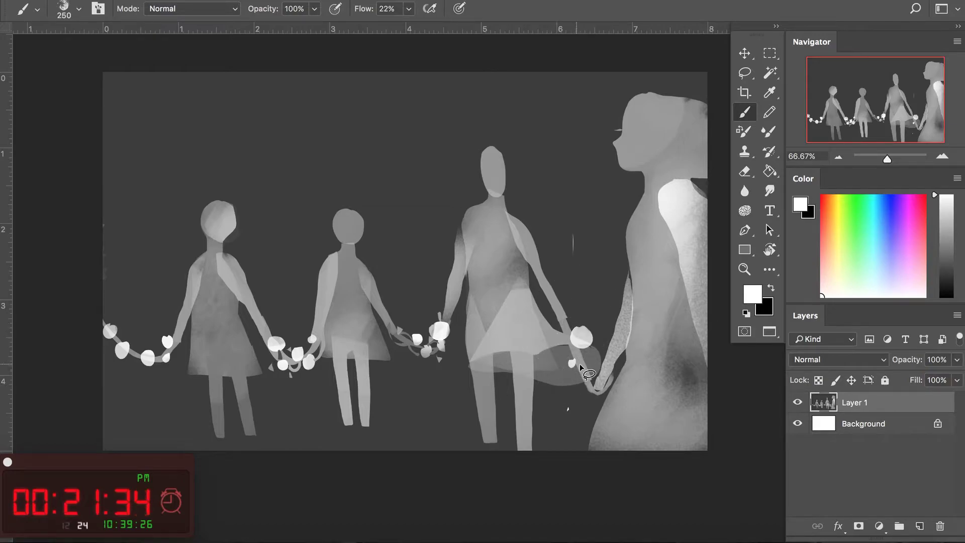
Paint lasso-shaped white blossoms clustered where she holds the large woman's hand.
key("l")
left_click_drag(603, 376, 601, 380)
key("b")
left_click(597, 381)
key("l")
left_click_drag(605, 327, 613, 352)
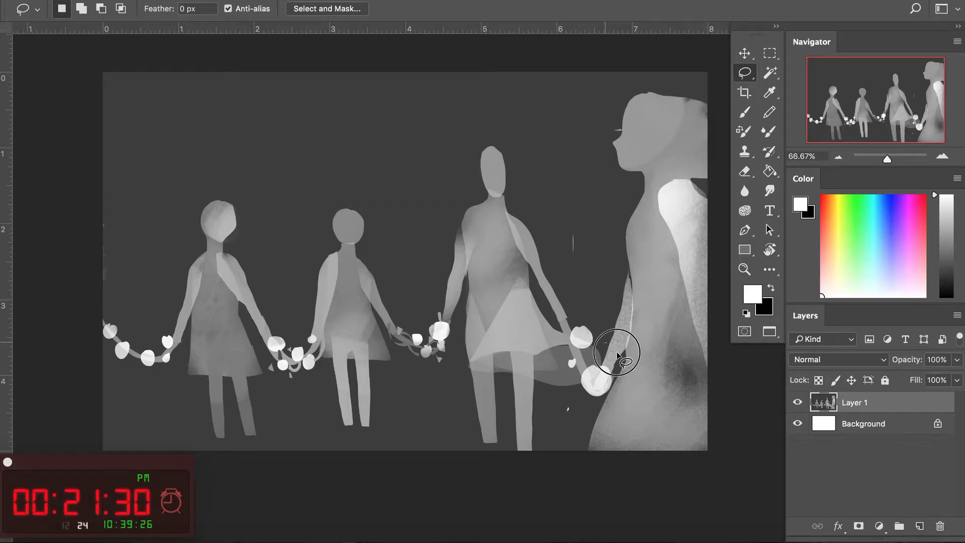
key("b")
left_click(608, 352)
key("l")
left_click_drag(592, 382, 591, 385)
key("b")
left_click(583, 387)
Outline the third figure's head and sample a grey from the canvas to repaint it.
key("l")
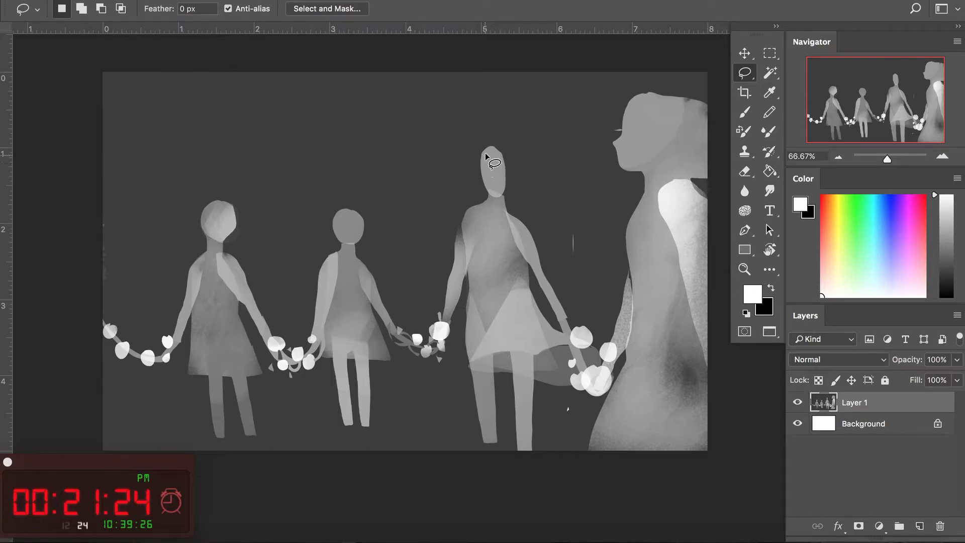
mouse_move(493, 145)
left_mouse_down()
mouse_move(477, 162)
mouse_move(482, 174)
mouse_move(495, 176)
mouse_move(499, 134)
mouse_move(534, 154)
mouse_move(495, 198)
left_mouse_up()
key("b")
left_click(490, 169, "alt")
Paint a flowing grey hair shape over the third figure's outlined head.
key("l")
key("b")
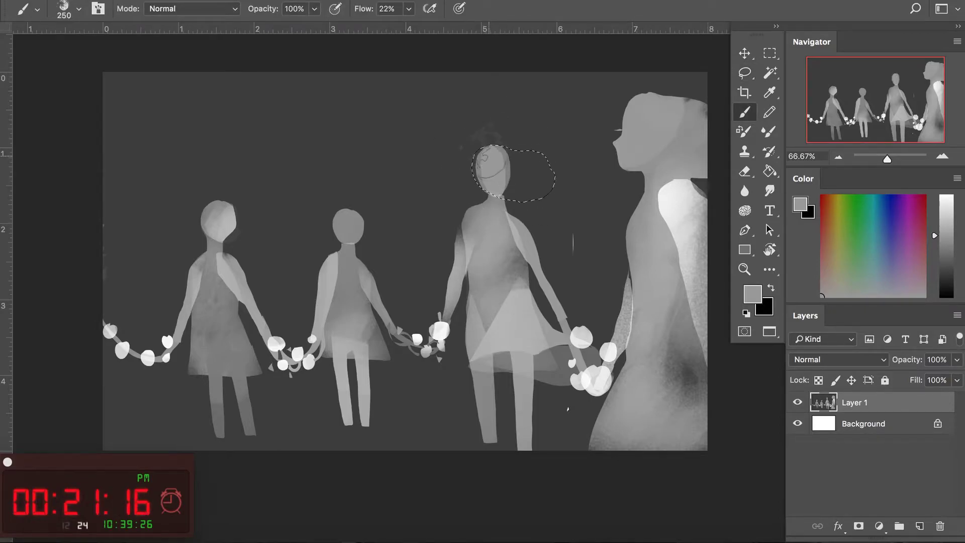
left_click_drag(523, 164, 533, 174)
key("ctrl+d")
Lasso and paint grey hair over the middle child's head.
key("l")
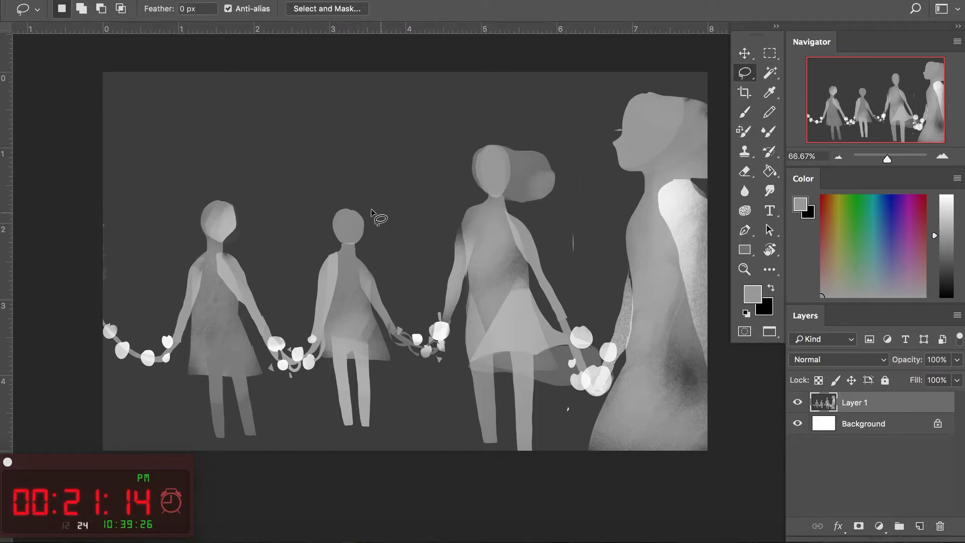
left_click_drag(334, 233, 362, 259)
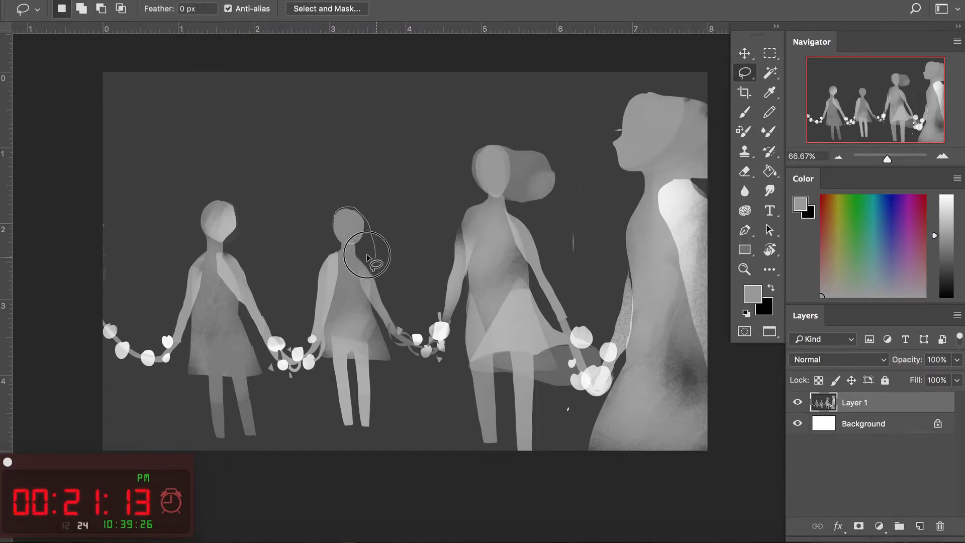
left_click_drag(362, 259, 334, 236)
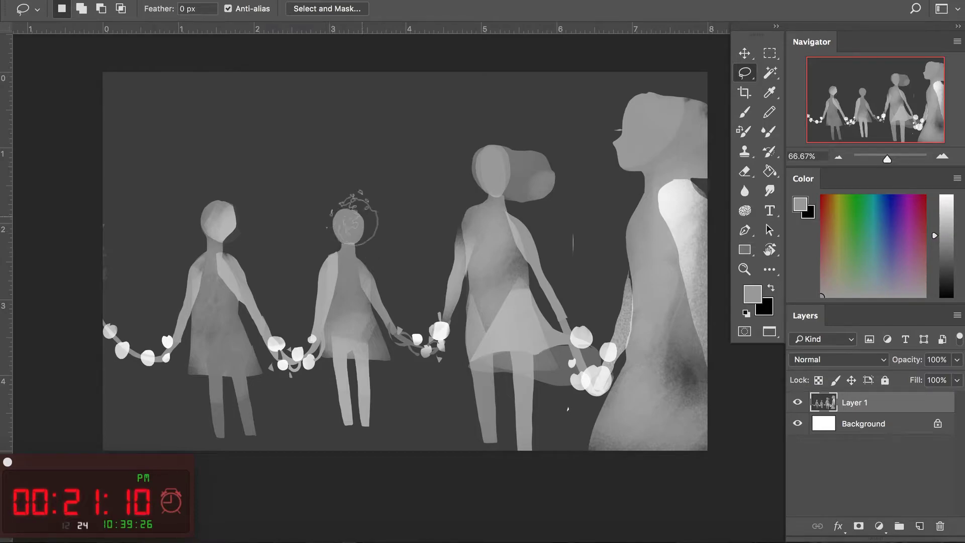
key("b")
left_click_drag(384, 273, 375, 261)
key("ctrl+d")
Outline the left child's hair, Magic Wand the light areas, sample a darker grey, then deselect.
key("l")
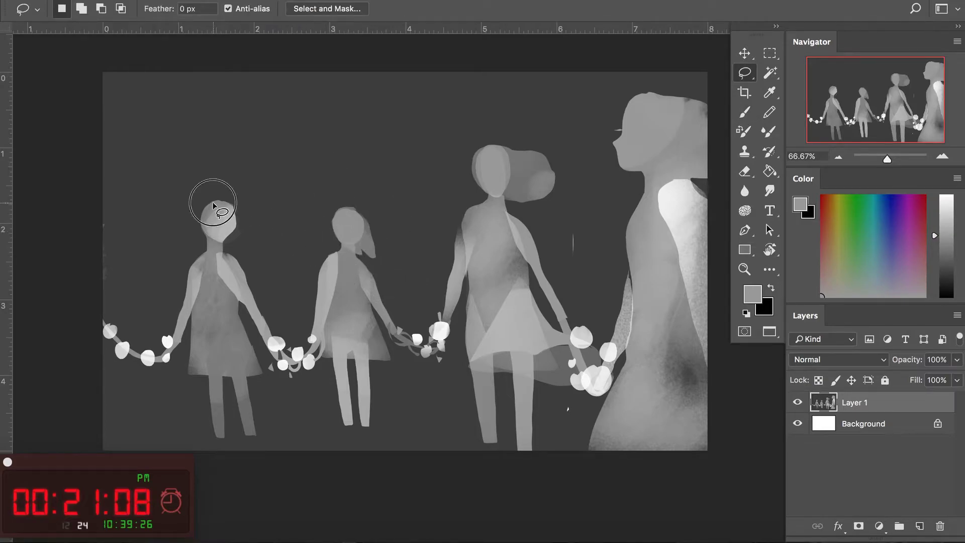
mouse_move(185, 251)
left_mouse_down()
mouse_move(241, 259)
mouse_move(226, 214)
left_mouse_up()
key("b")
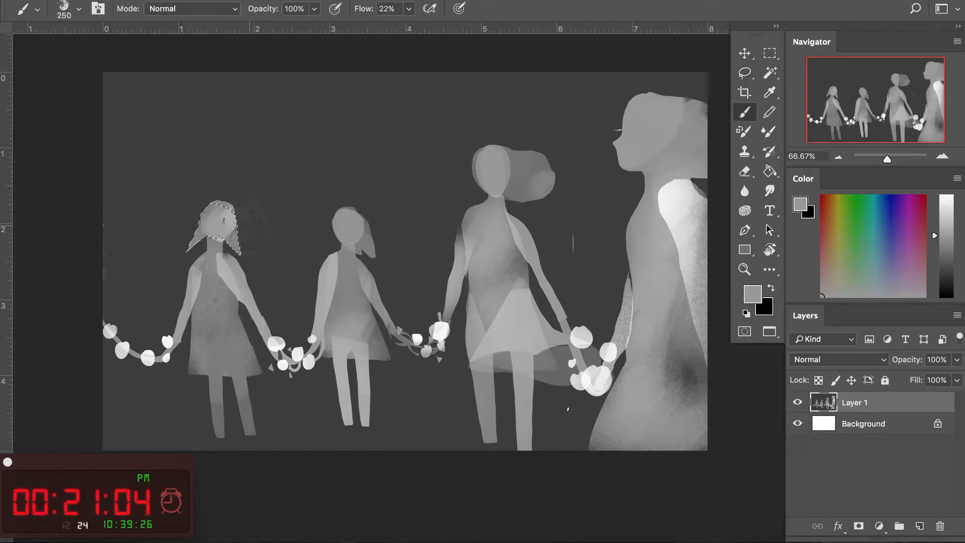
key("w")
left_click(224, 296, "shift")
key("b")
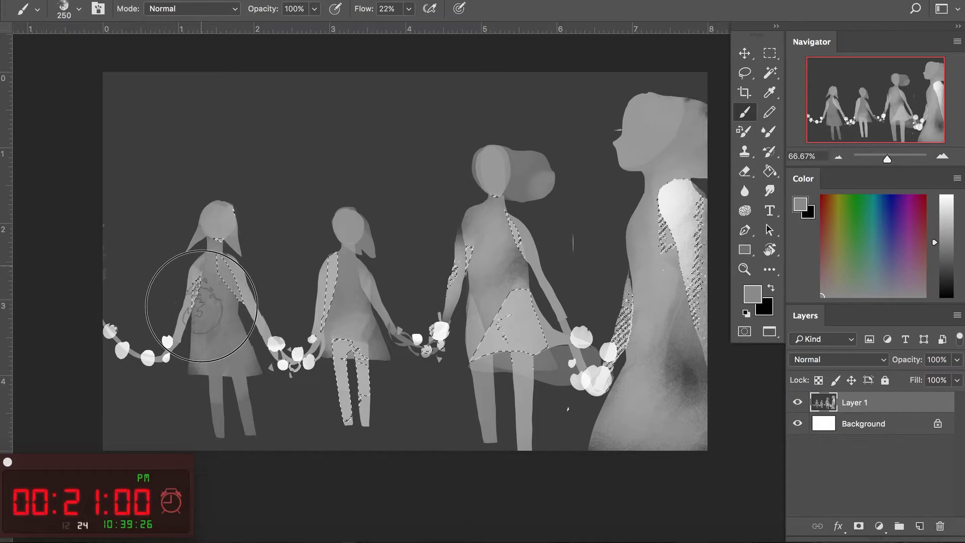
key("ctrl+d")
key("l")
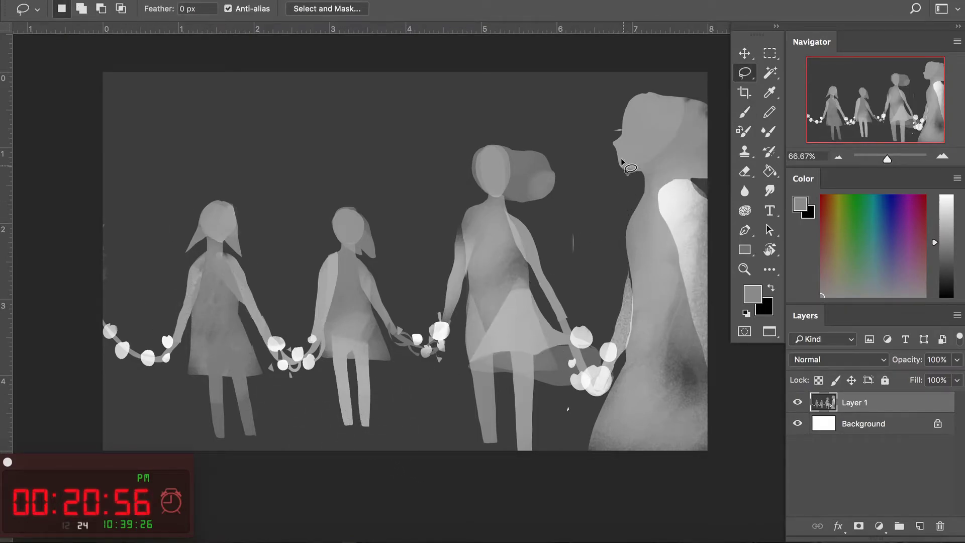
Select the right figure's head profile, undo a stroke, and sample dark grey to refine it.
left_click_drag(647, 93, 621, 129)
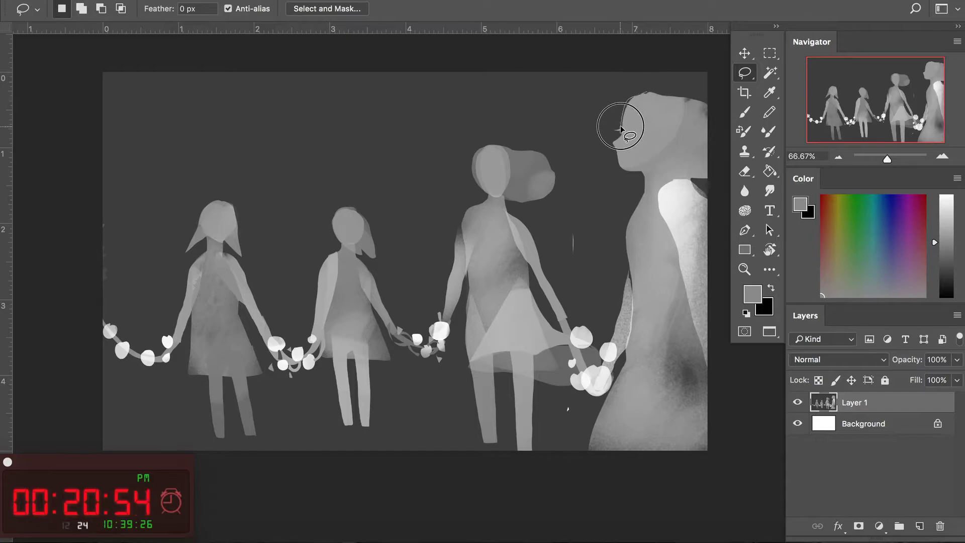
left_click_drag(648, 91, 616, 150)
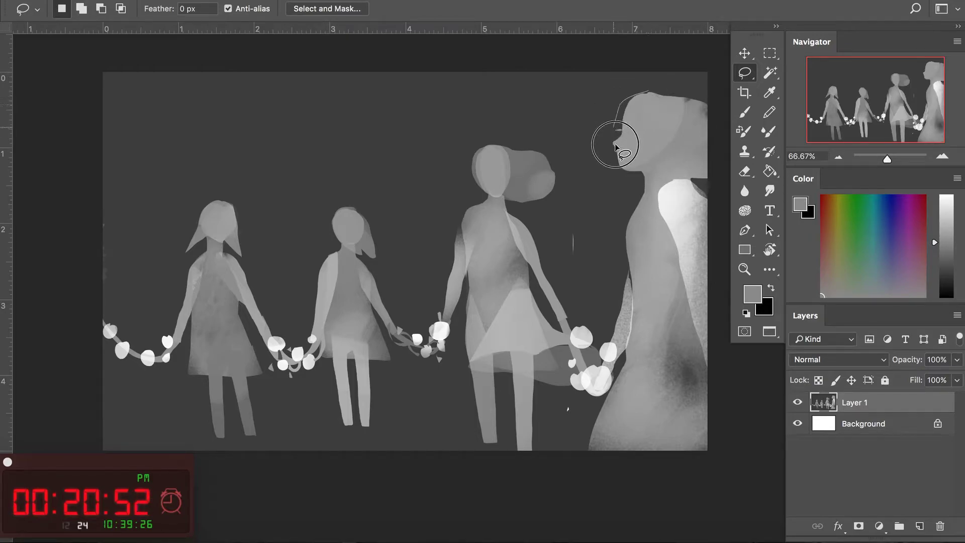
key("b")
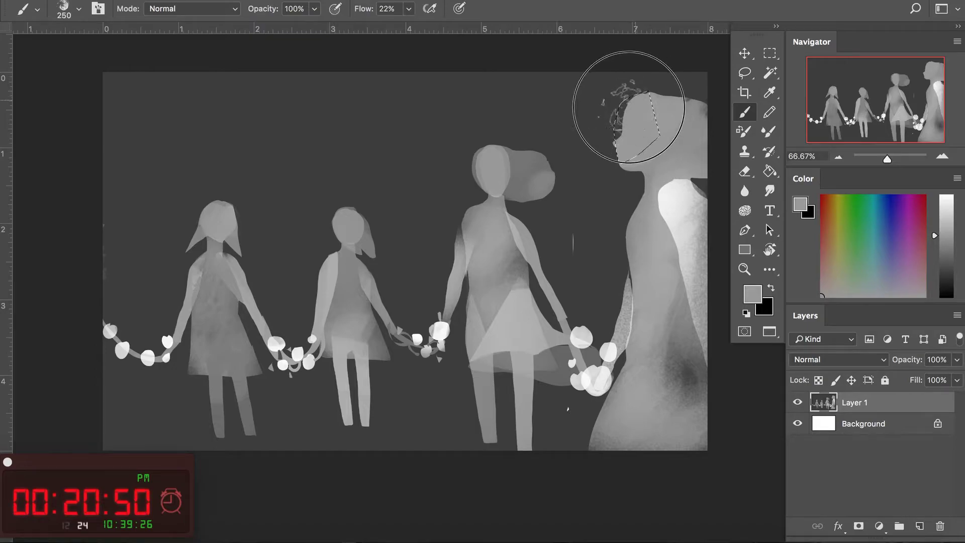
key("l")
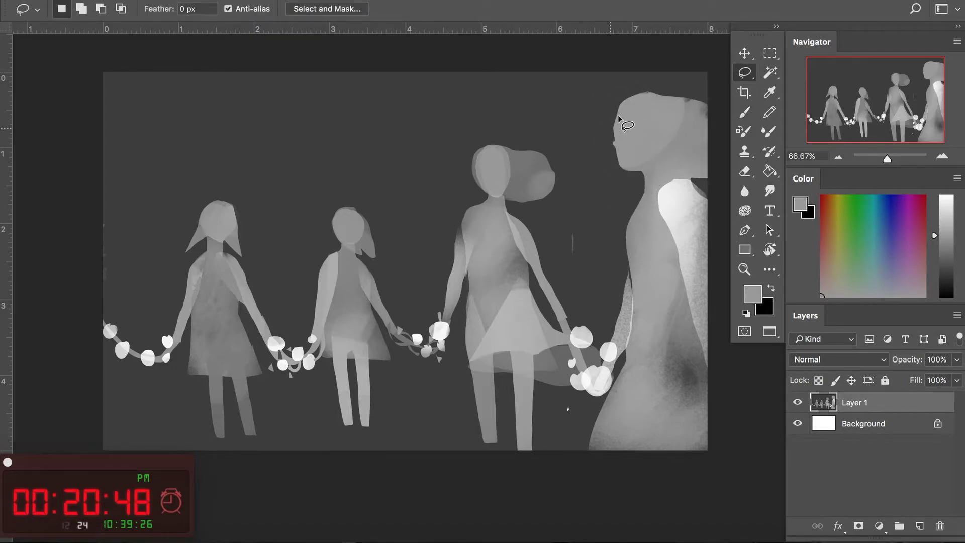
key("ctrl+z")
key("b")
left_click(608, 140, "alt")
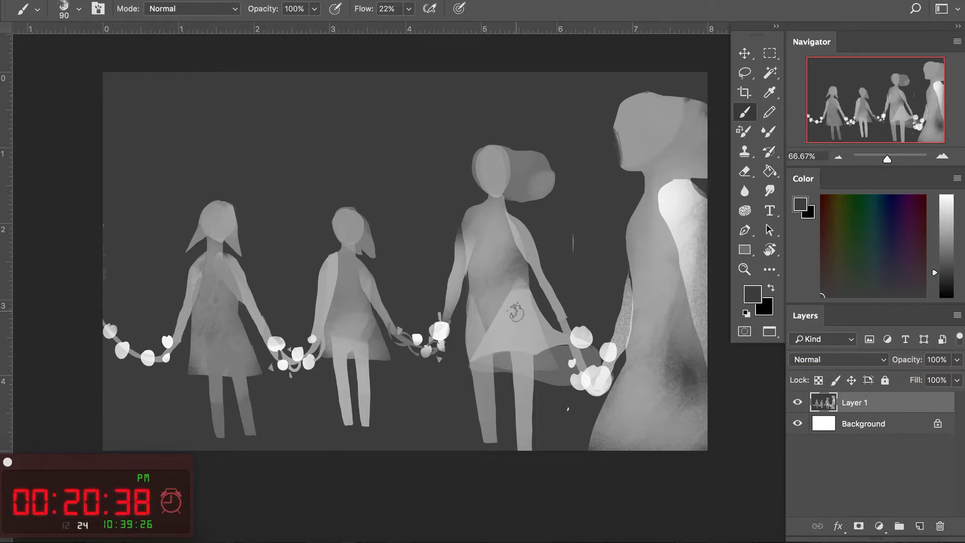
Select an area along the right figure's face and sample a light grey from it.
key("l")
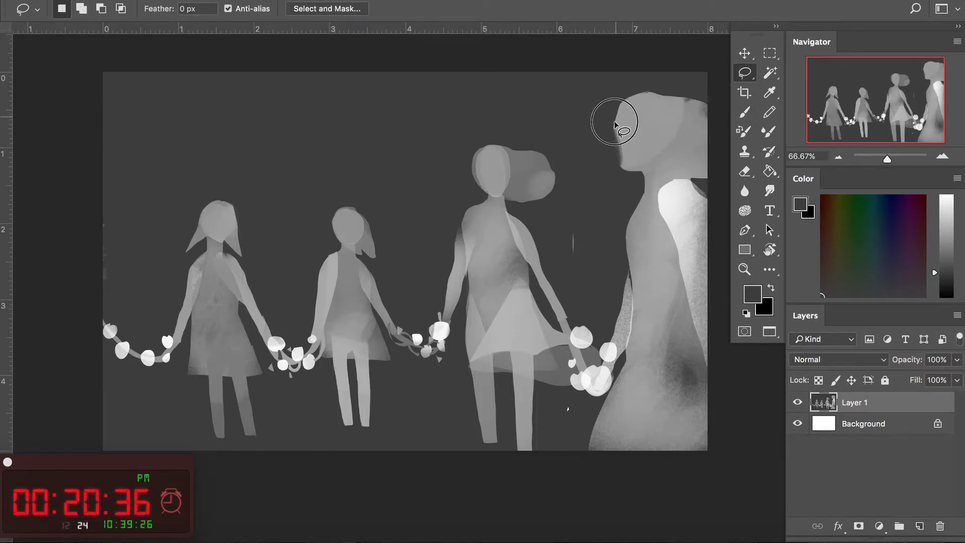
left_click_drag(619, 160, 629, 169)
key("b")
left_click(626, 141, "alt")
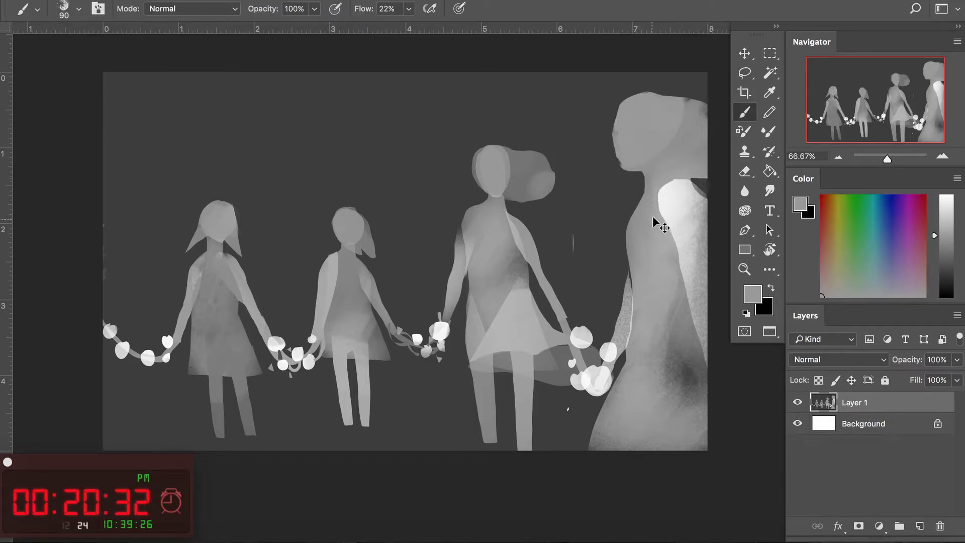
Magic Wand matching tones and brighten the right figure's chest with a larger brush at 50% opacity.
key("w")
left_click(674, 209)
key("b")
left_click(674, 199, "alt")
key("bracketright")
key("bracketright")
key("bracketright")
key("bracketright")
key("bracketright")
key("5")
left_click_drag(663, 203, 646, 211)
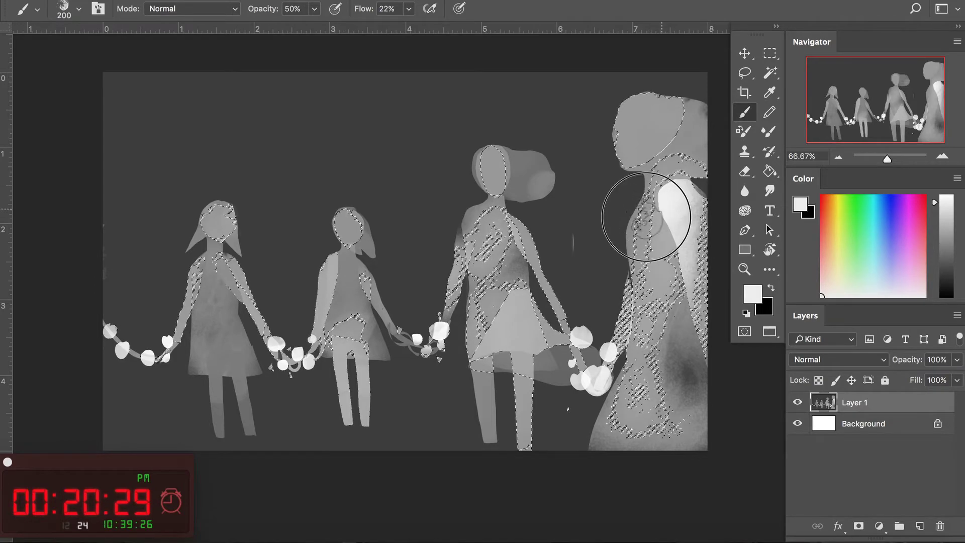
key("ctrl+d")
Paint light texture over the right figure's chest and lower body, then select a spot near her hand.
key("w")
left_click(636, 239)
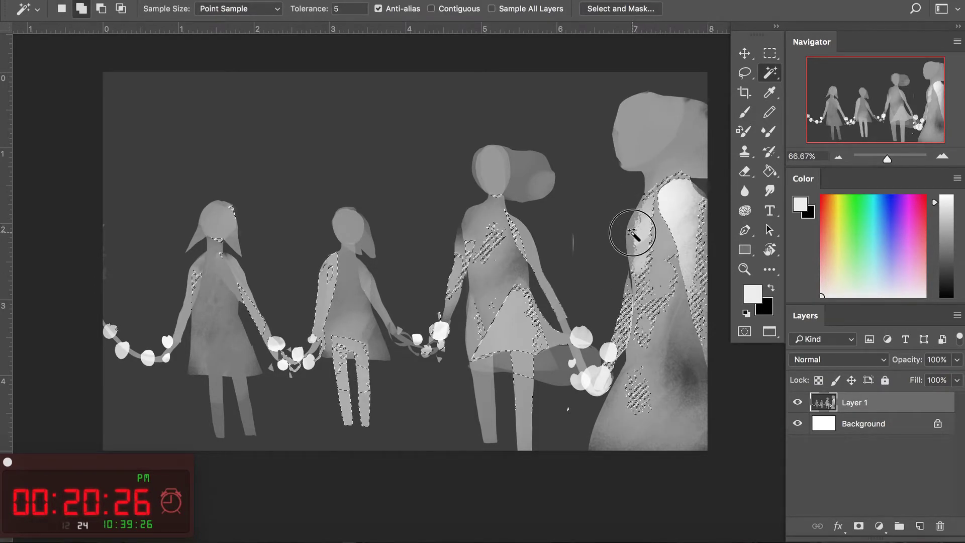
key("b")
left_click_drag(638, 222, 658, 246)
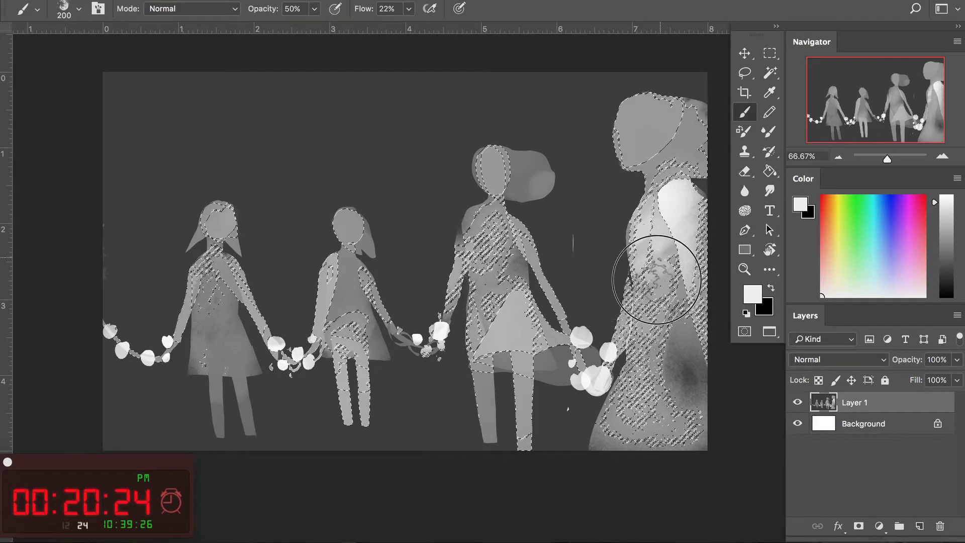
left_click_drag(646, 280, 650, 396)
key("ctrl+d")
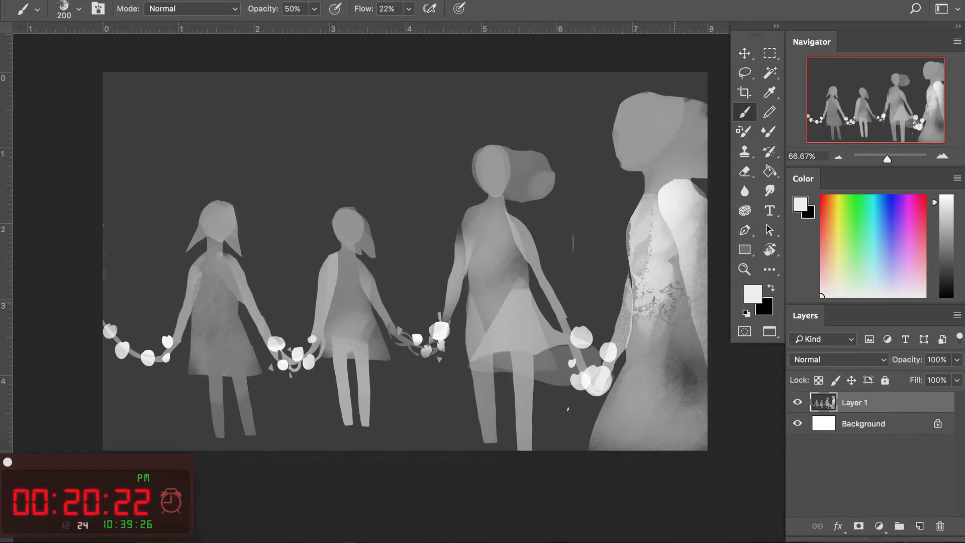
key("l")
left_click_drag(617, 323, 610, 324)
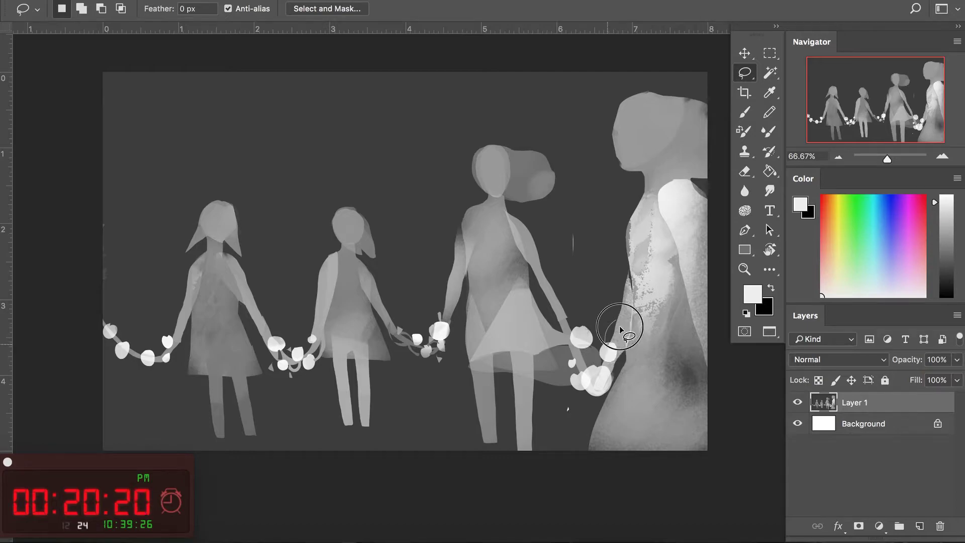
Sample grey at 100% opacity and paint the flower by the third figure's hand.
key("b")
left_click(626, 334, "alt")
key("0")
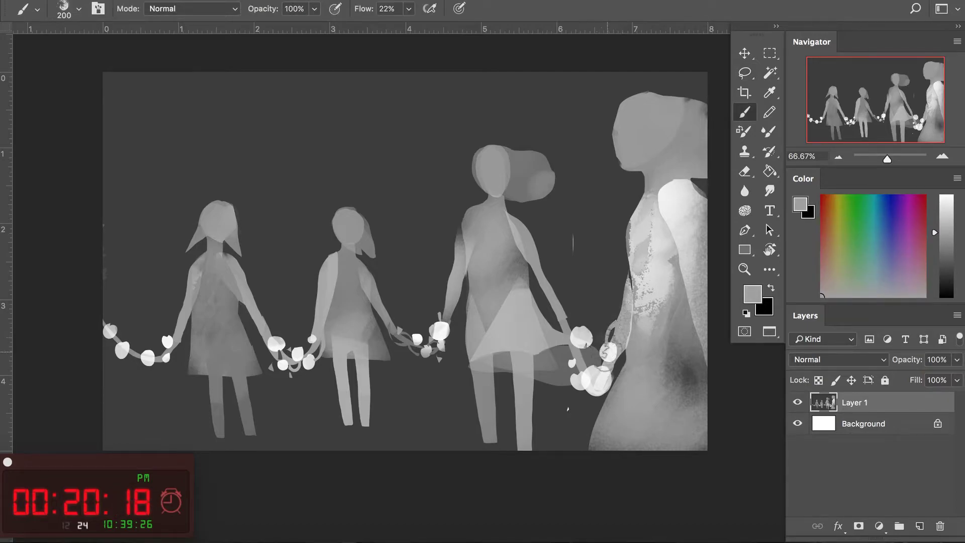
key("l")
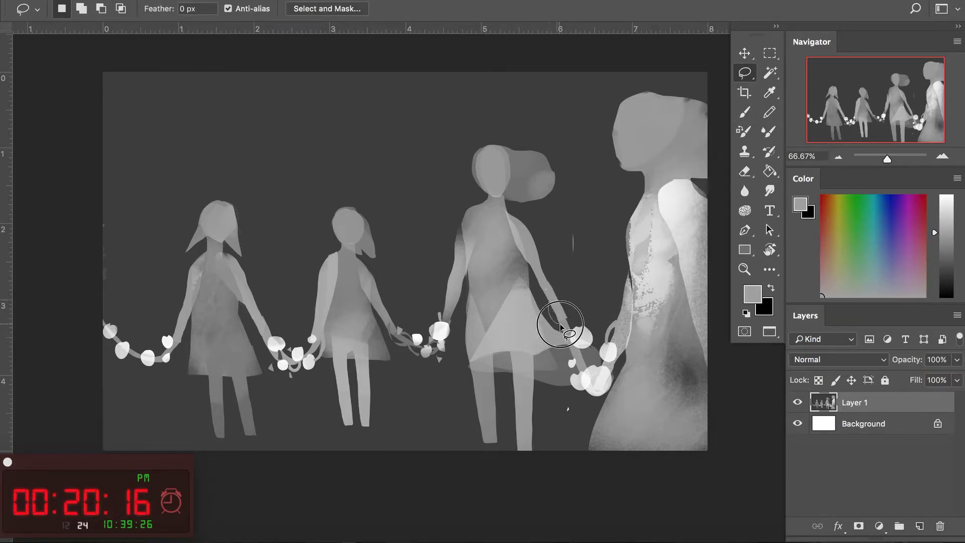
key("b")
key("l")
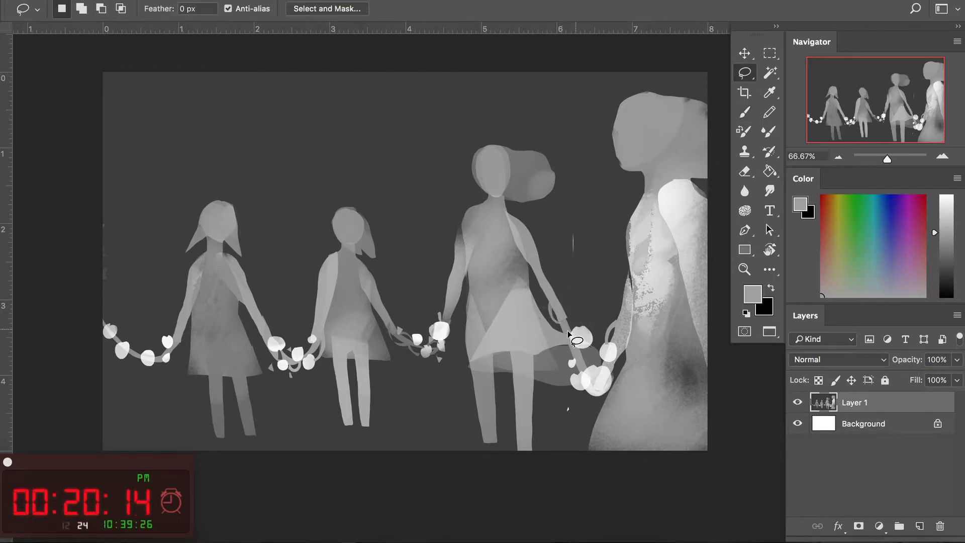
left_click_drag(562, 326, 563, 329)
key("b")
key("ctrl+d")
key("l")
Select and paint the flower and flower cluster at the right figure's hand.
left_click_drag(581, 354, 588, 351)
key("b")
key("ctrl+d")
key("l")
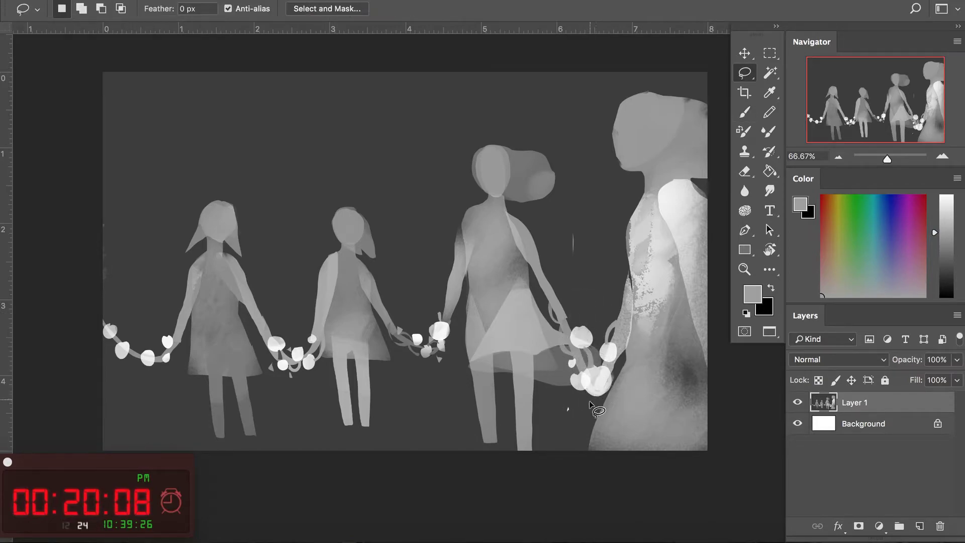
left_click_drag(586, 398, 598, 400)
key("b")
key("l")
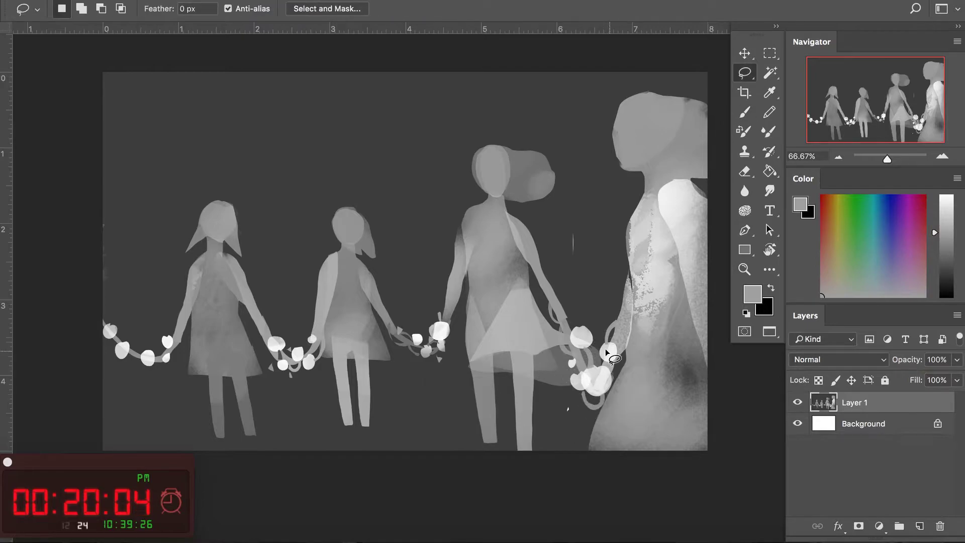
key("b")
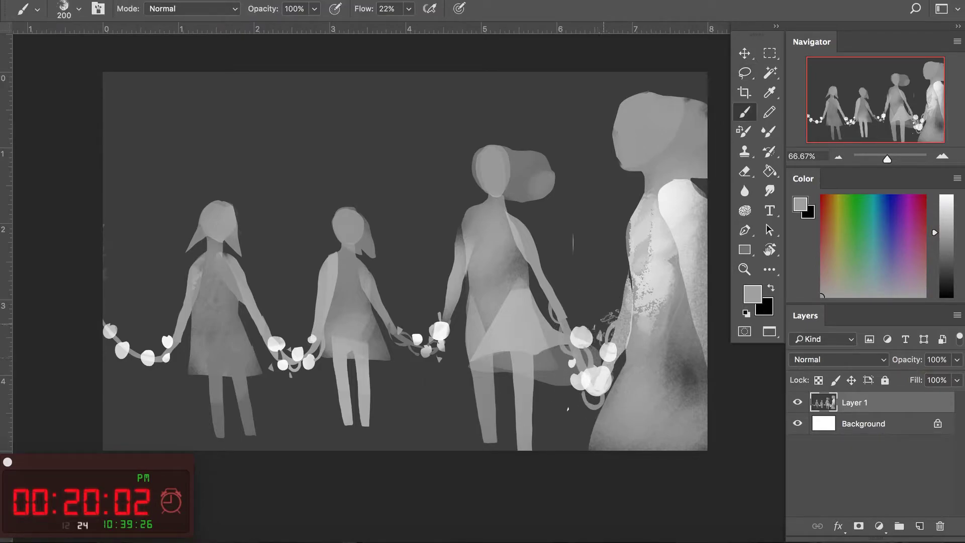
key("l")
key("b")
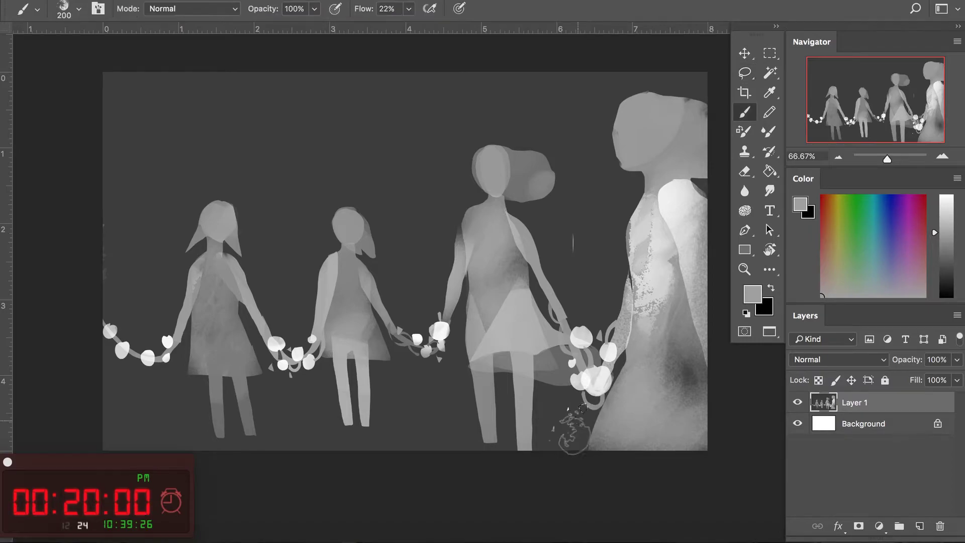
key("l")
Paint curling stems along the third figure's arm, switch to white, and outline a left-edge strip.
left_click_drag(571, 335, 563, 314)
key("b")
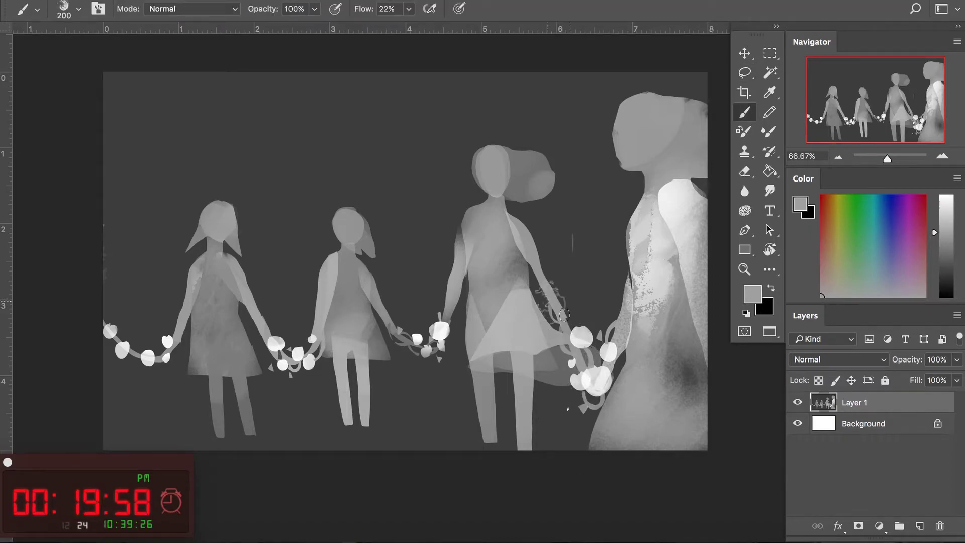
key("d")
key("x")
key("l")
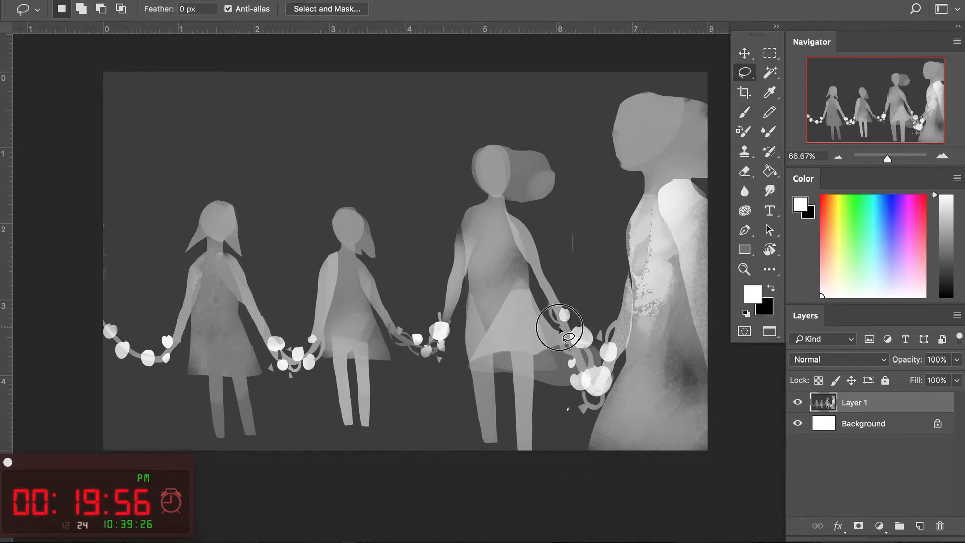
key("b")
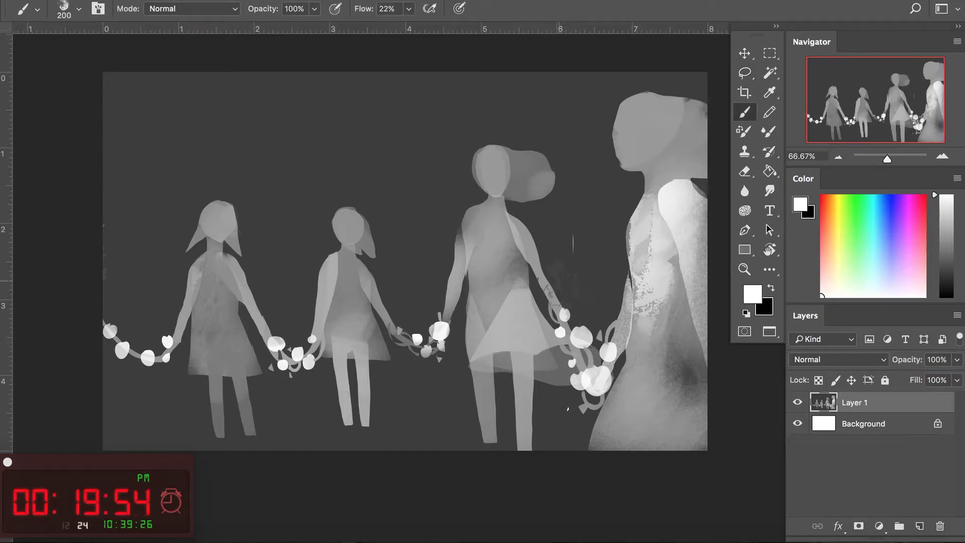
key("l")
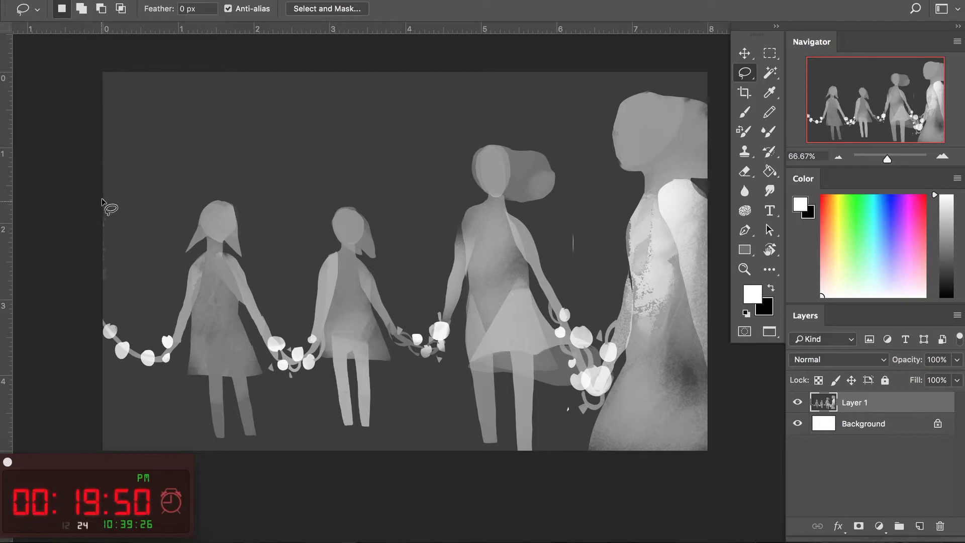
mouse_move(103, 160)
left_mouse_down()
mouse_move(138, 346)
mouse_move(86, 409)
left_mouse_up()
Paint the left-edge figure mid-grey, then darken its lower part with the dry Paint brush.
key("b")
left_click(218, 304, "alt")
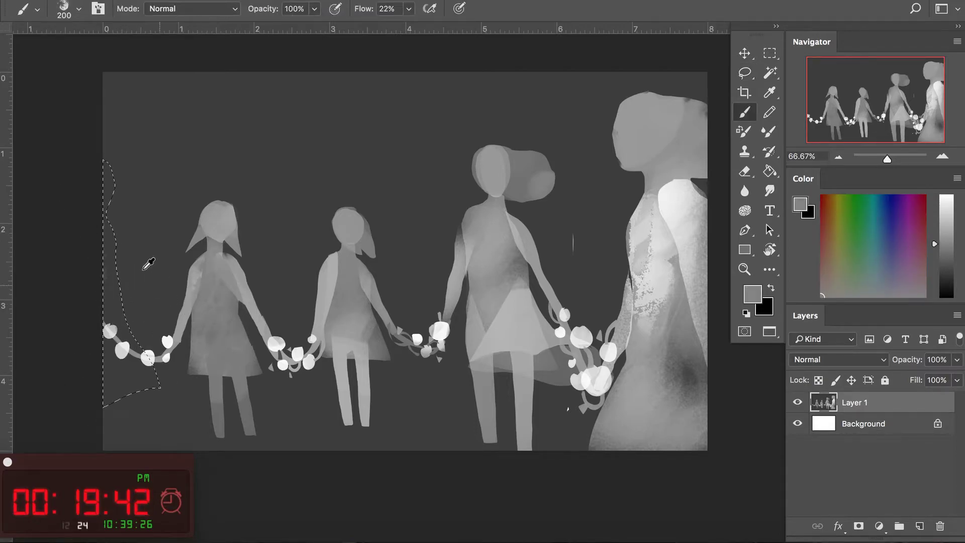
mouse_move(106, 186)
left_mouse_down()
mouse_move(97, 248)
mouse_move(104, 289)
mouse_move(146, 385)
left_mouse_up()
mouse_move(96, 307)
left_mouse_down()
mouse_move(126, 291)
mouse_move(123, 347)
mouse_move(153, 352)
left_mouse_up()
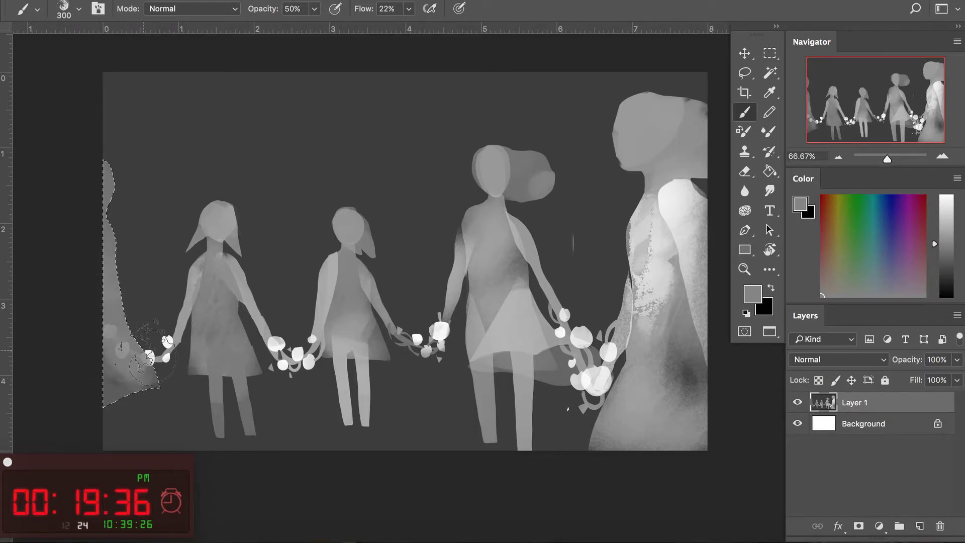
right_click(211, 307)
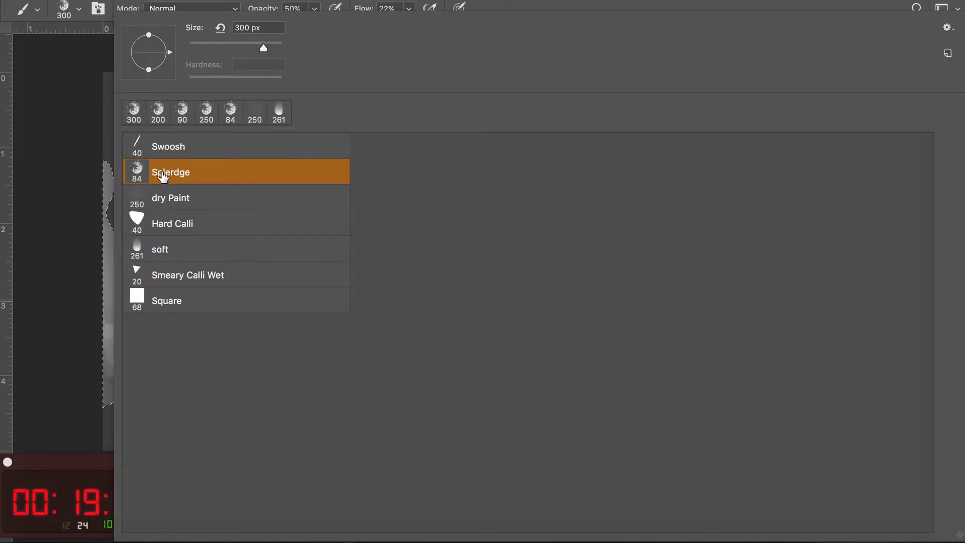
left_click(161, 198)
key("Return")
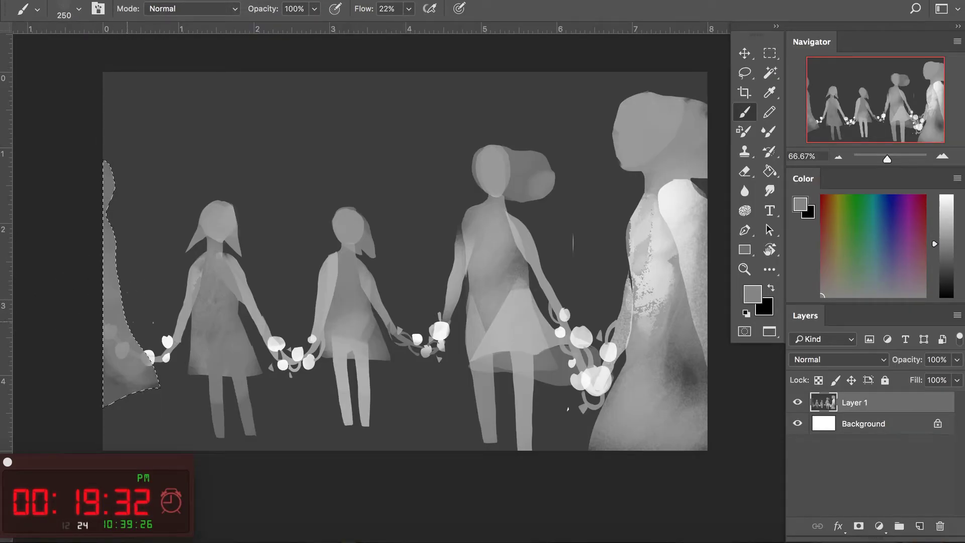
left_click(145, 405, "alt")
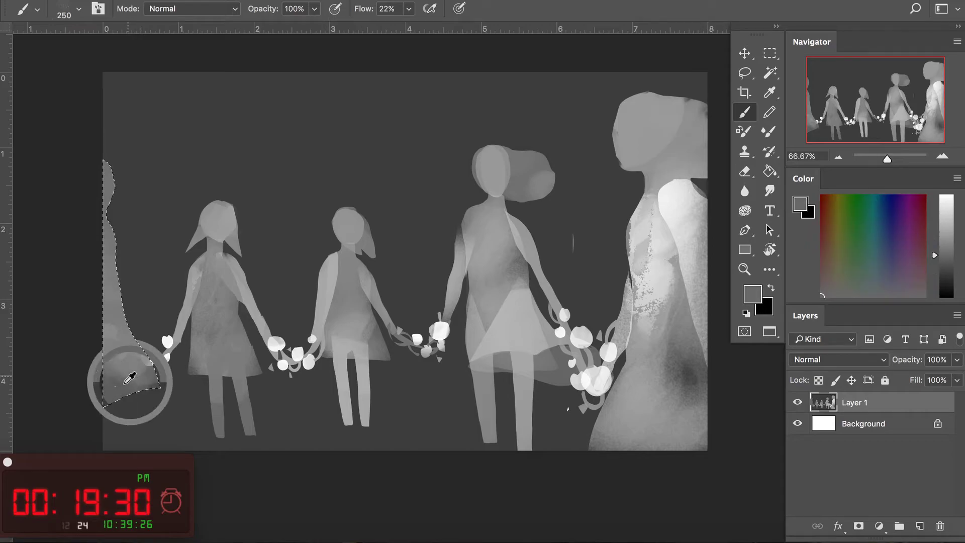
mouse_move(112, 357)
left_mouse_down()
mouse_move(95, 280)
mouse_move(101, 252)
left_mouse_up()
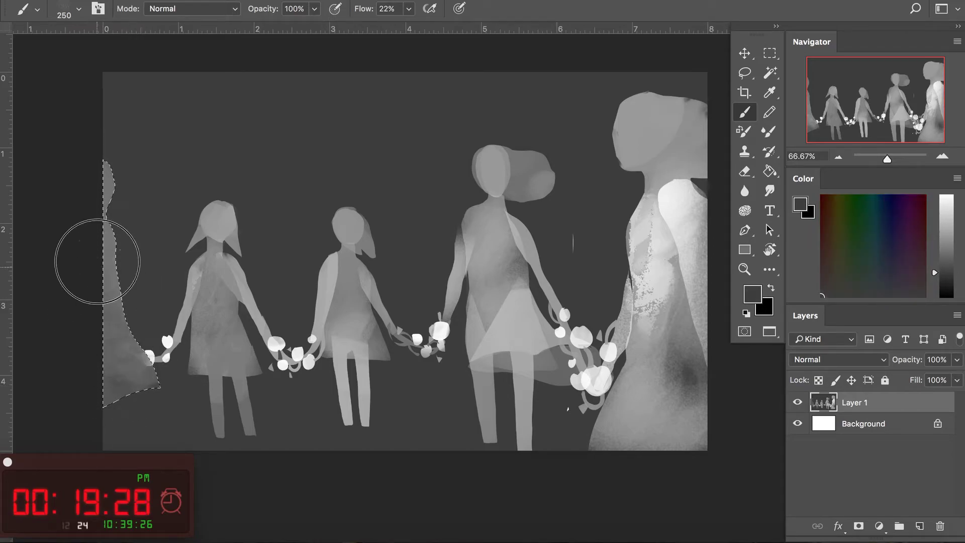
Outline a lower-left area, sample a lighter grey, zoom out and add a new empty Layer 2.
key("l")
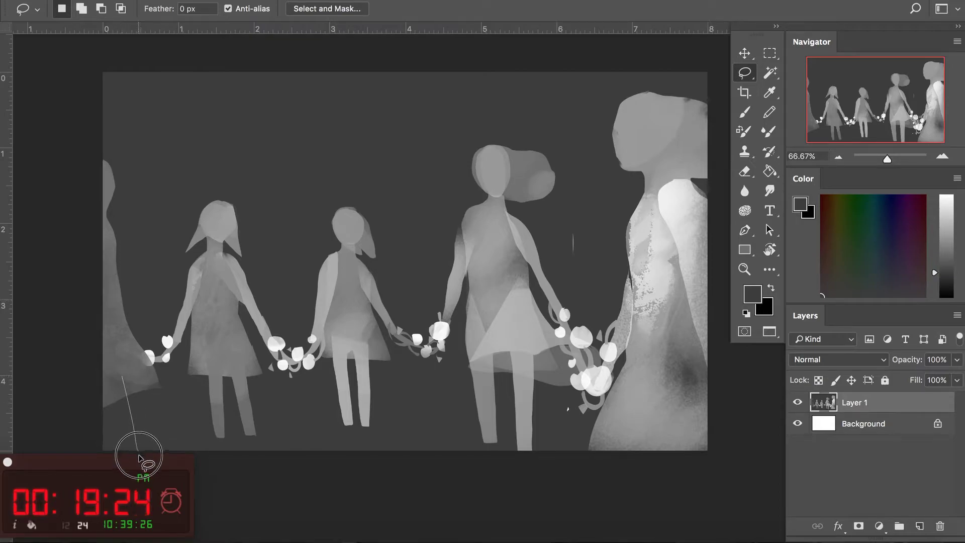
left_click_drag(121, 377, 108, 391)
key("b")
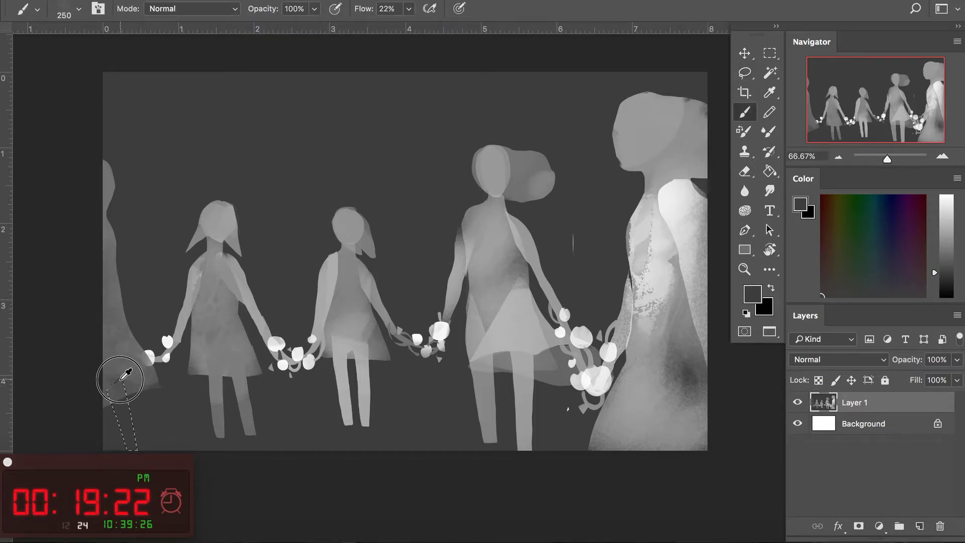
left_click(119, 380, "alt")
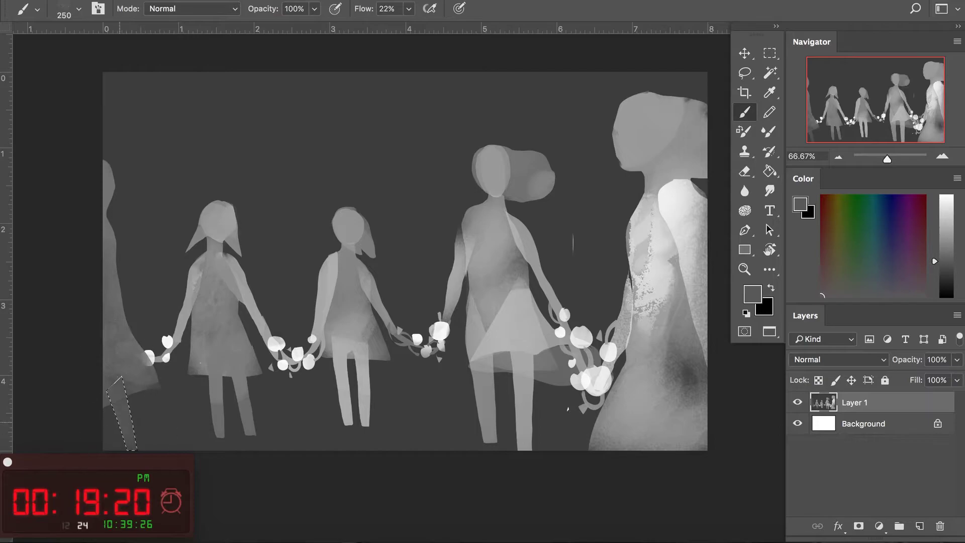
key("ctrl+minus")
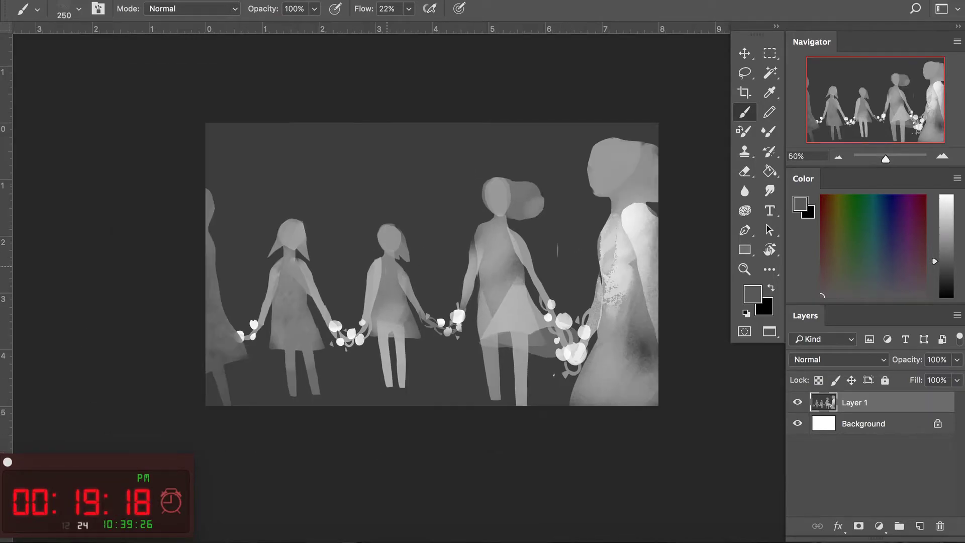
key("l")
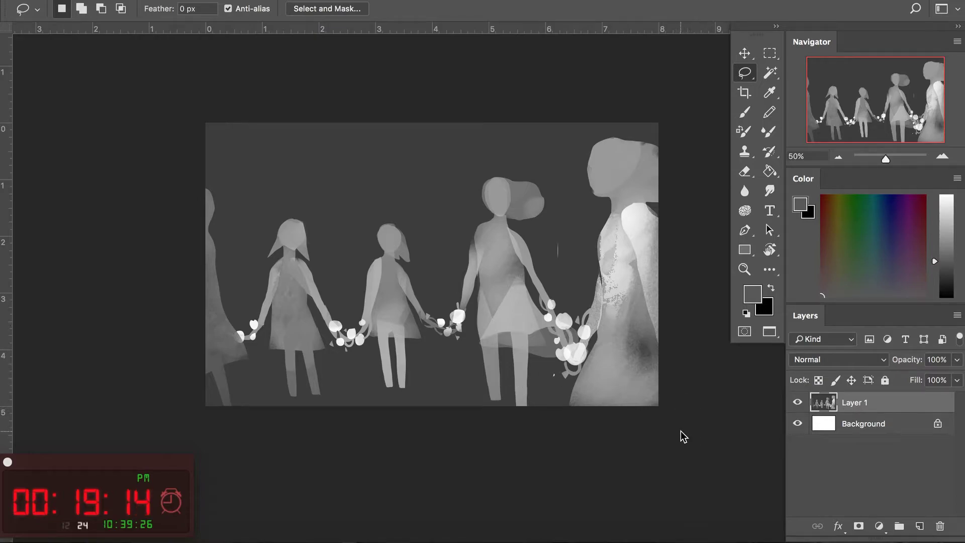
key("ctrl+shift+alt+n")
Apply an S-shaped contrast curve to Layer 1 in the Curves dialog.
left_click(854, 425)
key("ctrl+m")
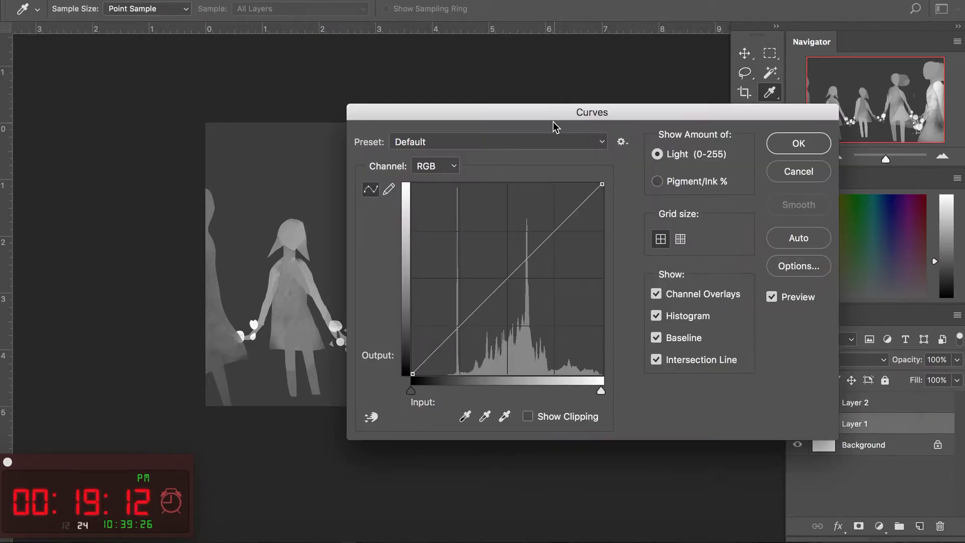
left_click_drag(555, 113, 844, 110)
mouse_move(770, 301)
left_mouse_down()
mouse_move(805, 325)
mouse_move(770, 337)
mouse_move(759, 267)
left_mouse_up()
mouse_move(805, 324)
left_mouse_down()
mouse_move(801, 275)
mouse_move(807, 333)
left_mouse_up()
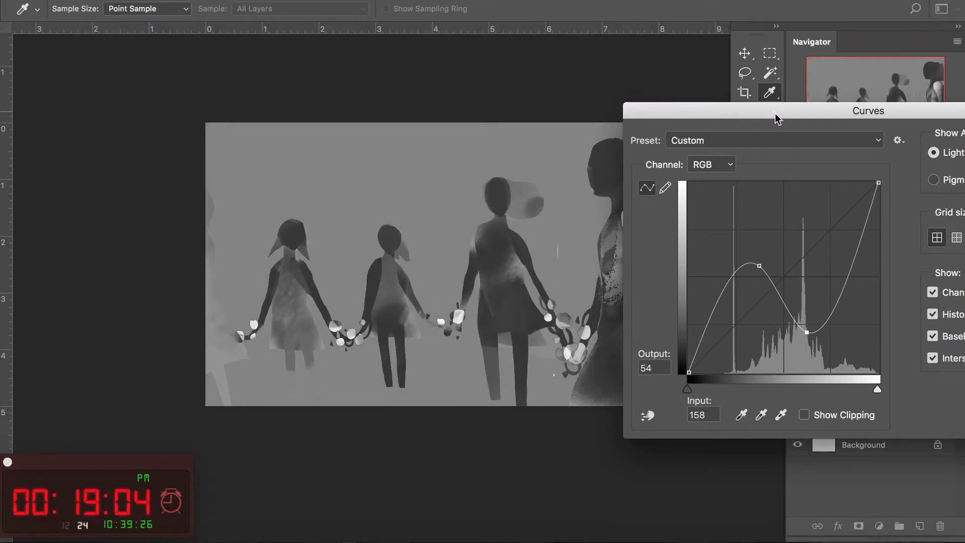
left_click_drag(776, 118, 444, 147)
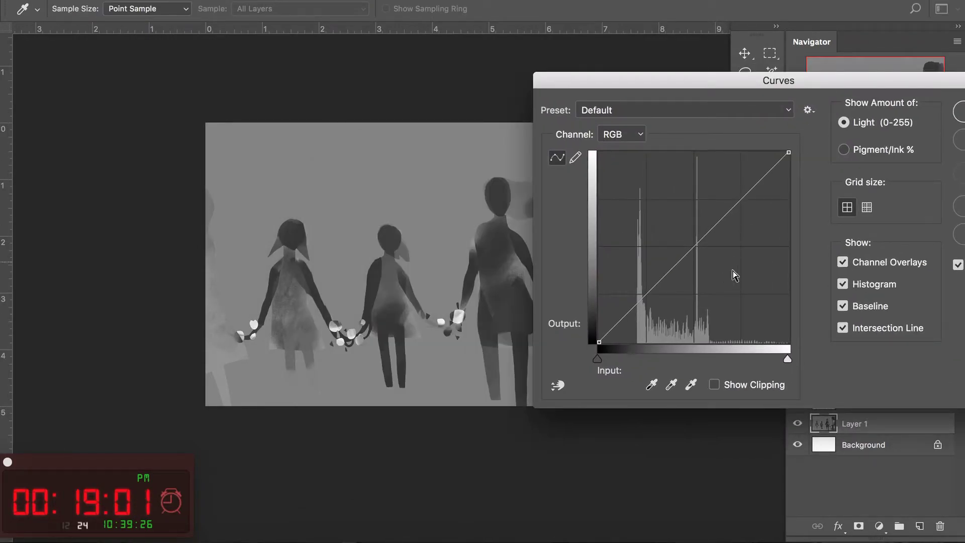
left_click_drag(694, 247, 697, 286)
left_click_drag(729, 238, 727, 225)
left_click_drag(702, 85, 488, 30)
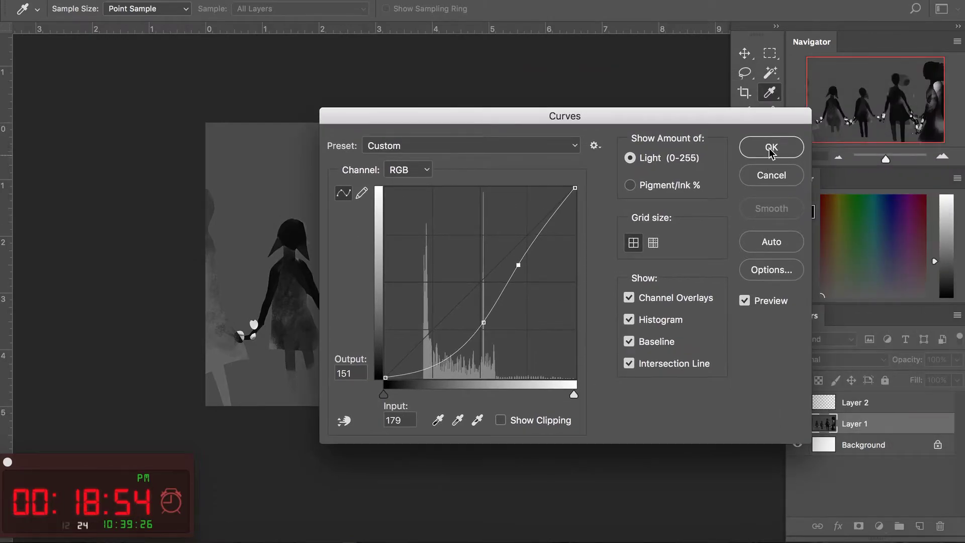
key("Return")
Try a Magic Wand selection on the flat grey area, then deselect it.
key("w")
left_click(215, 318)
key("ctrl+d")
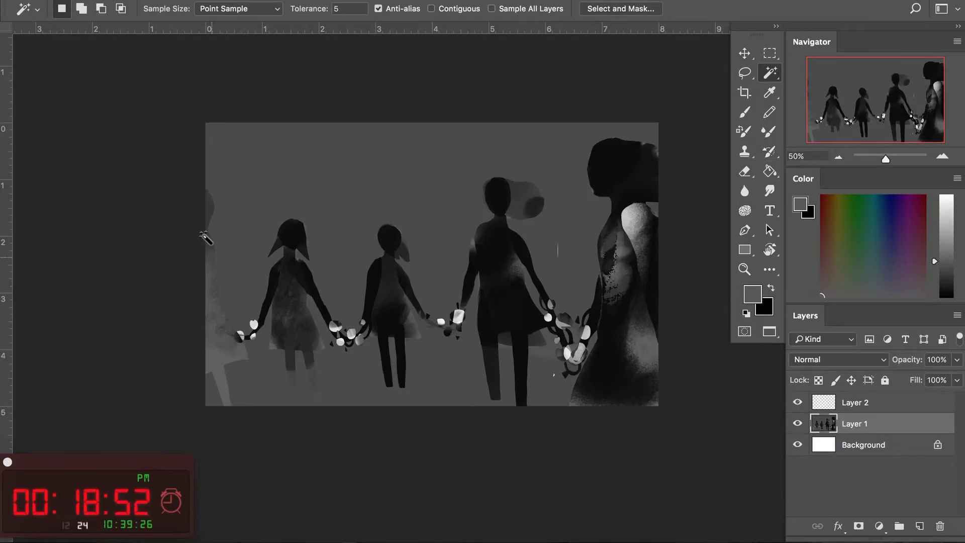
Darken the figure at the left canvas edge with black paint inside a lasso outline.
key("l")
mouse_move(205, 185)
left_mouse_down()
mouse_move(206, 232)
mouse_move(243, 344)
mouse_move(226, 387)
mouse_move(238, 415)
mouse_move(204, 377)
mouse_move(200, 383)
mouse_move(236, 367)
mouse_move(226, 352)
mouse_move(221, 362)
mouse_move(226, 332)
left_mouse_up()
key("b")
key("d")
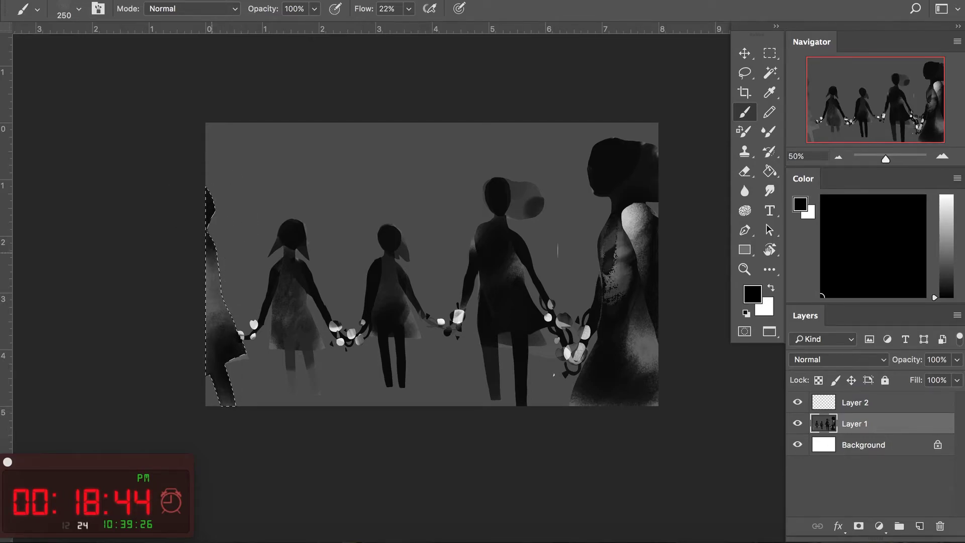
left_click_drag(216, 293, 218, 319)
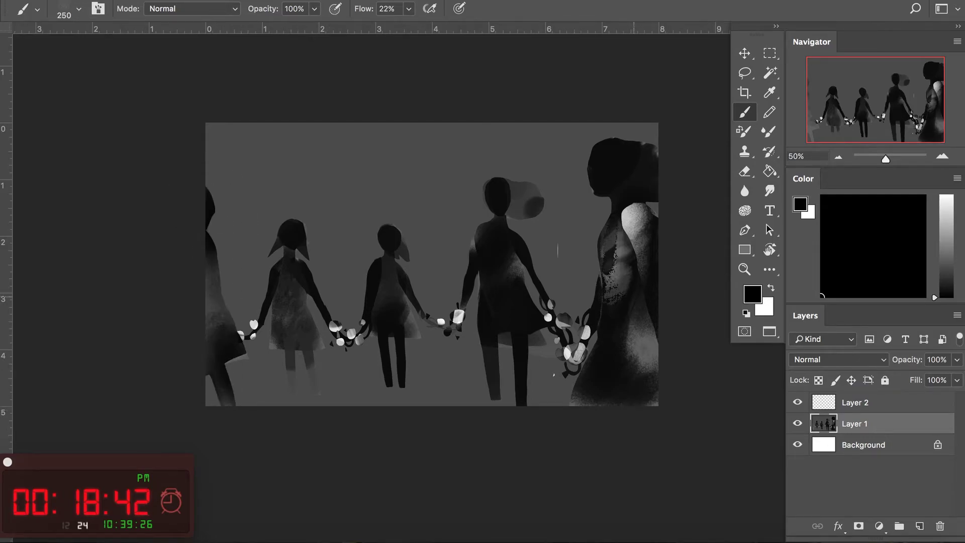
Darken the tall right figure's upper body inside a Magic Wand selection, then deselect.
key("w")
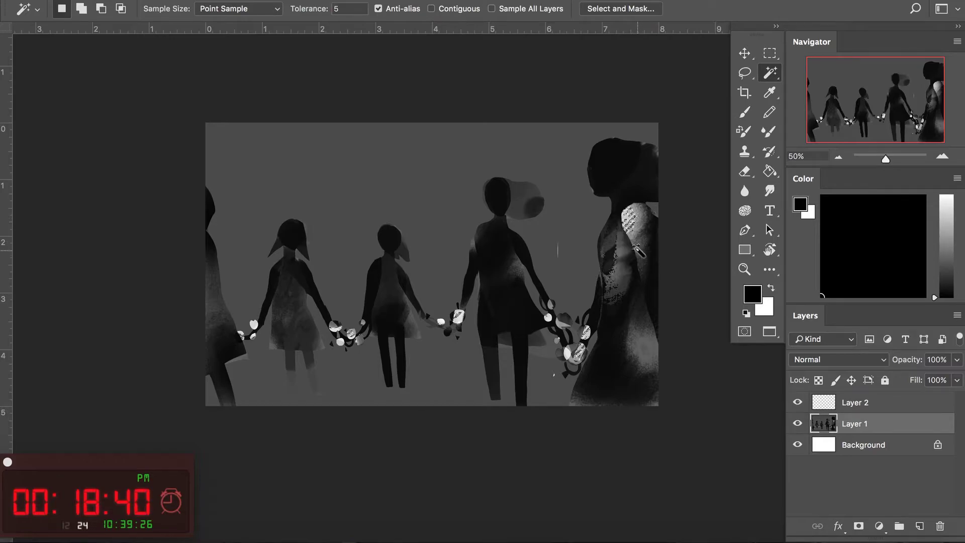
left_click(635, 231)
key("b")
left_click_drag(627, 209, 621, 340)
key("ctrl+d")
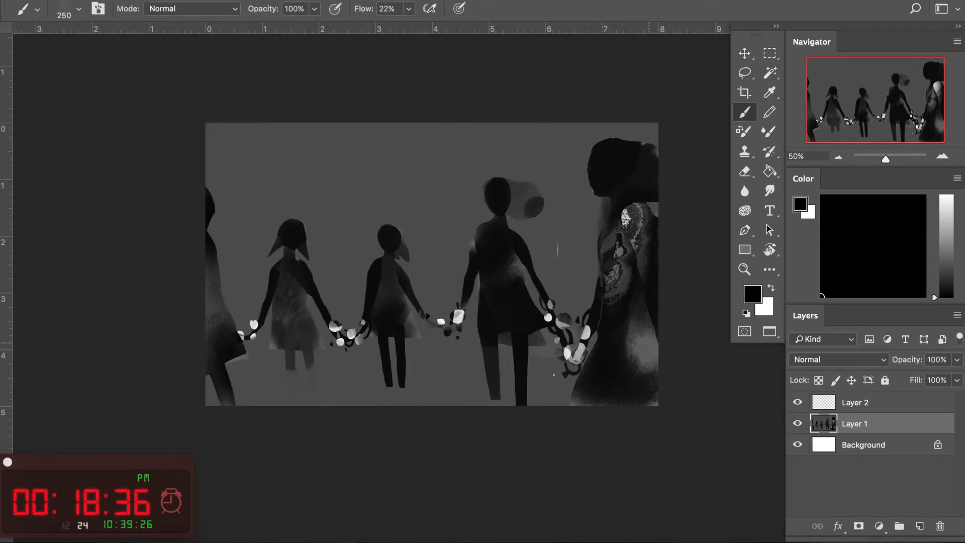
Outline the leftmost girl's legs for repainting, then duplicate Layer 1 as Layer 1 copy.
key("l")
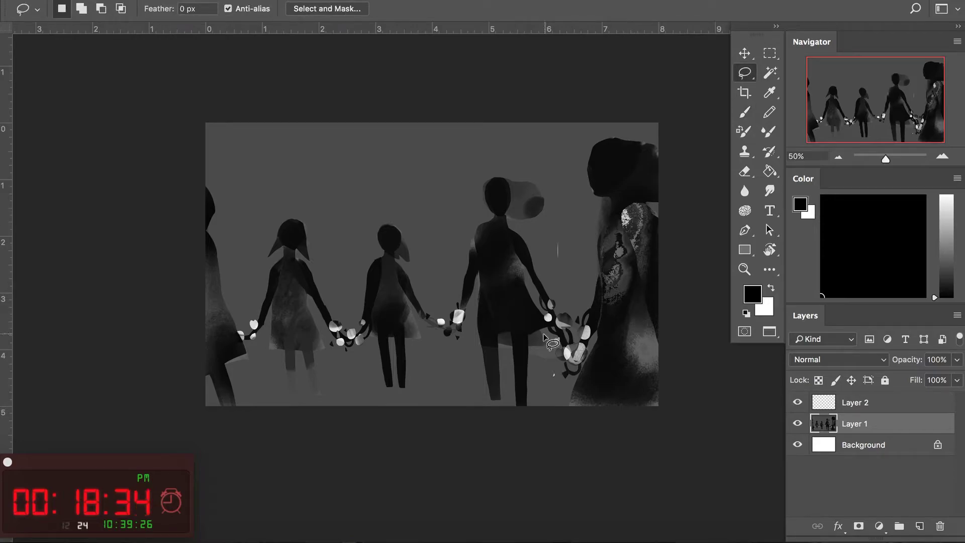
mouse_move(286, 356)
left_mouse_down()
mouse_move(318, 399)
mouse_move(307, 348)
left_mouse_up()
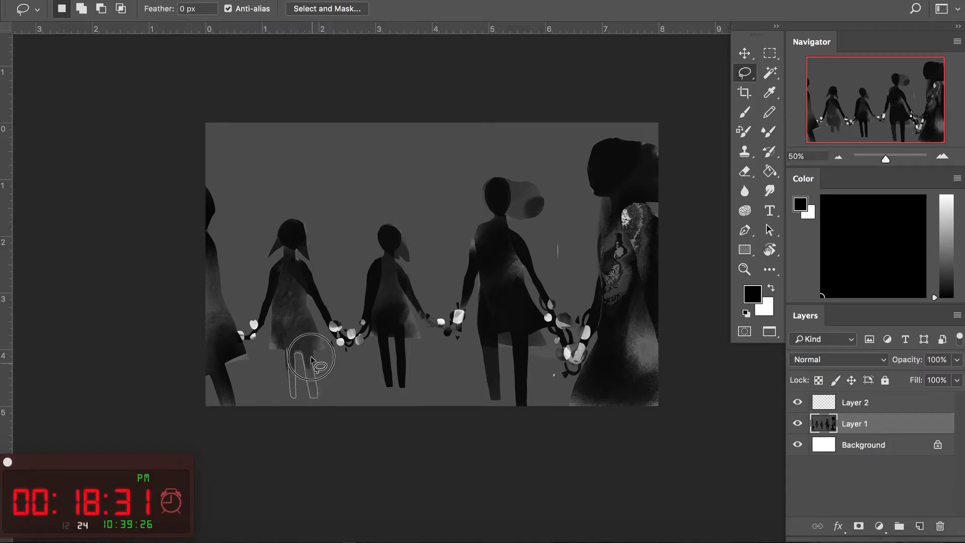
key("b")
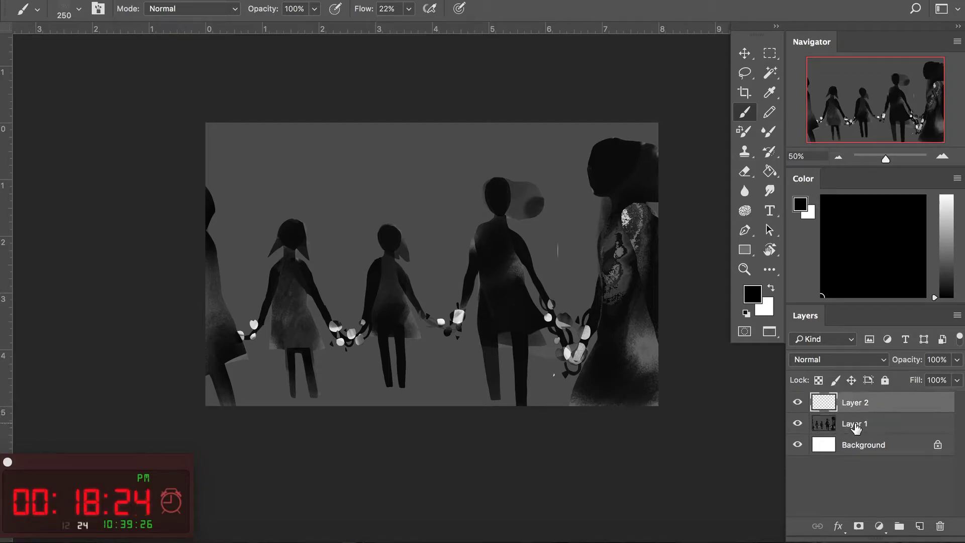
key("ctrl+j")
Make Layer 1 copy the active layer in the Layers panel.
left_click(850, 404, "shift")
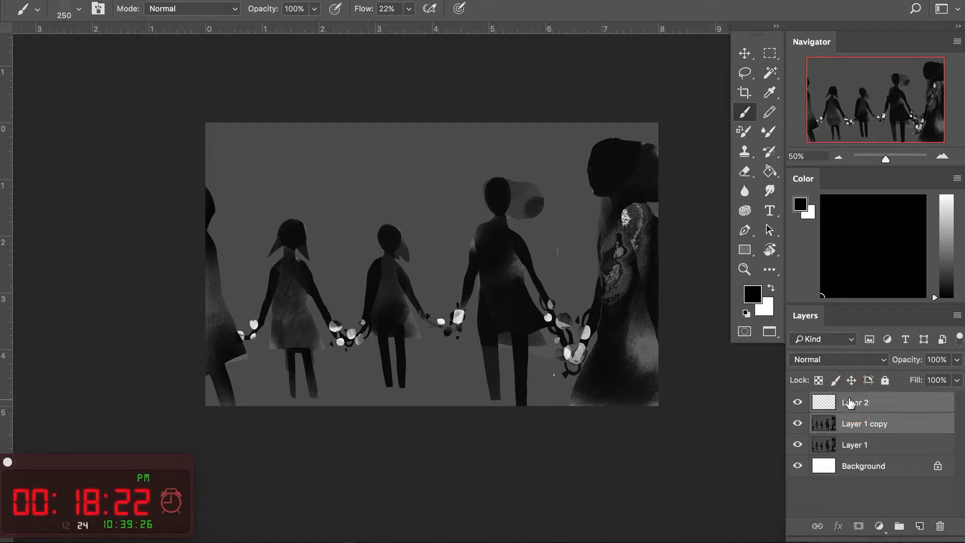
left_click(853, 422, "ctrl")
left_click(858, 421, "ctrl")
left_click(818, 409)
left_click(867, 424)
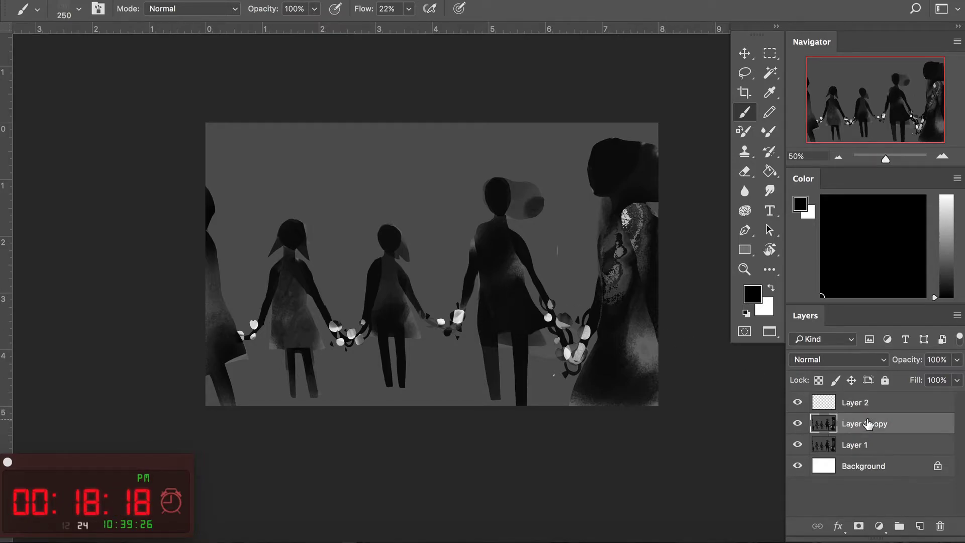
Select the grey background by colour and pick a light grey paint colour.
key("w")
left_click(453, 196)
key("b")
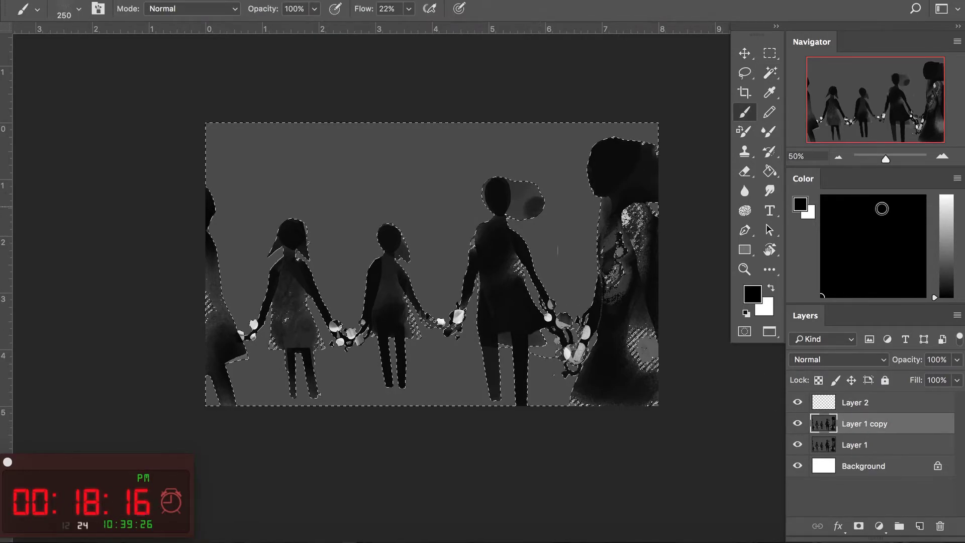
left_click_drag(934, 297, 935, 210)
left_click_drag(342, 146, 282, 140)
Paint soft light-grey haze across the sky with a 400 px brush.
mouse_move(215, 126)
left_mouse_down()
mouse_move(306, 150)
mouse_move(327, 189)
mouse_move(327, 176)
mouse_move(442, 150)
left_mouse_up()
key("bracketright")
key("bracketright")
mouse_move(263, 182)
left_mouse_down()
mouse_move(226, 190)
mouse_move(236, 211)
left_mouse_up()
left_click_drag(429, 163, 452, 161)
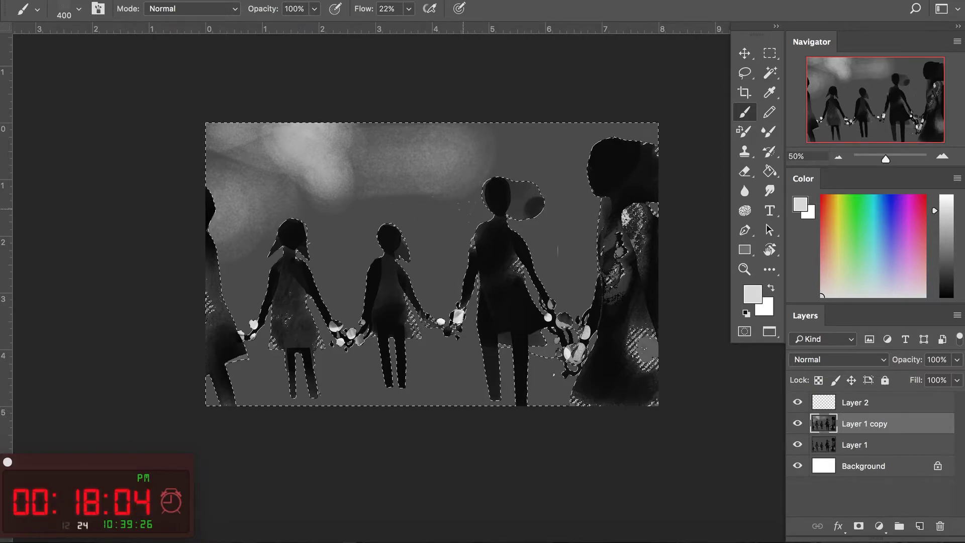
Dab soft light-grey bokeh glows into the sky, including the upper right.
left_click(512, 148)
left_click_drag(427, 241, 398, 215)
mouse_move(563, 216)
left_mouse_down()
mouse_move(556, 172)
mouse_move(506, 129)
left_mouse_up()
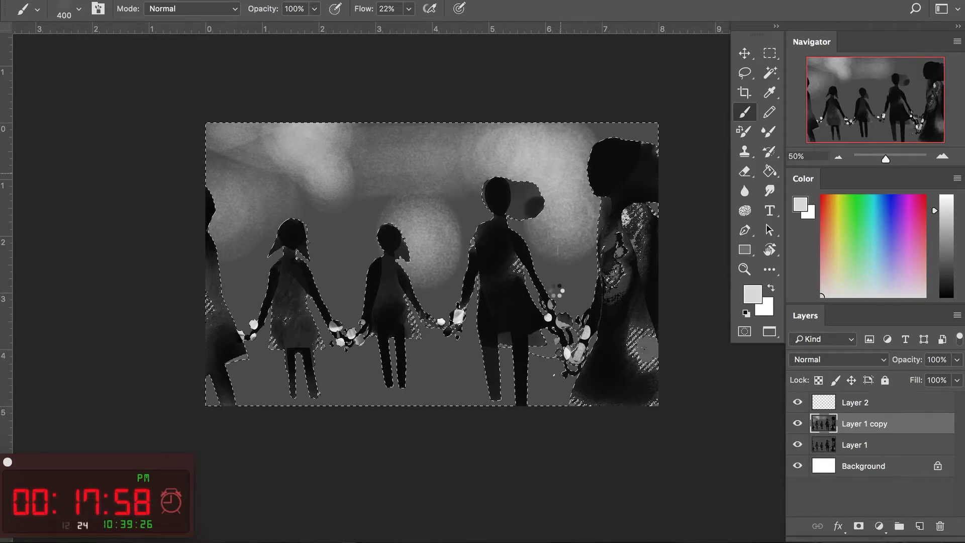
Sample near-black and darken the ground along the bottom of the canvas.
left_click(500, 314, "alt")
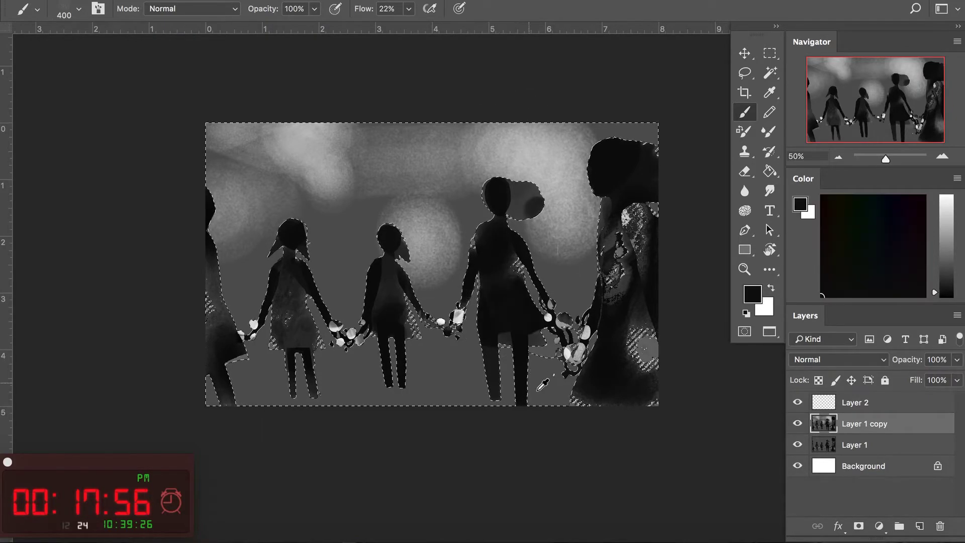
left_click_drag(503, 412, 266, 412)
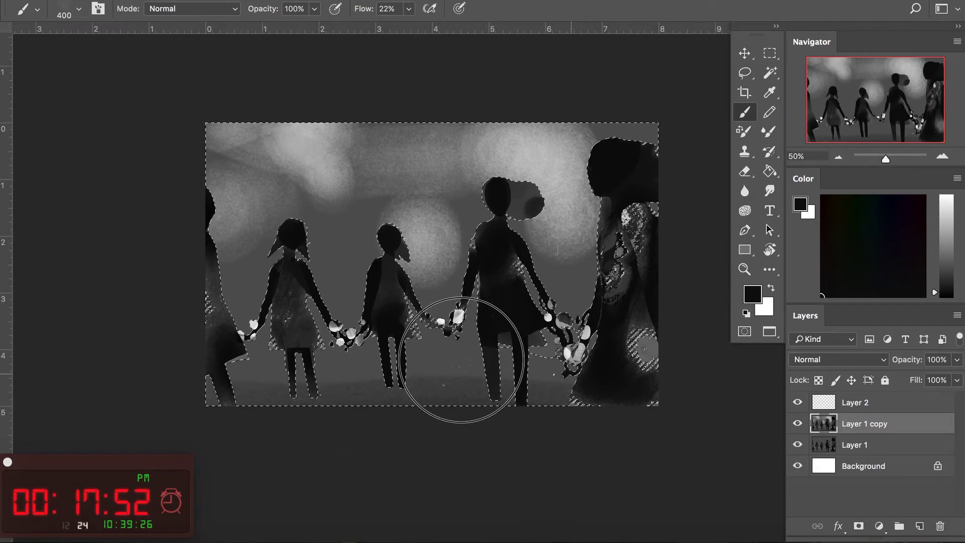
left_click_drag(462, 360, 327, 375)
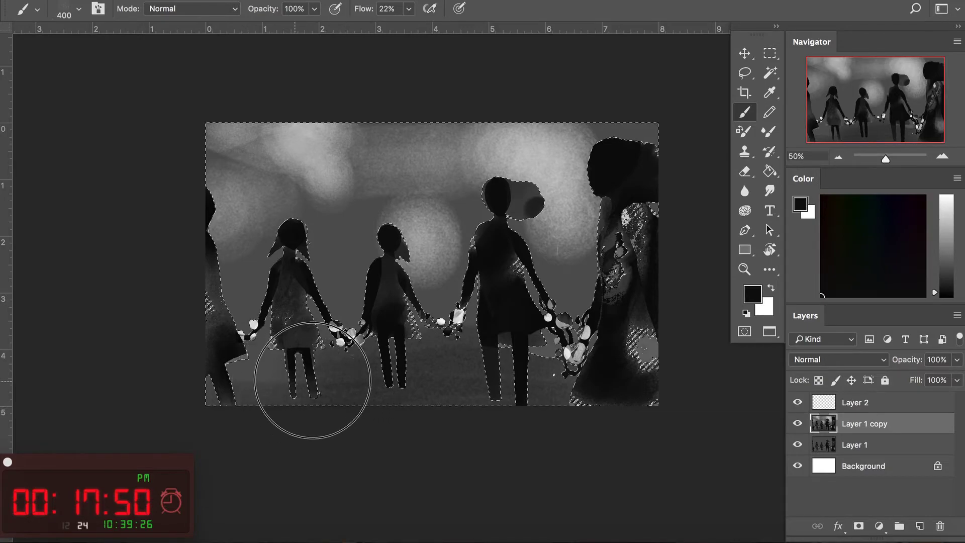
Sample dark grey to tone down the bright sky glows, then deselect.
left_click(366, 248, "alt")
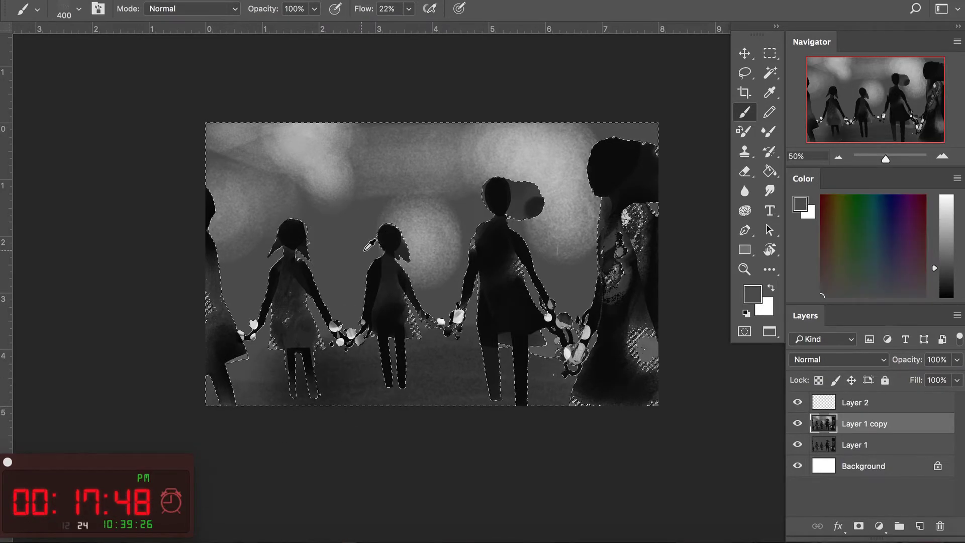
mouse_move(406, 216)
left_mouse_down()
mouse_move(388, 244)
mouse_move(442, 246)
mouse_move(459, 208)
mouse_move(555, 233)
mouse_move(538, 215)
mouse_move(558, 236)
left_mouse_up()
left_click_drag(312, 171, 333, 183)
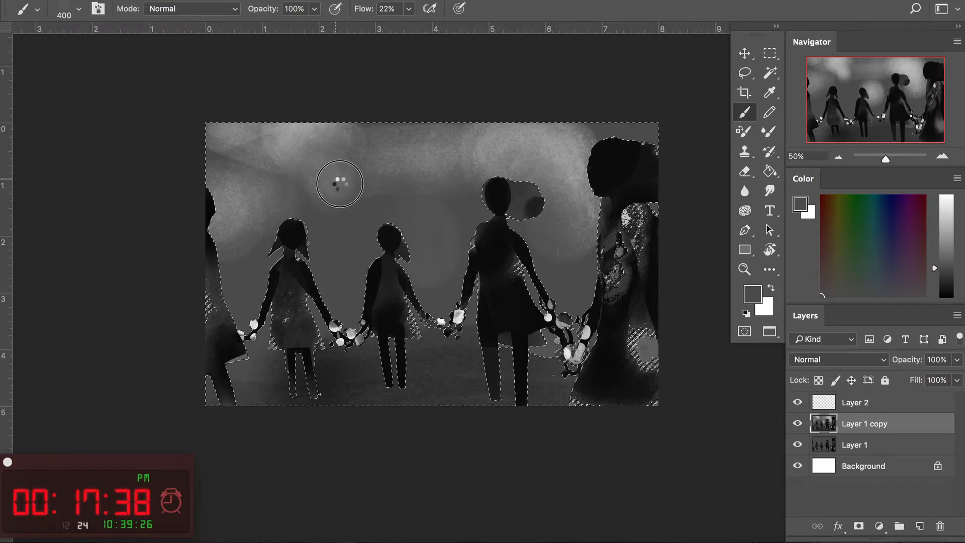
key("ctrl+d")
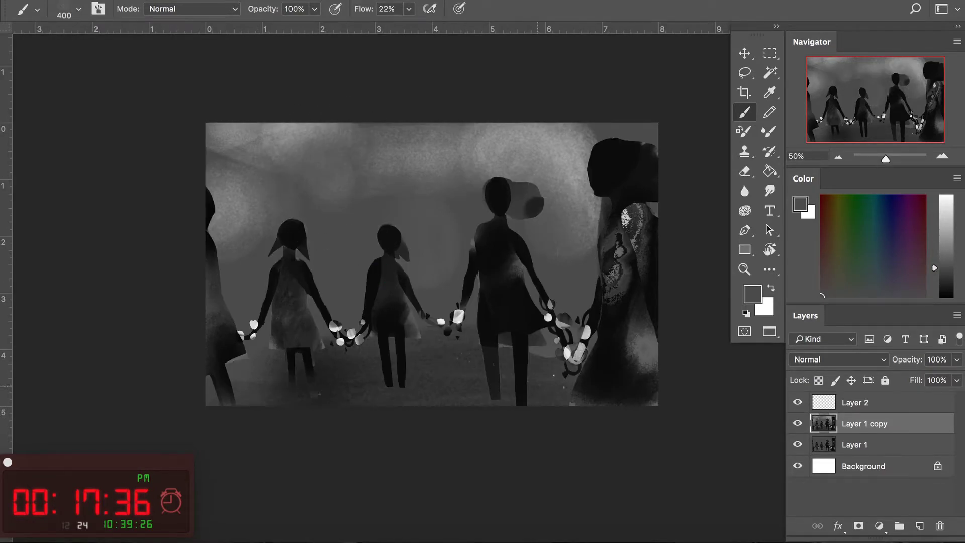
Outline a tree trunk reaching the canvas top and set the paint colour to black.
key("l")
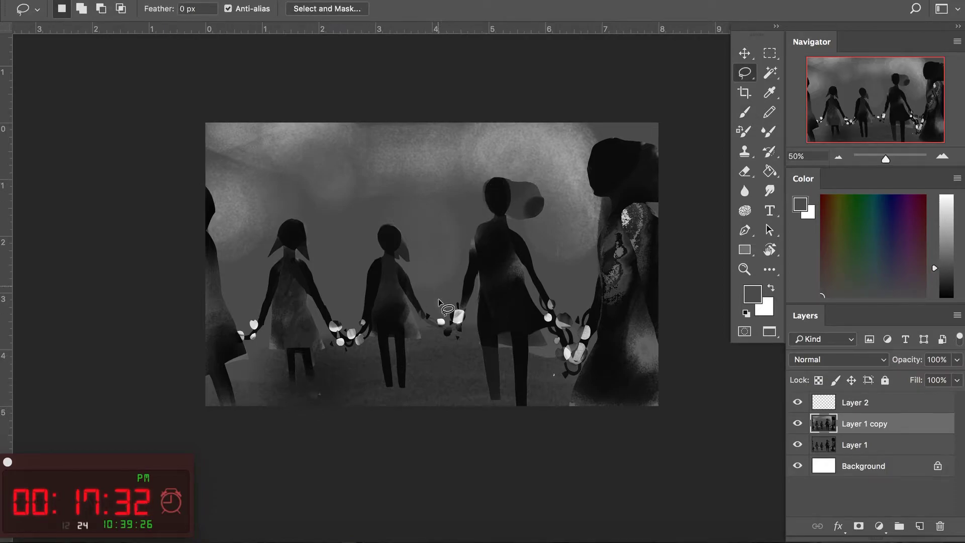
mouse_move(424, 363)
left_mouse_down()
mouse_move(460, 242)
mouse_move(434, 385)
left_mouse_up()
key("b")
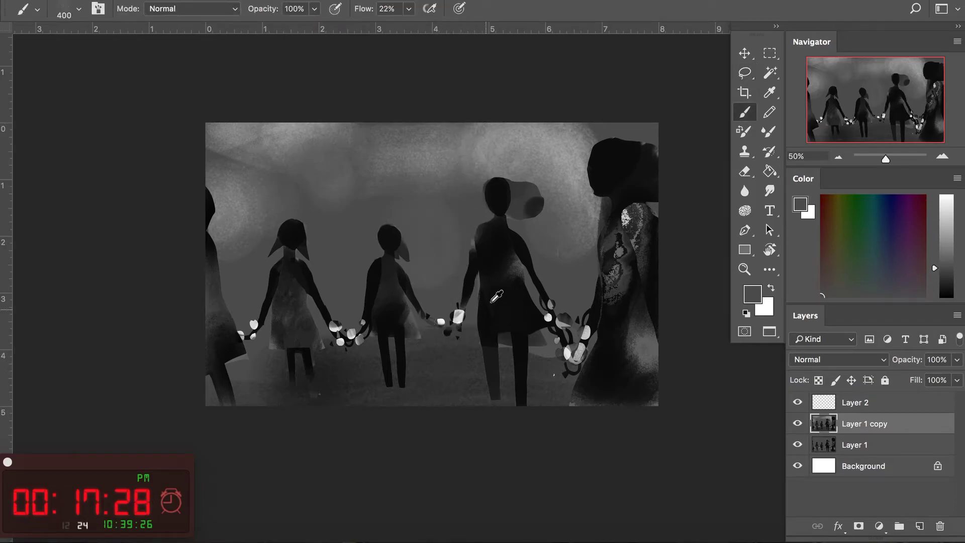
left_click(498, 298, "alt")
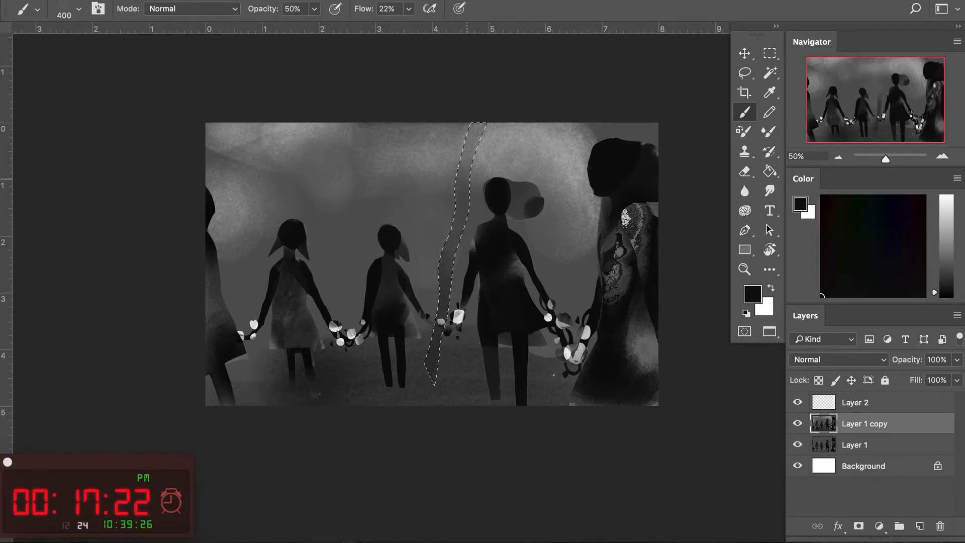
Outline and paint trunks descending from the canvas top and behind the tall middle figure.
key("l")
left_click_drag(430, 123, 439, 245)
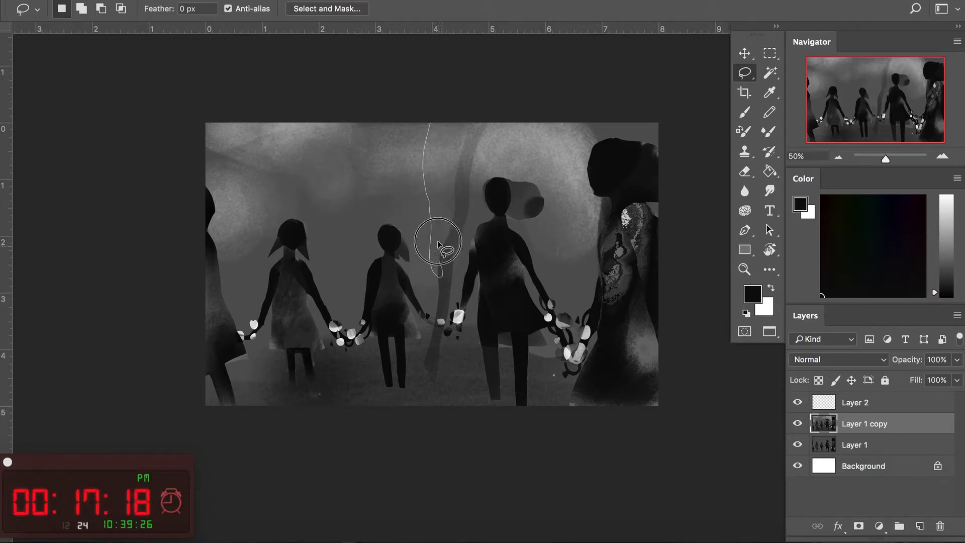
left_click_drag(438, 244, 440, 130)
key("b")
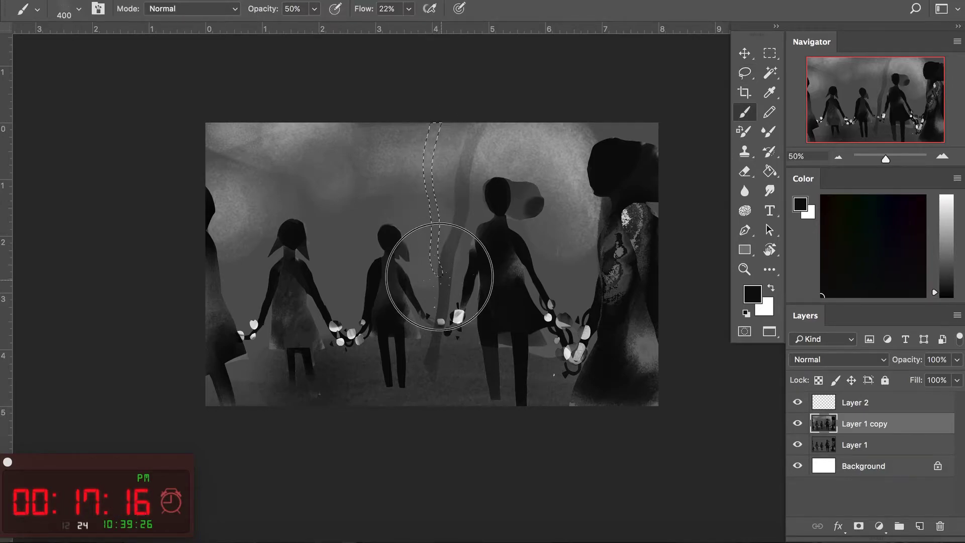
key("l")
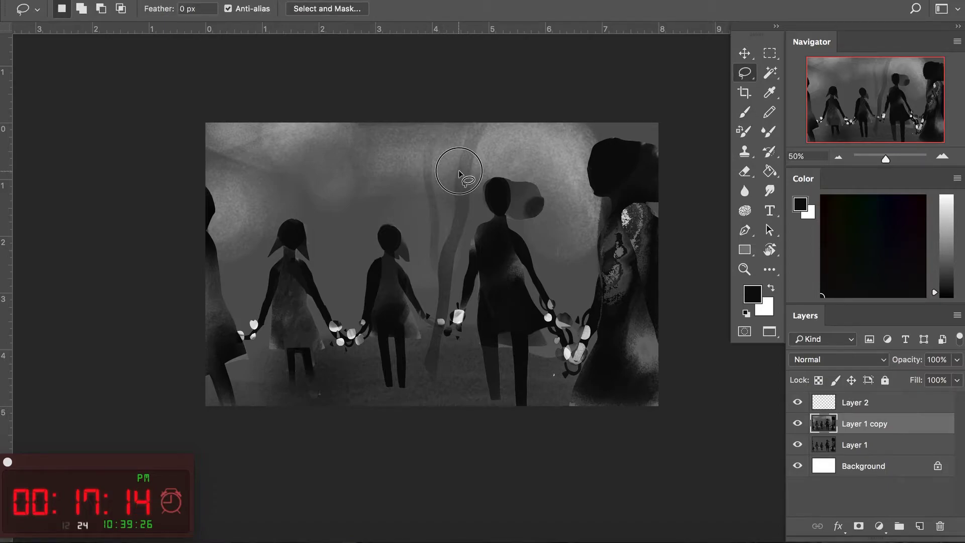
key("b")
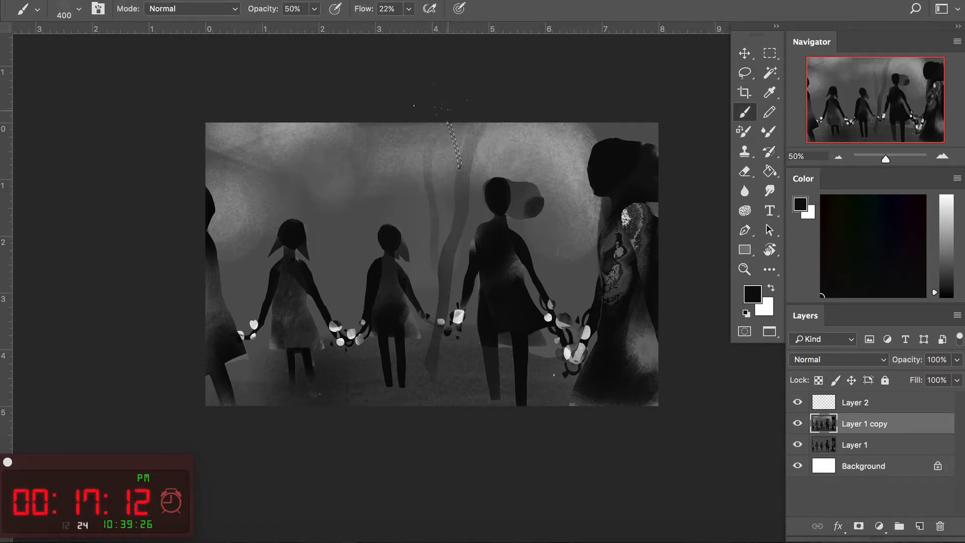
key("l")
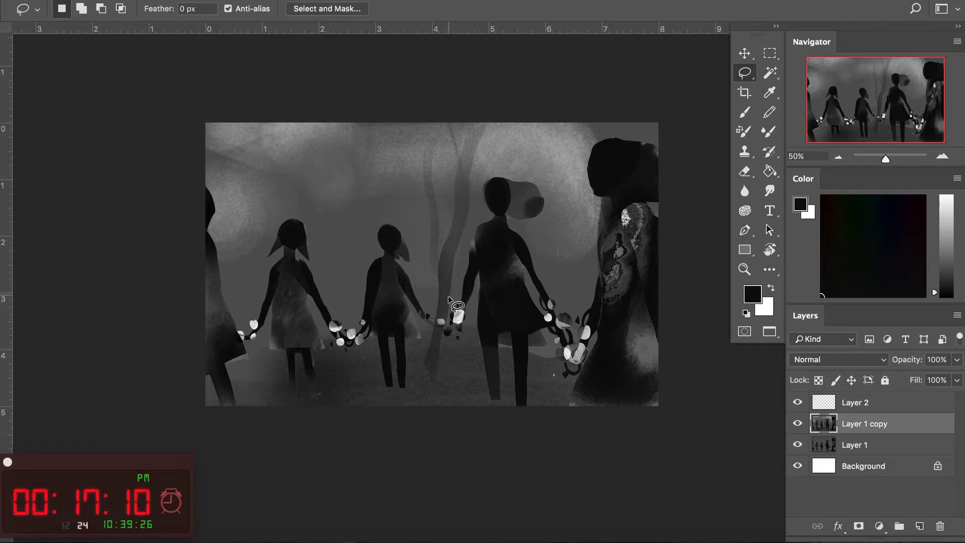
left_click_drag(463, 222, 487, 200)
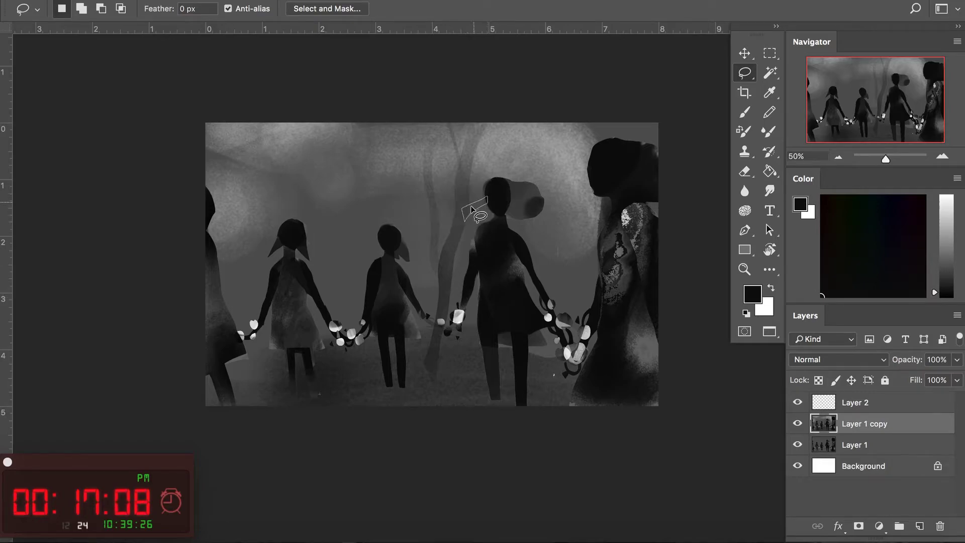
key("b")
Outline a trunk rising from the joined hands past the girl's head, hiding selection edges.
key("l")
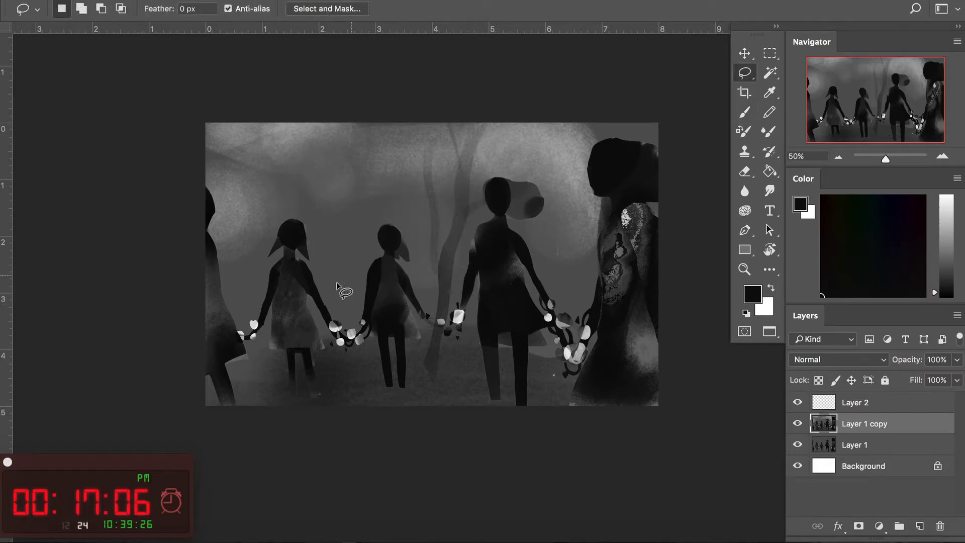
left_click_drag(350, 326, 336, 193)
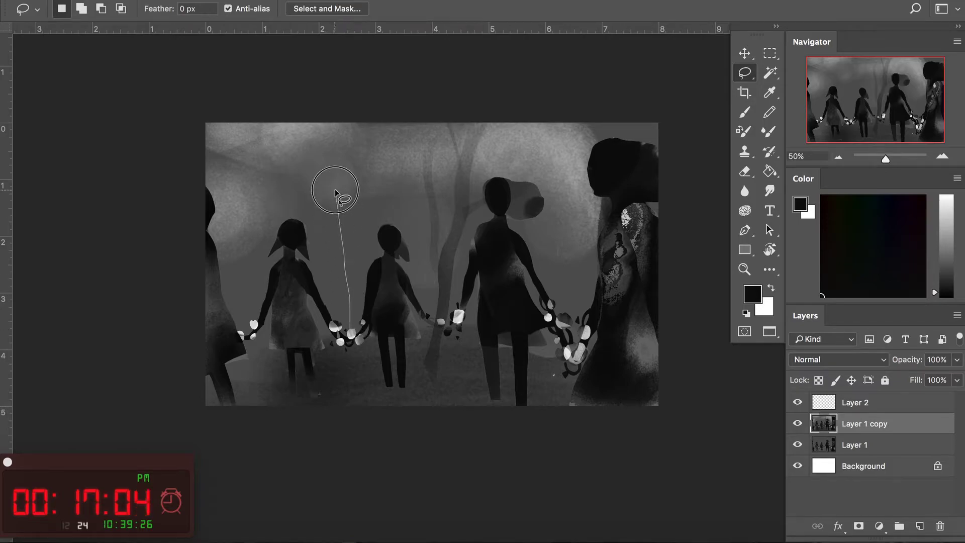
left_click_drag(342, 316, 322, 227)
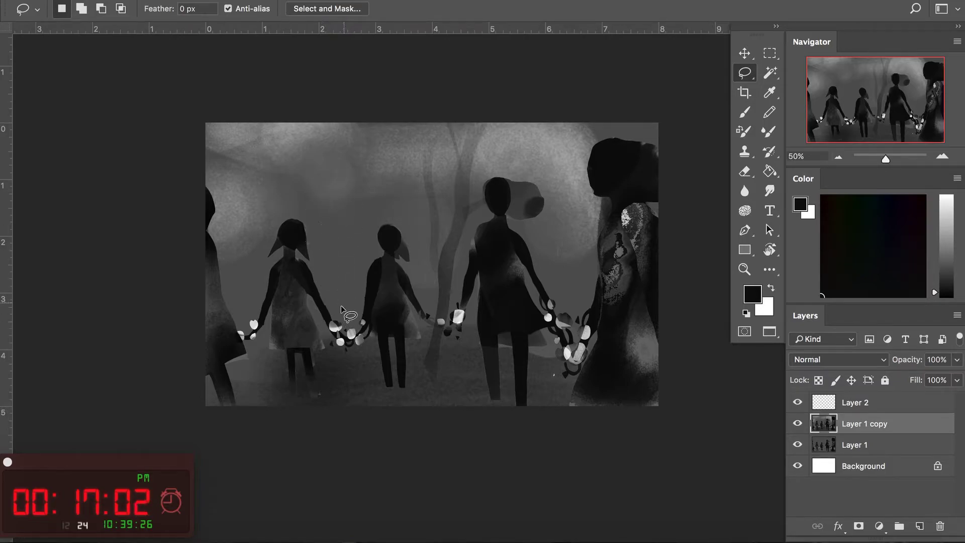
mouse_move(322, 338)
left_mouse_down()
mouse_move(362, 276)
mouse_move(410, 267)
left_mouse_up()
key("b")
key("ctrl+h")
key("ctrl+h")
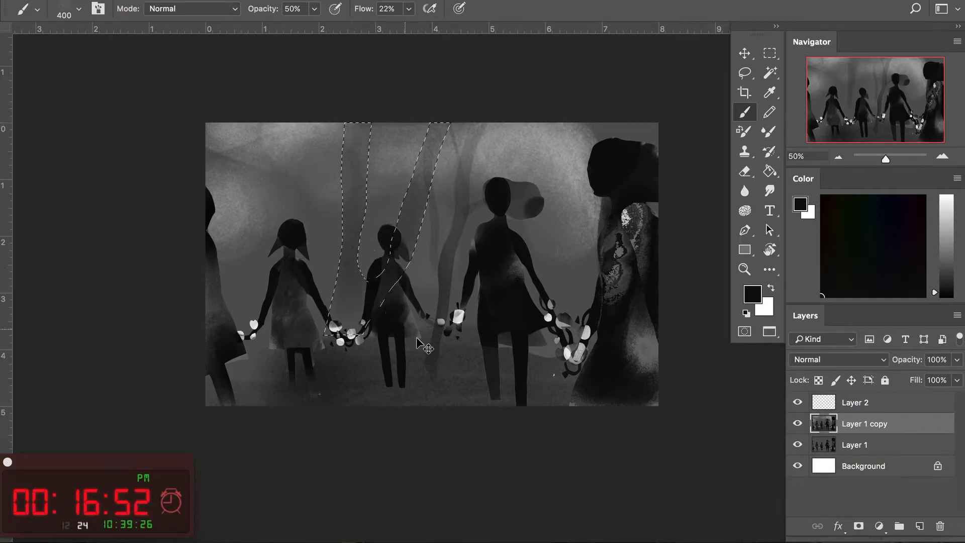
Outline and paint a trunk beside the right-hand figures, then deselect.
key("l")
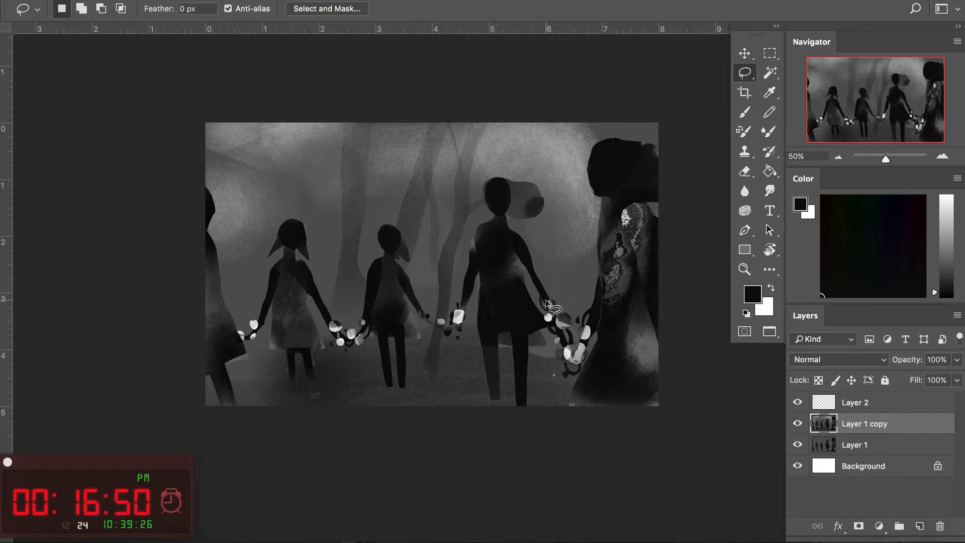
left_click_drag(552, 258, 553, 374)
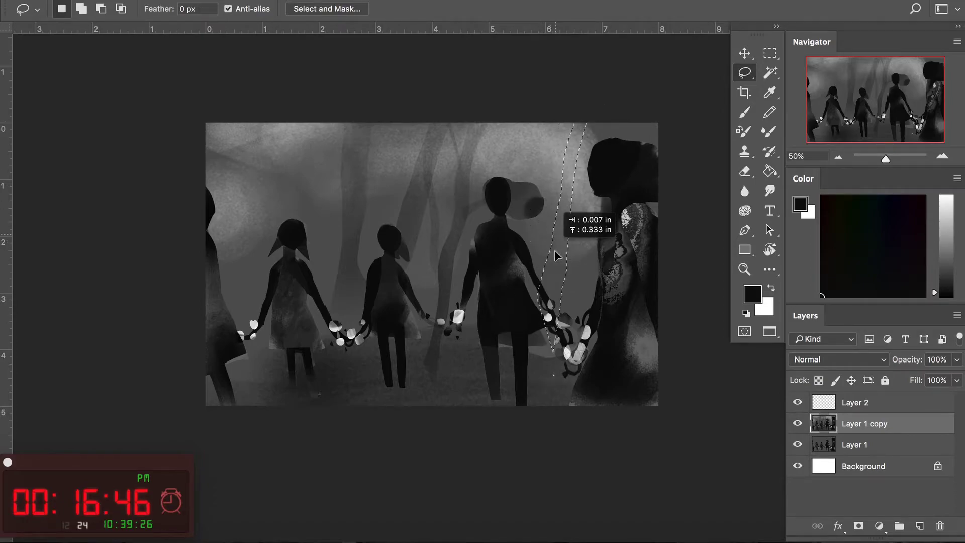
key("b")
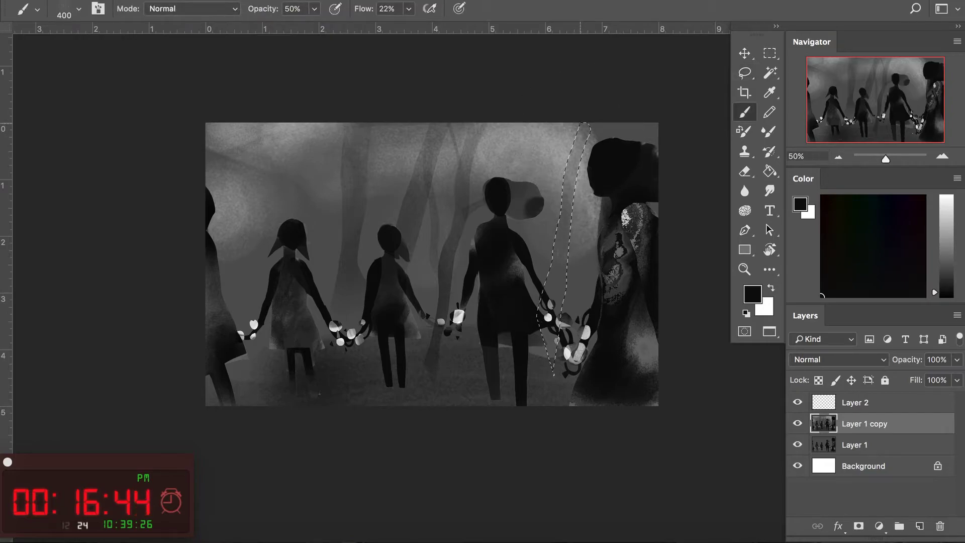
key("ctrl+d")
Outline and paint a trunk behind the tall figure's head.
key("l")
left_click_drag(554, 262, 548, 182)
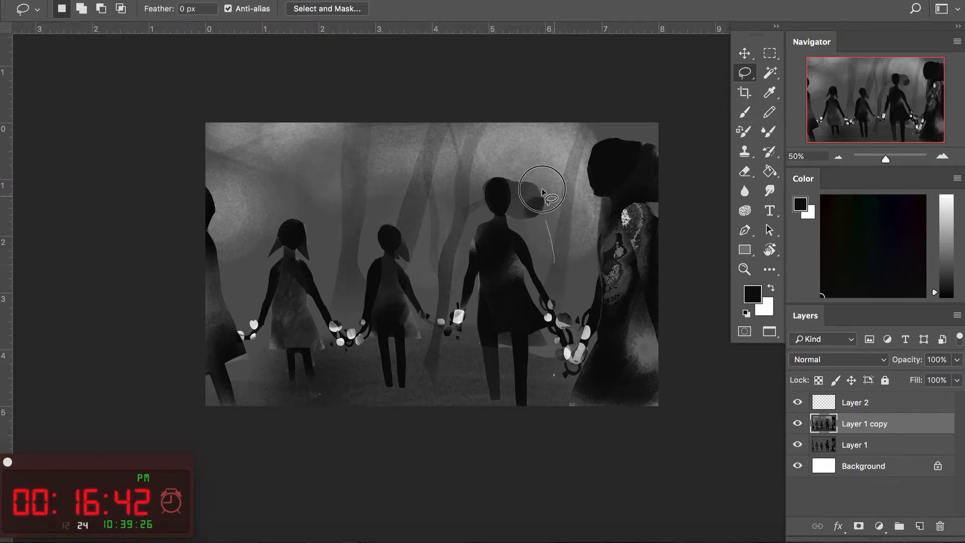
left_click_drag(558, 250, 555, 258)
key("b")
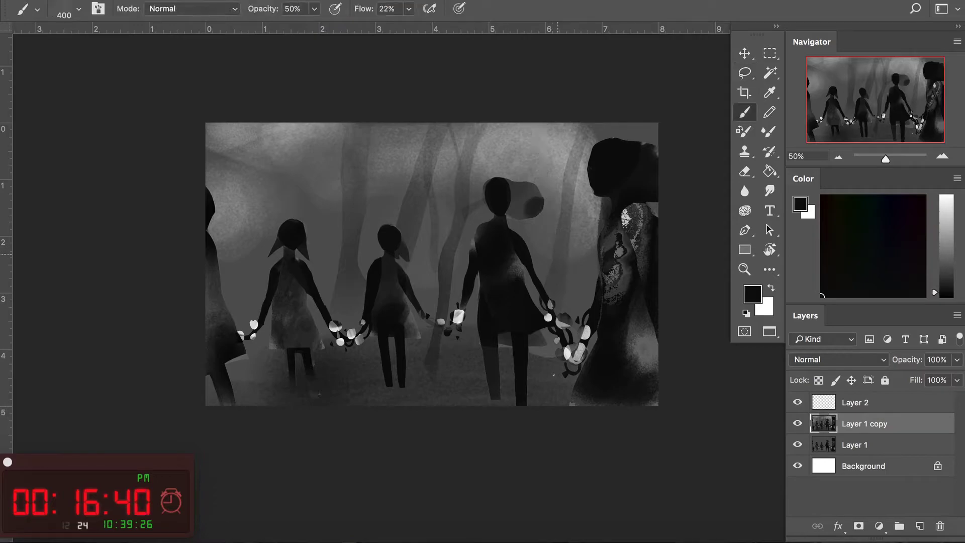
Outline and paint thin branch pieces in the upper sky.
key("l")
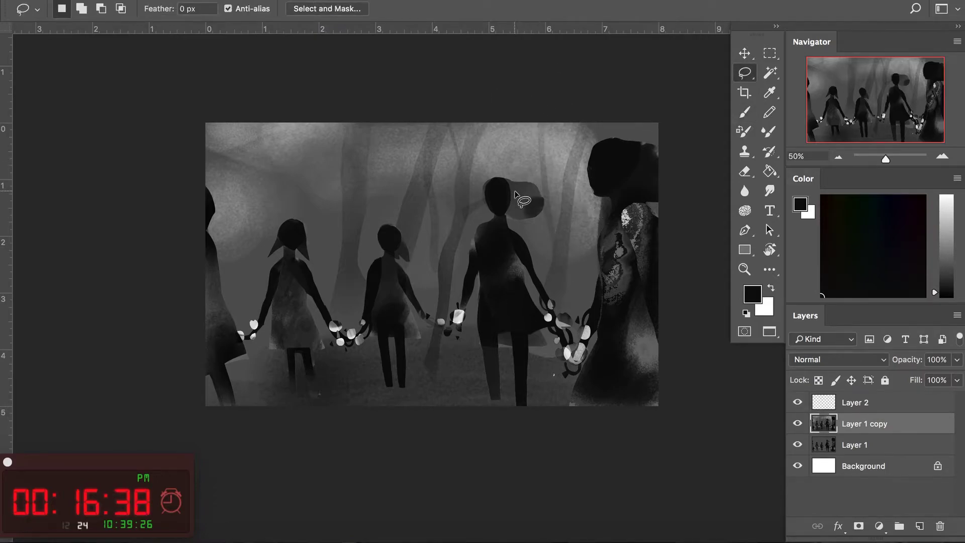
left_click_drag(540, 181, 514, 134)
key("b")
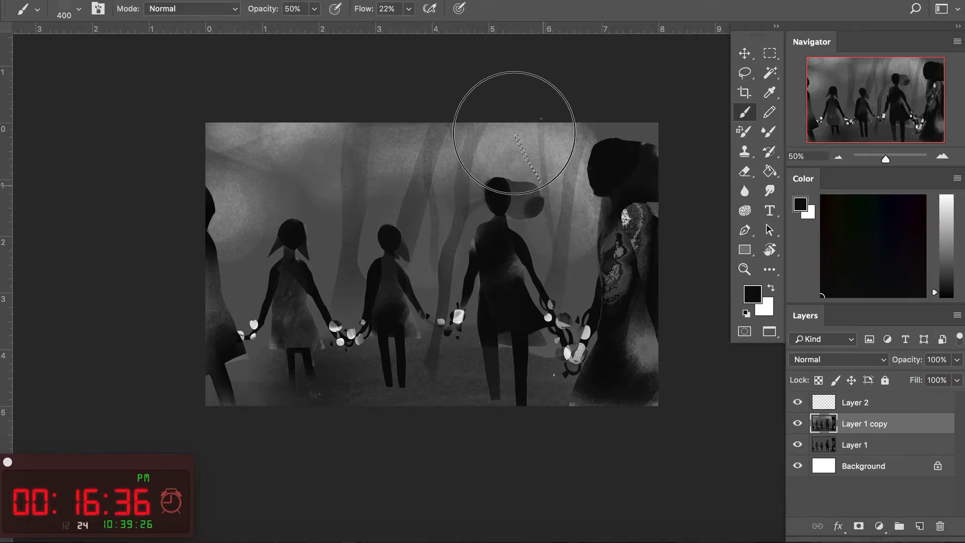
key("l")
mouse_move(526, 148)
left_mouse_down()
mouse_move(528, 159)
mouse_move(553, 123)
left_mouse_up()
key("b")
Paint another trunk above the tall figure and a small branch in the sky.
key("l")
key("b")
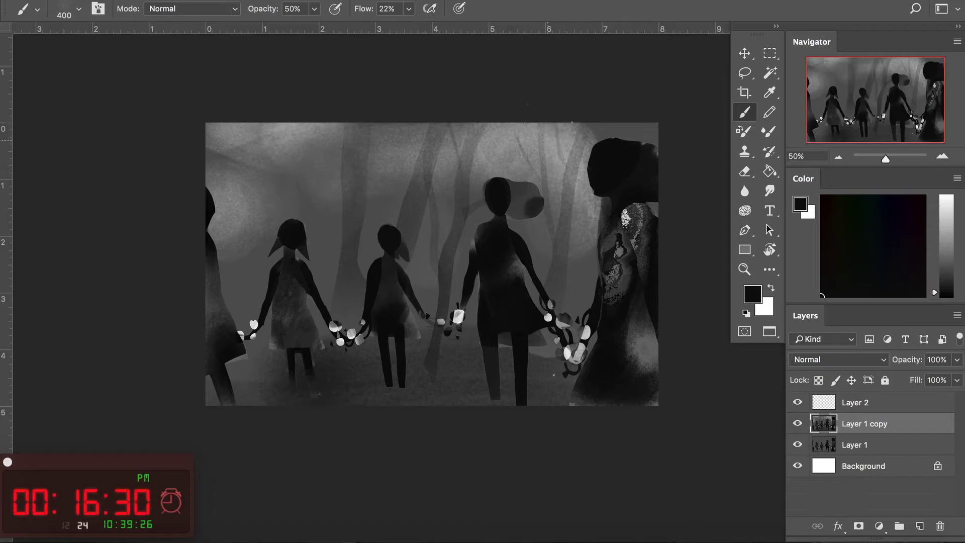
key("l")
left_click_drag(506, 151, 522, 154)
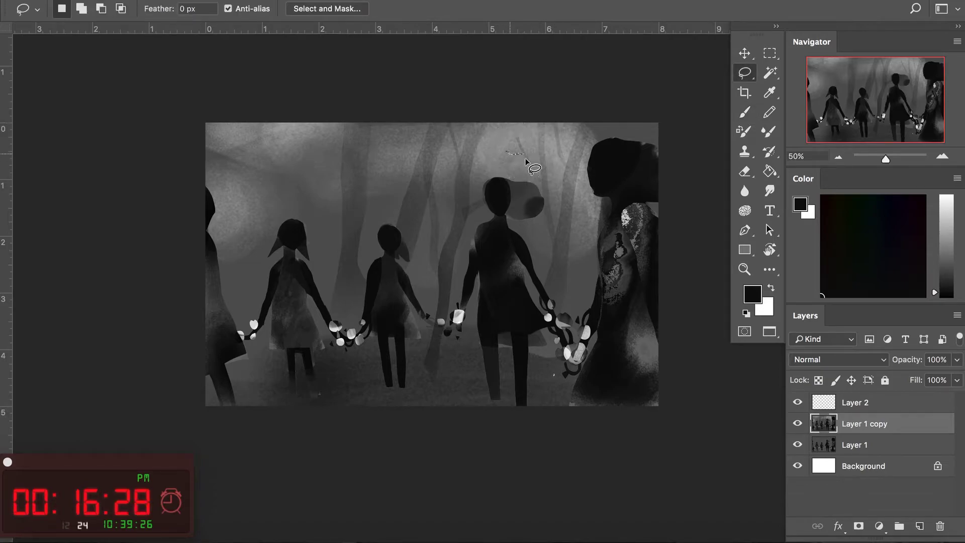
key("b")
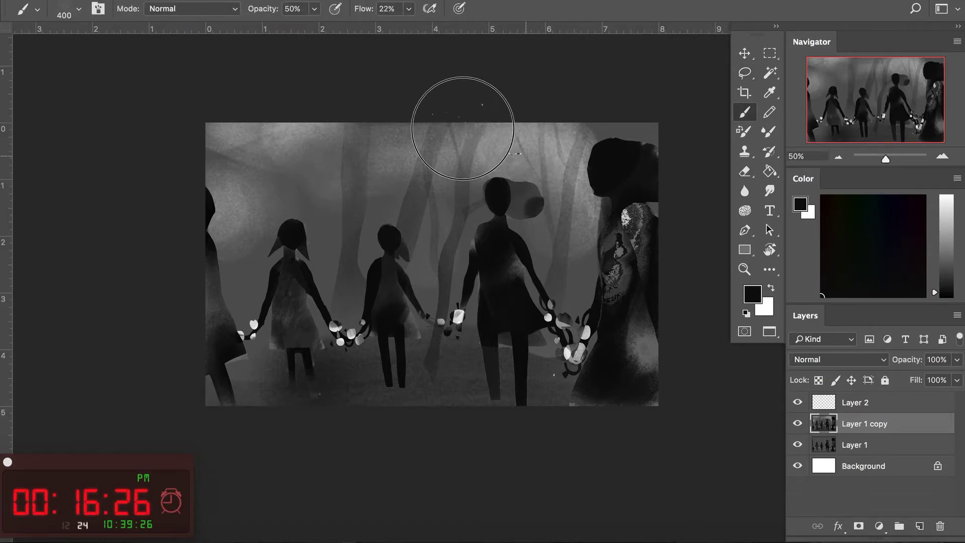
Outline a large trunk across the top-left sky for painting.
key("l")
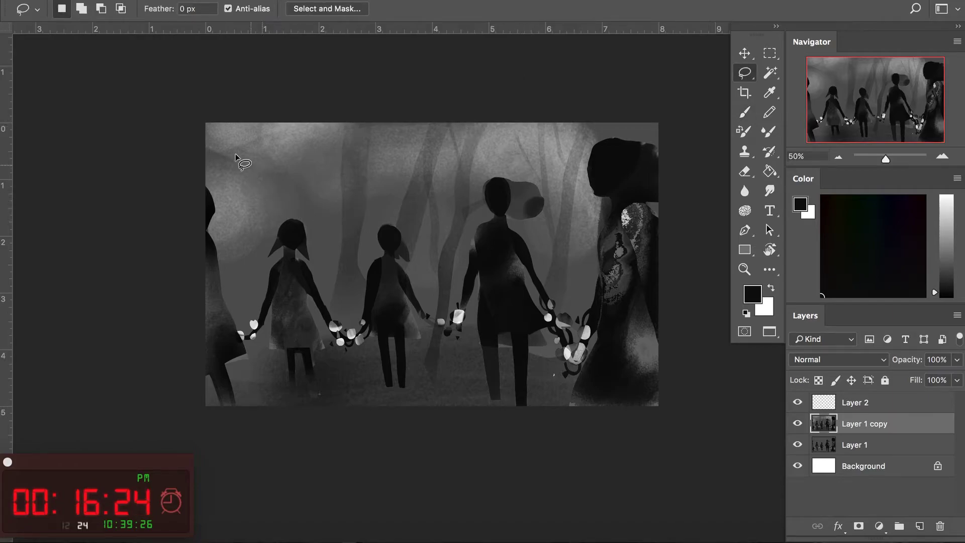
mouse_move(244, 158)
left_mouse_down()
mouse_move(327, 200)
mouse_move(194, 163)
mouse_move(196, 153)
left_mouse_up()
key("b")
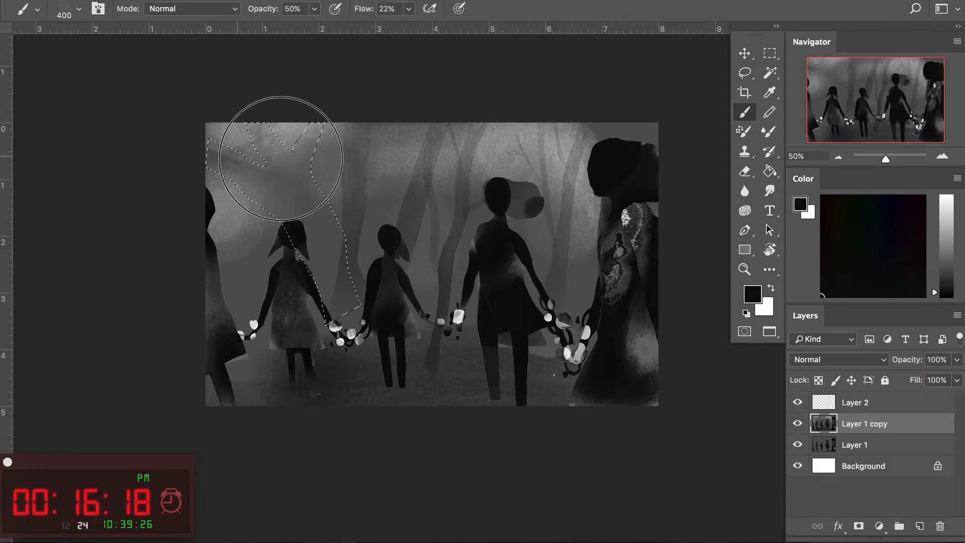
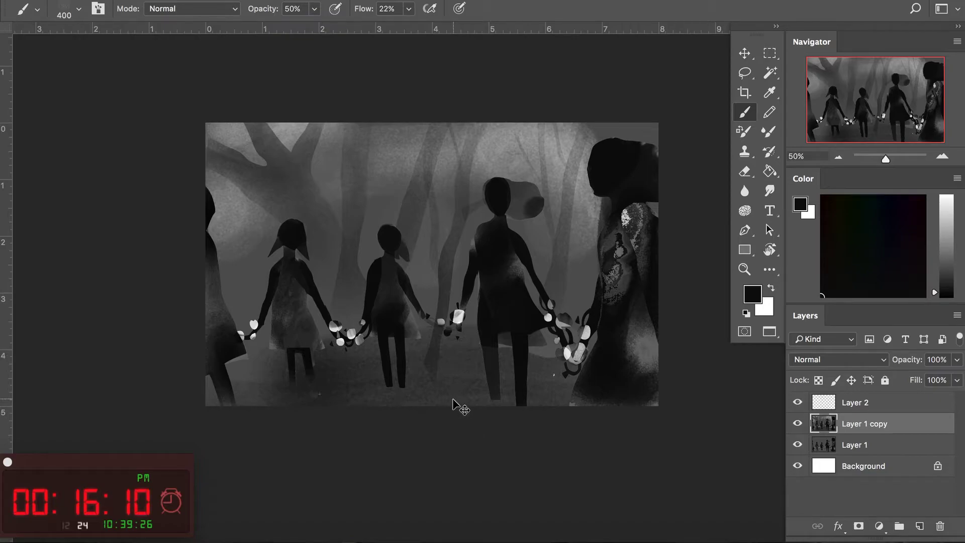
Duplicate Layer 1 copy and darken it with an RGB Curves adjustment while keeping highlights bright.
key("l")
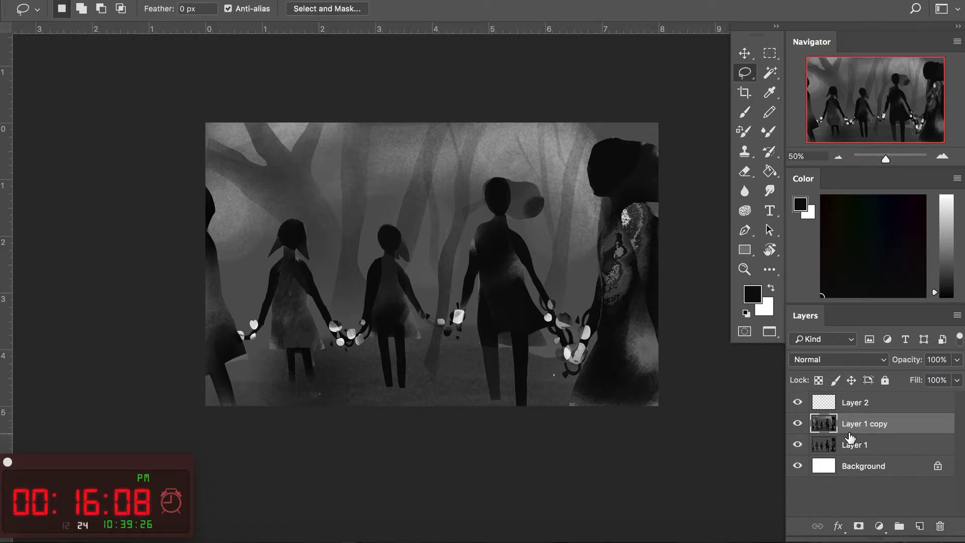
left_click_drag(849, 439, 853, 413, "alt")
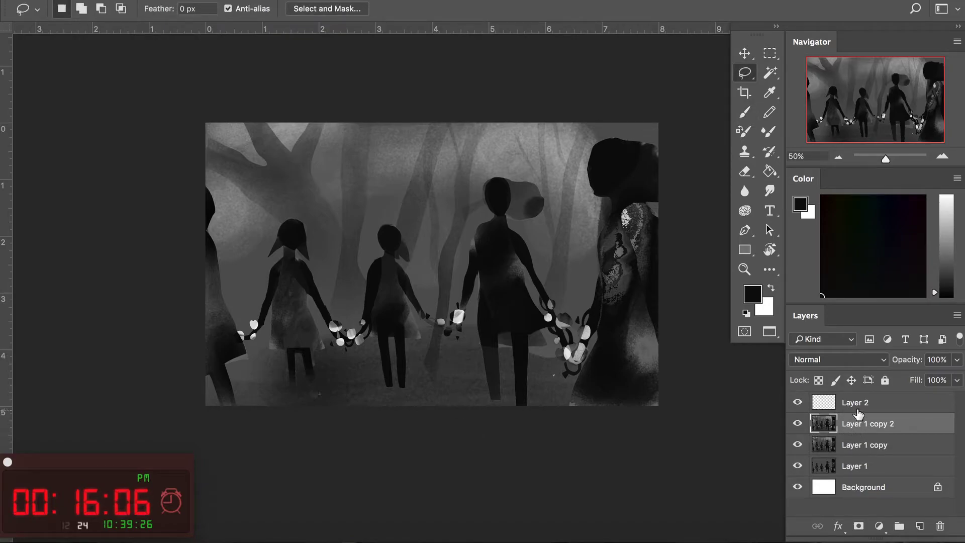
key("ctrl+m")
left_click_drag(622, 111, 852, 121)
mouse_move(689, 309)
left_mouse_down()
mouse_move(688, 330)
mouse_move(682, 303)
left_mouse_up()
left_click_drag(719, 270, 718, 315)
left_click_drag(699, 127, 829, 119)
mouse_move(812, 295)
left_mouse_down()
mouse_move(812, 321)
mouse_move(848, 317)
mouse_move(844, 299)
left_mouse_up()
mouse_move(881, 242)
left_mouse_down()
mouse_move(887, 151)
mouse_move(887, 274)
left_mouse_up()
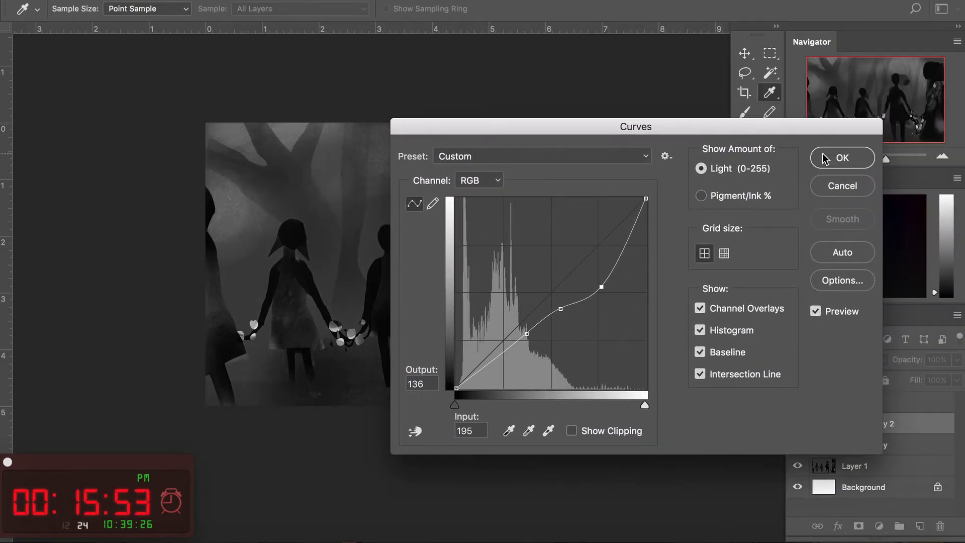
left_click(842, 155)
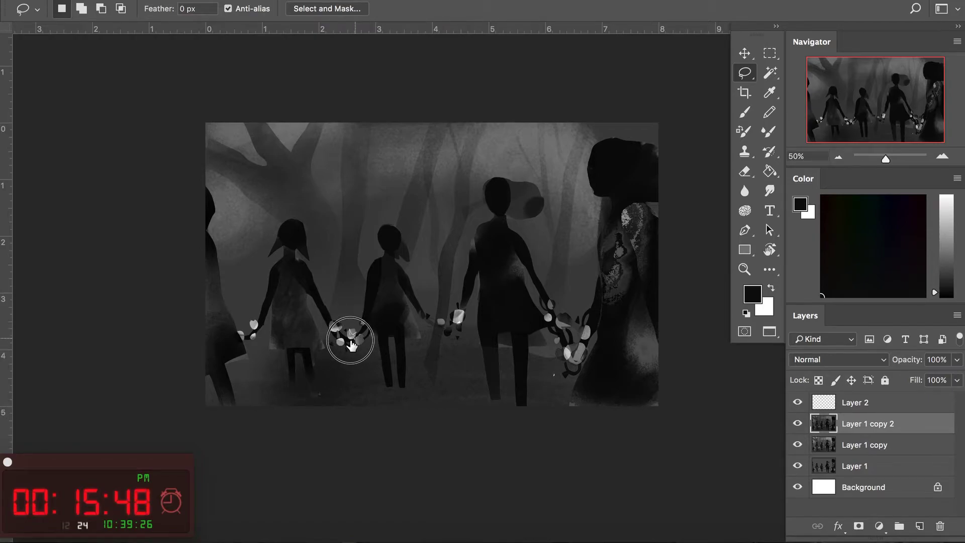
Switch to the Brush tool with the Splerdge brush preset.
key("b")
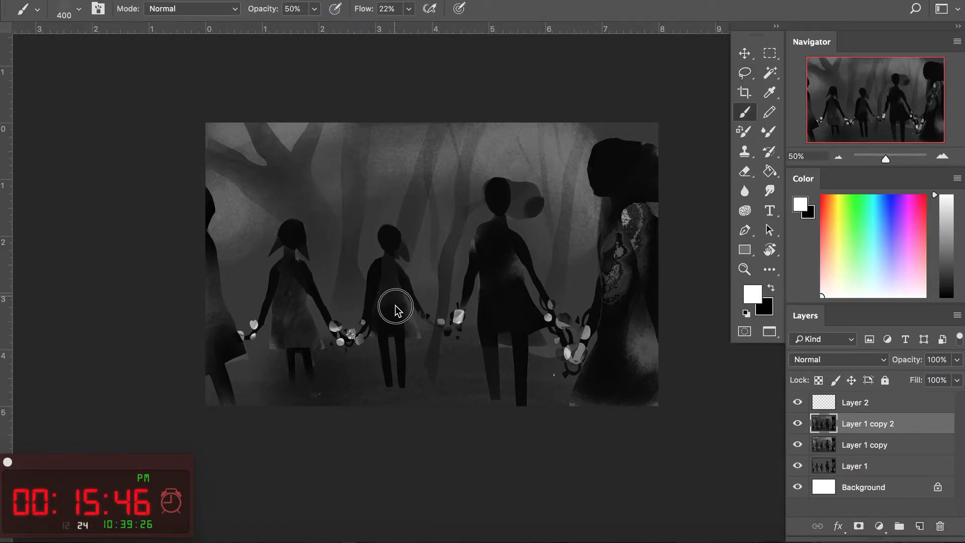
right_click(394, 304)
left_click(168, 178)
key("Return")
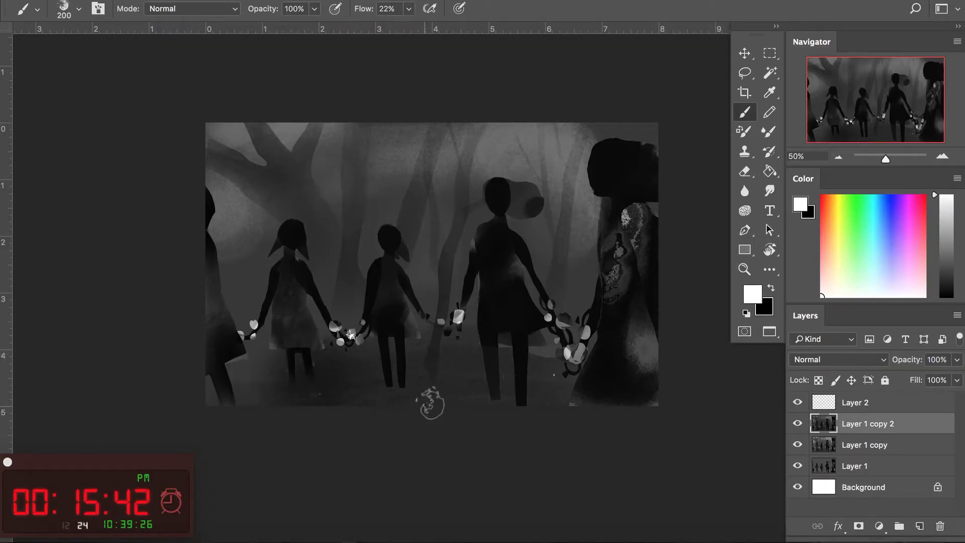
Lasso the central, right and left flowers and paint white star highlights inside each.
key("l")
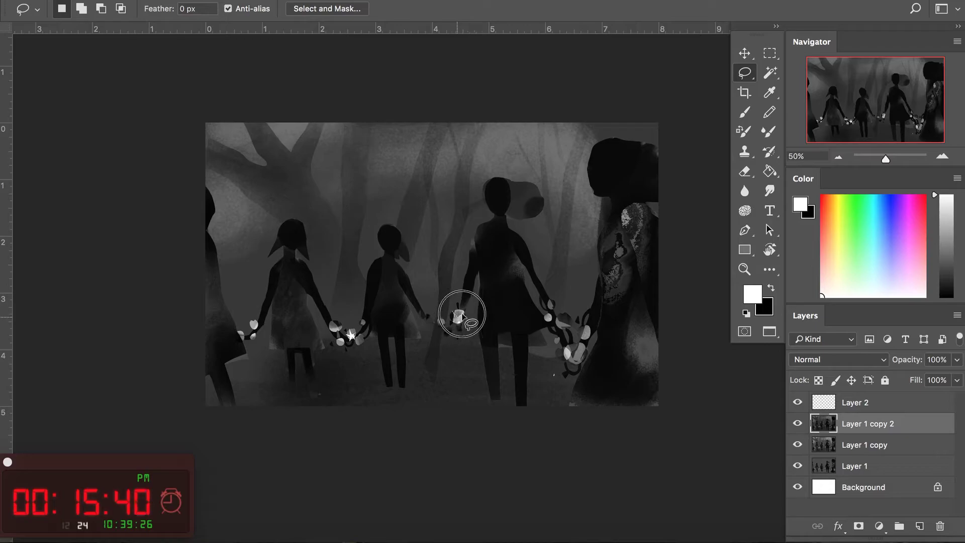
mouse_move(454, 314)
left_mouse_down()
mouse_move(443, 319)
mouse_move(458, 317)
left_mouse_up()
key("b")
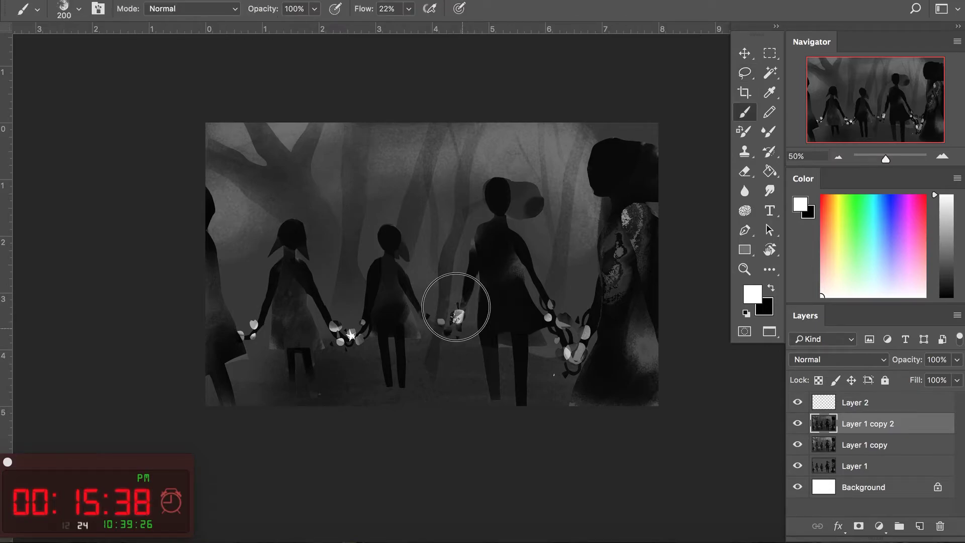
key("l")
left_click_drag(574, 357, 576, 354)
key("b")
key("l")
left_click_drag(254, 325, 254, 325)
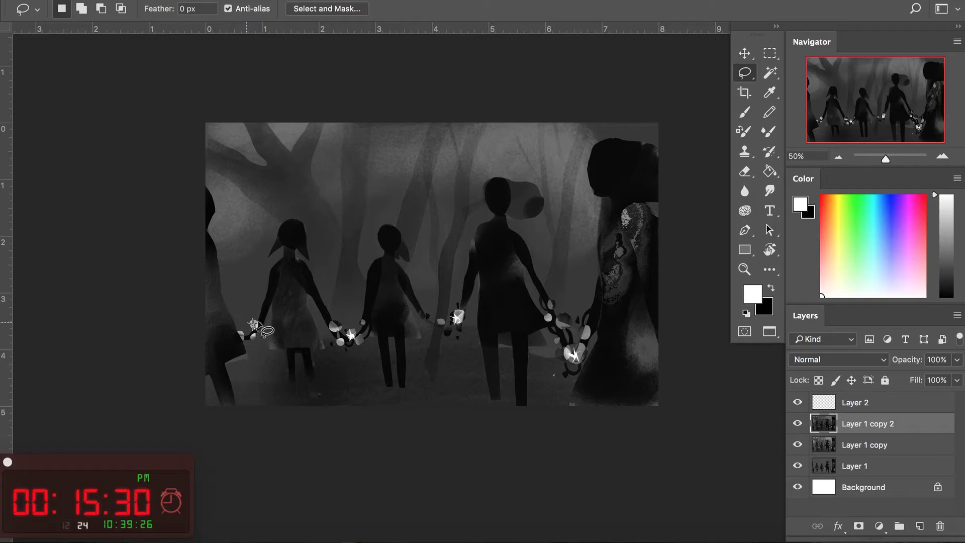
key("b")
left_click_drag(254, 324, 255, 323)
Stamp a brighter sparkle on the left flower and dab sampled grey over the centre-right flower.
key("l")
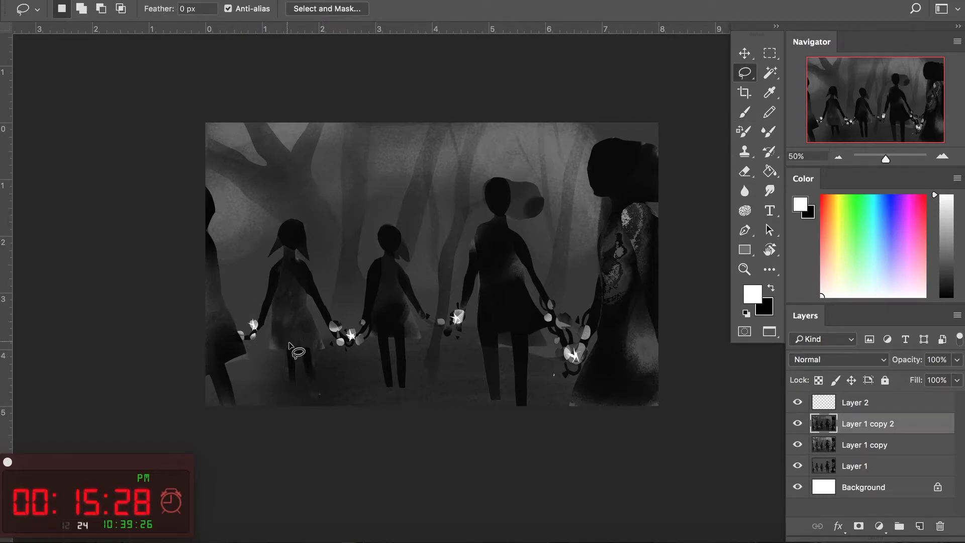
left_click_drag(335, 329, 335, 327)
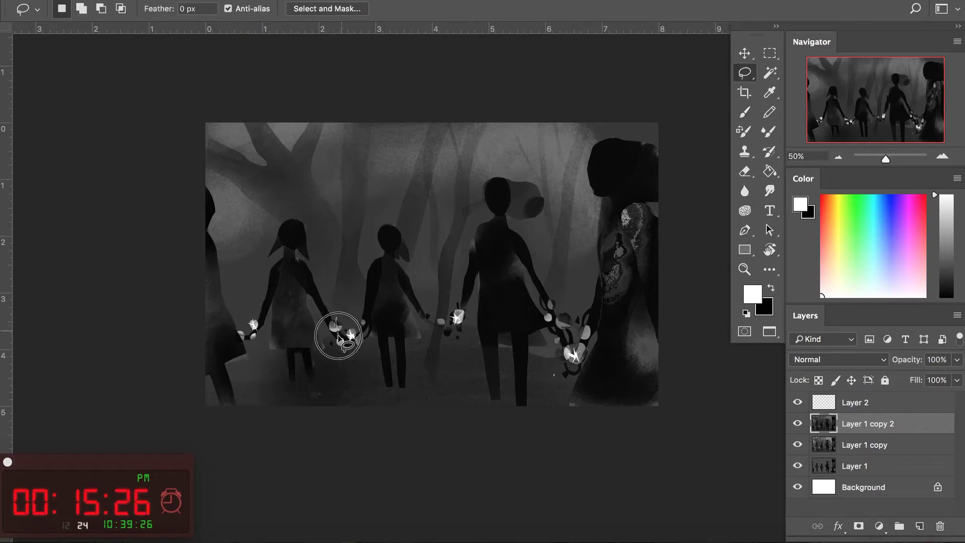
key("b")
left_click(337, 328)
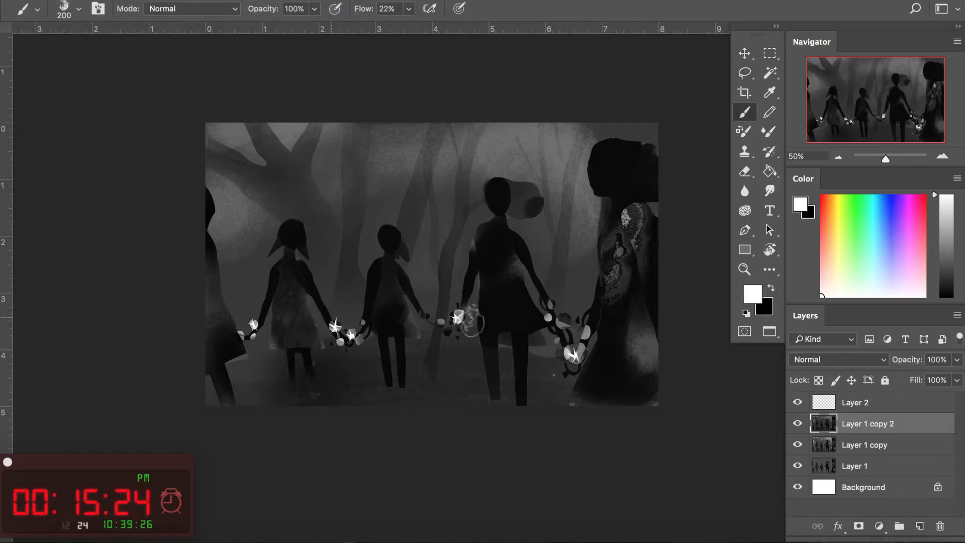
key("l")
left_click(438, 326)
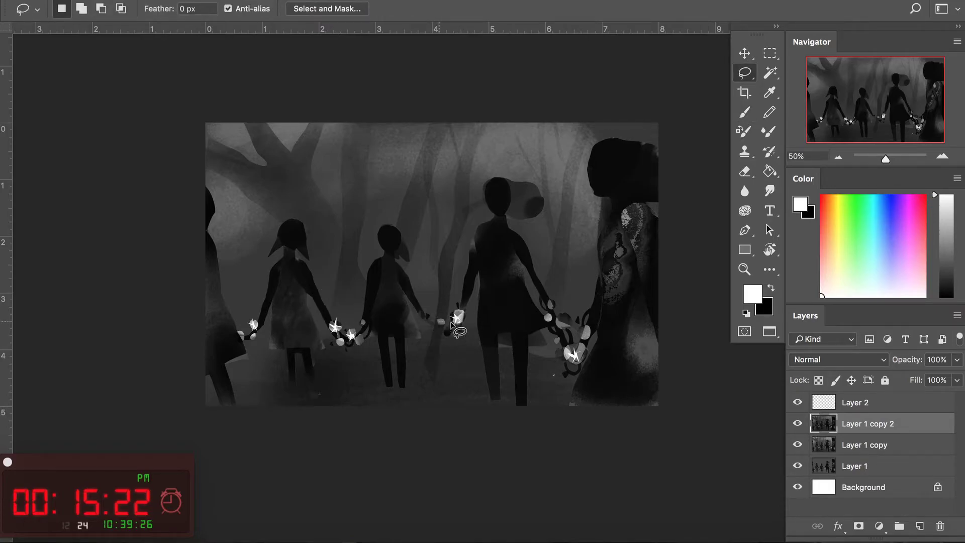
key("b")
left_click(459, 312, "alt")
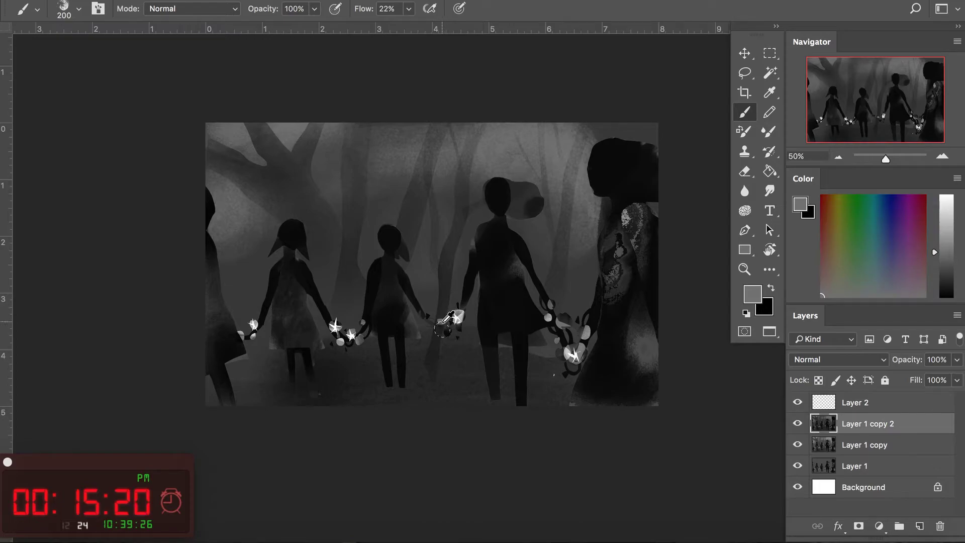
left_click(442, 328)
Clear the grey selection, reset the paint to white, and stamp a sparkle by the right hands.
key("l")
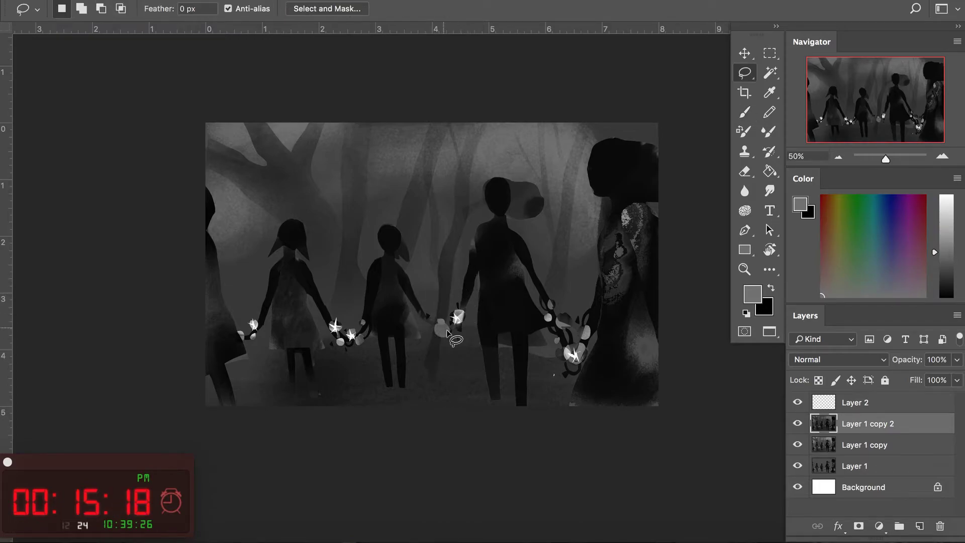
key("Delete")
key("ctrl+d")
key("b")
left_click(442, 330, "alt")
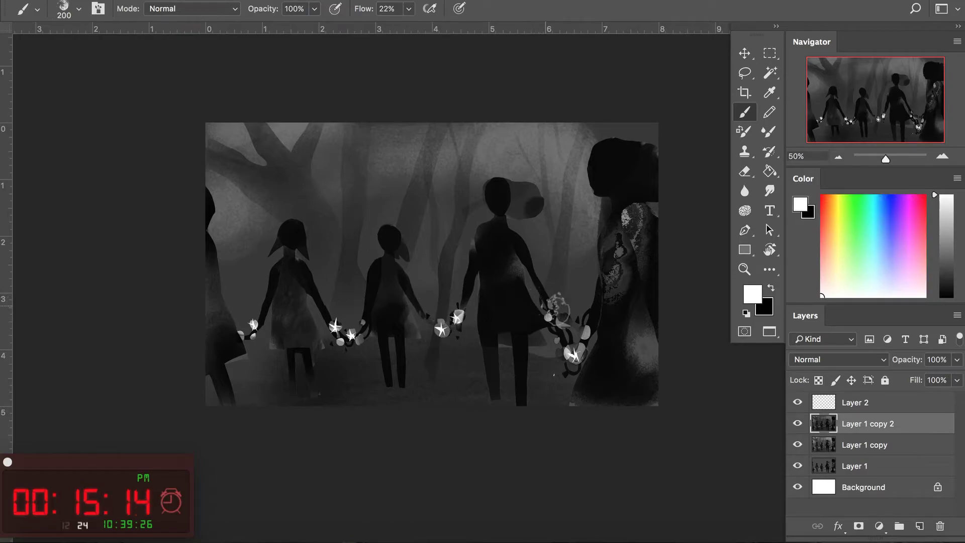
key("l")
left_click_drag(559, 298, 555, 299)
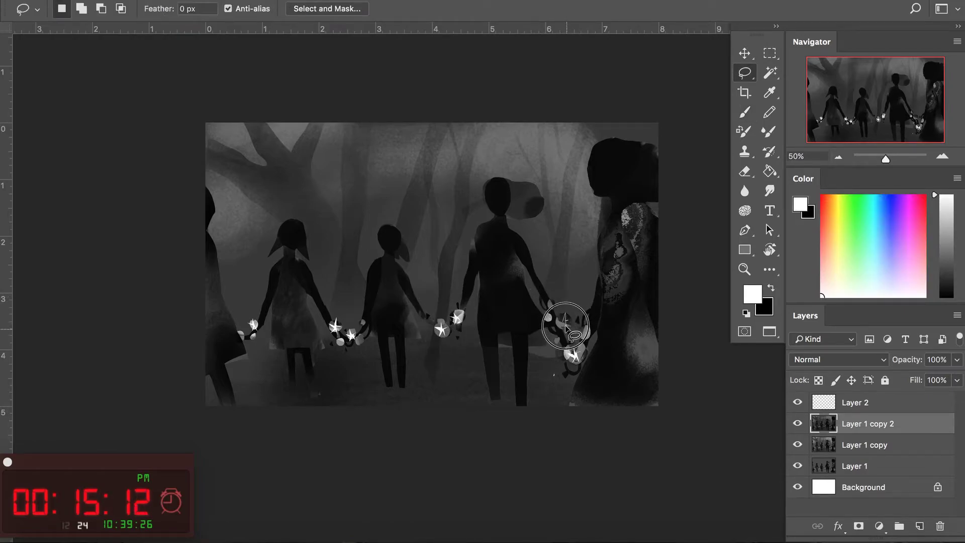
key("b")
left_click(563, 321)
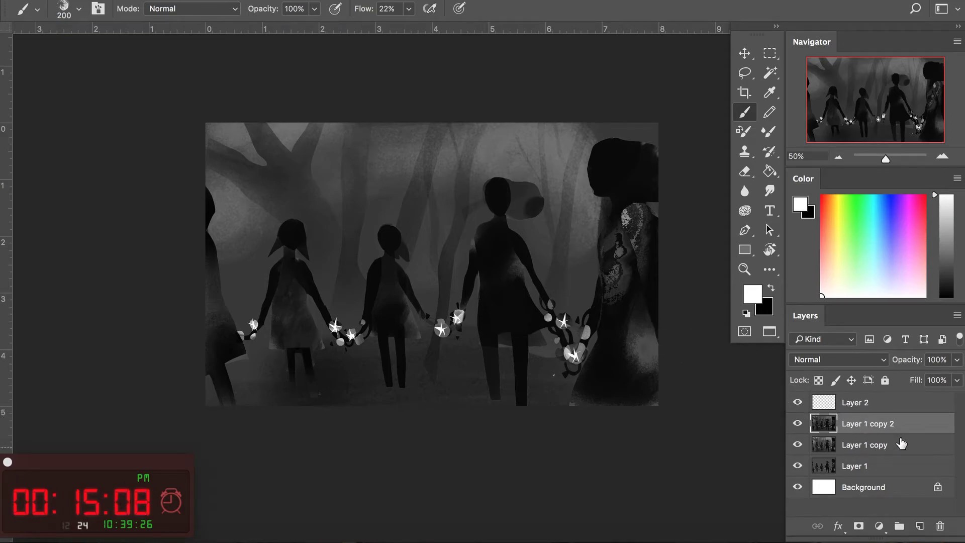
Duplicate the figures layer as Layer 1 copy 3 and lasso a ground patch near the feet.
key("l")
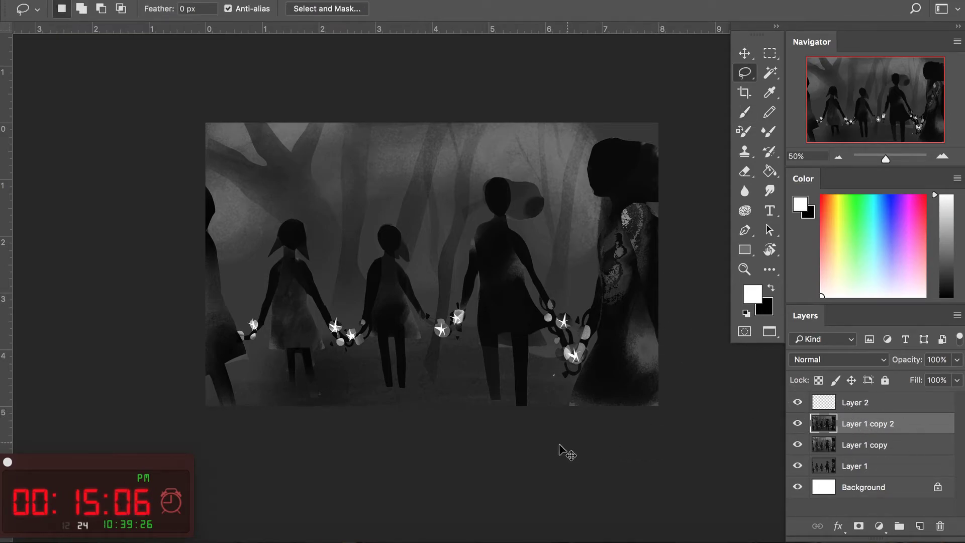
key("ctrl+j")
mouse_move(417, 378)
left_mouse_down()
mouse_move(430, 378)
mouse_move(384, 391)
left_mouse_up()
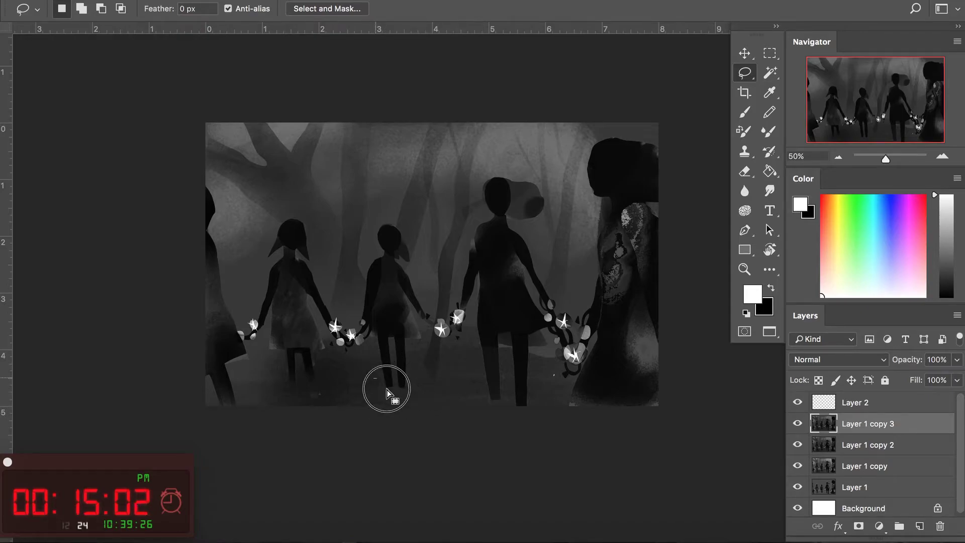
Fill the lassoed ground patch with sampled grey and deselect.
key("b")
left_click(452, 324, "alt")
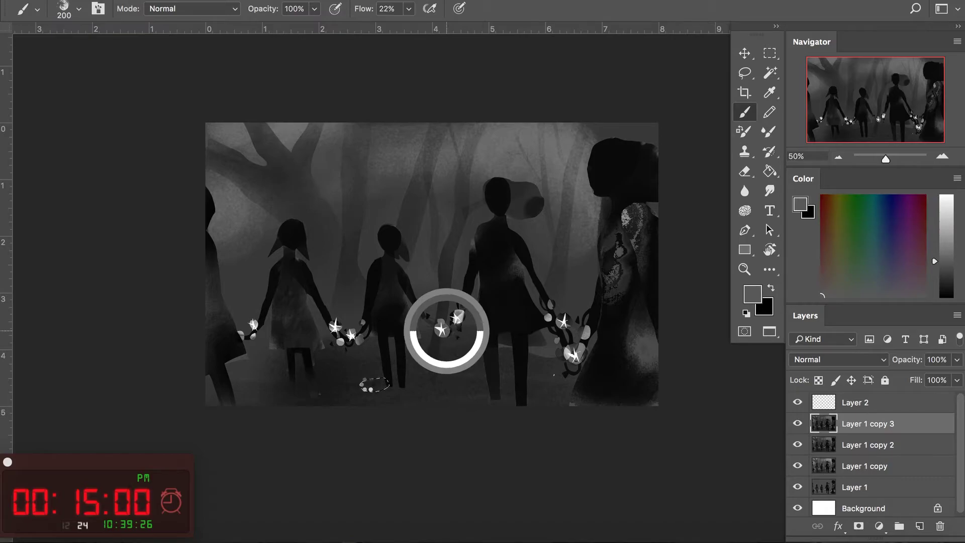
key("alt+BackSpace")
key("ctrl+d")
key("l")
Lasso another patch near the feet and paint soft grey mist dabs along the ground.
left_click_drag(424, 381, 410, 385)
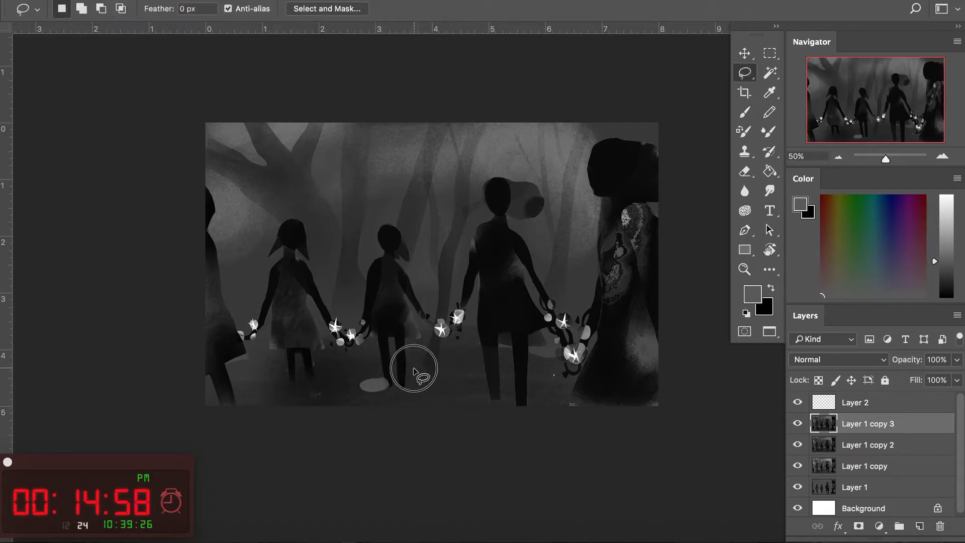
key("b")
key("l")
key("b")
left_click(397, 394)
mouse_move(327, 395)
left_mouse_down()
mouse_move(292, 395)
mouse_move(321, 377)
left_mouse_up()
left_click(254, 395)
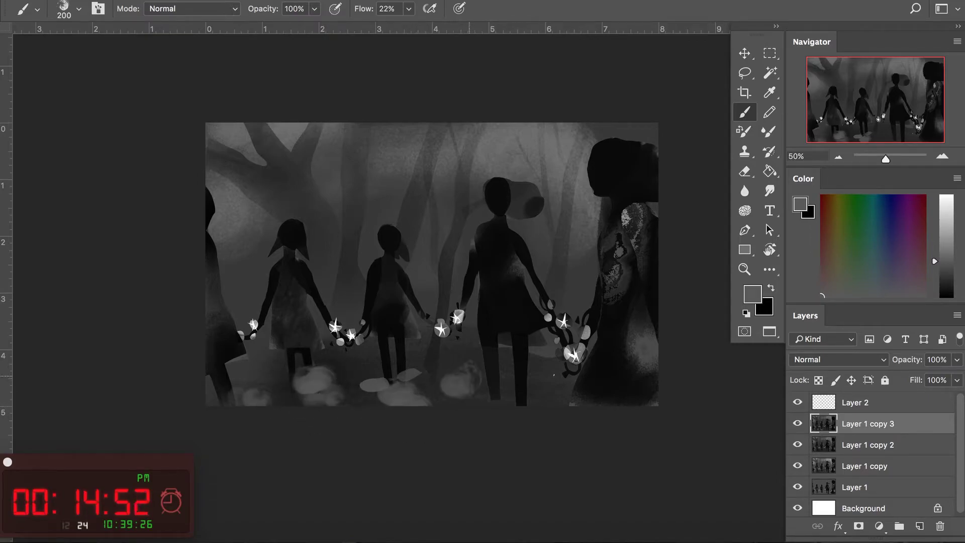
Magic-wand select similar-toned ground and brush it at 50% opacity, then deselect.
key("w")
left_click(495, 394)
key("b")
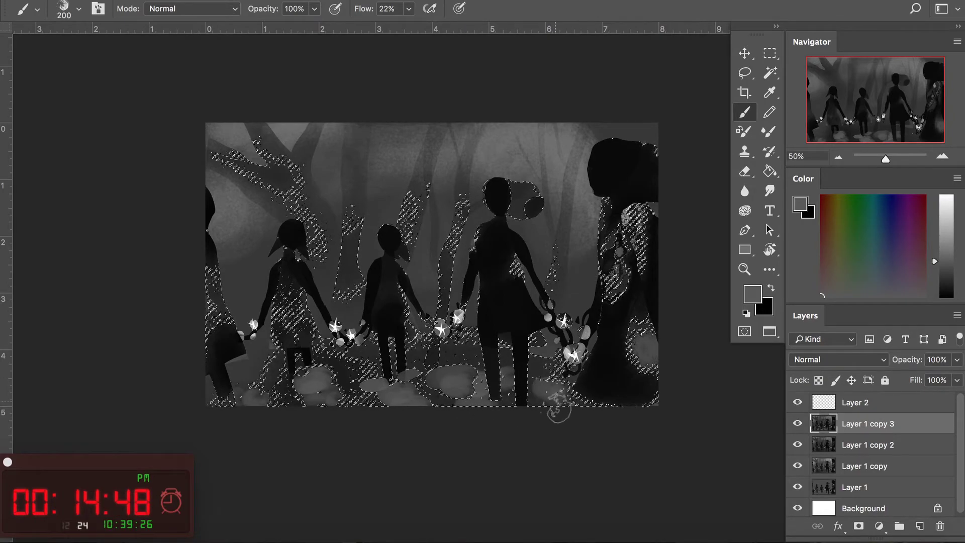
key("ctrl+d")
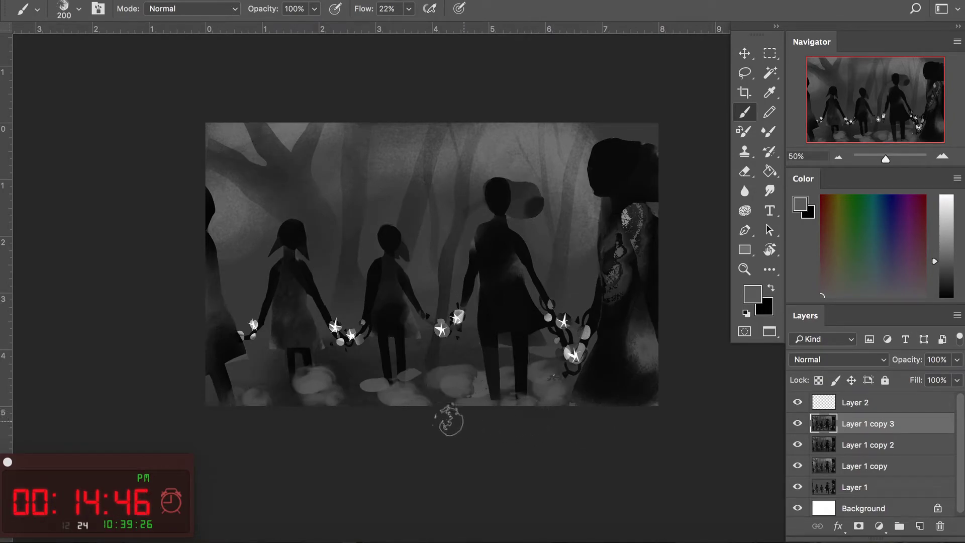
key("w")
left_click(370, 367)
key("b")
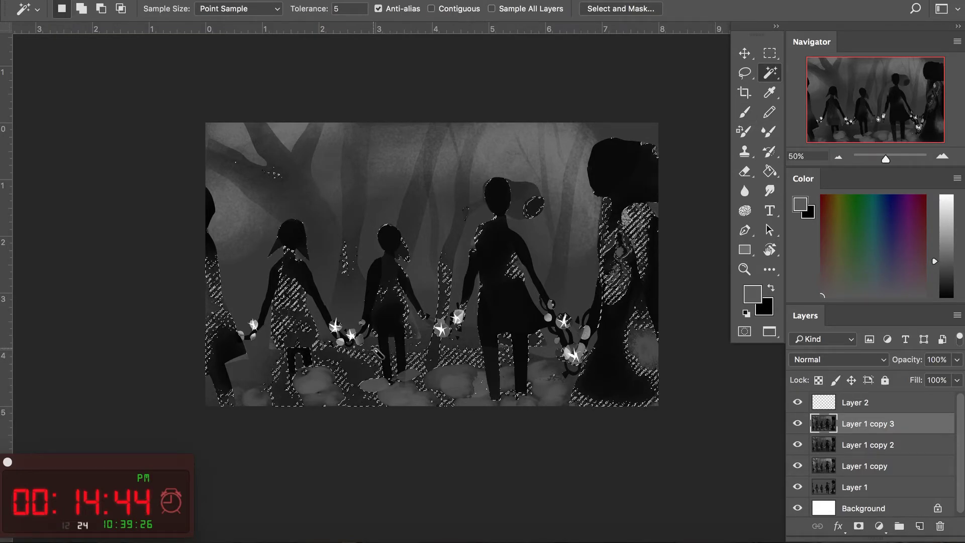
key("bracketleft")
key("bracketleft")
key("bracketleft")
key("bracketleft")
key("5")
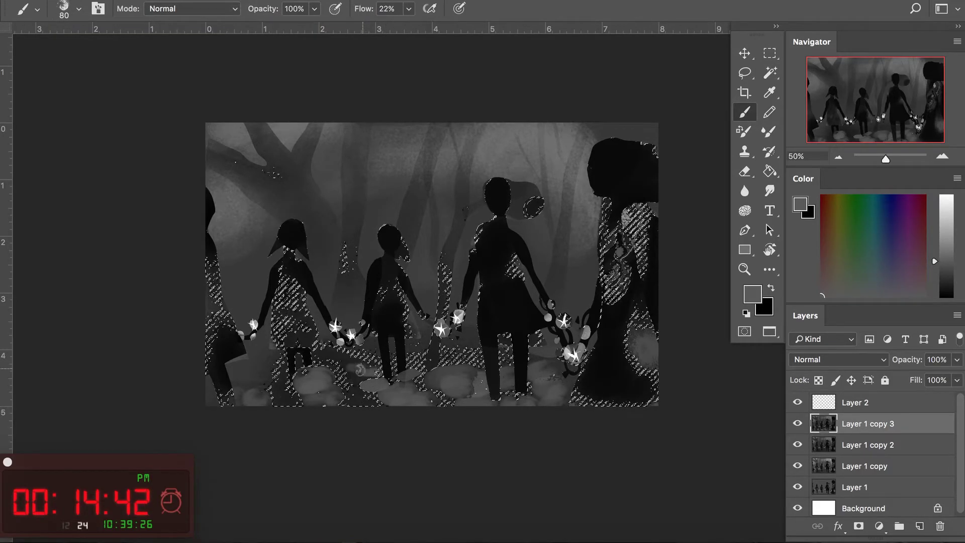
key("bracketright")
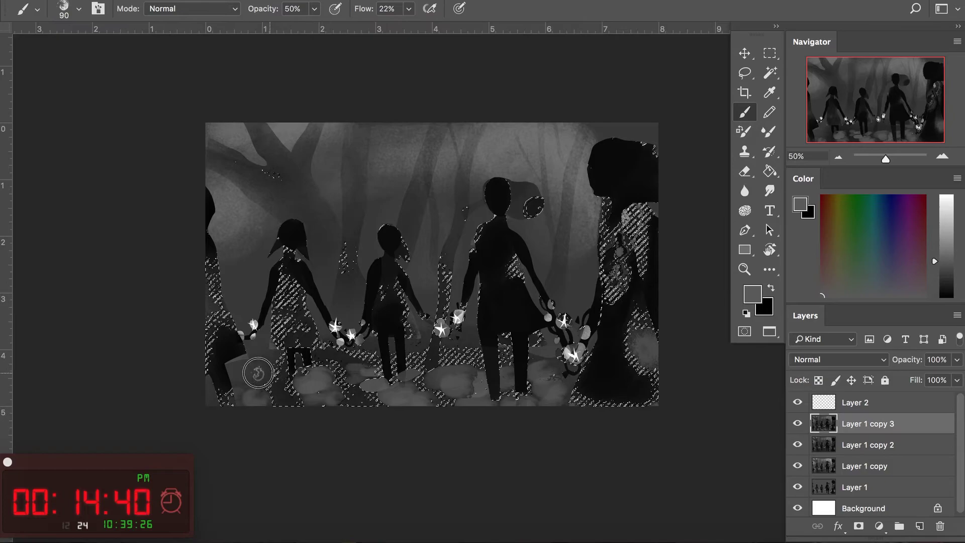
key("ctrl+d")
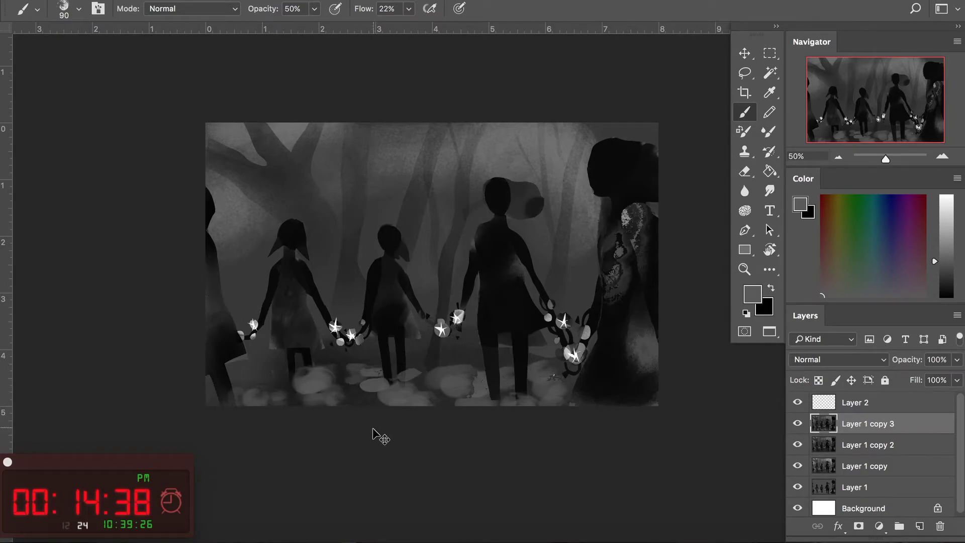
key("l")
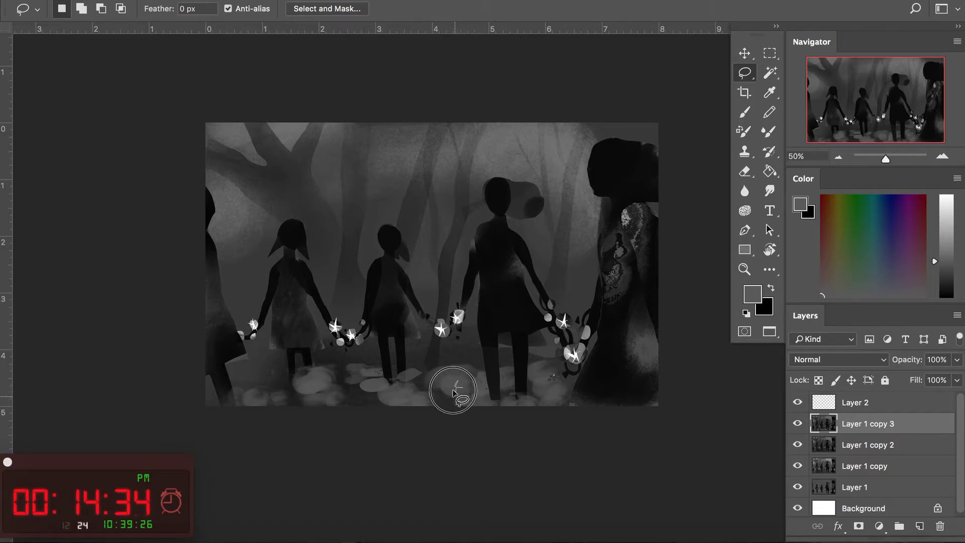
Reset to default colours with white as foreground and stamp a white star on a ground stone.
key("b")
key("d")
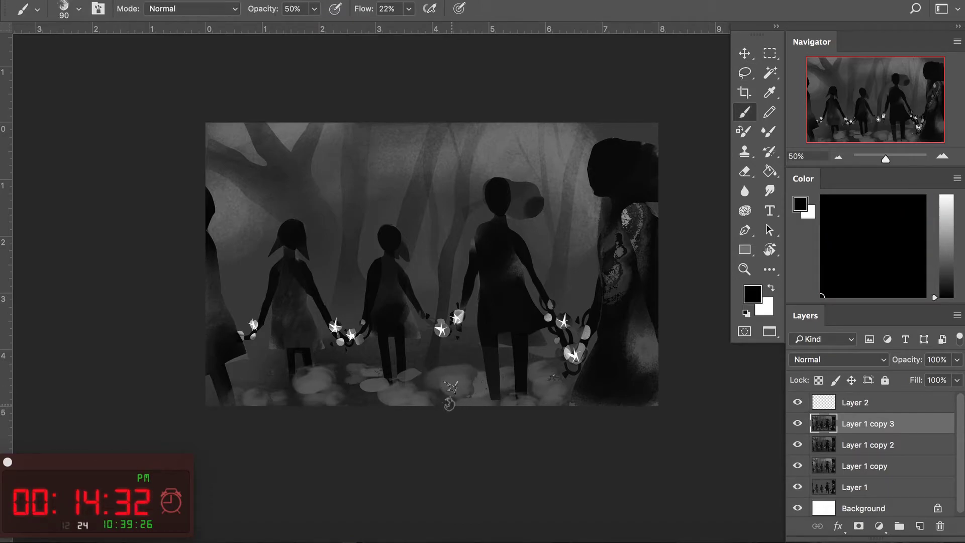
key("x")
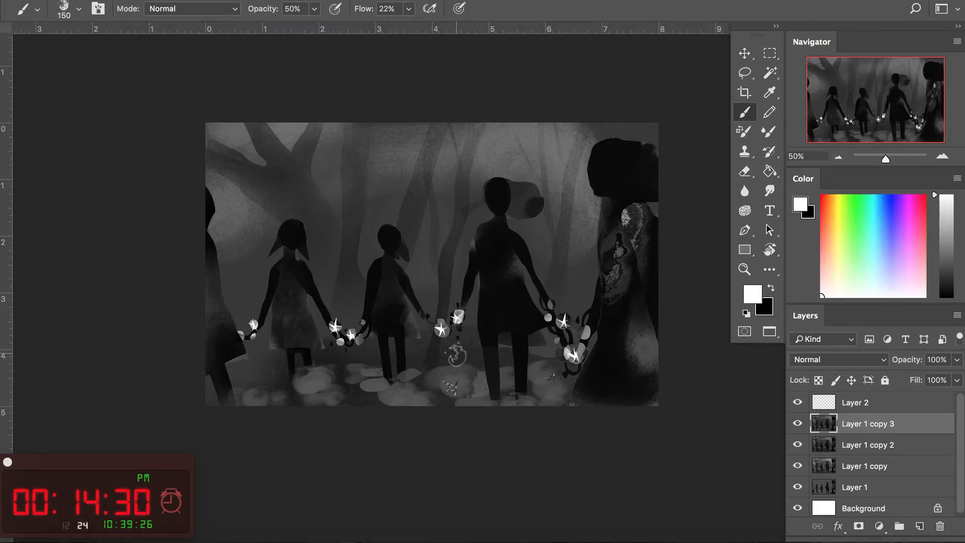
left_click(451, 387)
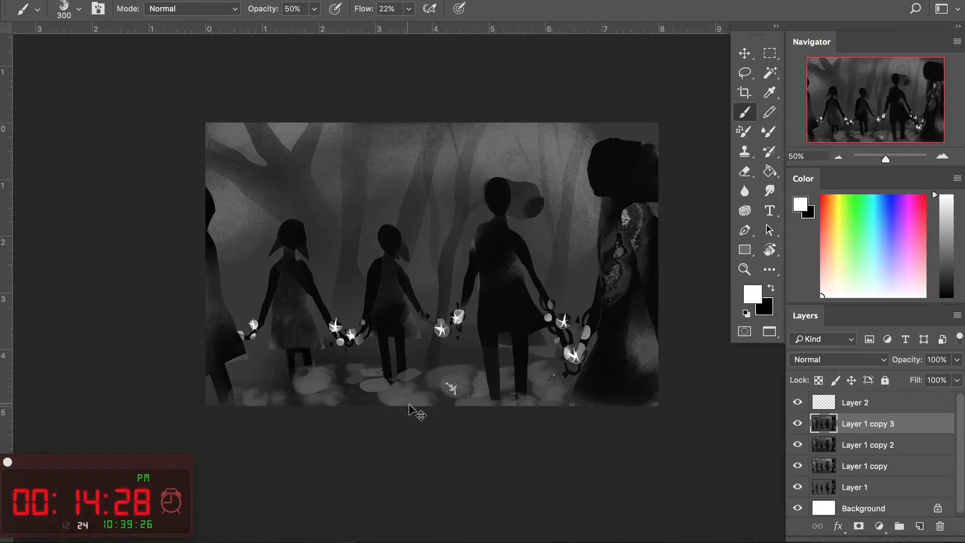
Lasso the lower-centre ground and lower-left stone, paint them, and undo stray dark marks.
key("l")
left_click_drag(378, 385, 366, 387)
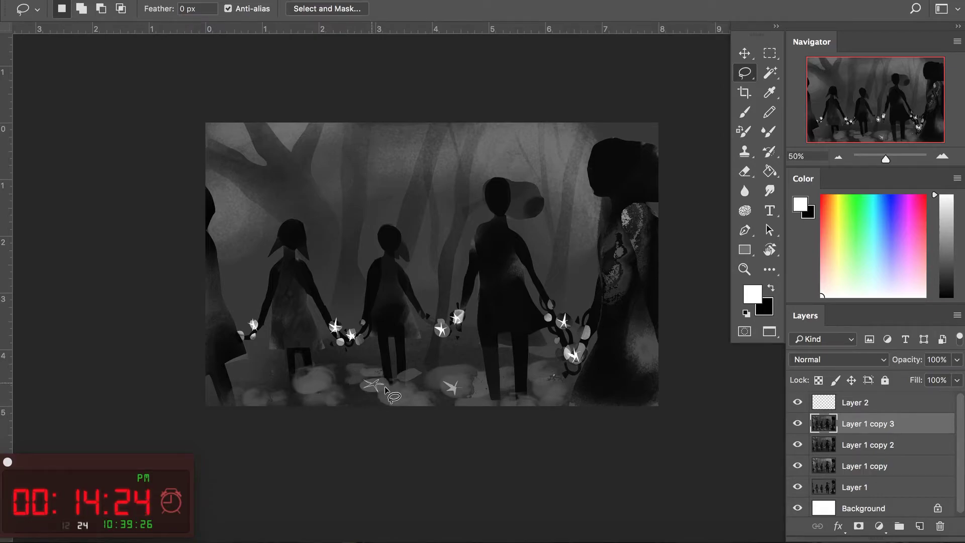
key("b")
key("l")
left_click_drag(312, 378, 318, 390)
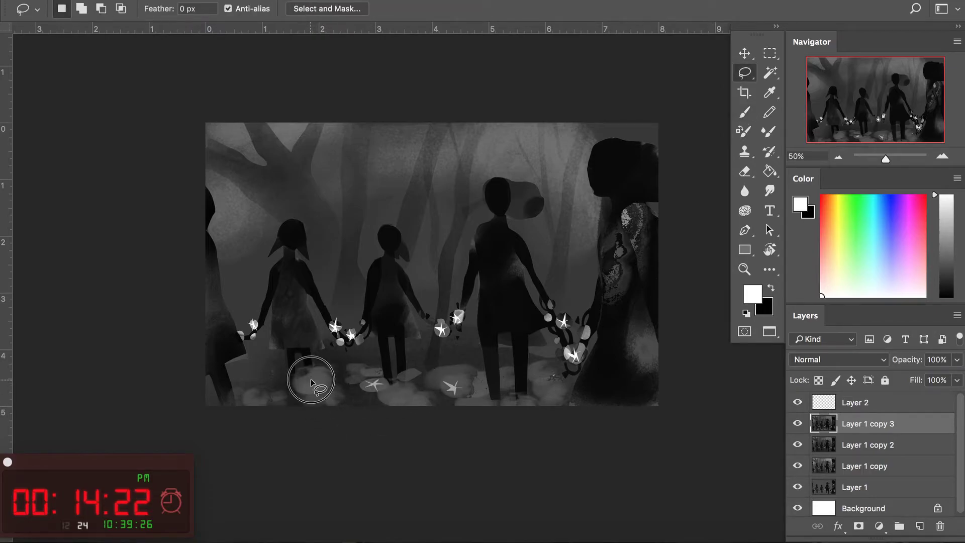
left_click_drag(317, 389, 303, 378)
key("b")
key("ctrl+z")
key("l")
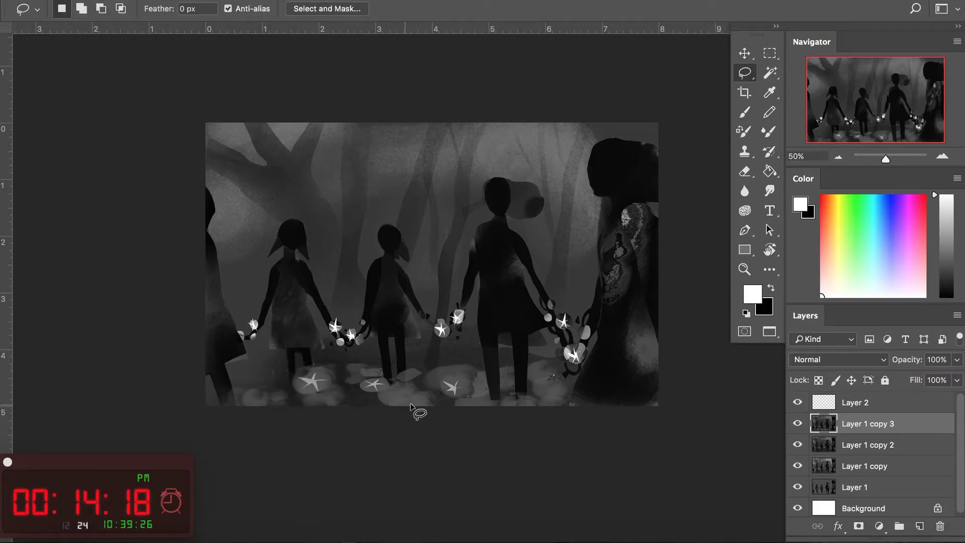
Paint inside lassoed ground patches at lower right and around a ground star.
left_click_drag(404, 405, 404, 404)
key("b")
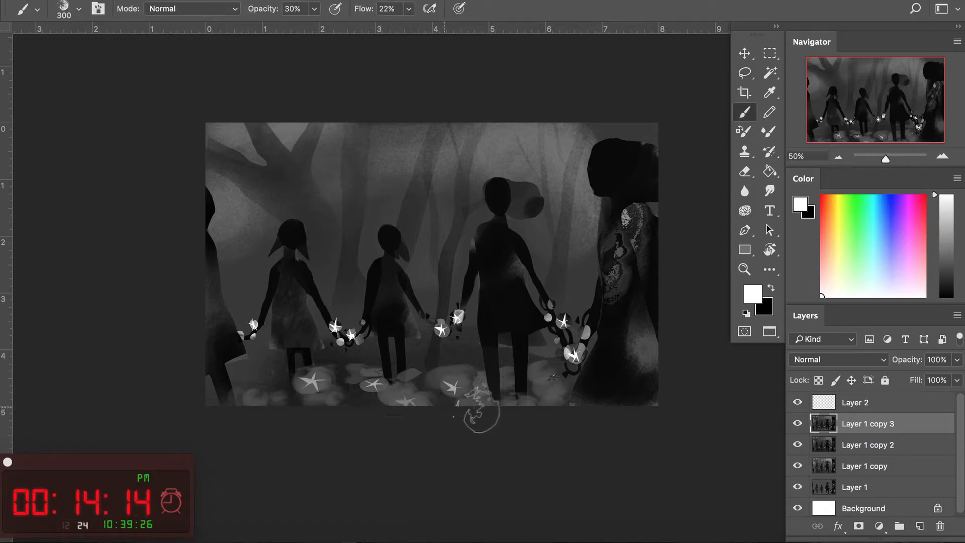
key("l")
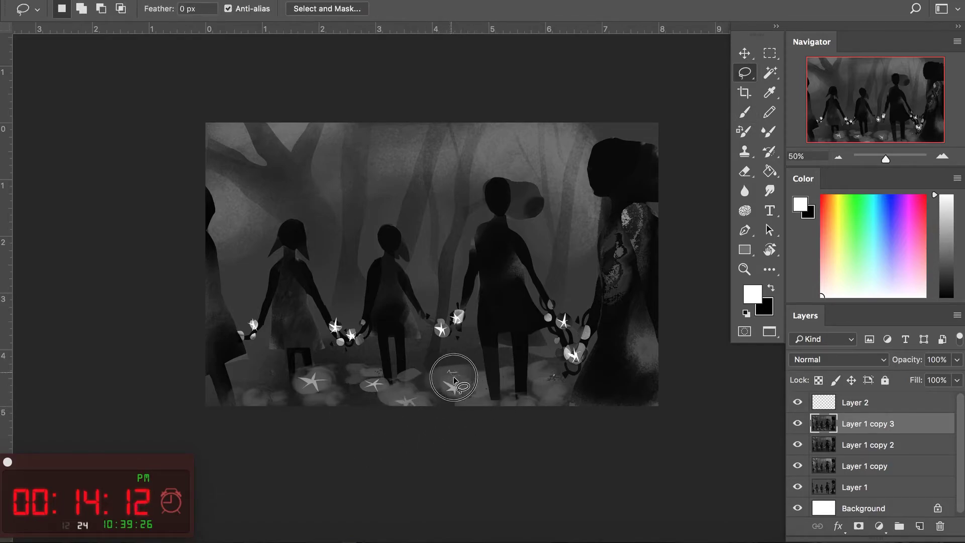
mouse_move(449, 374)
left_mouse_down()
mouse_move(461, 375)
mouse_move(411, 380)
left_mouse_up()
key("b")
key("l")
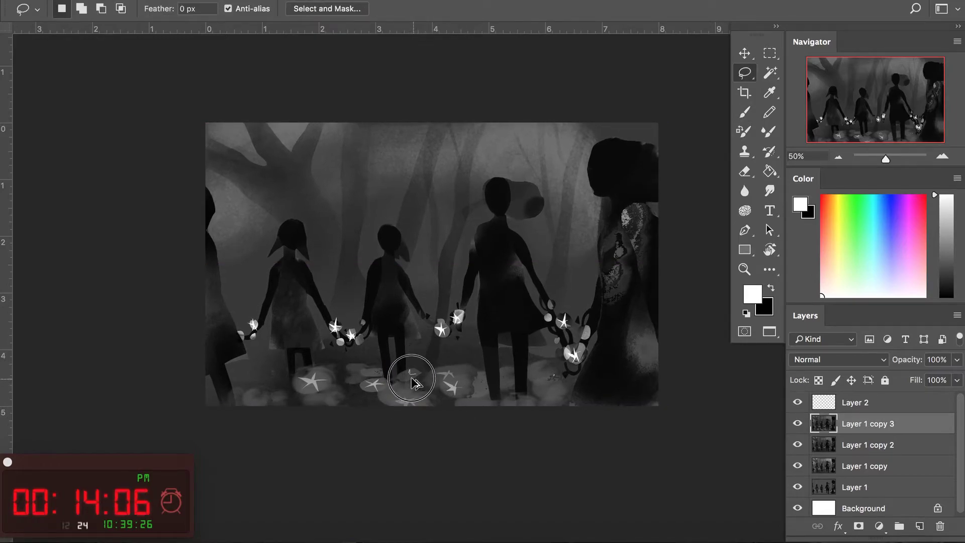
key("b")
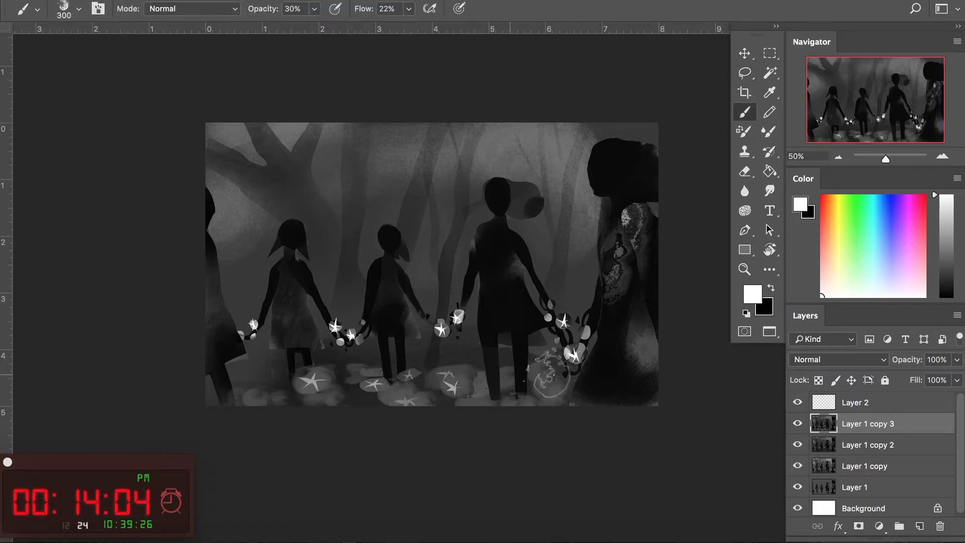
key("l")
Paint the ground around the lower-right star and darken the ground near the central figure's feet.
left_click_drag(553, 396, 550, 398)
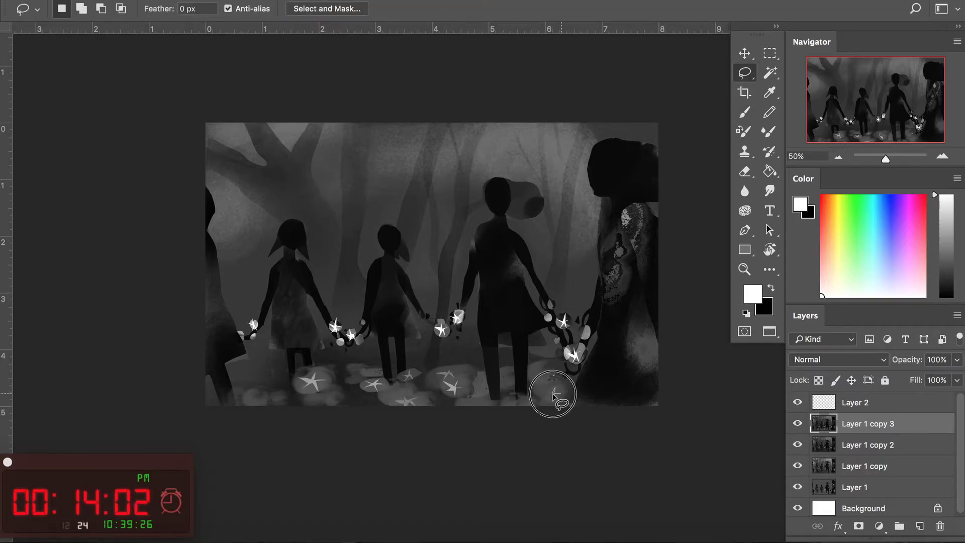
key("b")
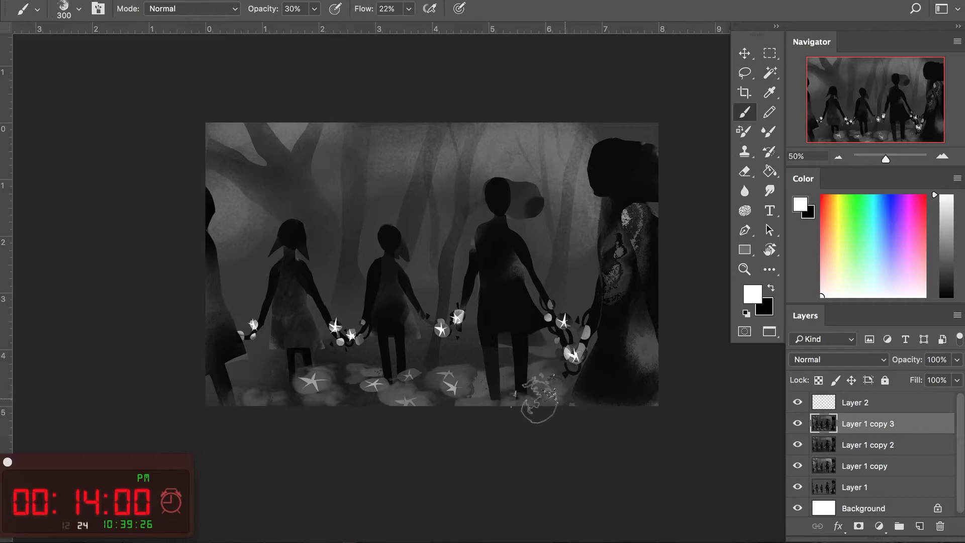
key("l")
left_click_drag(536, 374, 552, 387)
key("b")
key("l")
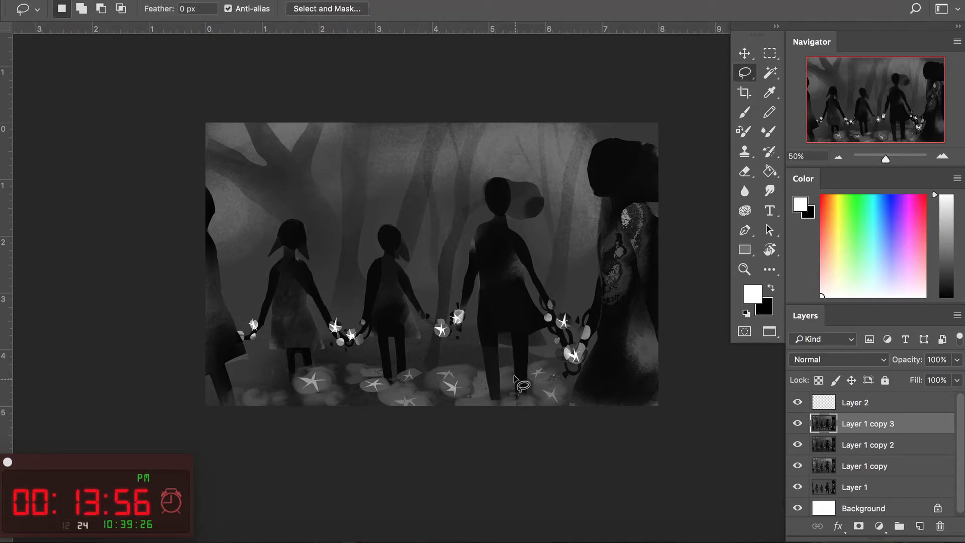
key("b")
left_click_drag(467, 390, 507, 382)
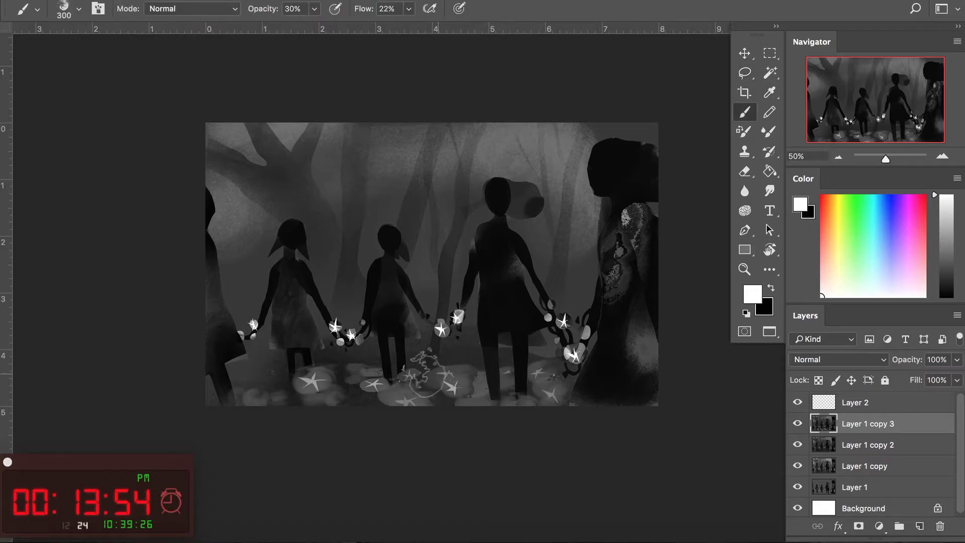
Repaint the ground below the second figure and a small lower-left patch, then deselect.
key("l")
left_click_drag(355, 370, 374, 372)
key("b")
key("l")
key("b")
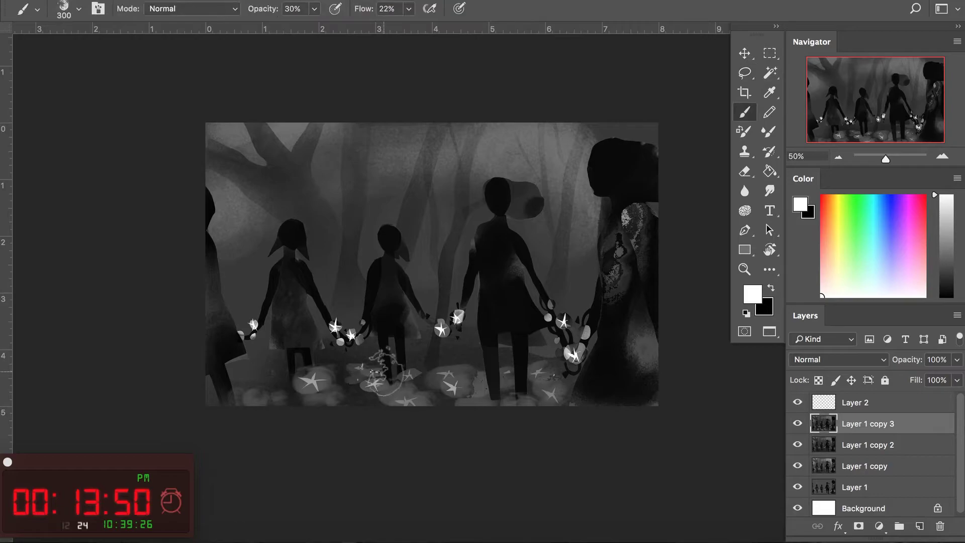
key("l")
left_click_drag(258, 397, 254, 395)
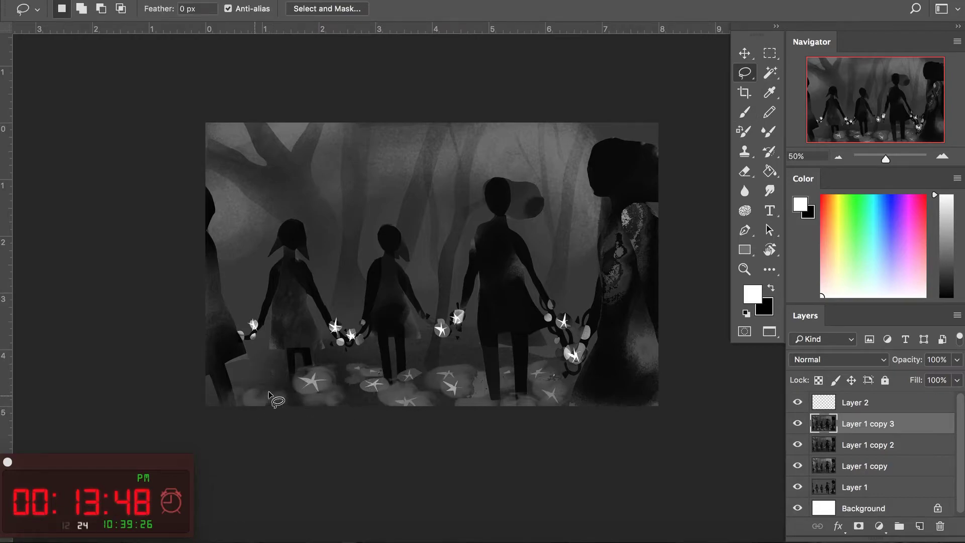
key("b")
key("ctrl+d")
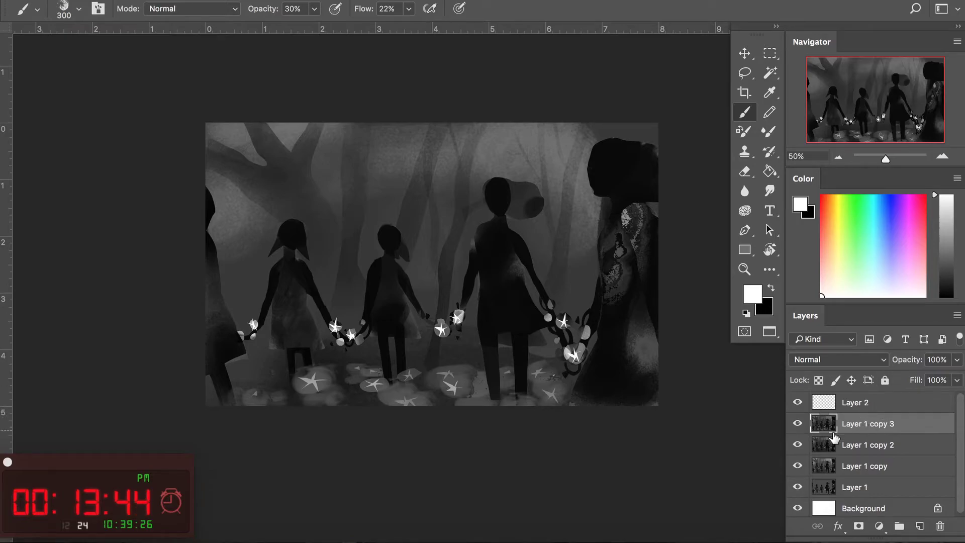
Select the dry Paint brush preset at size 250.
right_click(259, 199)
left_click(180, 201)
left_click(67, 240)
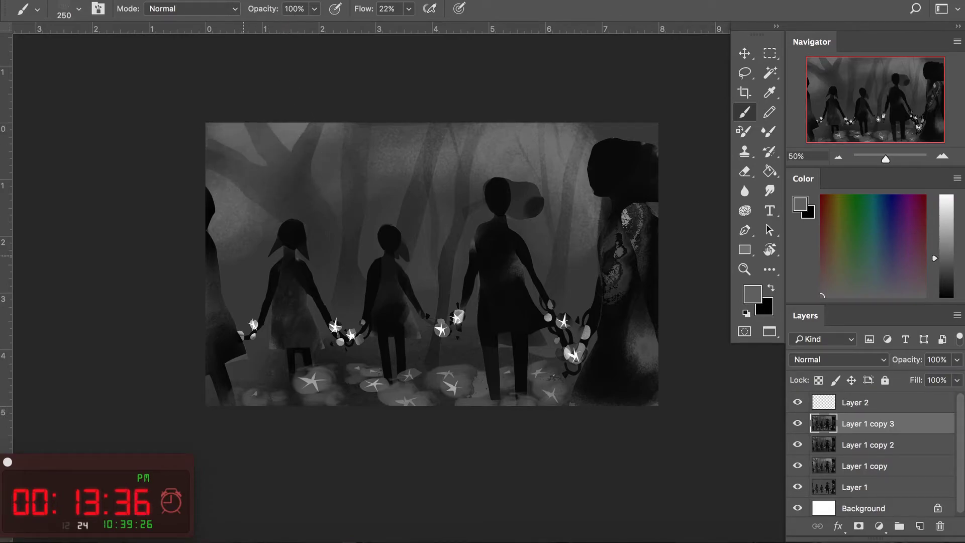
Brighten a lassoed area beside the leftmost girl, then duplicate the layer as Layer 1 copy 4.
key("l")
mouse_move(216, 230)
left_mouse_down()
mouse_move(260, 294)
mouse_move(238, 242)
left_mouse_up()
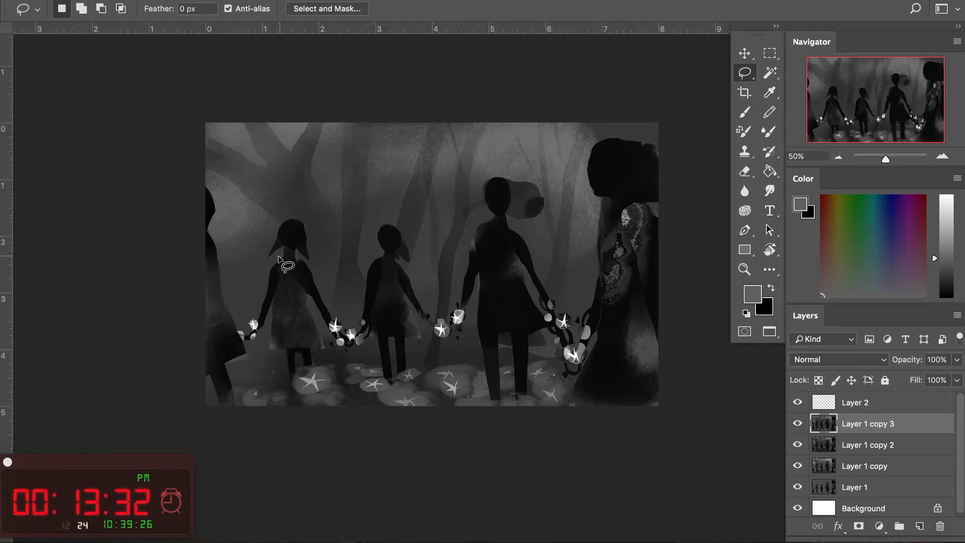
mouse_move(270, 276)
left_mouse_down()
mouse_move(221, 297)
mouse_move(247, 243)
mouse_move(276, 274)
left_mouse_up()
key("b")
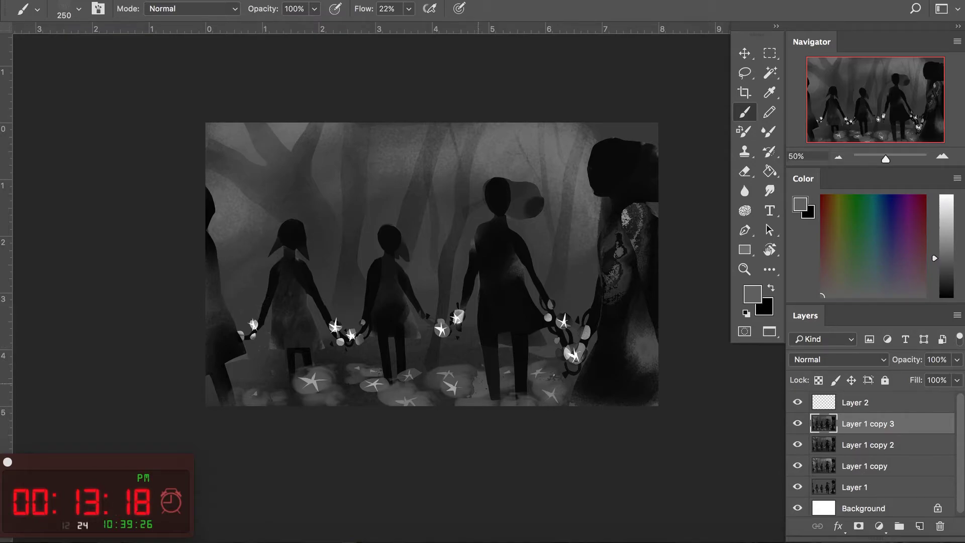
key("ctrl+j")
Set Layer 2's blend mode to Overlay.
left_click(840, 405, "shift")
left_click(836, 359)
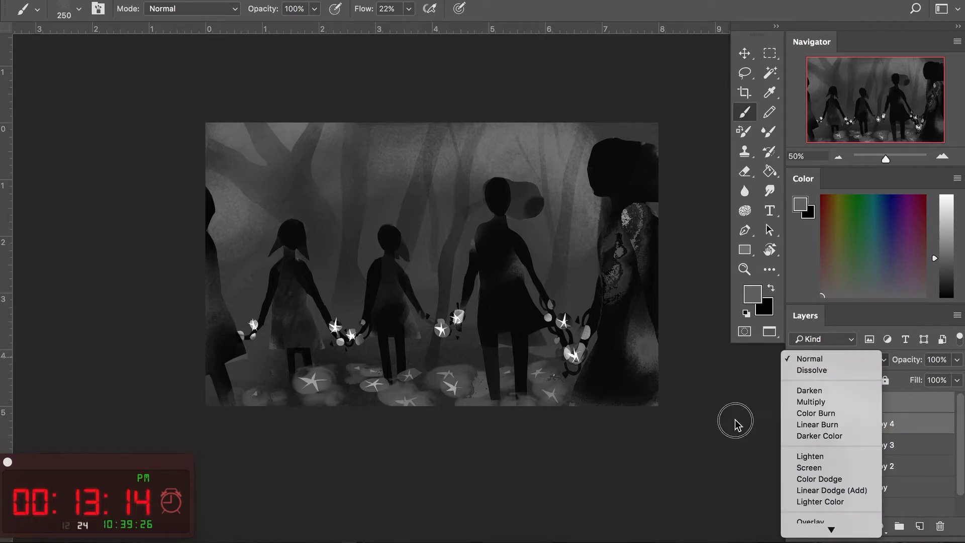
left_click(824, 359)
left_click(836, 359)
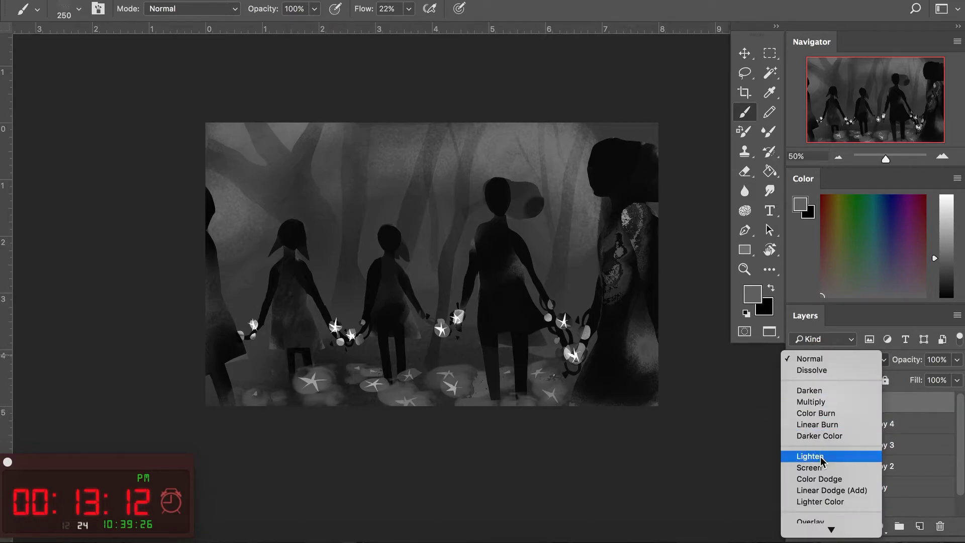
left_click(808, 510)
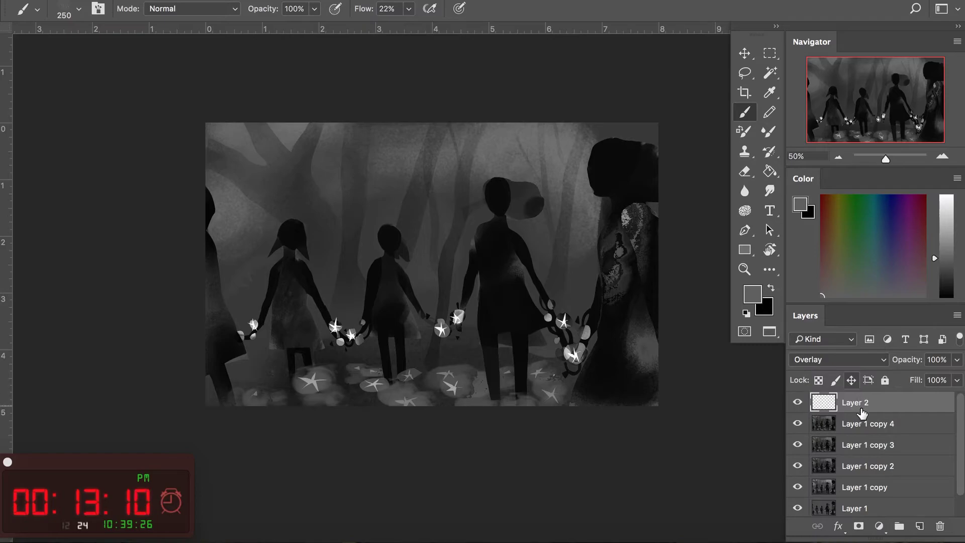
Pick a bright green and fill Layer 2 with it using the Paint Bucket.
left_click_drag(823, 254, 859, 214)
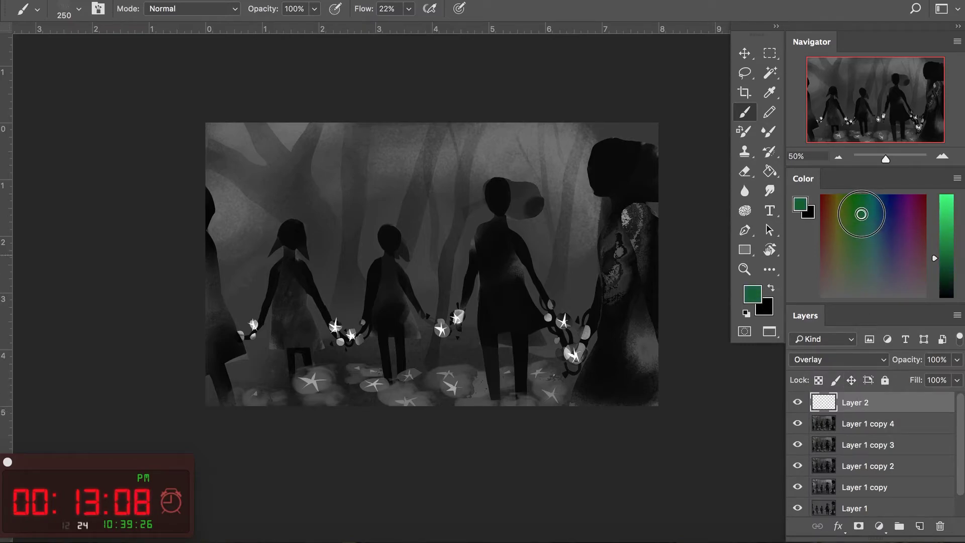
left_click(947, 236)
key("g")
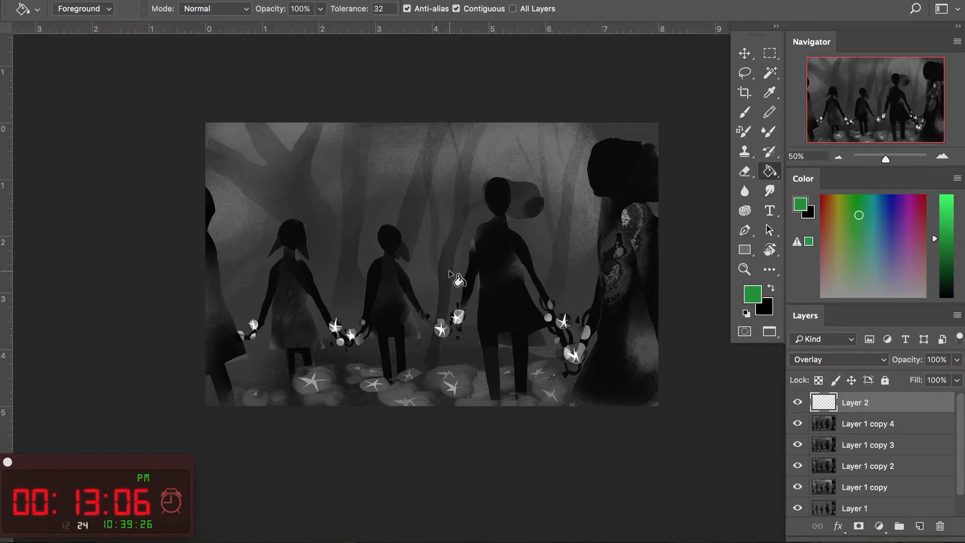
left_click(452, 275)
Refill the overlay layer with a brighter teal, try a greener colour, and magic-wand select the fill.
left_click_drag(880, 232, 869, 224)
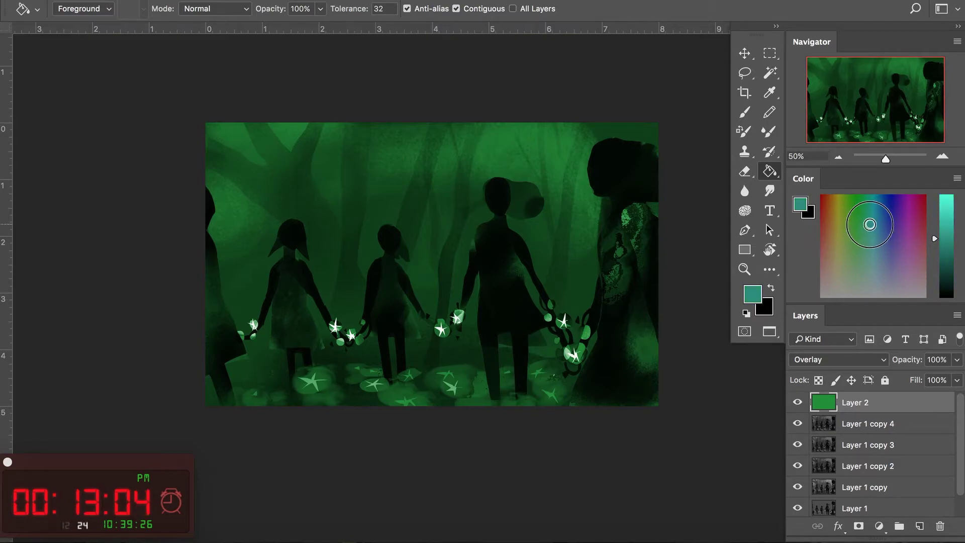
left_click(945, 234)
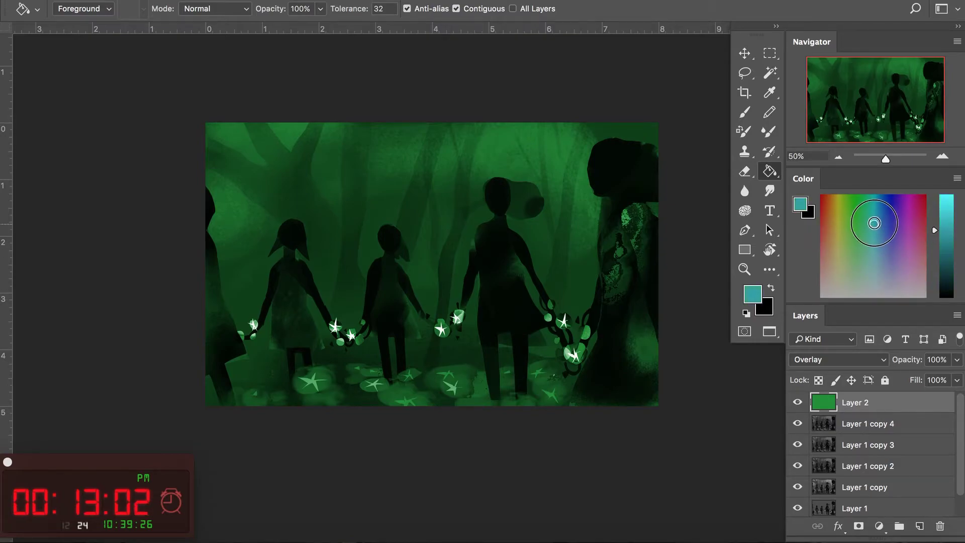
left_click_drag(886, 224, 872, 205)
left_click(507, 247)
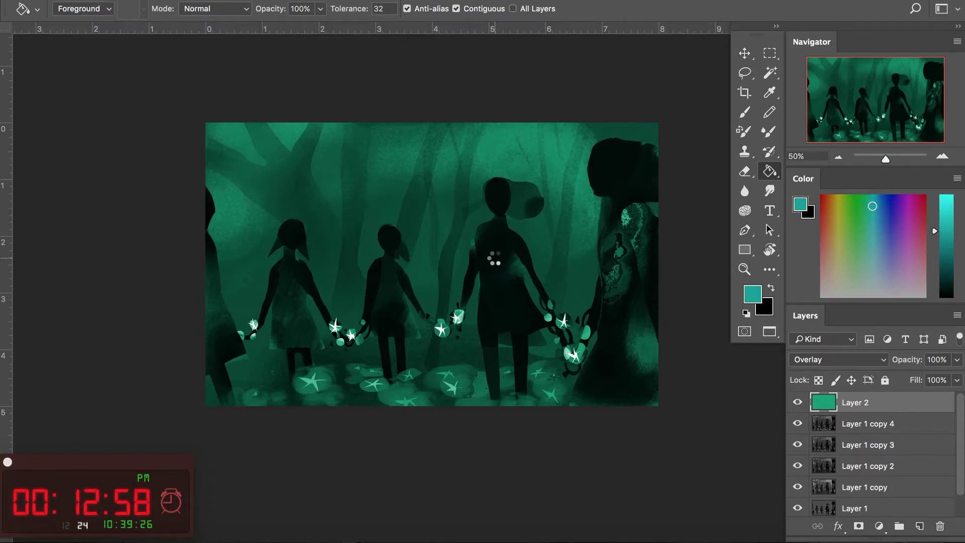
left_click_drag(866, 209, 860, 216)
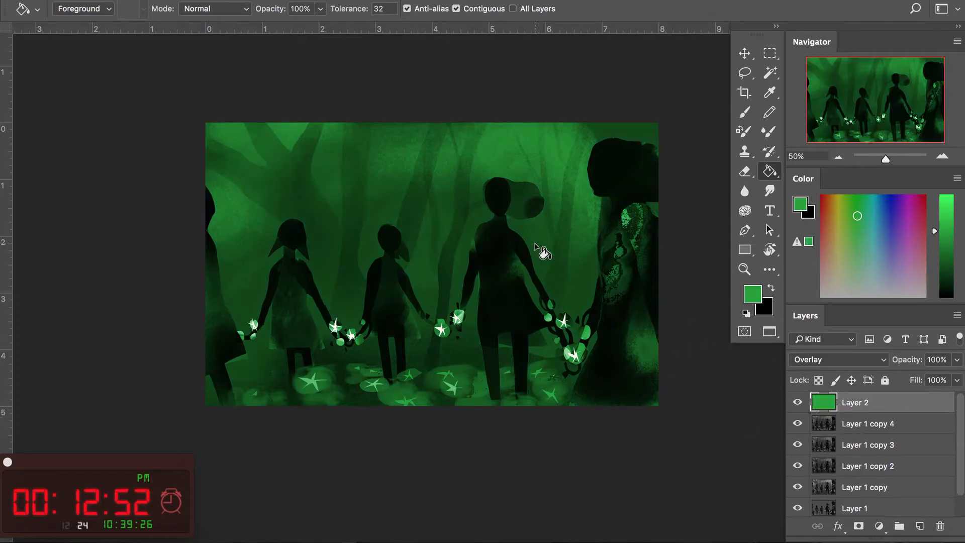
key("w")
left_click(629, 180)
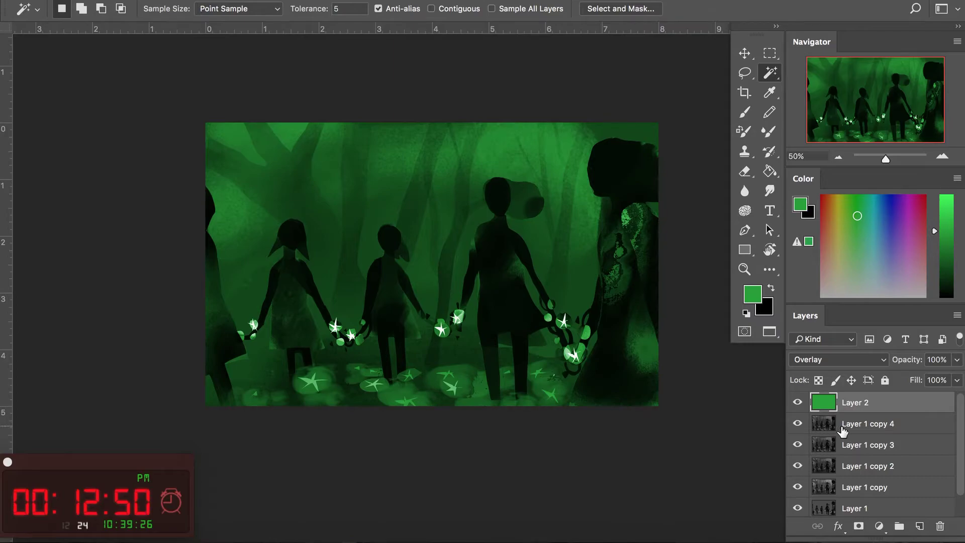
On Layer 1 copy 4, lasso-select the silhouettes: a dress, the left edge and the middle torso.
left_click(842, 426)
left_click(623, 165)
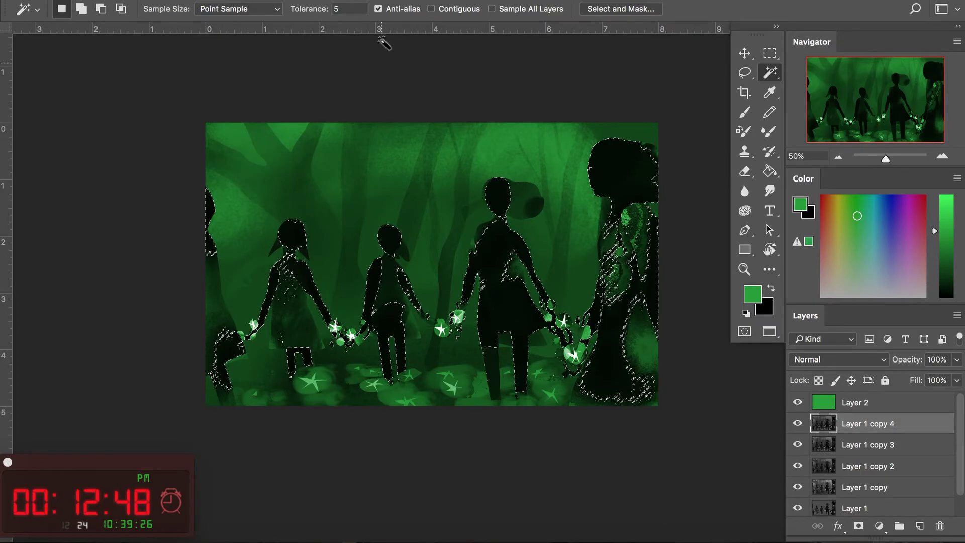
key("l")
mouse_move(279, 272)
left_mouse_down()
mouse_move(272, 336)
mouse_move(312, 348)
mouse_move(315, 322)
mouse_move(289, 259)
left_mouse_up()
mouse_move(215, 254)
left_mouse_down()
mouse_move(215, 291)
mouse_move(240, 343)
mouse_move(216, 362)
mouse_move(241, 405)
left_mouse_up()
mouse_move(412, 287)
left_mouse_down()
mouse_move(377, 280)
mouse_move(398, 302)
mouse_move(391, 257)
mouse_move(398, 261)
left_mouse_up()
Add the hair bun, right figure and third figure's legs, then activate Layer 2 with olive colour.
mouse_move(496, 223)
left_mouse_down()
mouse_move(511, 209)
mouse_move(538, 209)
mouse_move(496, 162)
left_mouse_up()
mouse_move(610, 199)
left_mouse_down()
mouse_move(593, 333)
mouse_move(679, 377)
mouse_move(647, 218)
left_mouse_up()
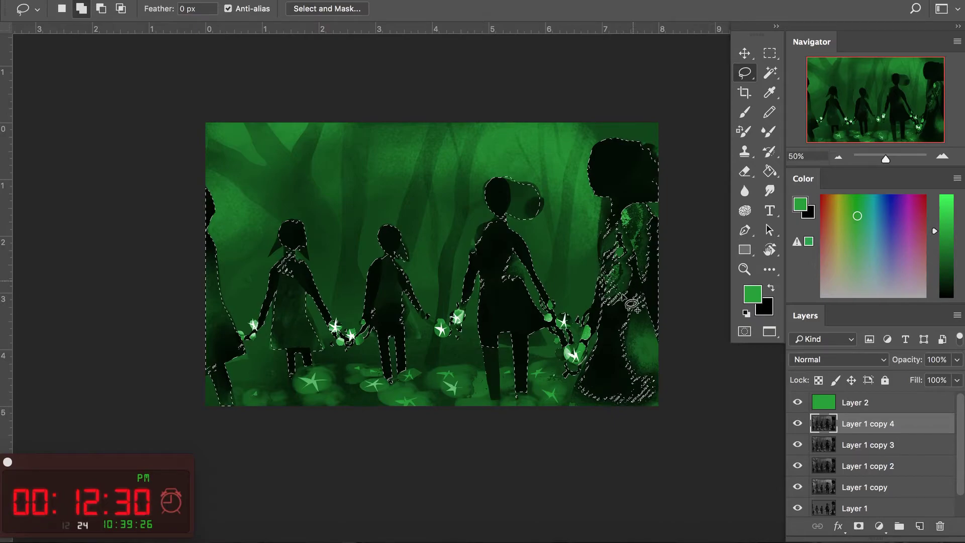
left_click_drag(485, 341, 500, 397)
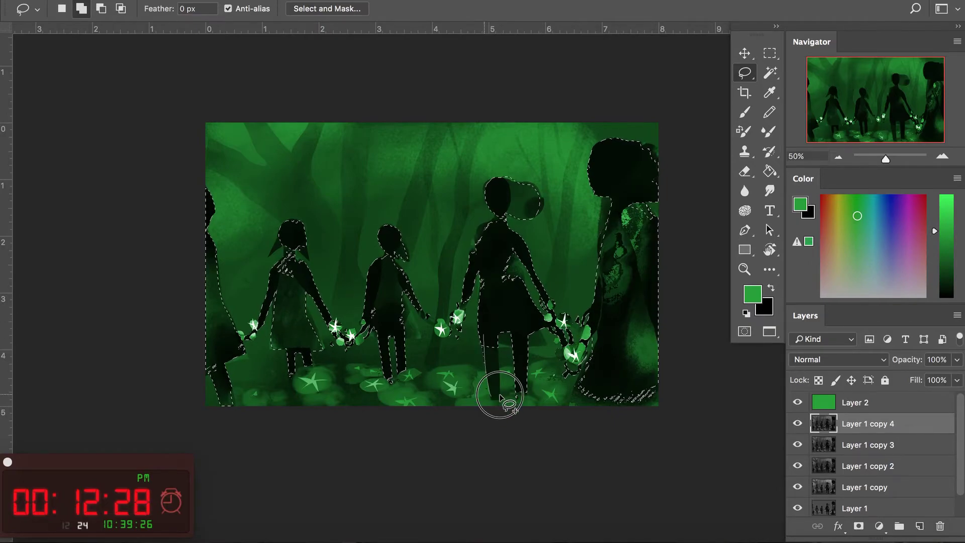
left_click_drag(502, 344, 503, 347)
left_click(864, 402)
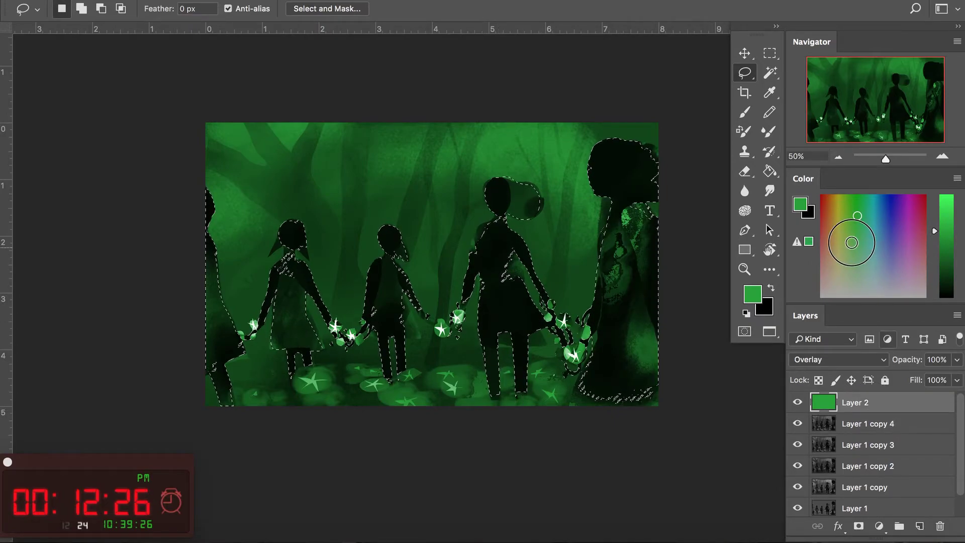
left_click(838, 217)
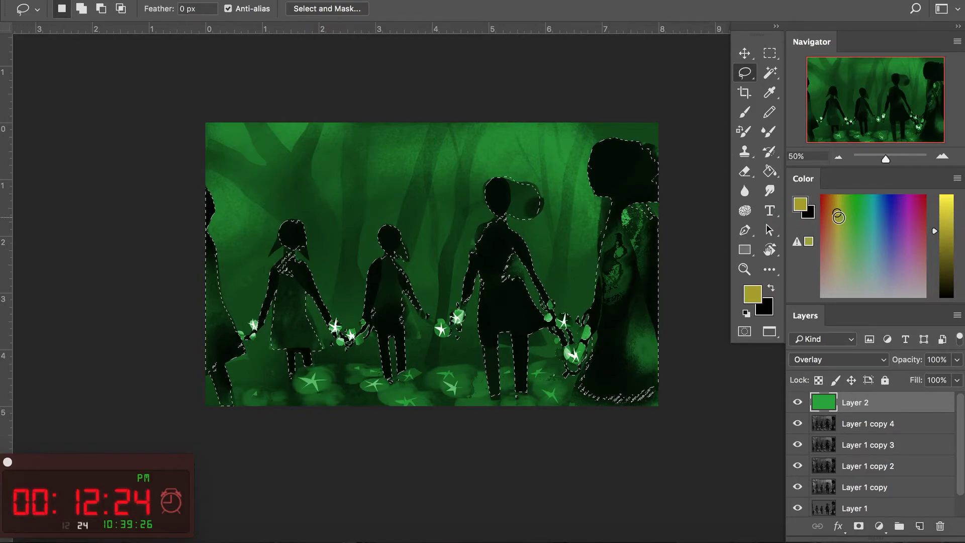
Paint Bucket fill the selected figures on Layer 2 with an olive-brown tint.
key("g")
left_click(625, 254)
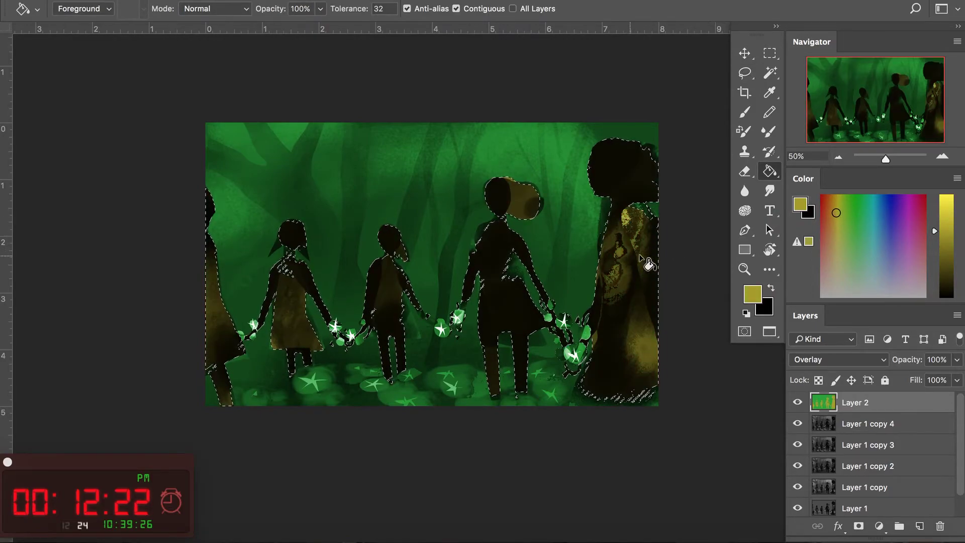
left_click(824, 218)
left_click(826, 218)
left_click(603, 266)
key("ctrl+z")
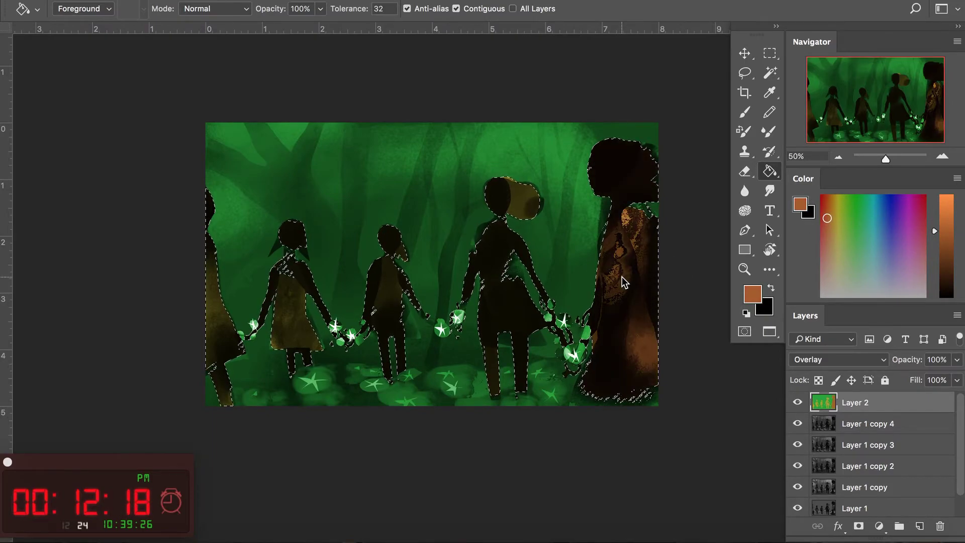
key("ctrl+shift+z")
Brush a blue tint over the woman's hair bun.
key("b")
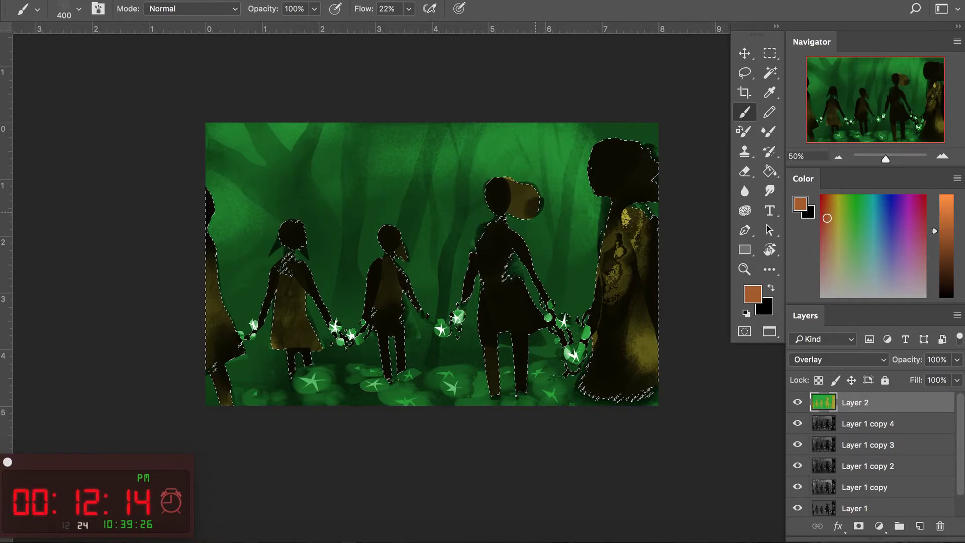
left_click(903, 224)
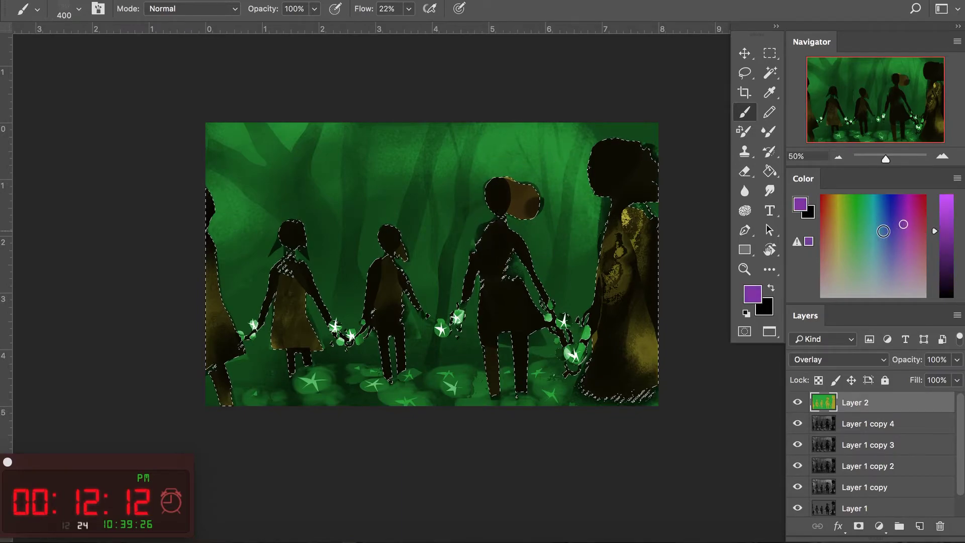
left_click_drag(853, 244, 841, 241)
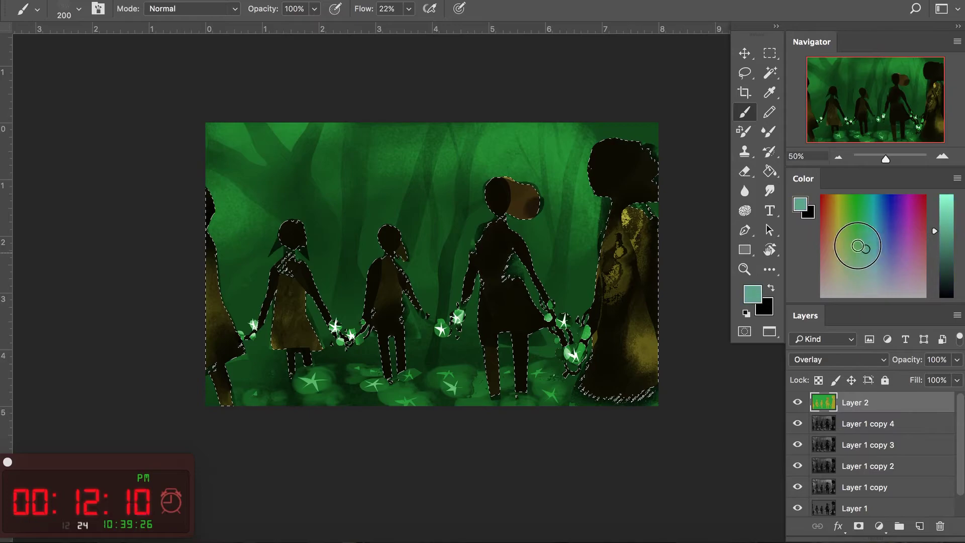
left_click_drag(846, 233, 837, 195)
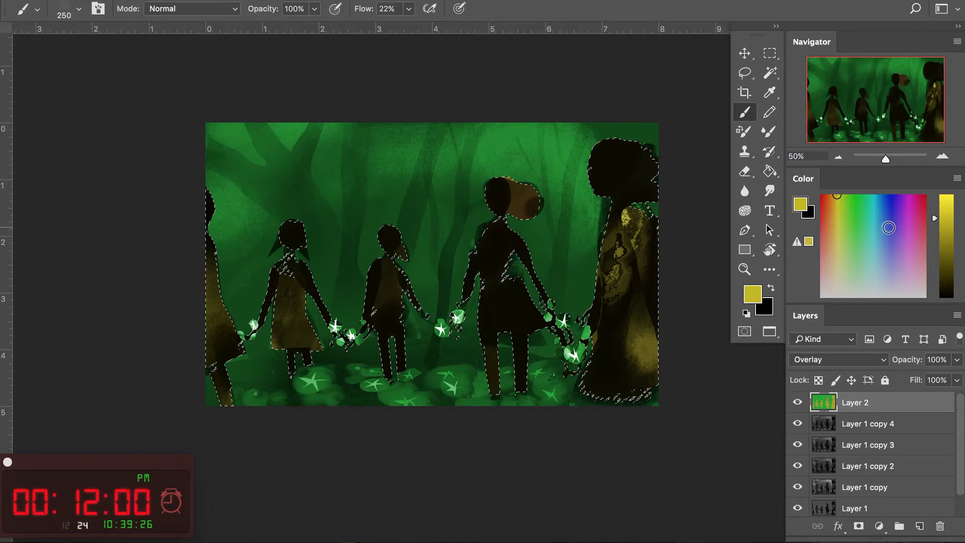
left_click(886, 227)
left_click_drag(484, 235, 523, 201)
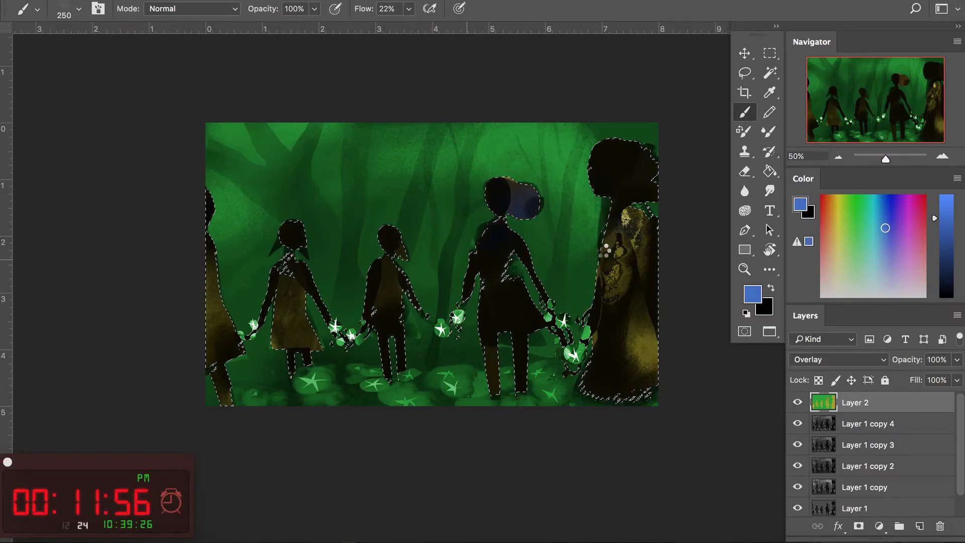
At 50% brush opacity, darken the right figure's texture and the left figures' dresses, then deselect.
key("5")
left_click_drag(631, 276, 640, 269)
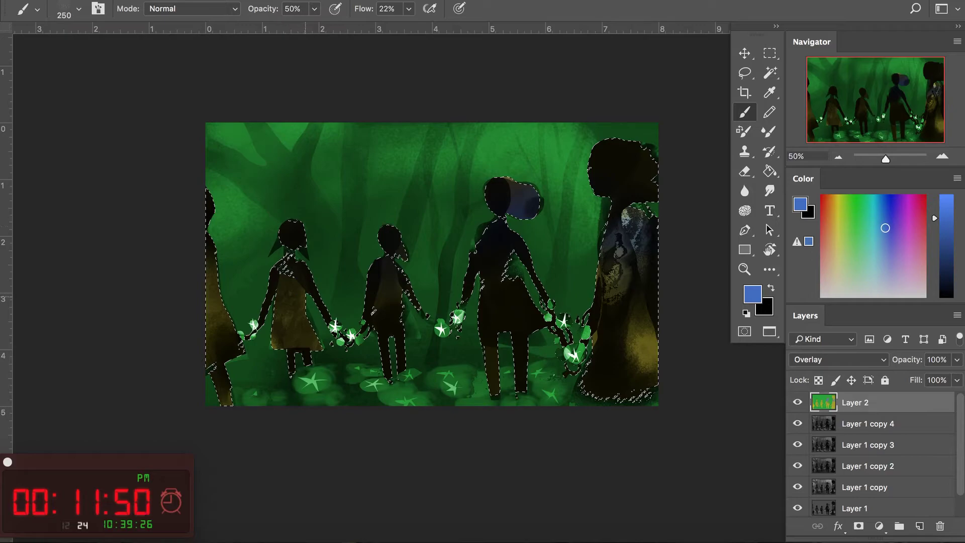
left_click_drag(290, 287, 286, 274)
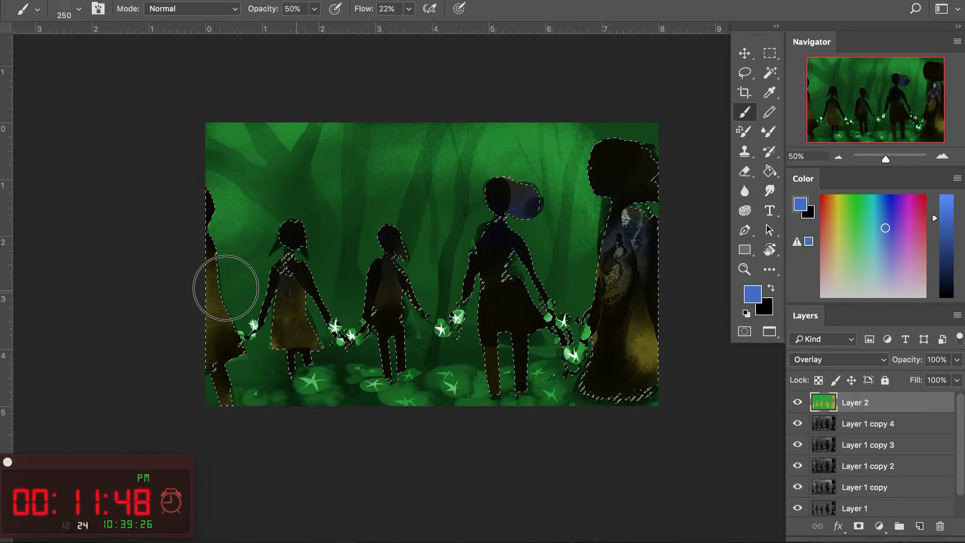
left_click_drag(213, 277, 205, 280)
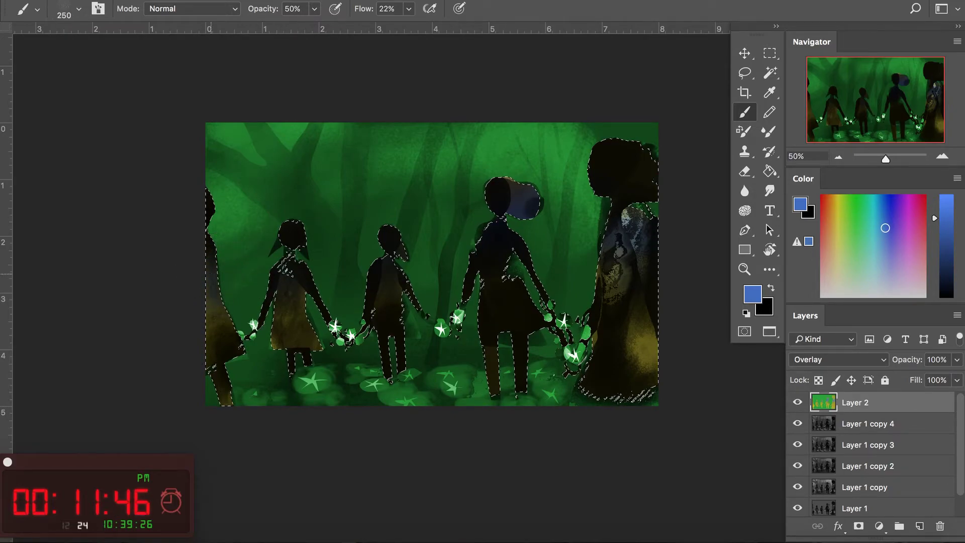
key("ctrl+d")
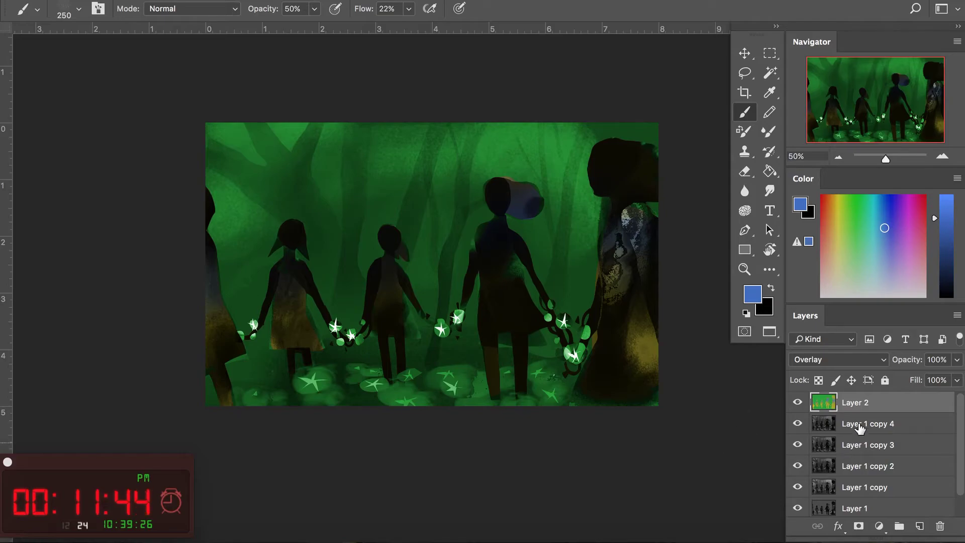
Wash the ground and stones at the figures' feet with blue-purple.
mouse_move(851, 210)
left_mouse_down()
mouse_move(895, 220)
mouse_move(935, 199)
mouse_move(893, 219)
left_mouse_up()
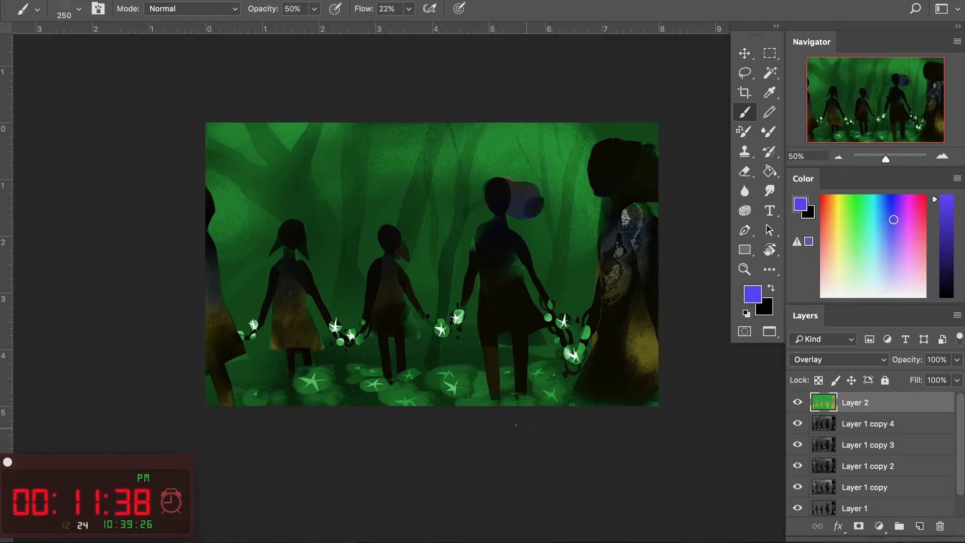
mouse_move(549, 403)
left_mouse_down()
mouse_move(459, 401)
mouse_move(424, 381)
mouse_move(317, 398)
mouse_move(228, 390)
left_mouse_up()
mouse_move(400, 373)
left_mouse_down()
mouse_move(508, 371)
mouse_move(299, 365)
left_mouse_up()
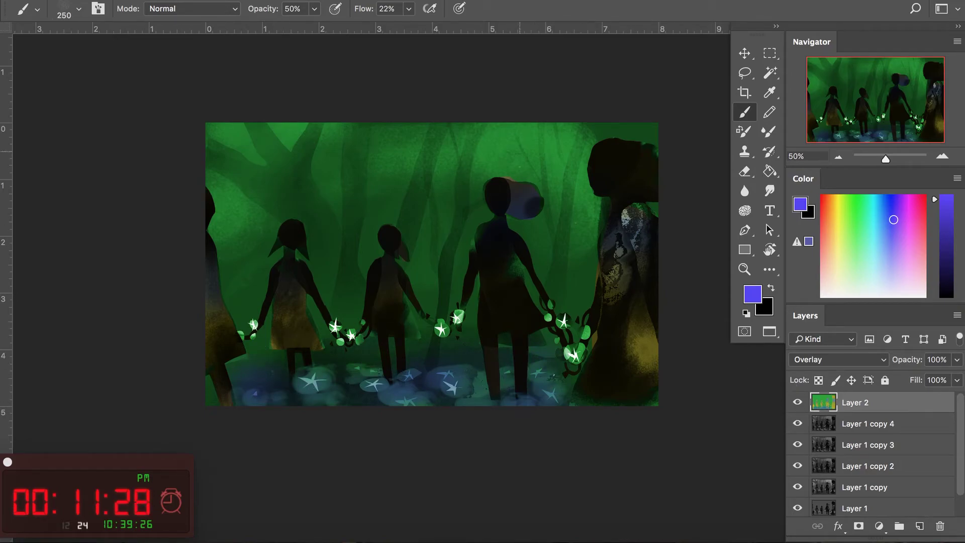
Magic Wand-select the green forest background around the figures and pick a muted green.
key("w")
left_click(499, 158)
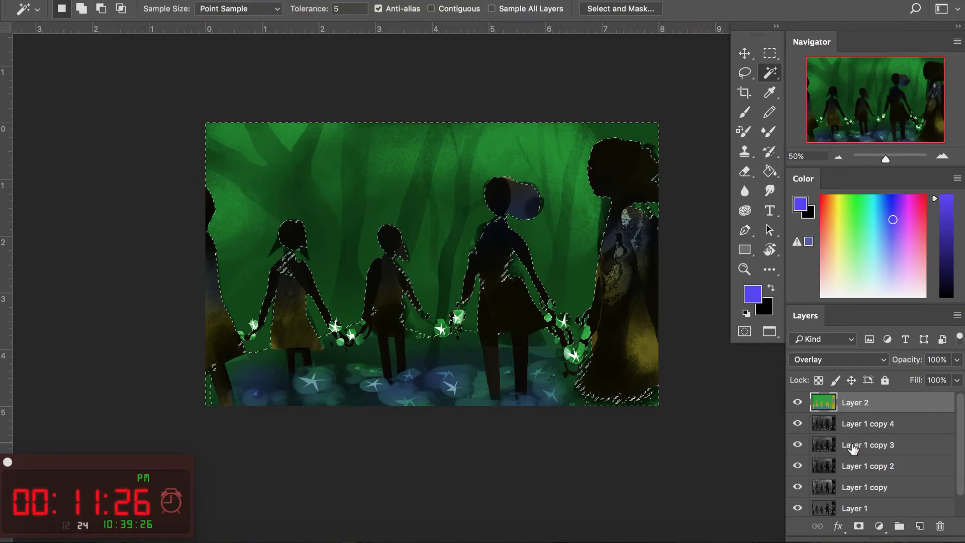
left_click_drag(855, 243, 861, 253)
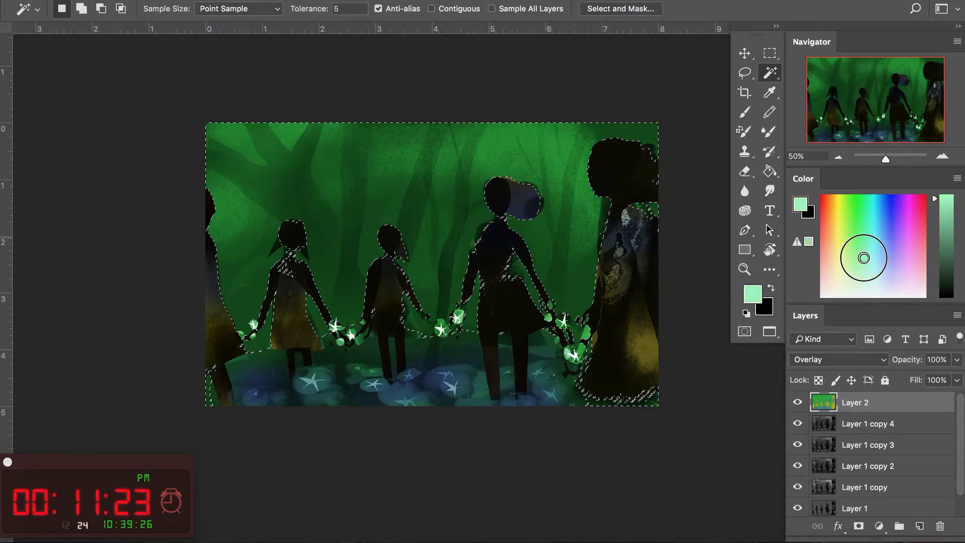
left_click(945, 226)
Set up the textured Splerdge brush at 400 px with light blue paint.
key("b")
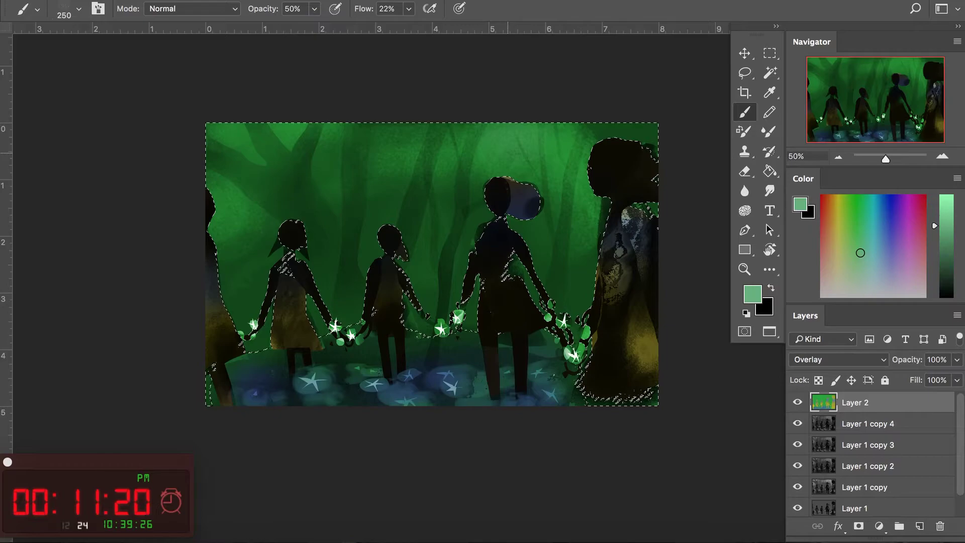
right_click(444, 234)
left_click(164, 174)
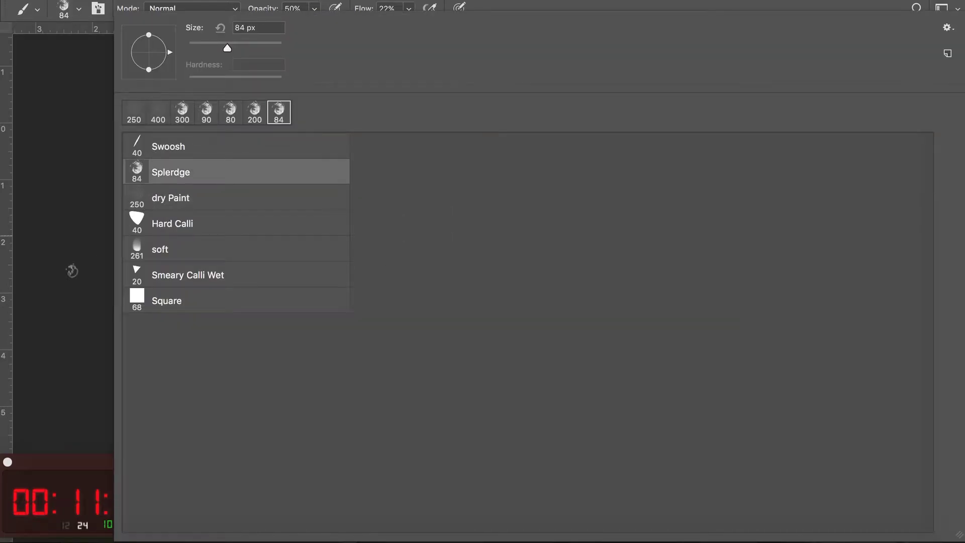
left_click(70, 268)
key("bracketright")
key("bracketright")
key("bracketright")
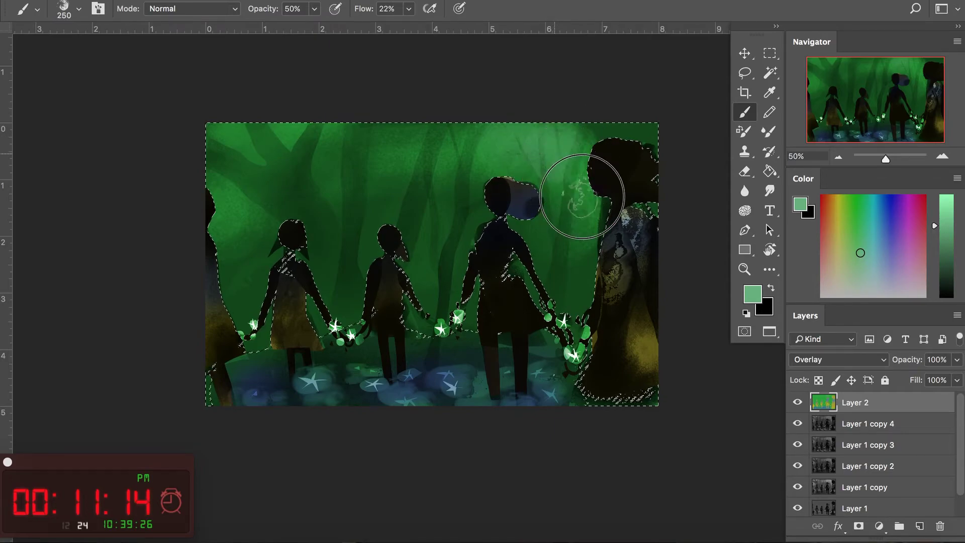
left_click(878, 267)
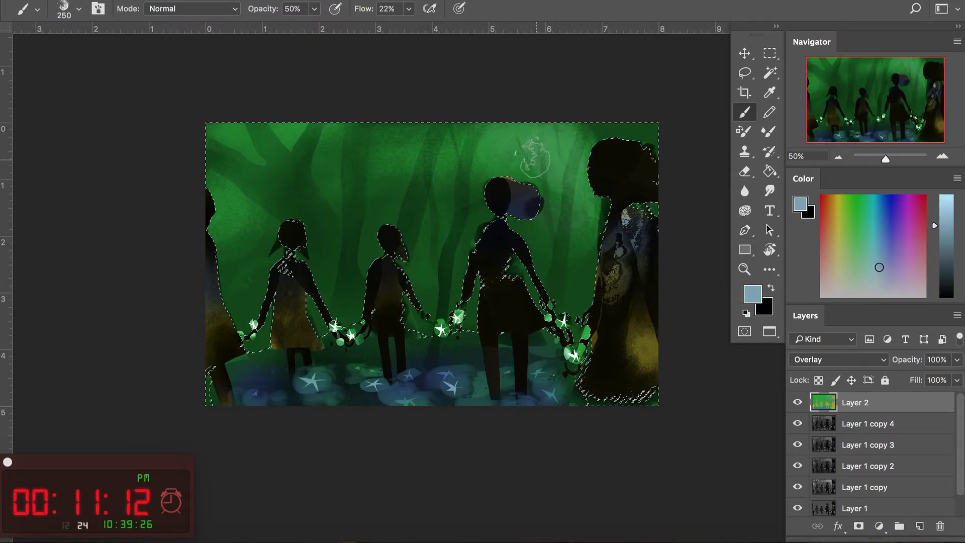
key("bracketright")
key("bracketright")
Paint an even grey-blue haze across the upper sky and trees, then deselect.
left_click_drag(466, 168, 253, 216)
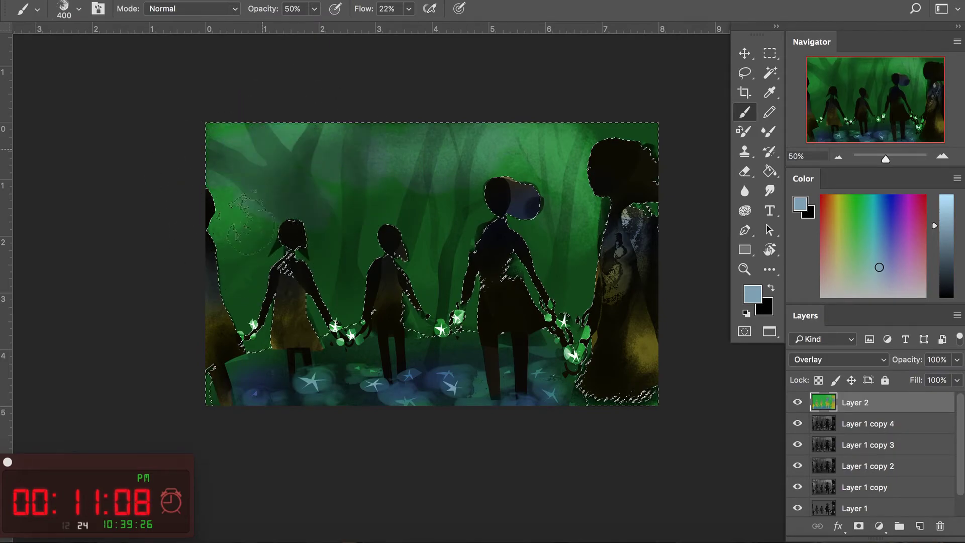
key("ctrl+z")
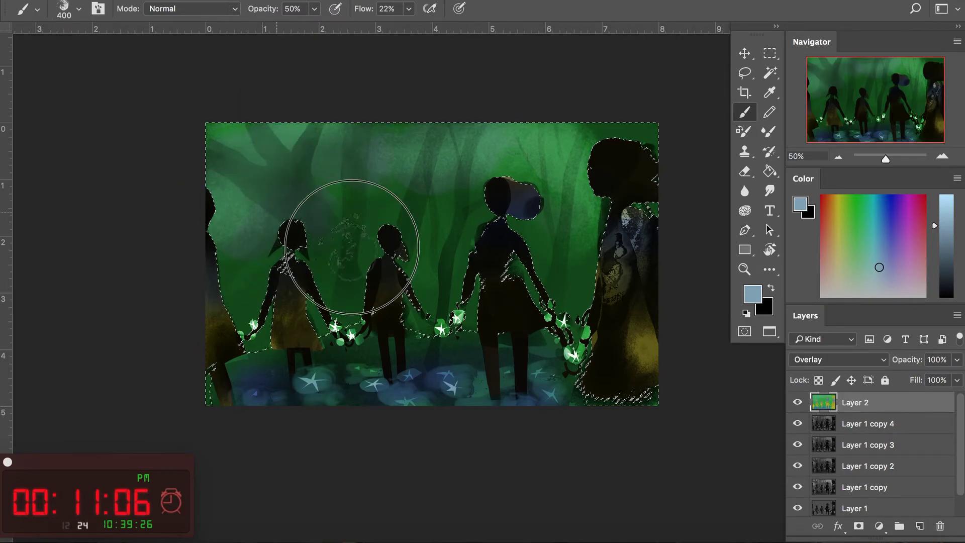
left_click_drag(431, 194, 404, 189)
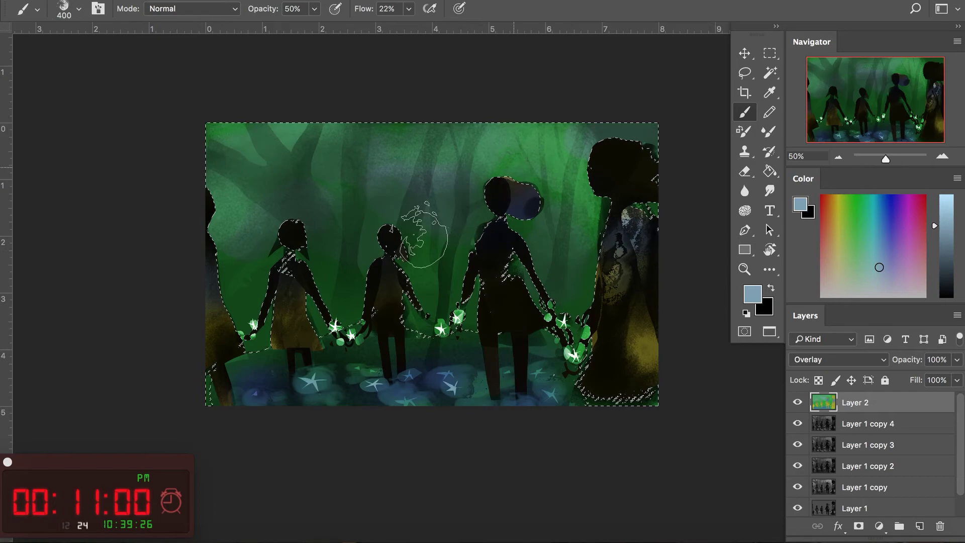
left_click_drag(232, 119, 559, 173)
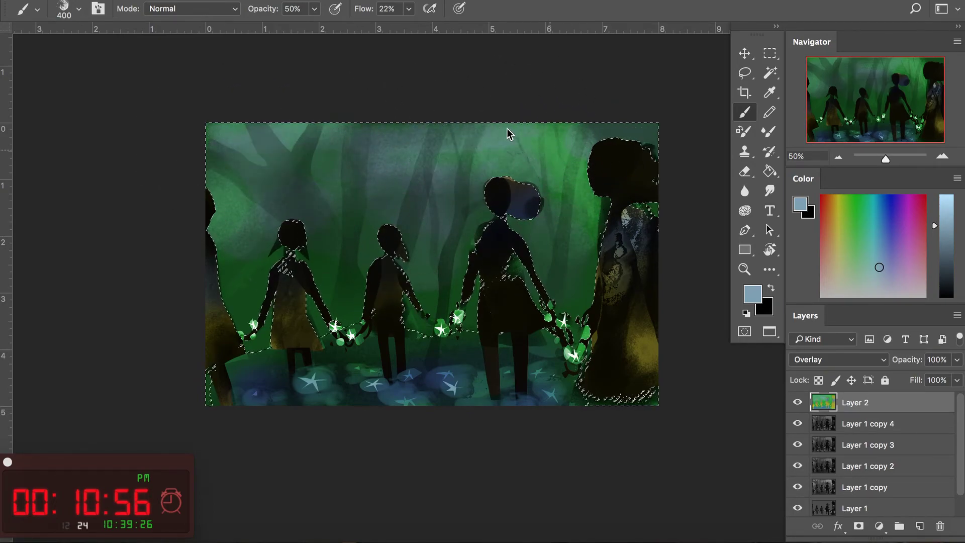
left_click_drag(453, 108, 305, 206)
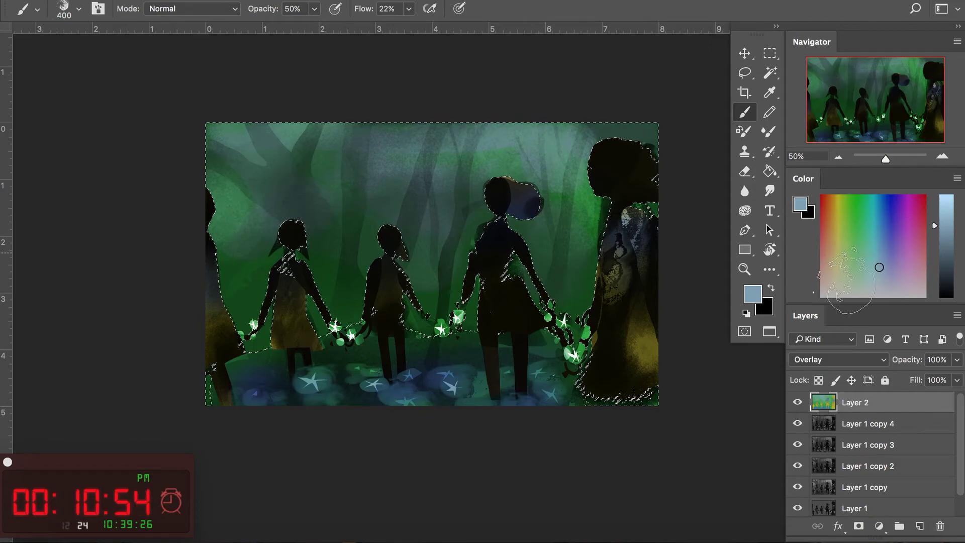
key("ctrl+d")
Duplicate Layer 2 and shift the copy's midtones in Color Balance.
key("ctrl+j")
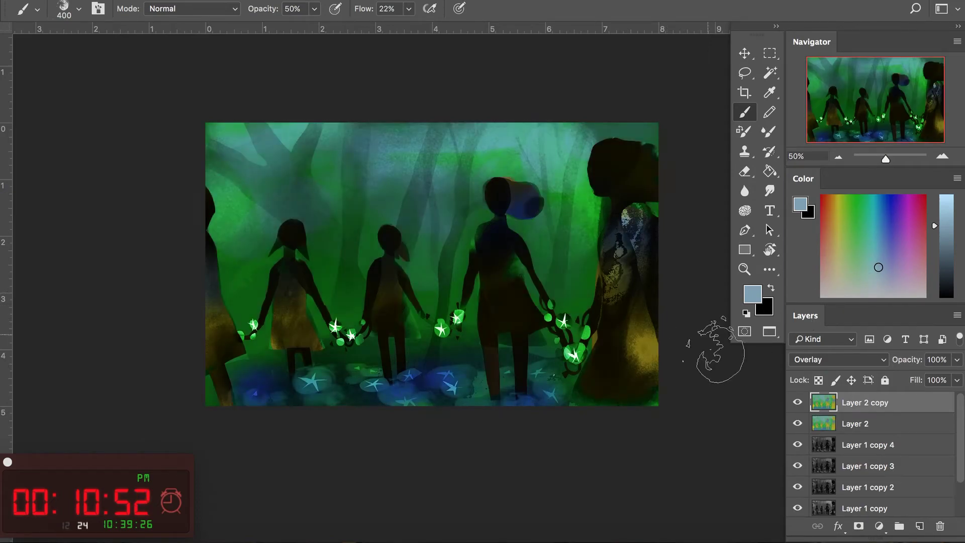
key("ctrl+b")
left_click_drag(639, 196, 626, 196)
mouse_move(707, 159)
left_mouse_down()
mouse_move(755, 166)
mouse_move(780, 196)
left_mouse_up()
left_click_drag(779, 159, 634, 158)
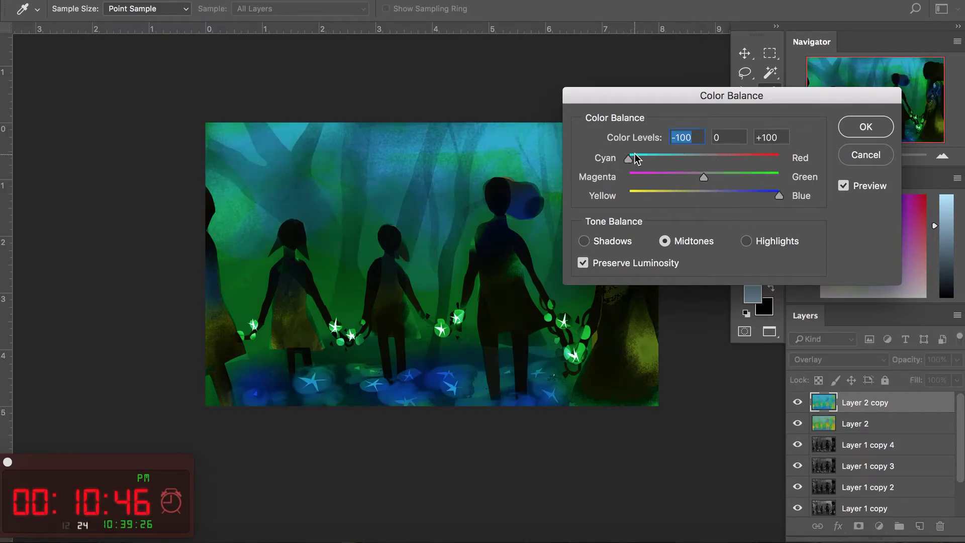
left_click_drag(711, 156, 761, 161)
Set Color Balance highlights to +82/+1/+88, apply, and fade the layer to 22% opacity.
left_click(746, 241)
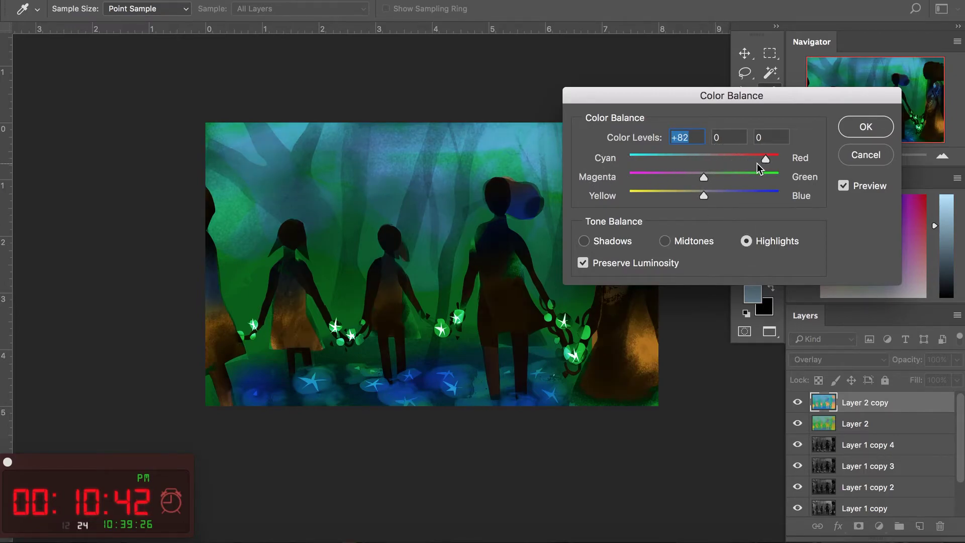
mouse_move(691, 195)
left_mouse_down()
mouse_move(676, 198)
mouse_move(725, 195)
mouse_move(643, 175)
left_mouse_up()
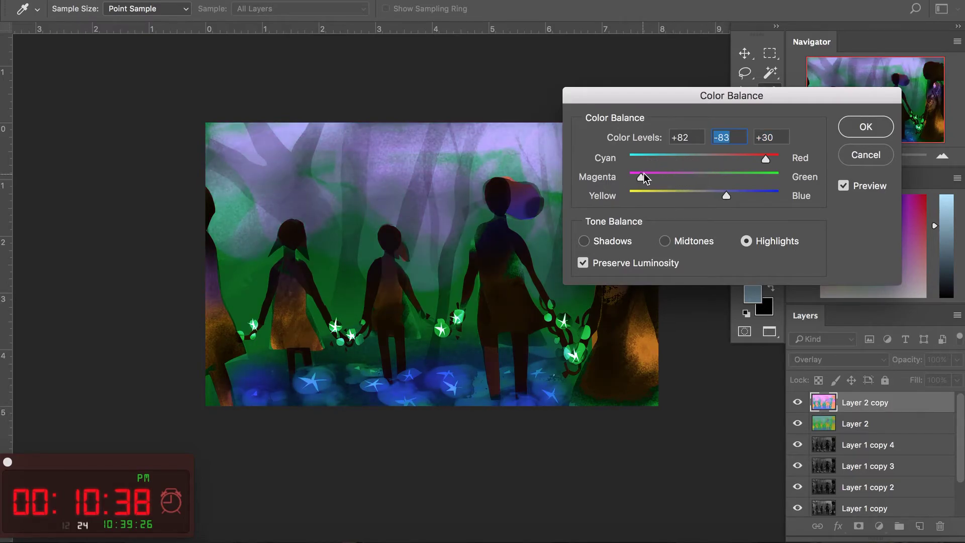
left_click_drag(754, 198, 770, 196)
left_click_drag(641, 177, 702, 176)
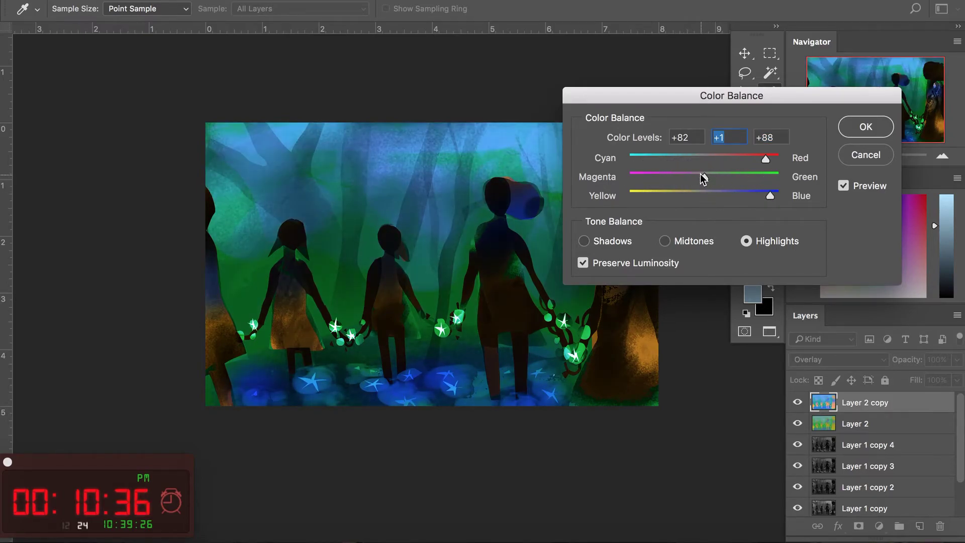
key("Return")
mouse_move(957, 359)
left_mouse_down()
mouse_move(891, 380)
mouse_move(903, 377)
left_mouse_up()
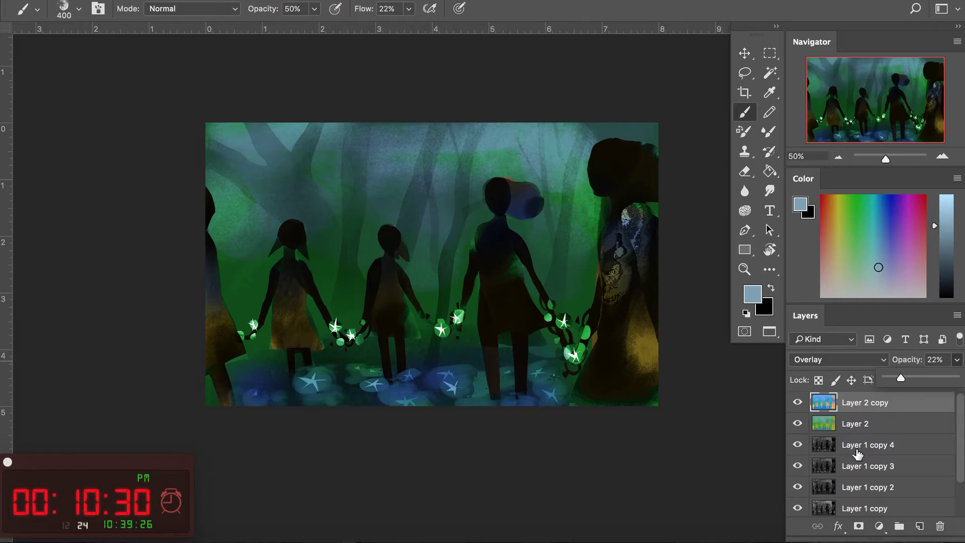
Stamp visible layers into a new layer, duplicate it, and push the copy's midtones toward cyan and blue.
key("ctrl+shift+alt+e")
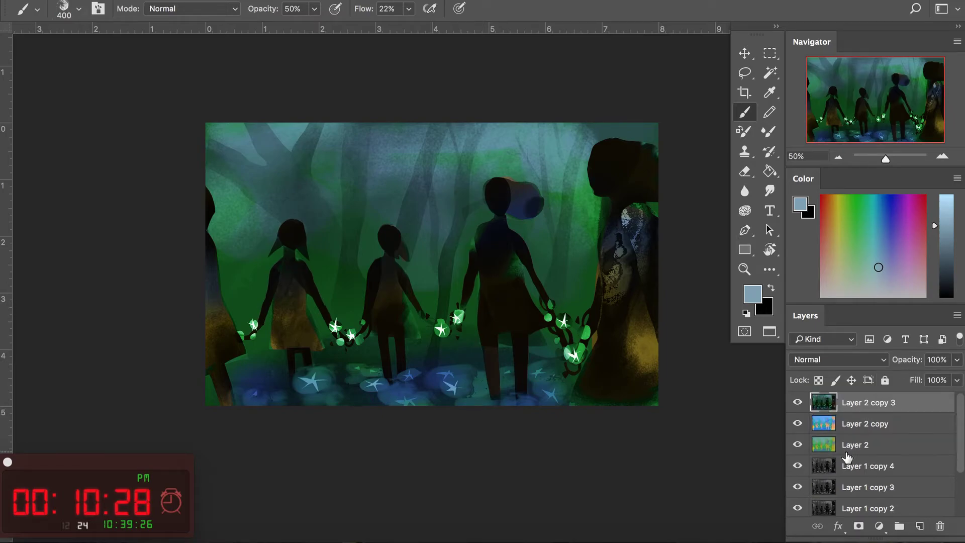
key("ctrl+j")
key("ctrl+b")
mouse_move(703, 159)
left_mouse_down()
mouse_move(720, 162)
mouse_move(685, 177)
left_mouse_up()
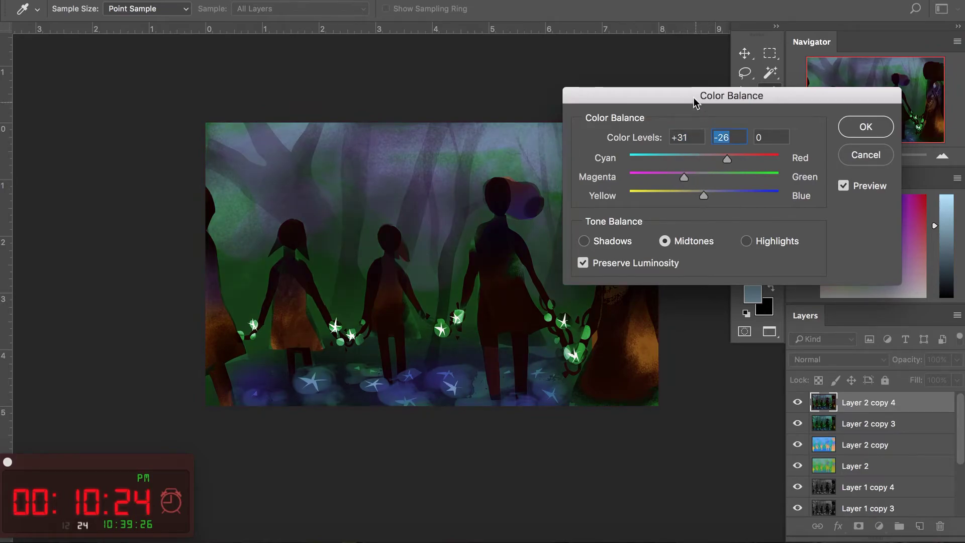
left_click_drag(696, 99, 783, 91)
mouse_move(750, 188)
left_mouse_down()
mouse_move(818, 188)
mouse_move(803, 190)
left_mouse_up()
mouse_move(777, 150)
left_mouse_down()
mouse_move(725, 151)
mouse_move(738, 153)
left_mouse_up()
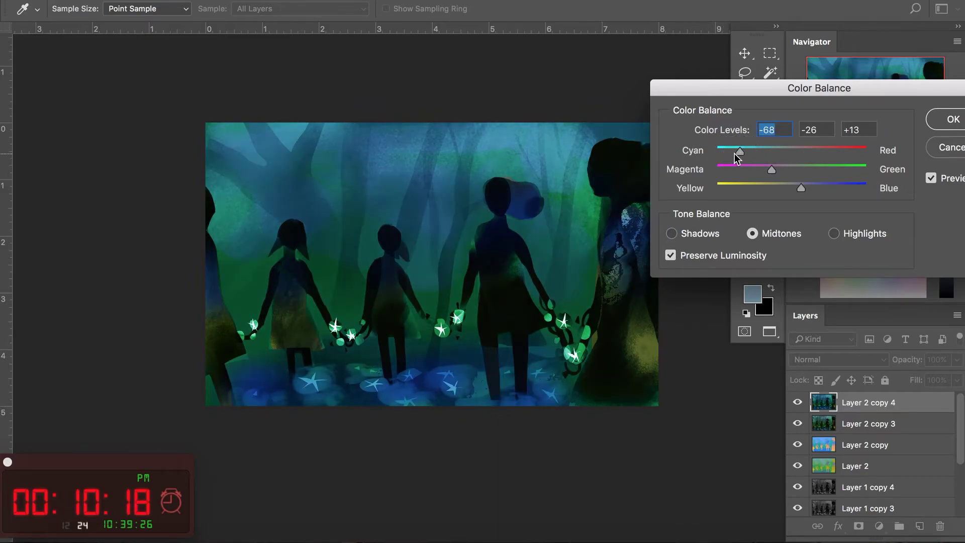
Shift highlights toward magenta and shadows toward cyan-blue, apply, then magic-wand the green background.
left_click(834, 234)
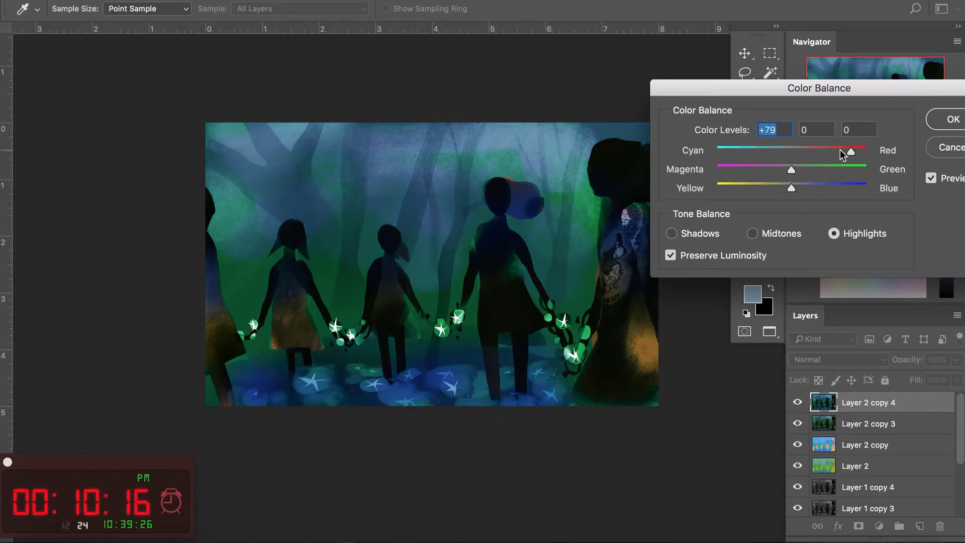
mouse_move(771, 172)
left_mouse_down()
mouse_move(745, 168)
mouse_move(768, 169)
mouse_move(779, 152)
mouse_move(822, 152)
mouse_move(789, 152)
left_mouse_up()
left_click(678, 236)
left_click_drag(791, 188, 802, 188)
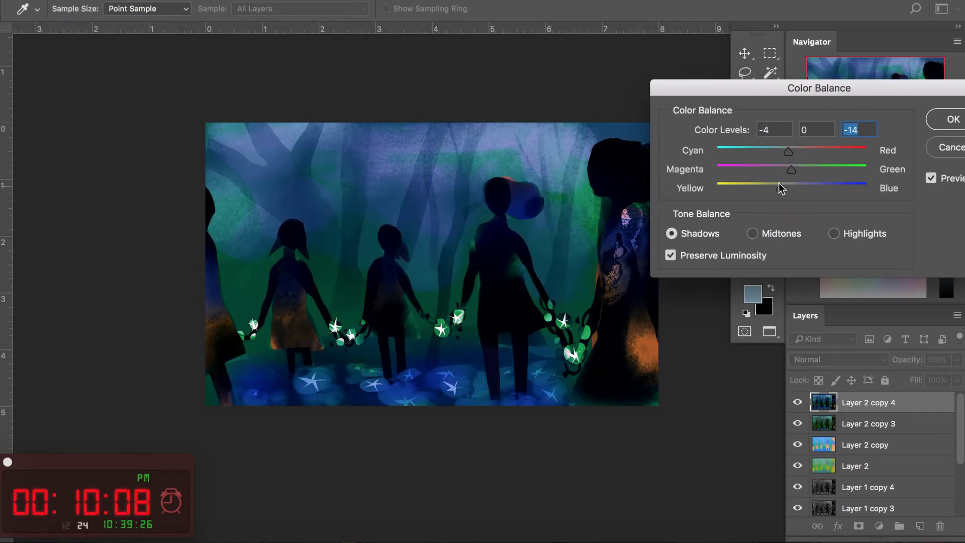
left_click_drag(733, 89, 631, 119)
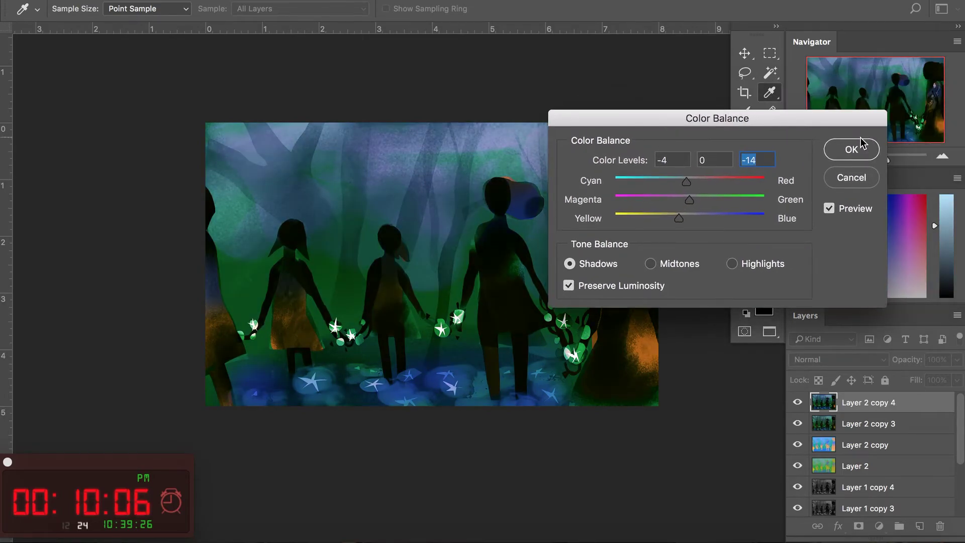
key("Return")
key("w")
left_click(338, 292)
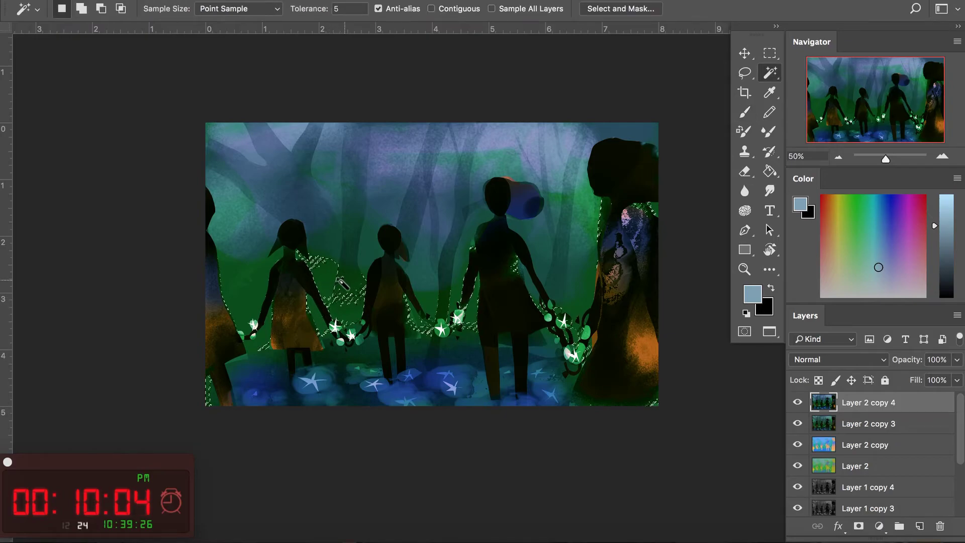
At 40% opacity, paint dark tan between the two left figures, then sampled water blue.
key("b")
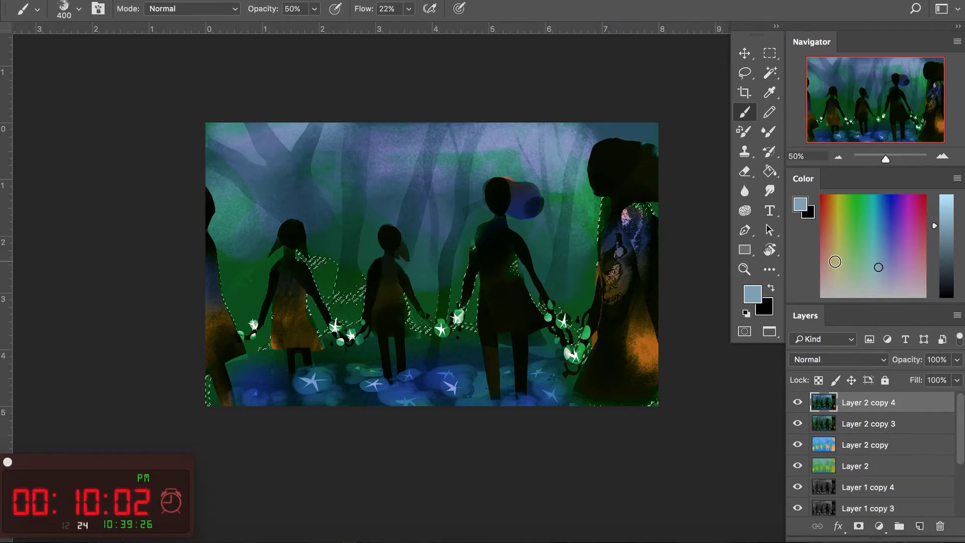
left_click(830, 261)
left_click(945, 243)
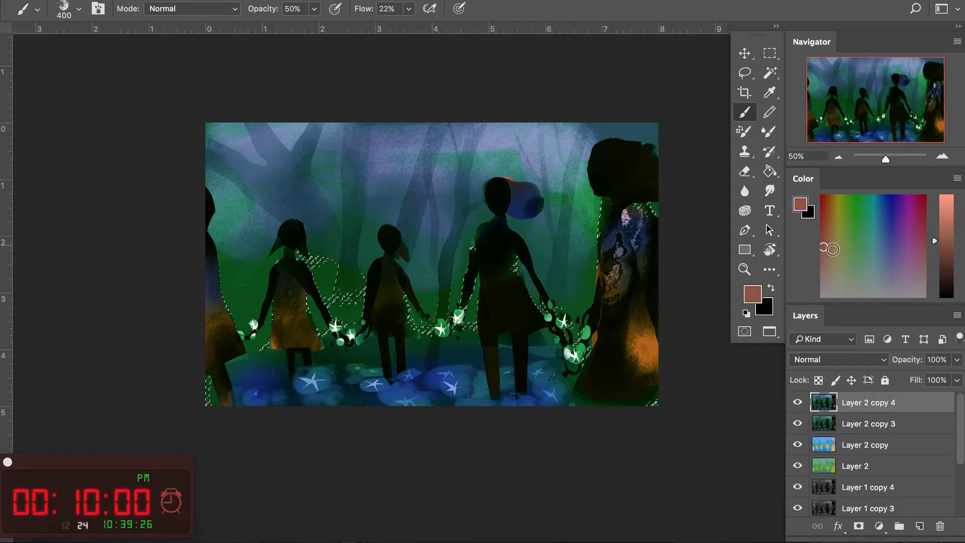
key("4")
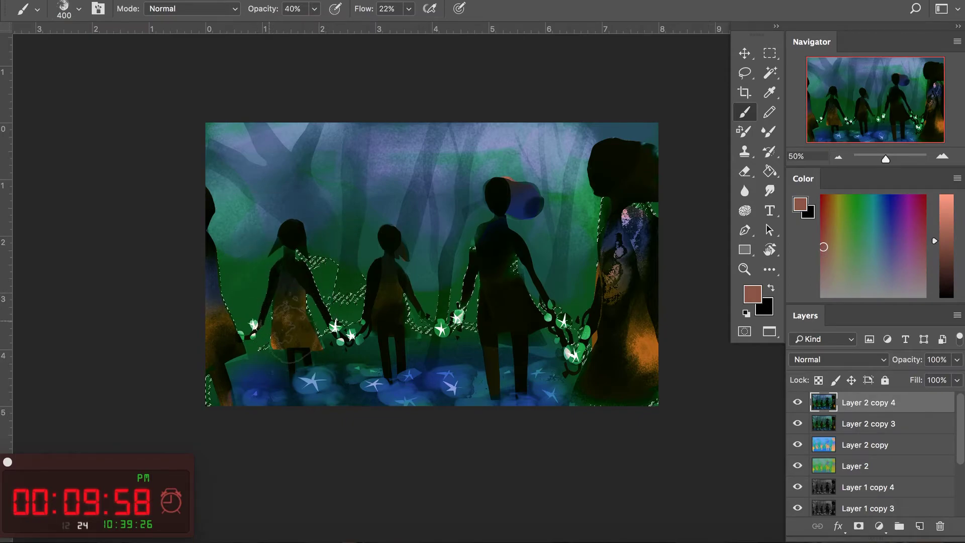
left_click_drag(337, 283, 495, 304)
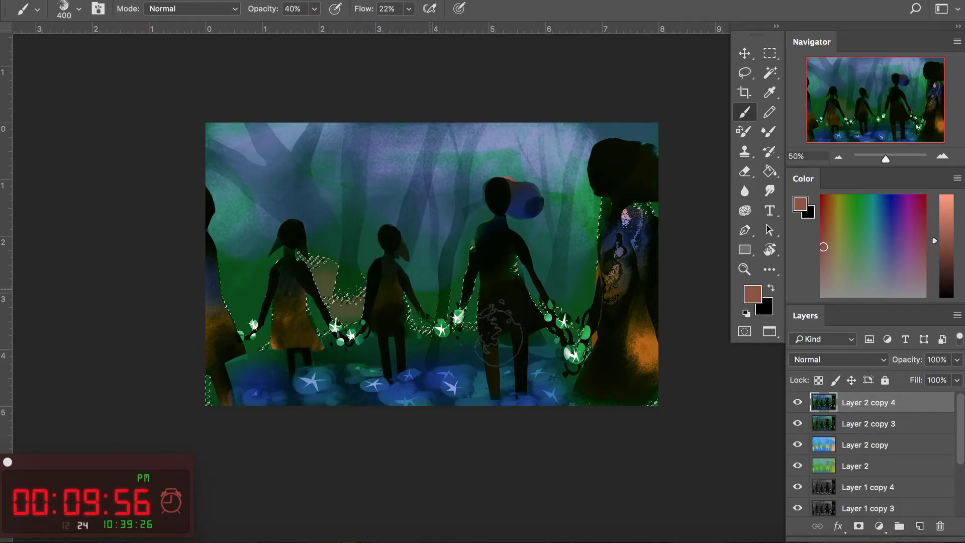
left_click(431, 372, "alt")
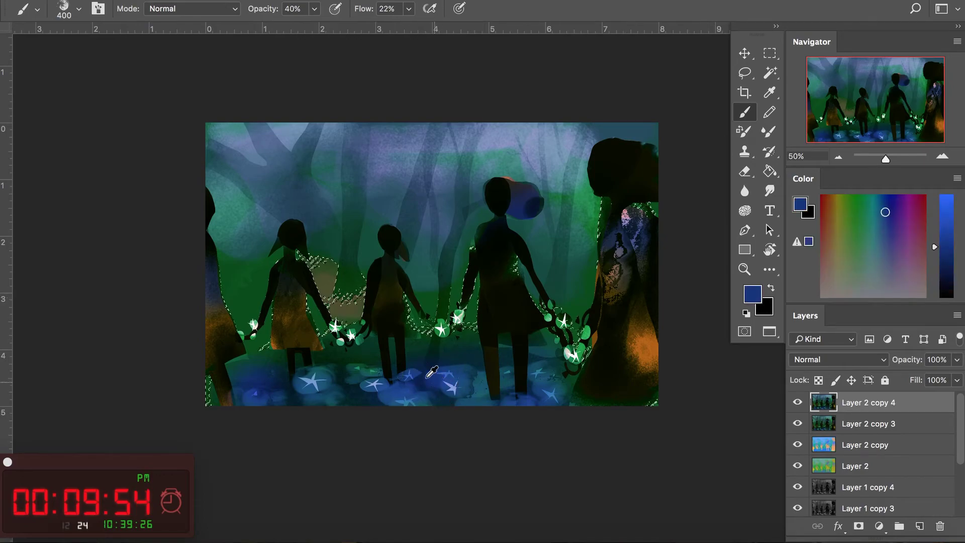
left_click_drag(333, 326, 364, 324)
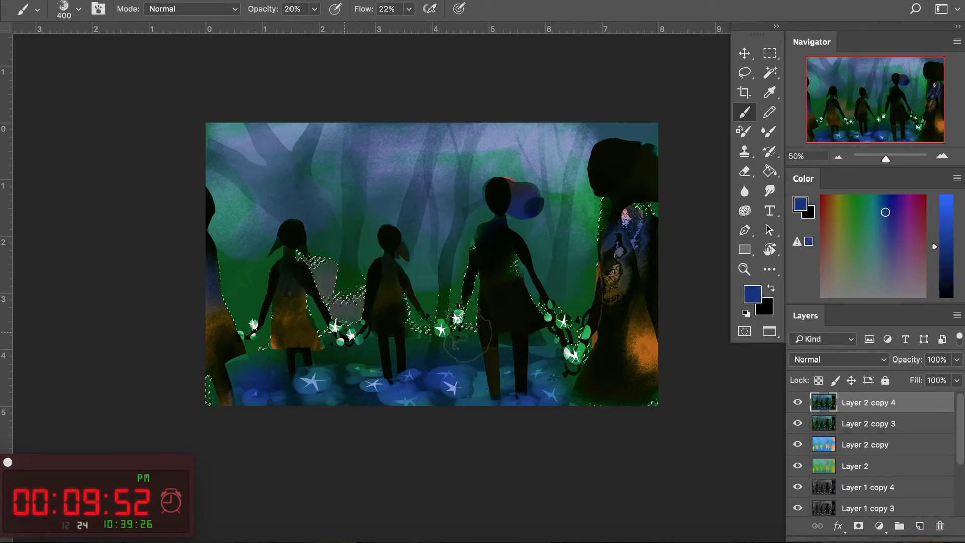
Add the green near the left figure to the selection, paint sampled dark green, and deselect.
key("w")
left_click(238, 289, "shift")
key("b")
left_click(331, 291, "alt")
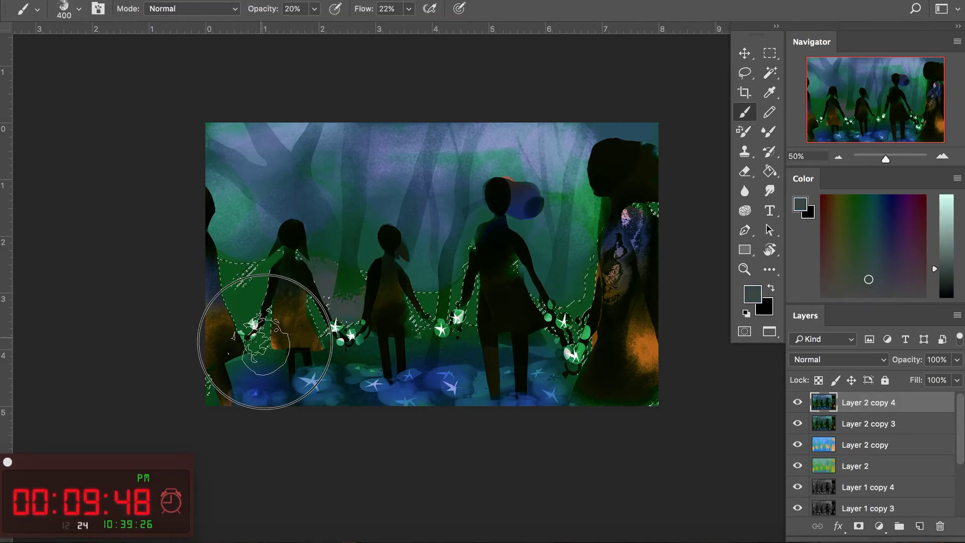
mouse_move(235, 273)
left_mouse_down()
mouse_move(291, 340)
mouse_move(327, 340)
left_mouse_up()
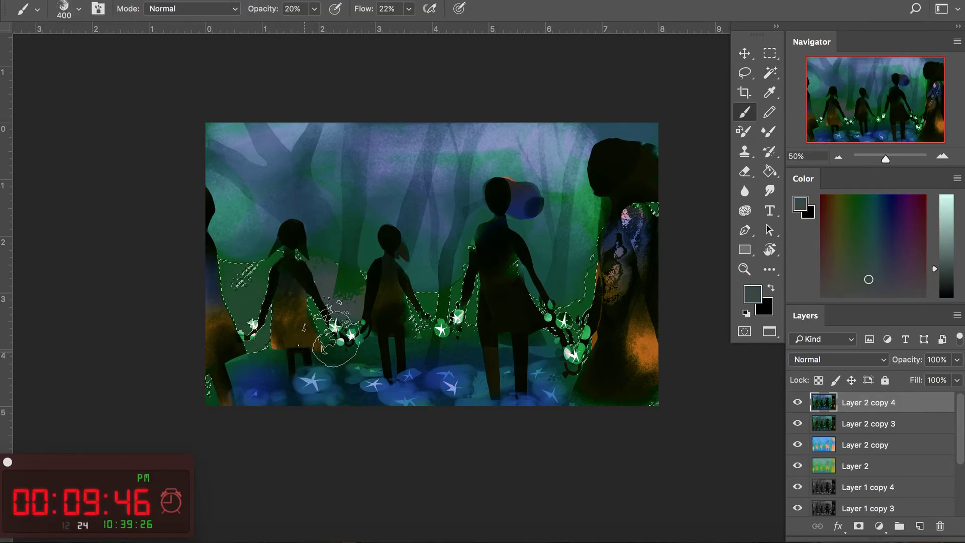
key("ctrl+d")
key("w")
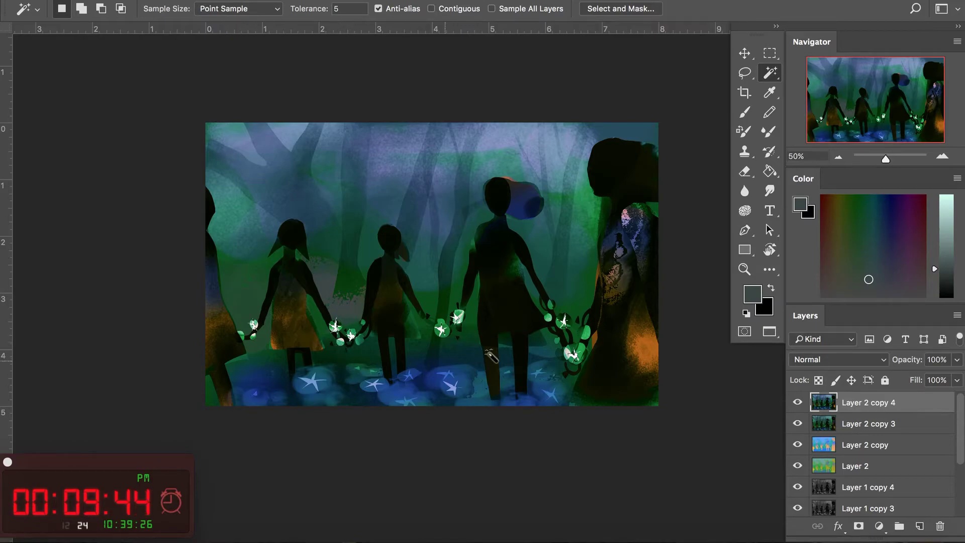
left_click_drag(883, 235, 833, 195)
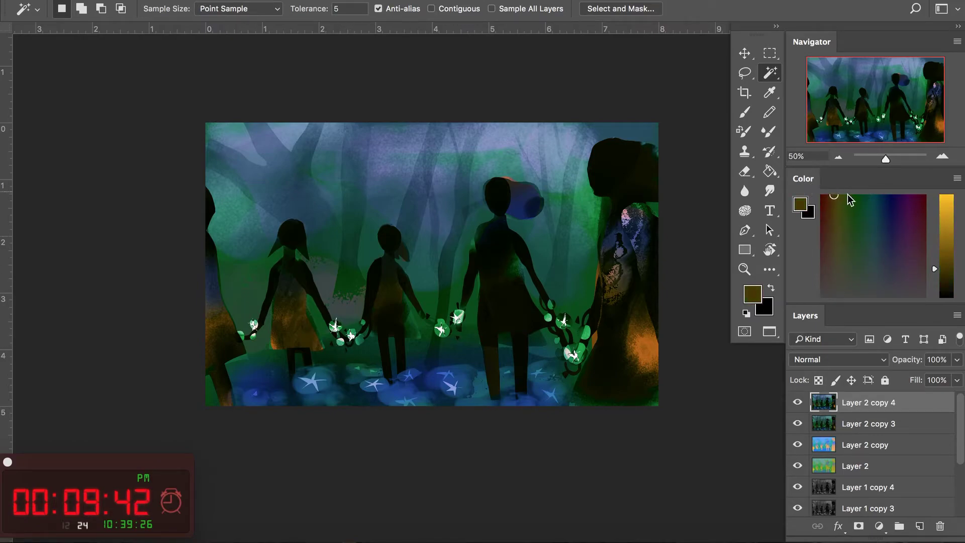
Paint a bright yellow glow over the stars held between the figures.
left_click_drag(936, 269, 943, 197)
left_click(836, 200)
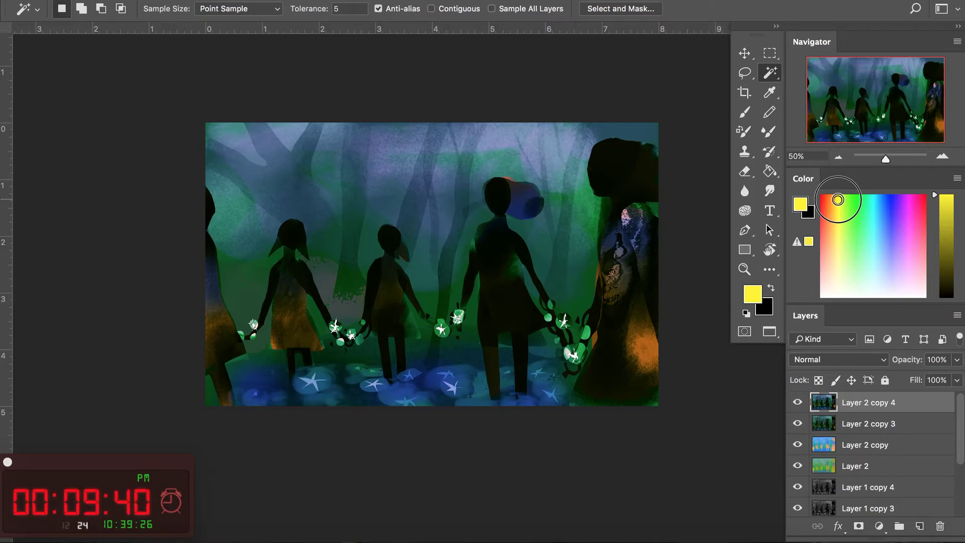
key("b")
mouse_move(485, 323)
left_mouse_down()
mouse_move(422, 332)
mouse_move(382, 322)
left_mouse_up()
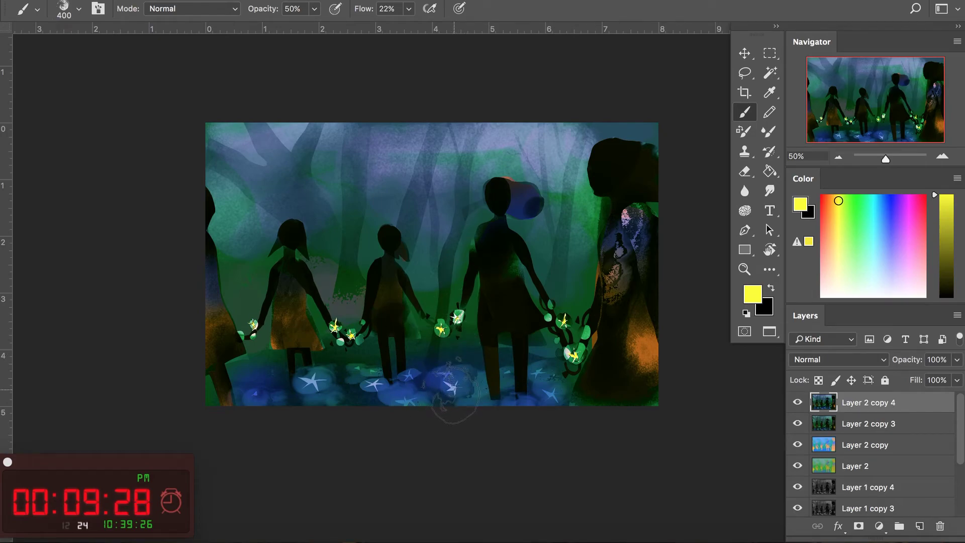
key("w")
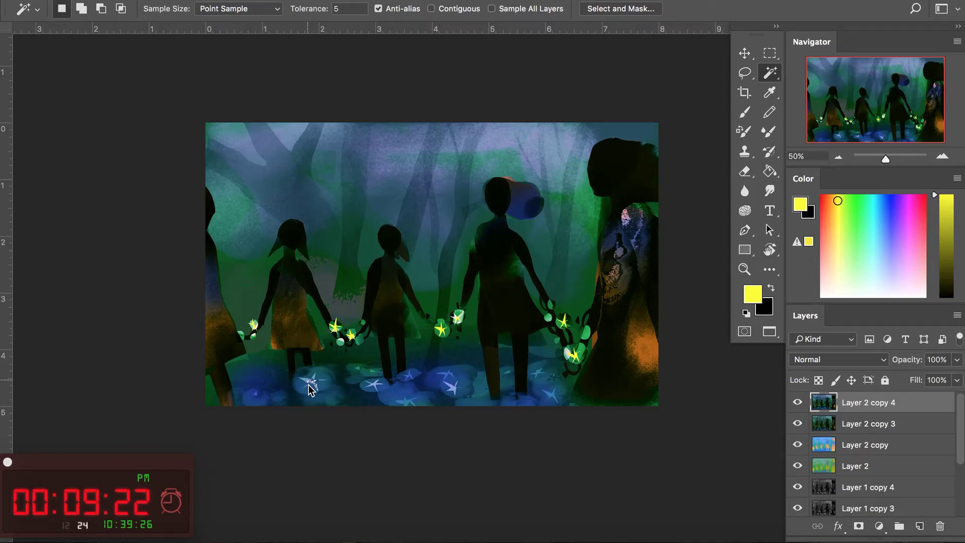
key("b")
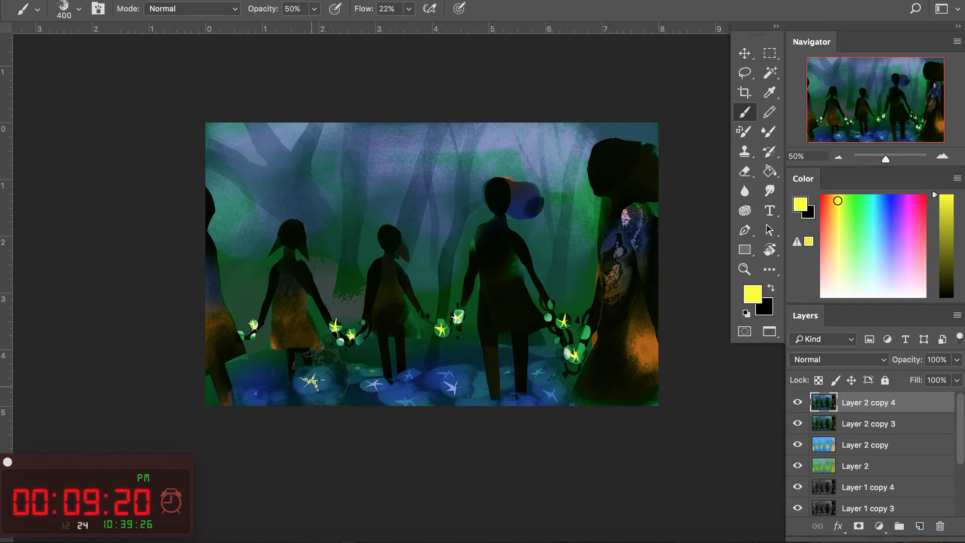
key("w")
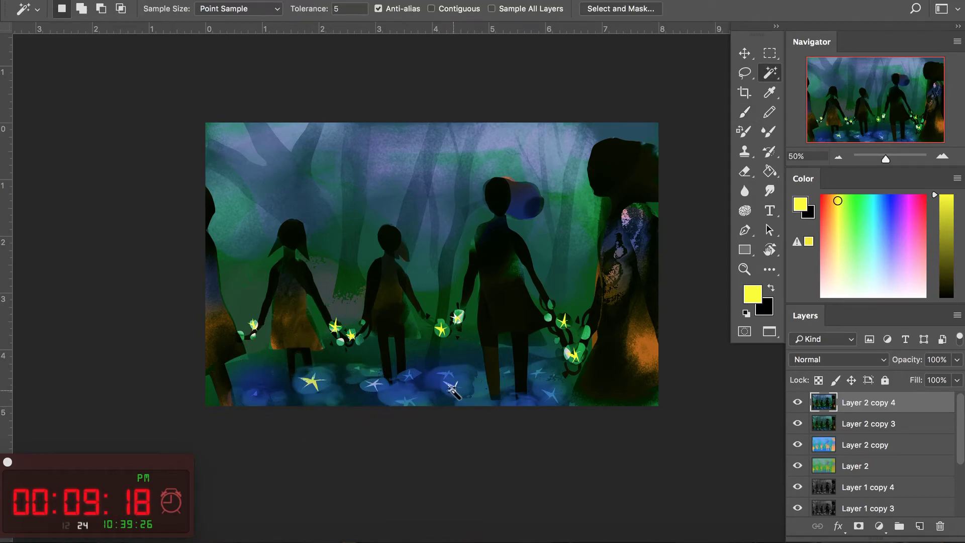
left_click(847, 428)
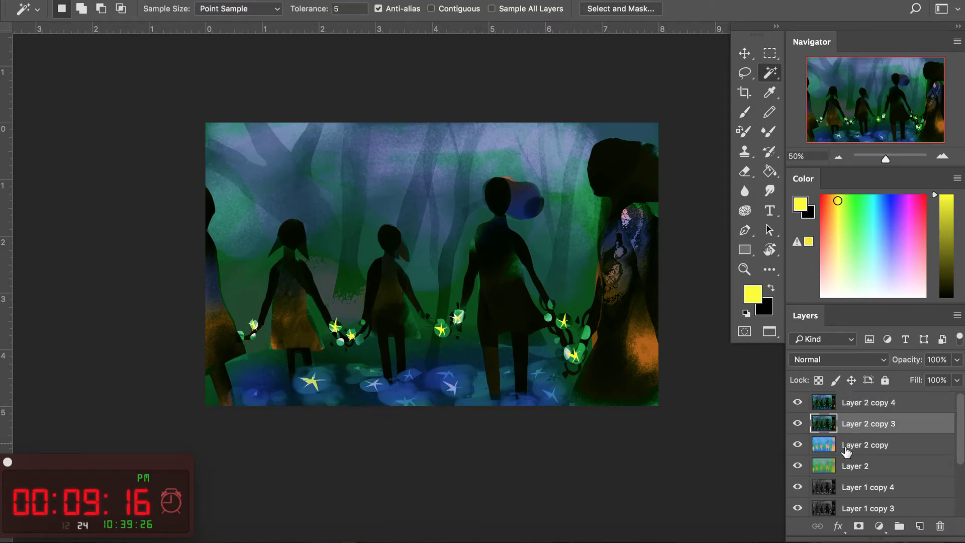
Return to the top regraded layer and magic-wand the blue puddles along the bottom.
left_click(831, 489)
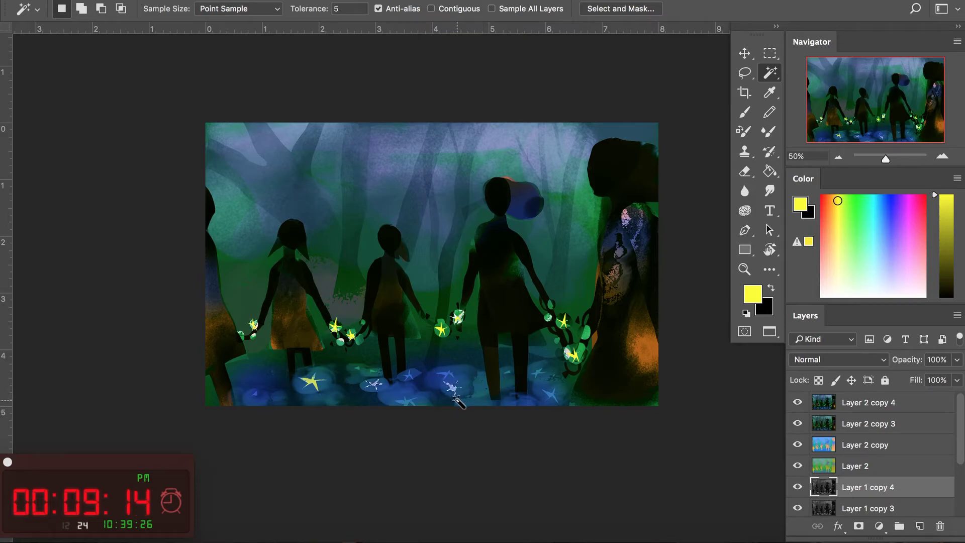
left_click(863, 408)
key("b")
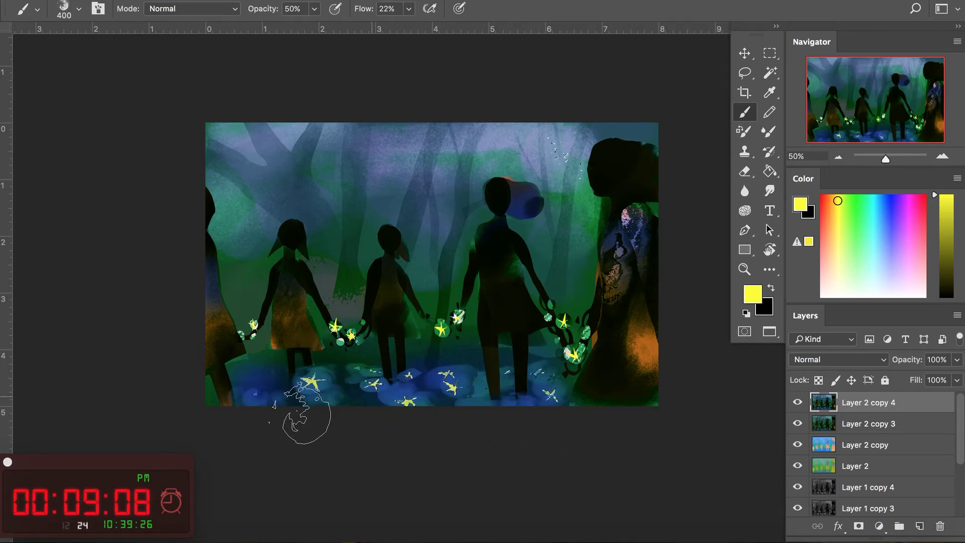
key("w")
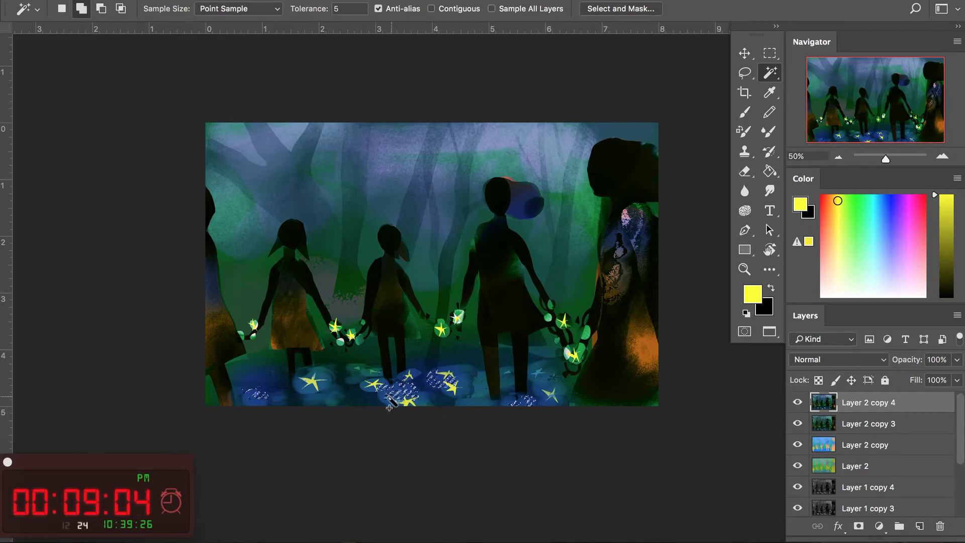
left_click(461, 376)
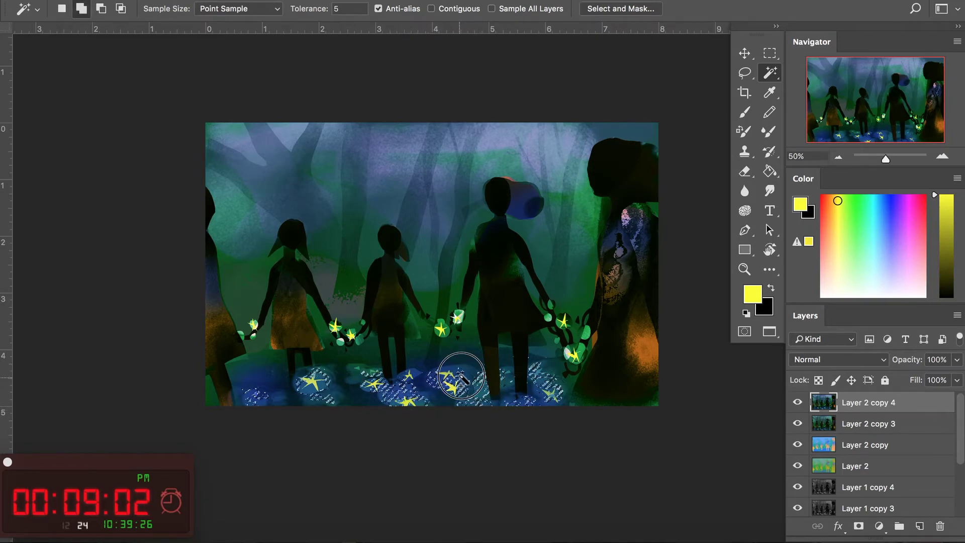
Paint soft purple over the selected puddles and glowing ground patches.
left_click(901, 240)
key("b")
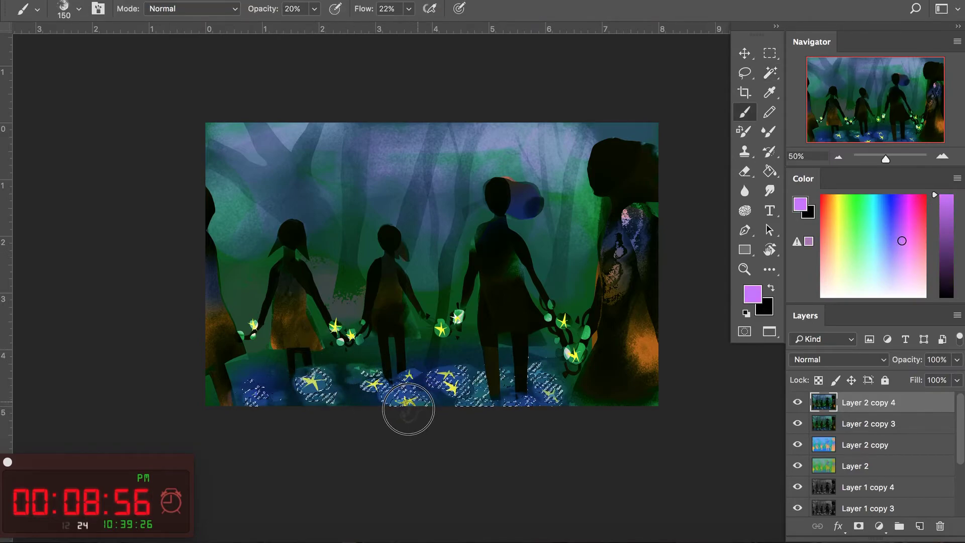
left_click_drag(409, 409, 404, 396)
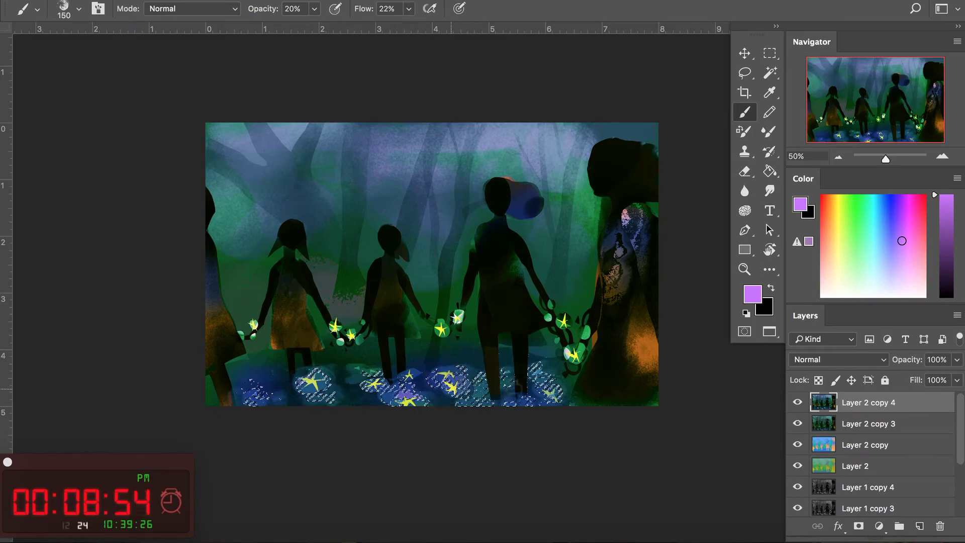
left_click_drag(550, 403, 478, 399)
left_click_drag(234, 401, 253, 400)
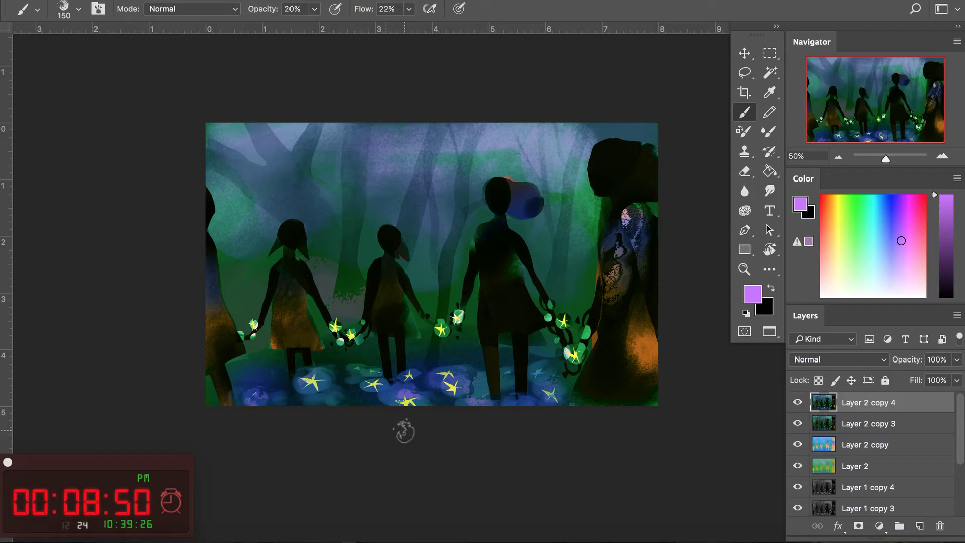
Lasso around the legs of the tall central figure.
key("l")
left_click_drag(480, 335, 487, 365)
mouse_move(513, 333)
left_mouse_down()
mouse_move(518, 356)
mouse_move(528, 333)
mouse_move(523, 352)
left_mouse_up()
Paint the central figure's selected legs with a sampled muted blue at brush size 300.
key("b")
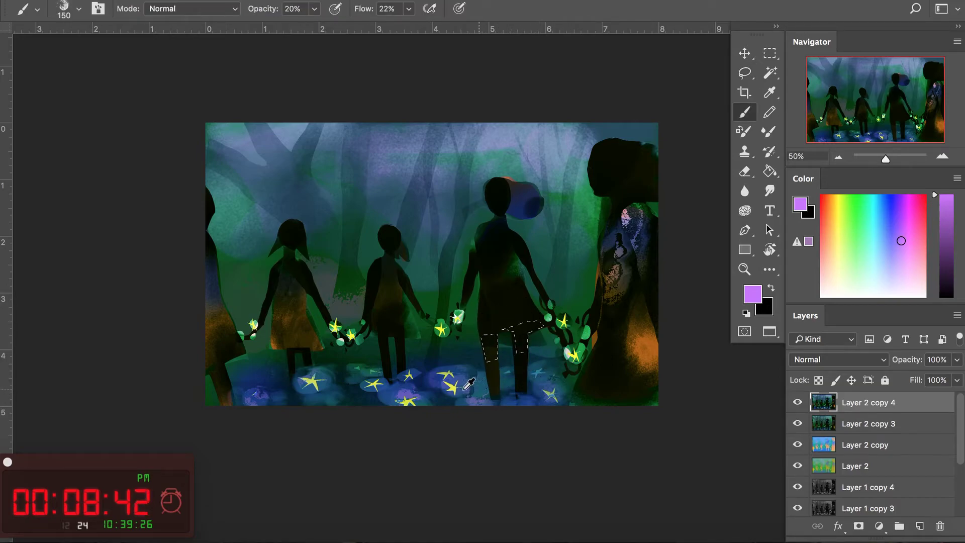
left_click(465, 389, "alt")
key("bracketright")
mouse_move(527, 347)
left_mouse_down()
mouse_move(498, 347)
mouse_move(522, 342)
left_mouse_up()
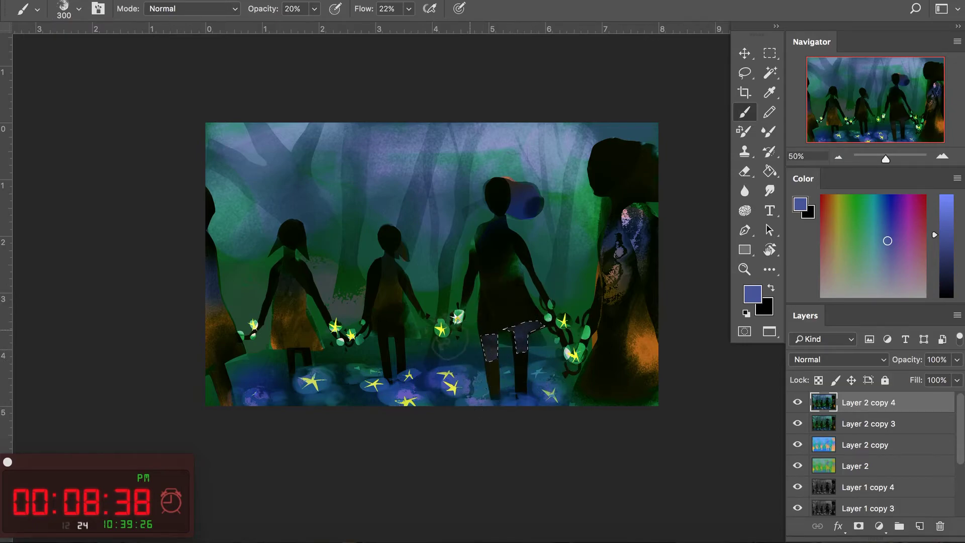
Lasso the head edge and dark hair edge, touch them up, then deselect.
key("l")
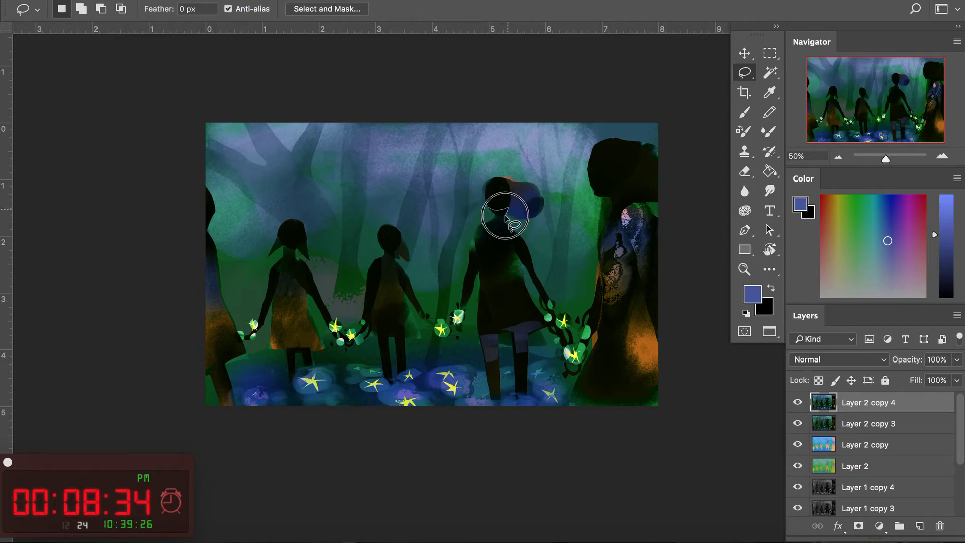
left_click_drag(488, 207, 503, 213)
key("b")
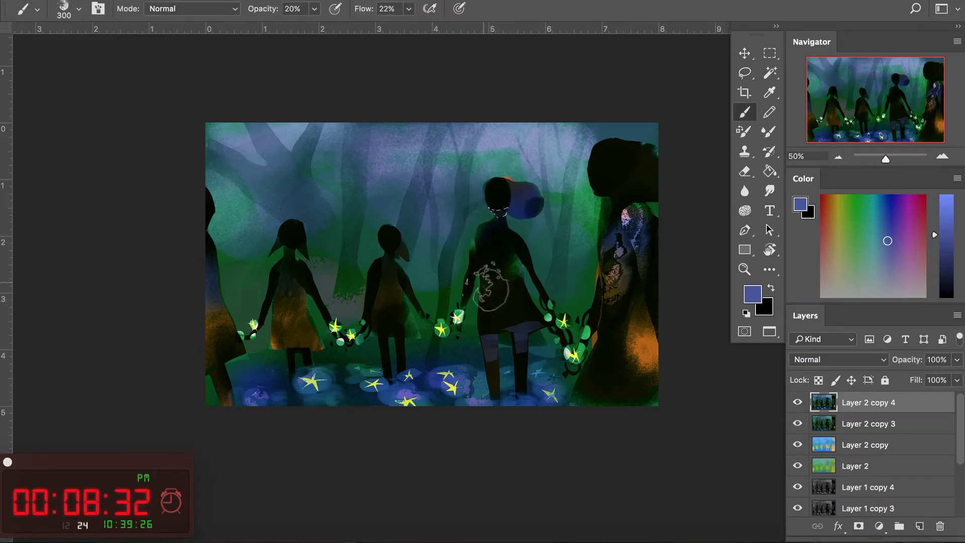
key("l")
left_click_drag(594, 187, 612, 221)
key("b")
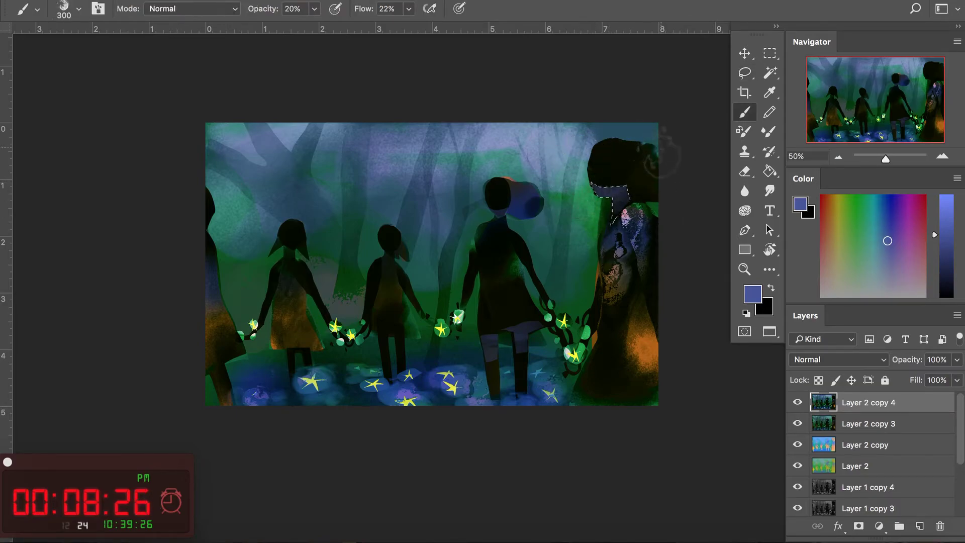
key("ctrl+d")
Lasso part of the left figure and the middle figure's head for touch-ups.
key("l")
left_click_drag(284, 249, 288, 252)
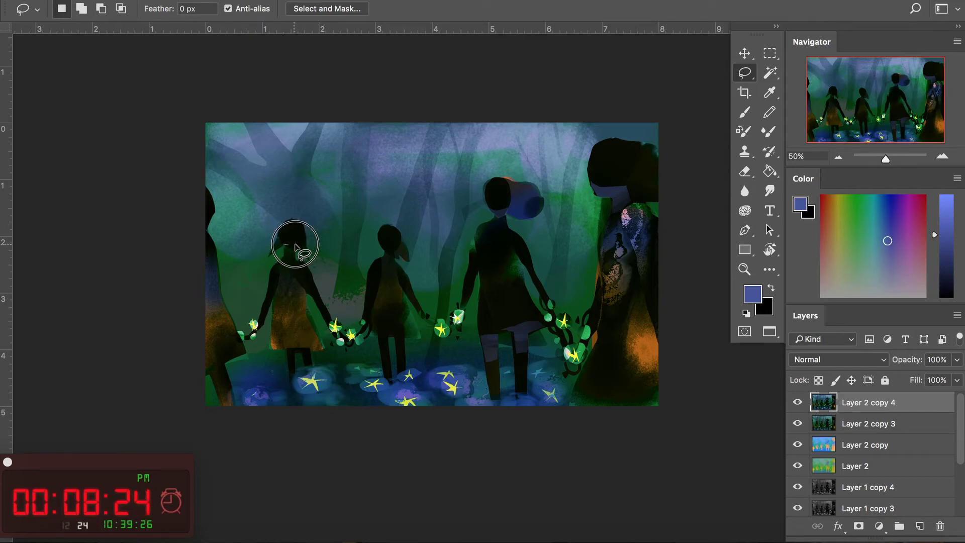
key("b")
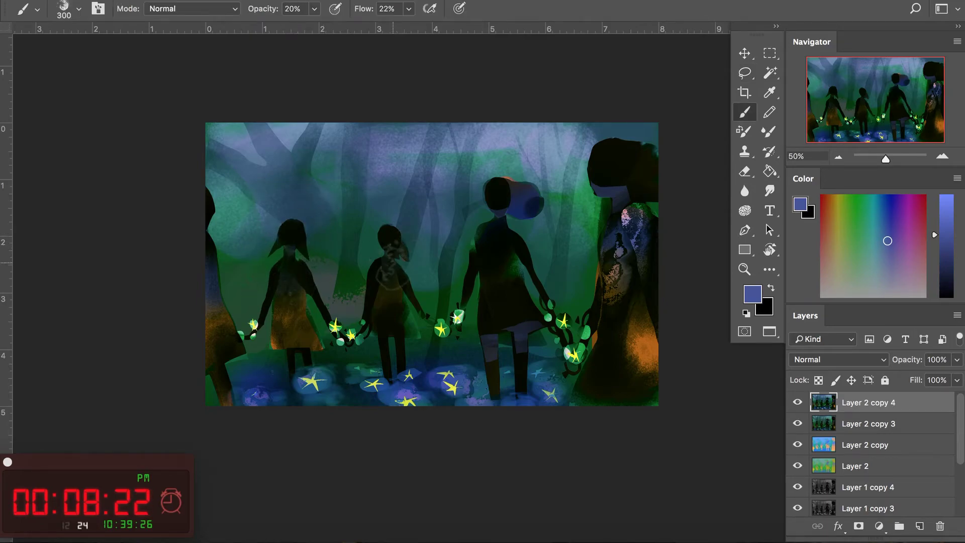
key("l")
left_click_drag(385, 247, 400, 252)
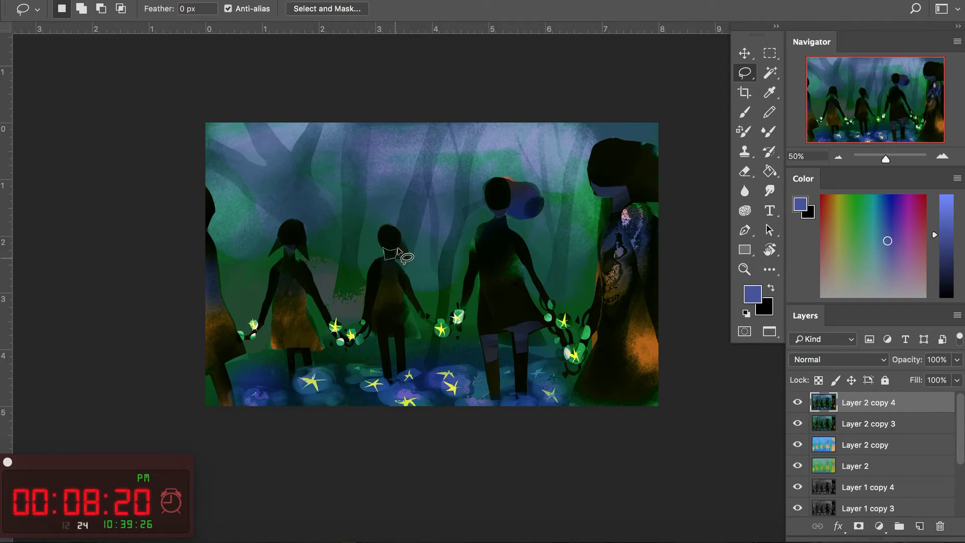
key("b")
key("w")
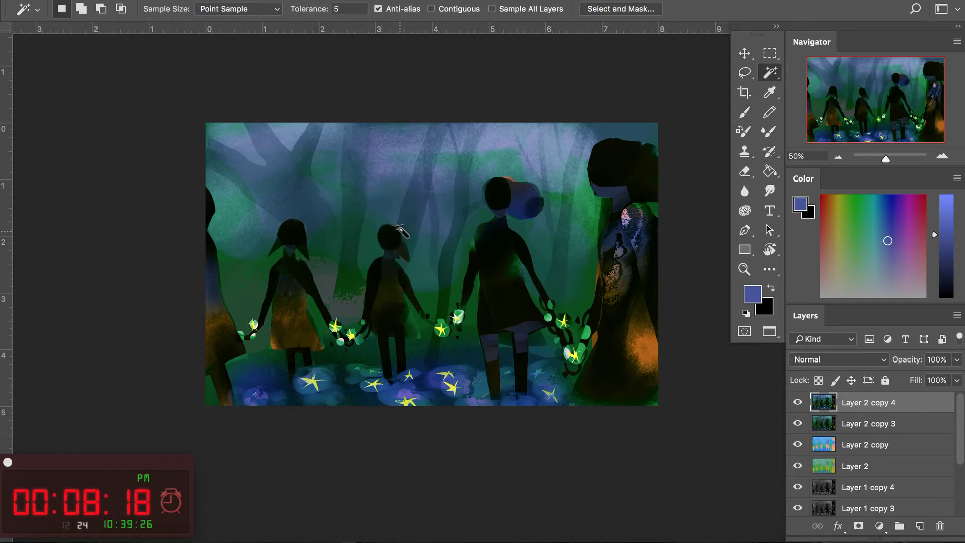
key("b")
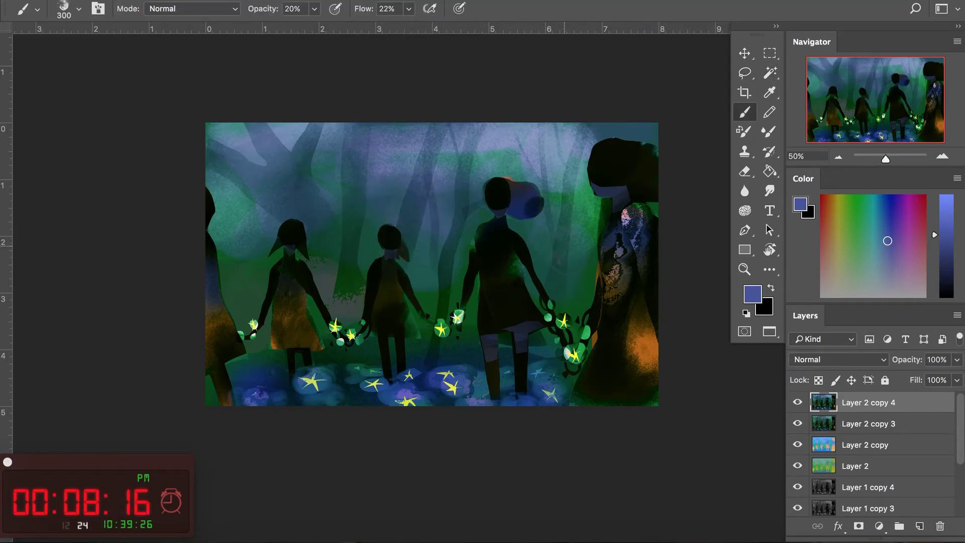
key("l")
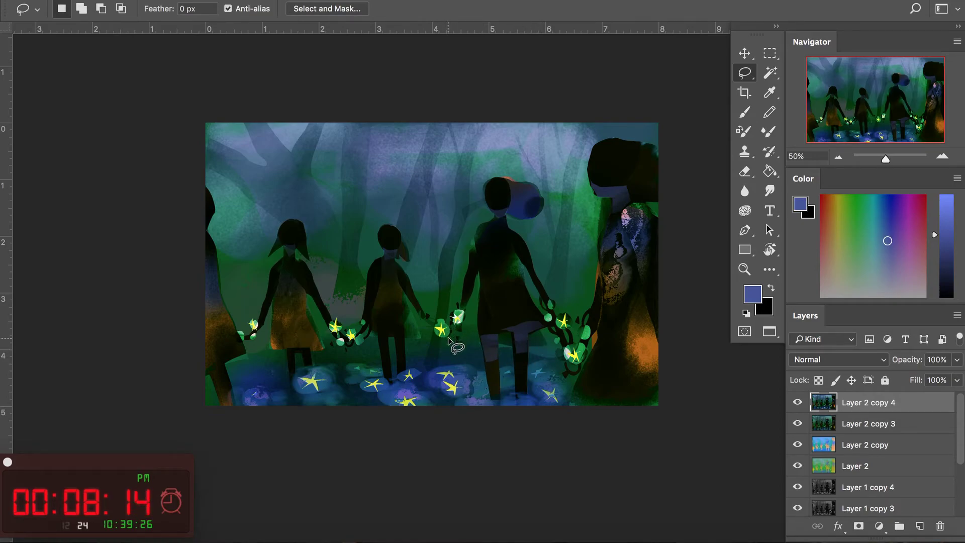
key("w")
key("b")
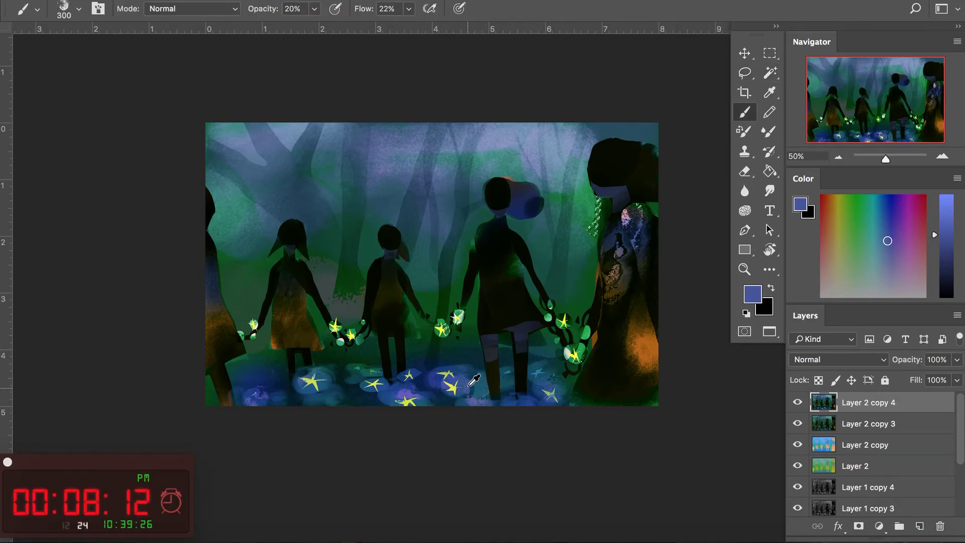
Lighten the blue for the flower, undo a stray green stroke, and activate Layer 1 copy 4.
left_click_drag(950, 211, 948, 194)
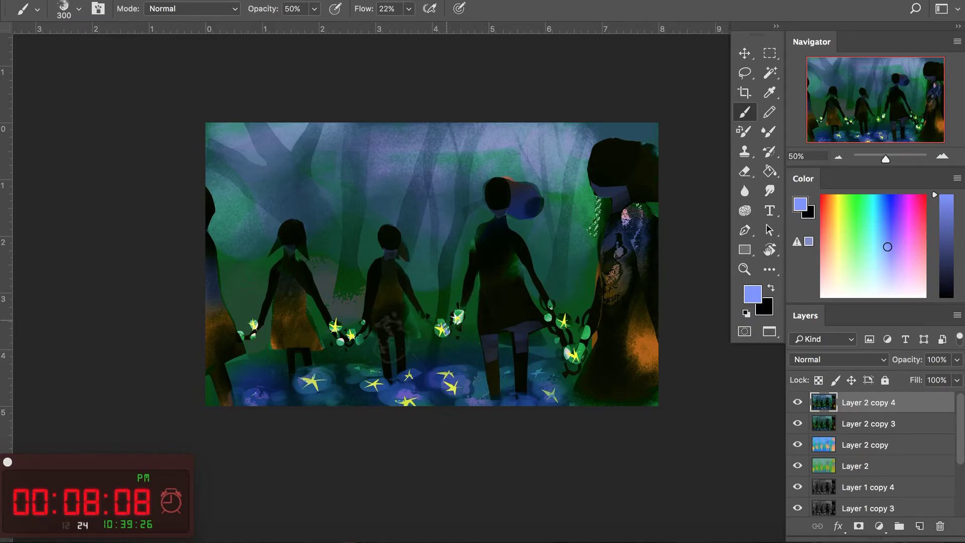
key("ctrl+z")
key("w")
key("b")
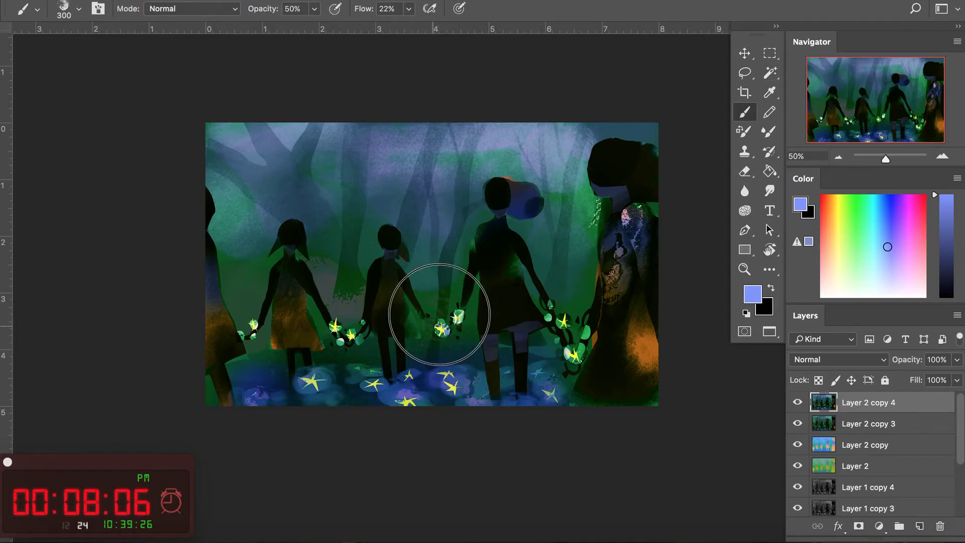
left_click(846, 489)
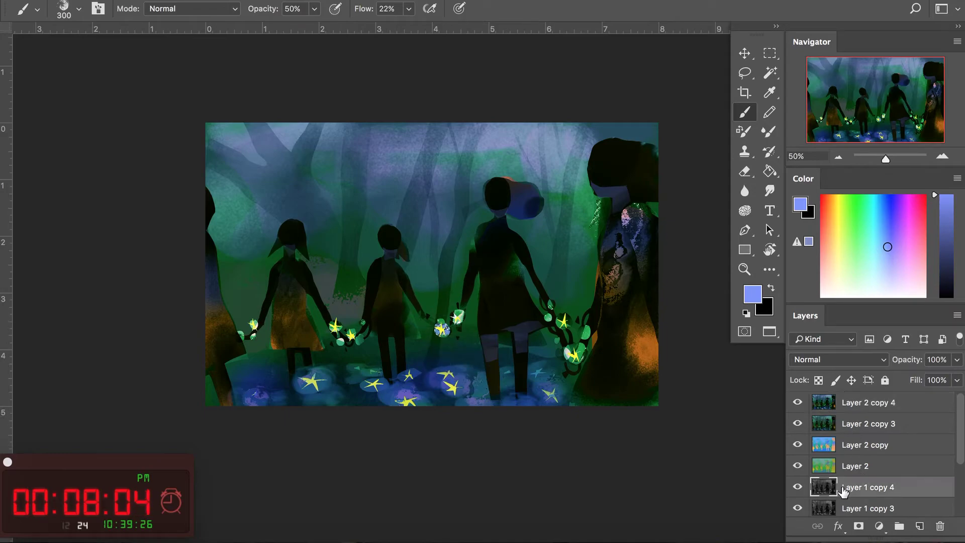
key("w")
key("shift")
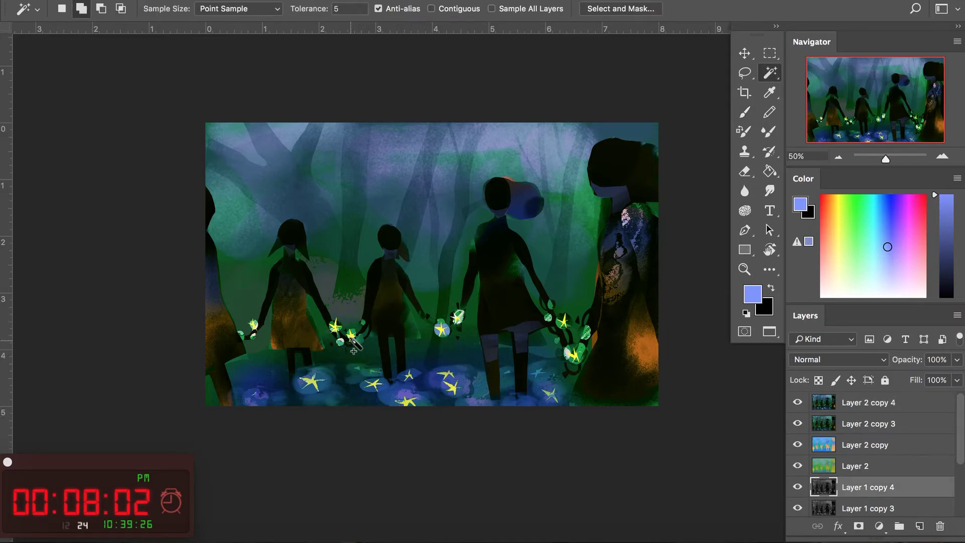
Magic Wand-select the upper background trees, then return to Layer 2 copy 4.
left_click(350, 332, "shift")
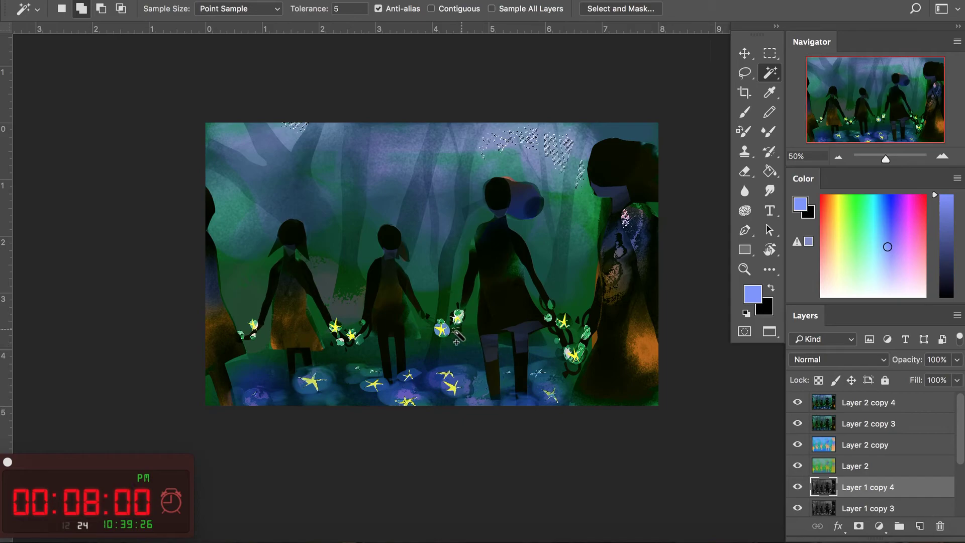
left_click(440, 329, "shift")
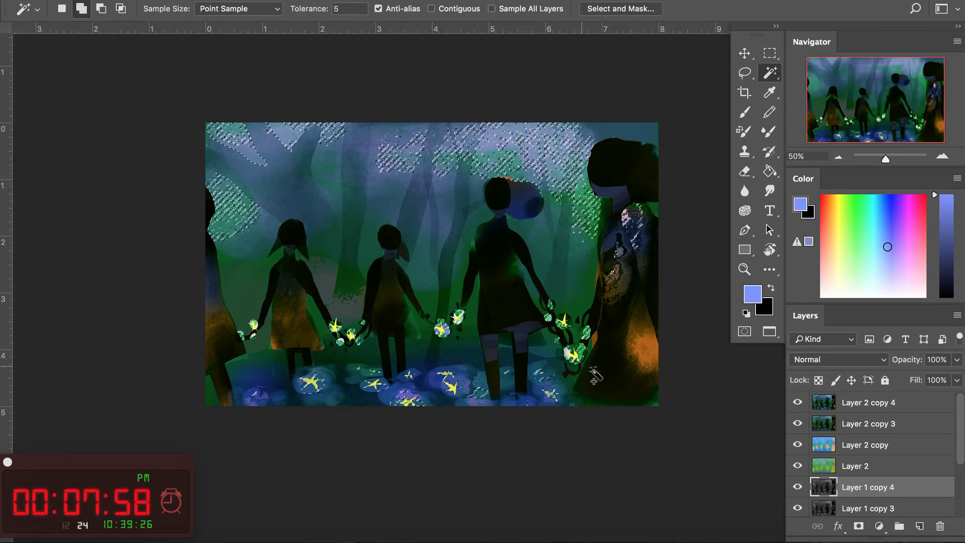
left_click(865, 402)
key("b")
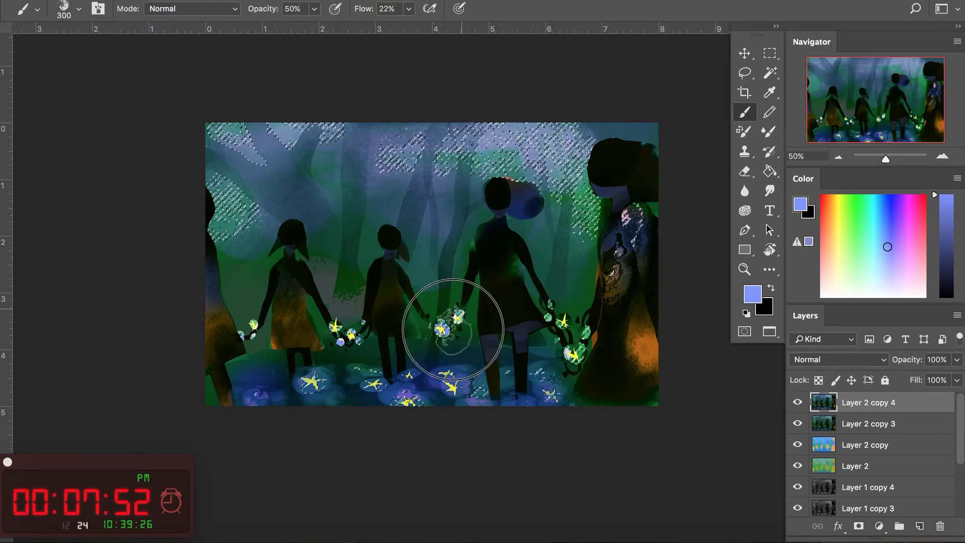
Paint the flowers by the figures' hands purple-blue, then deselect and duplicate the layer.
left_click(894, 228)
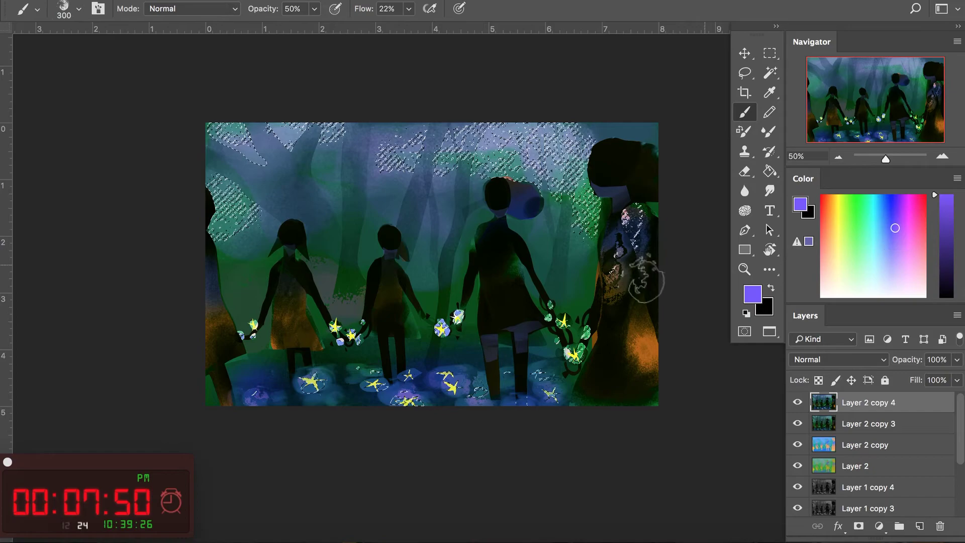
left_click(890, 235)
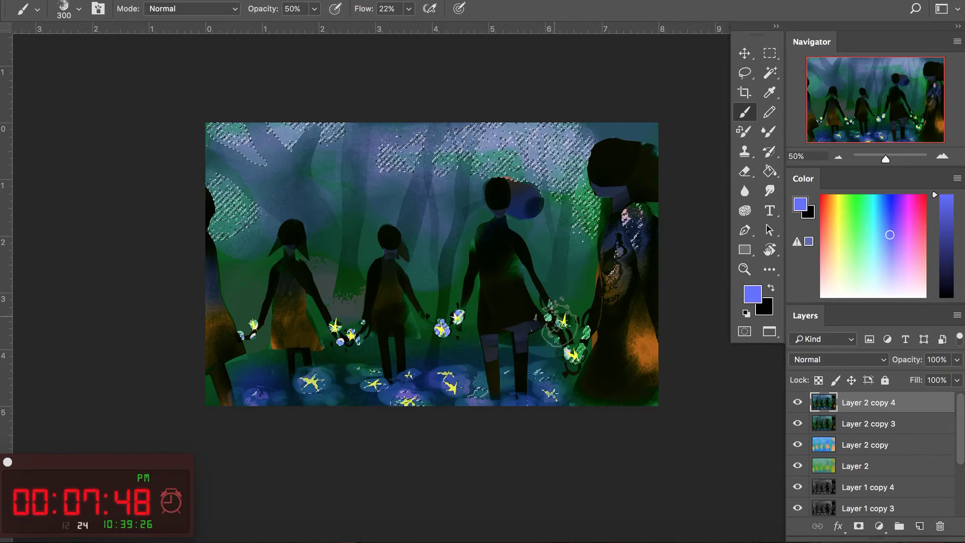
left_click_drag(571, 333, 570, 312)
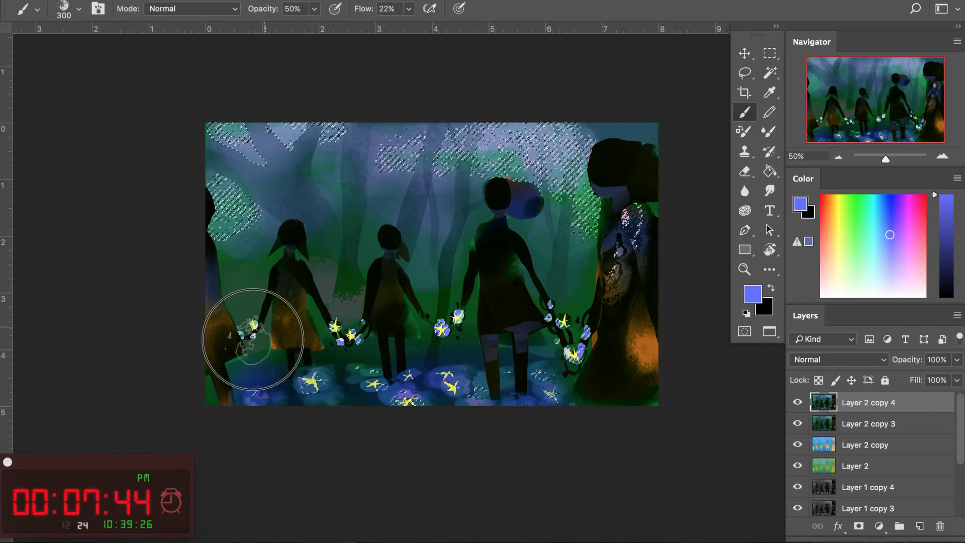
key("ctrl+d")
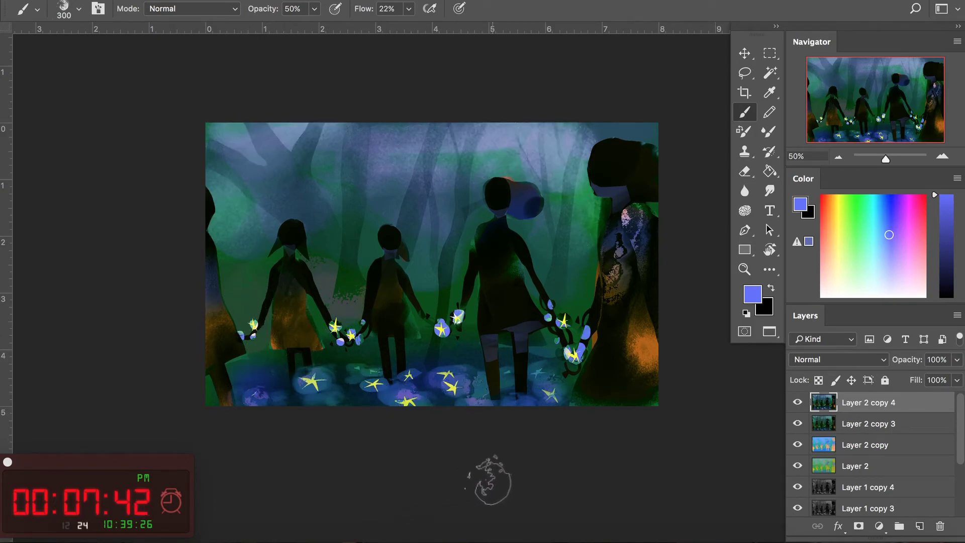
key("ctrl+j")
Open Curves and pull the RGB curve down to darken the midtones.
key("ctrl+m")
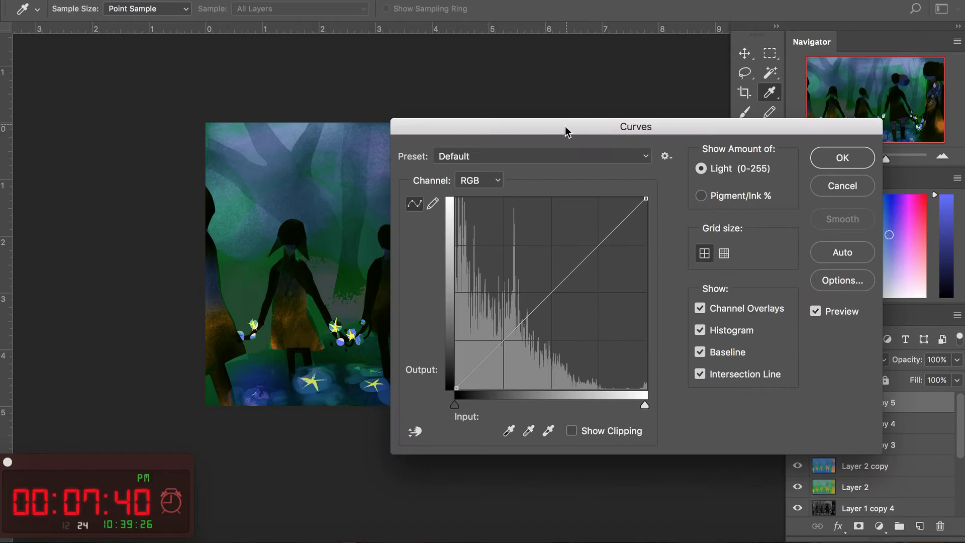
left_click_drag(566, 129, 871, 129)
left_click_drag(422, 265, 317, 271)
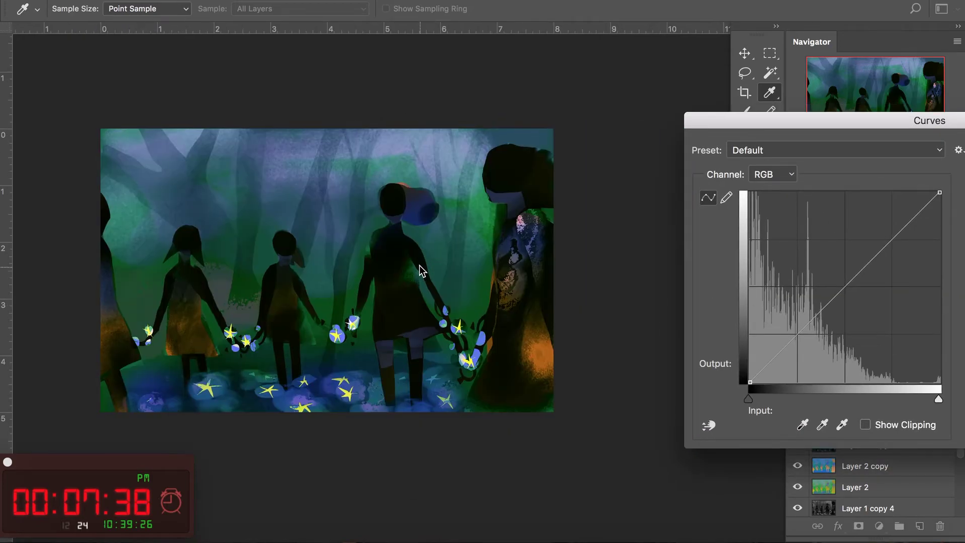
left_click_drag(757, 129, 586, 149)
left_click_drag(650, 156, 668, 202)
mouse_move(673, 367)
left_mouse_down()
mouse_move(669, 401)
mouse_move(663, 372)
mouse_move(686, 373)
mouse_move(662, 383)
mouse_move(688, 373)
mouse_move(714, 322)
mouse_move(724, 357)
mouse_move(722, 332)
left_mouse_up()
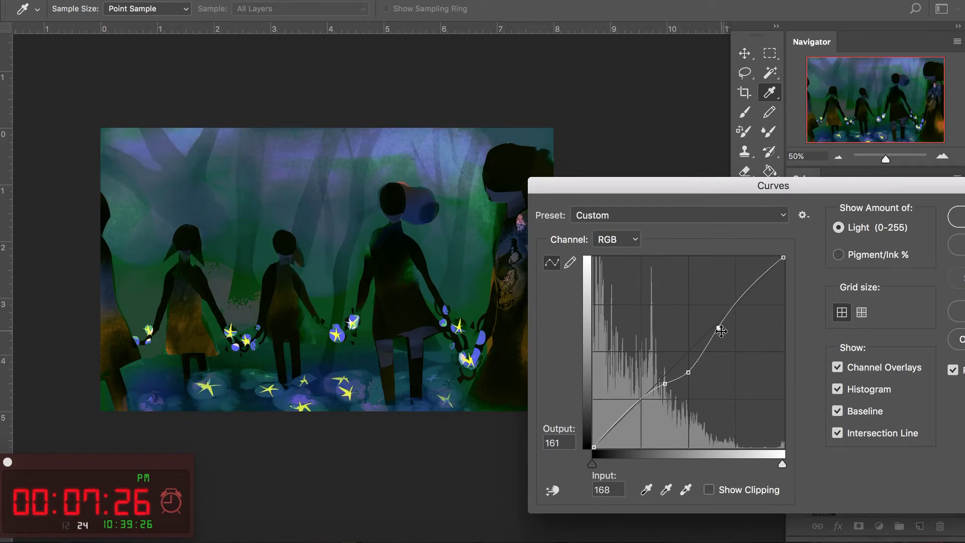
Reshape the Red channel curve, raising highlights and reducing the midtone red cast.
left_click(610, 236)
left_click_drag(665, 379, 641, 360)
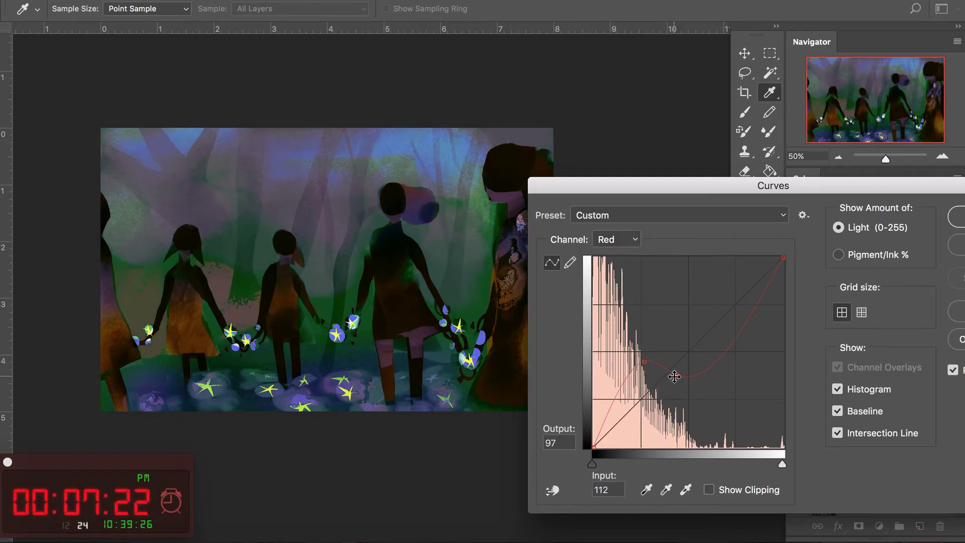
mouse_move(644, 361)
left_mouse_down()
mouse_move(651, 397)
mouse_move(648, 380)
left_mouse_up()
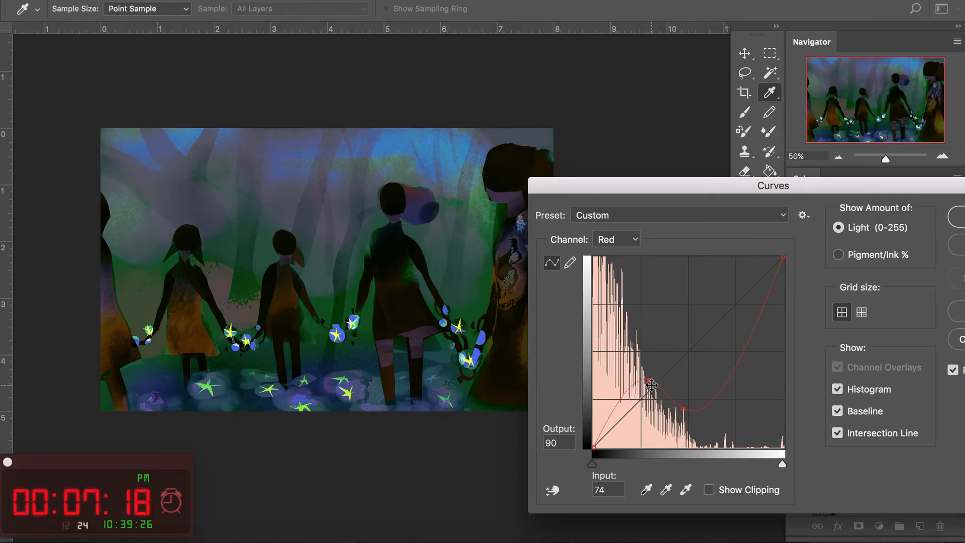
left_click_drag(728, 365, 724, 327)
left_click_drag(684, 408, 683, 359)
mouse_move(724, 402)
left_mouse_down()
mouse_move(705, 374)
mouse_move(701, 316)
left_mouse_up()
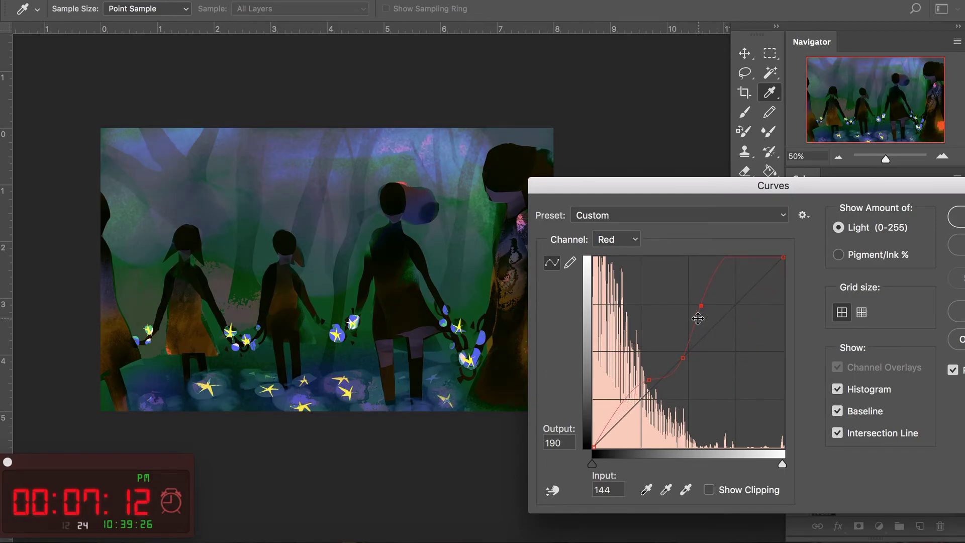
Pull the Green curve's lower range down toward purple and raise its upper range.
left_click(615, 241)
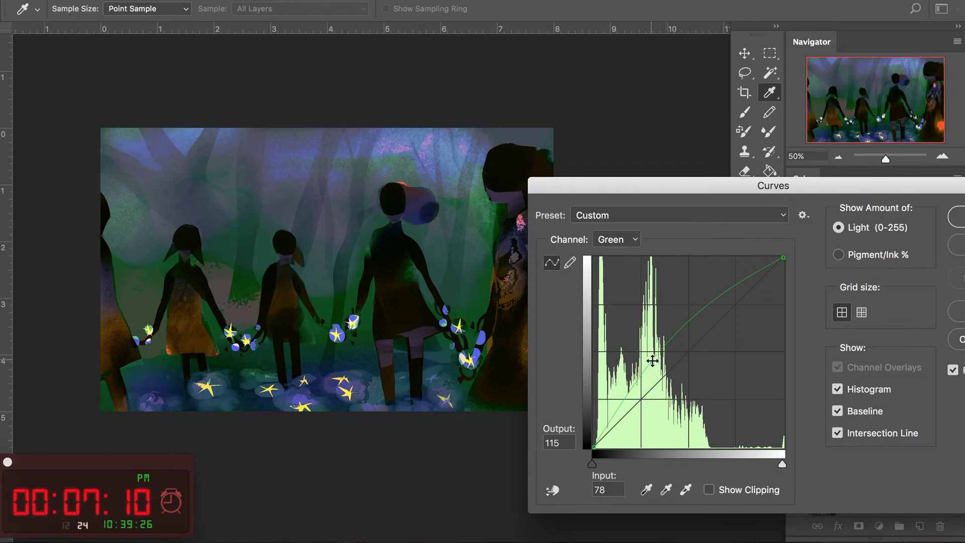
left_click(652, 362)
mouse_move(652, 363)
left_mouse_down()
mouse_move(656, 374)
mouse_move(683, 376)
mouse_move(682, 366)
mouse_move(658, 386)
mouse_move(679, 347)
mouse_move(680, 371)
left_mouse_up()
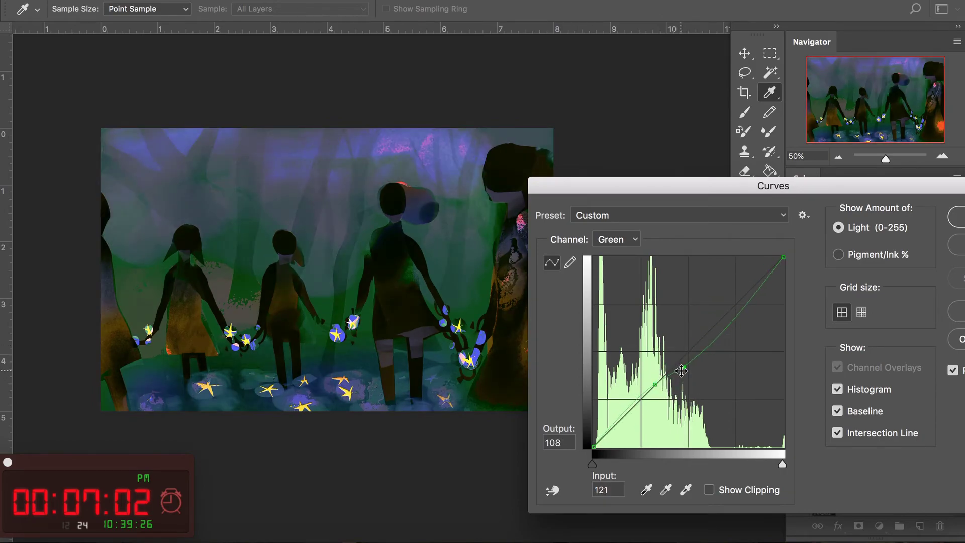
left_click_drag(719, 326, 722, 292)
Lift the Blue curve's shadows and add a raised point, apply, then duplicate the layer.
left_click(630, 241)
left_click_drag(653, 397, 658, 409)
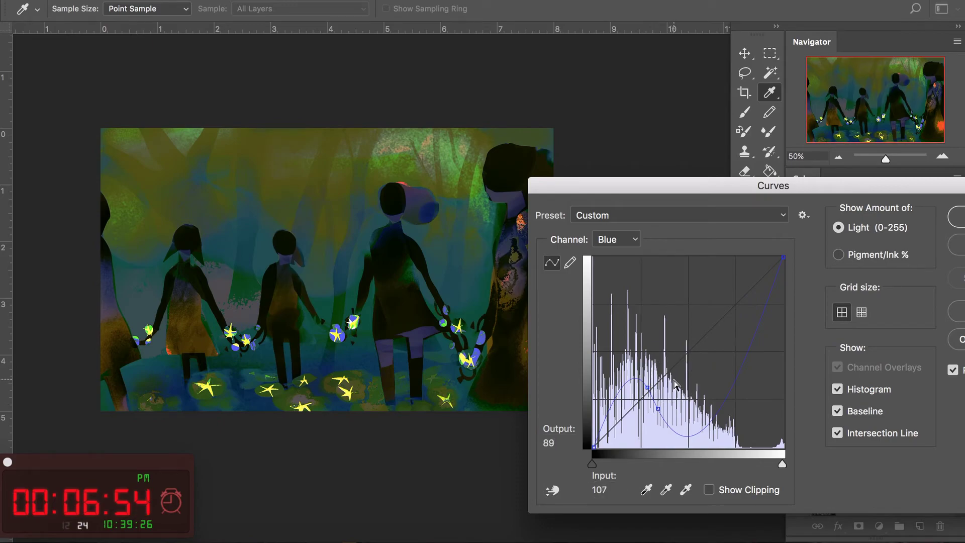
left_click(720, 331)
left_click_drag(701, 189, 550, 187)
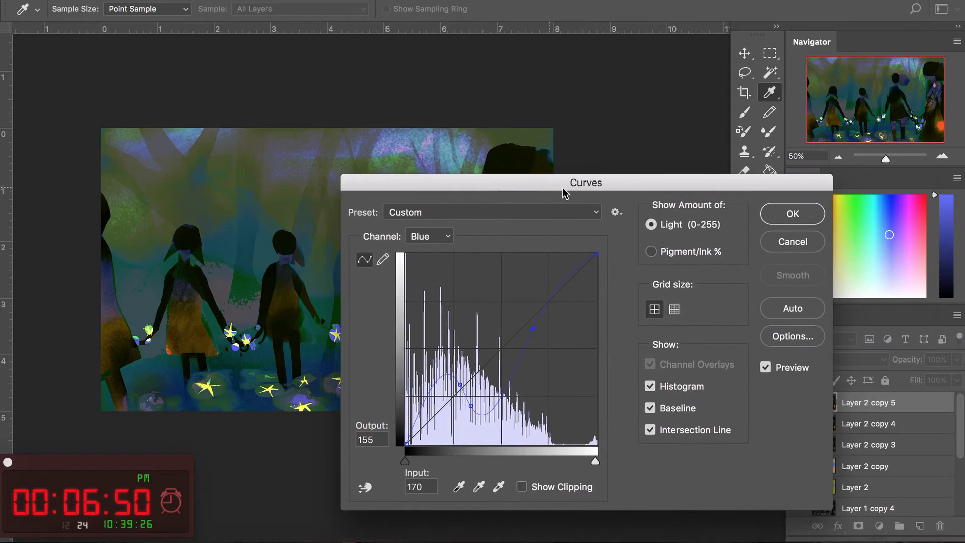
left_click(792, 213)
key("ctrl+j")
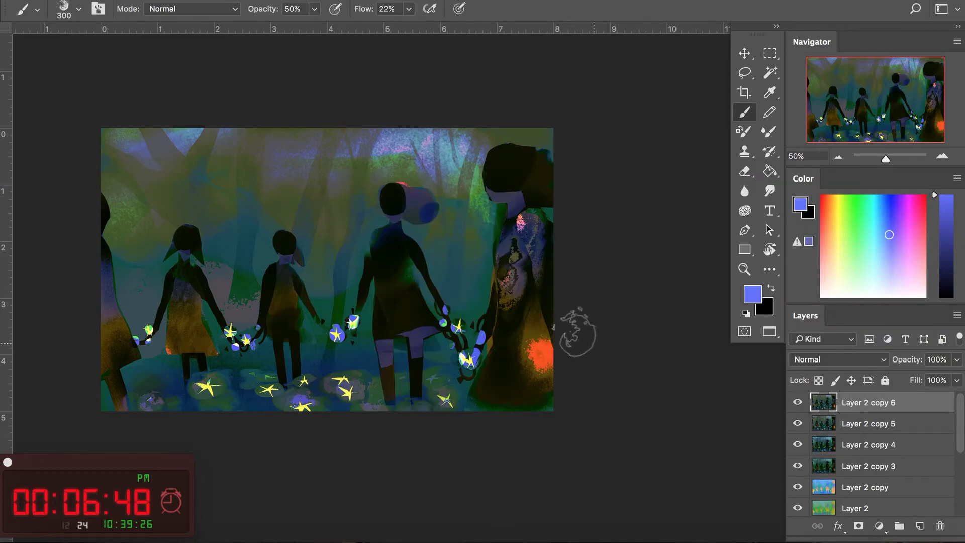
Lasso the red patch by the right figure and paint it over near-black.
scroll(573, 334, "left", 3)
key("l")
left_click_drag(565, 335, 563, 321)
key("b")
left_click(553, 346, "alt")
mouse_move(578, 355)
left_mouse_down()
mouse_move(566, 351)
mouse_move(578, 352)
left_mouse_up()
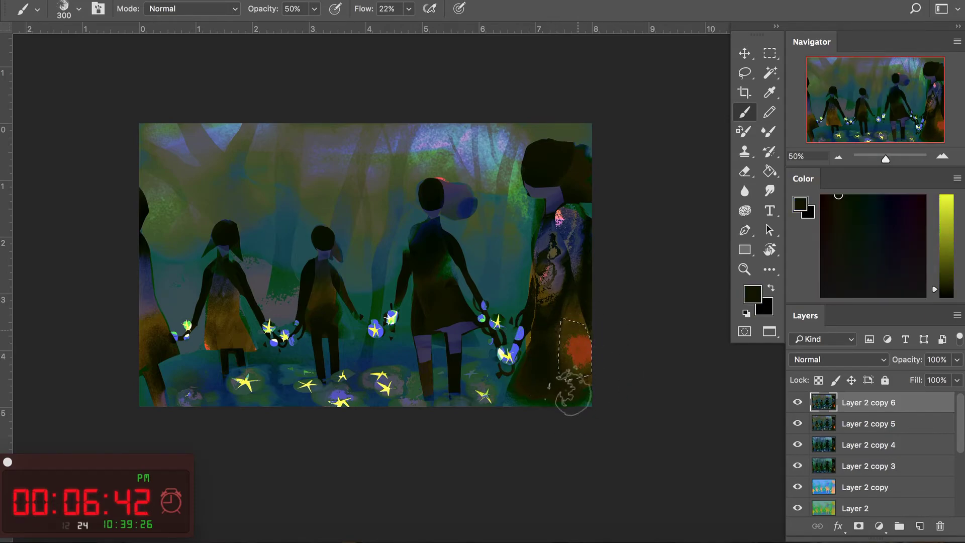
left_click(575, 322, "alt")
key("ctrl+d")
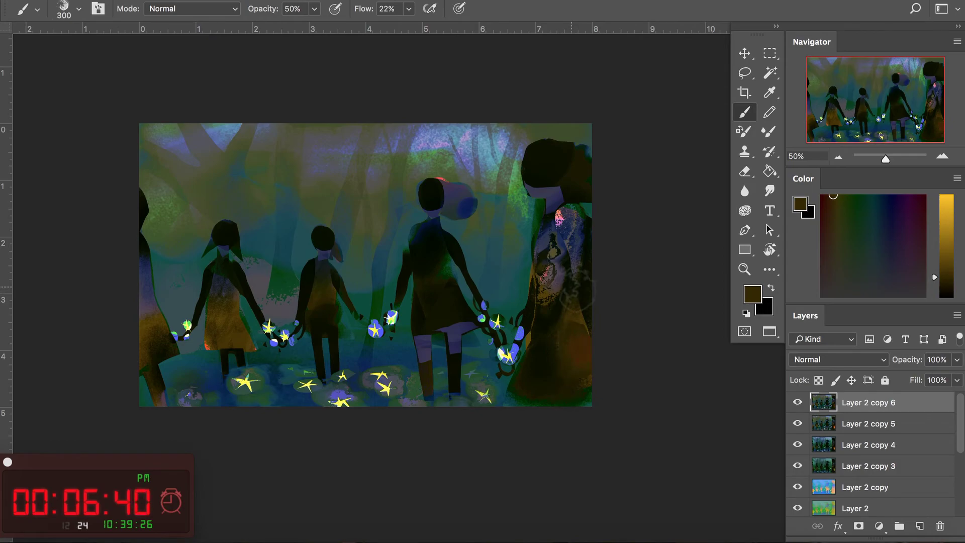
Lasso the right figure's torso and paint it dark inside the outline.
key("l")
left_click_drag(566, 207, 572, 241)
key("b")
left_click(563, 282, "alt")
mouse_move(558, 291)
left_mouse_down()
mouse_move(569, 240)
mouse_move(564, 285)
left_mouse_up()
key("ctrl+d")
Magic Wand-select the right figure's head and brush it darker.
scroll(619, 335, "left", 3)
key("w")
left_click(561, 190)
key("b")
left_click_drag(563, 188, 564, 155)
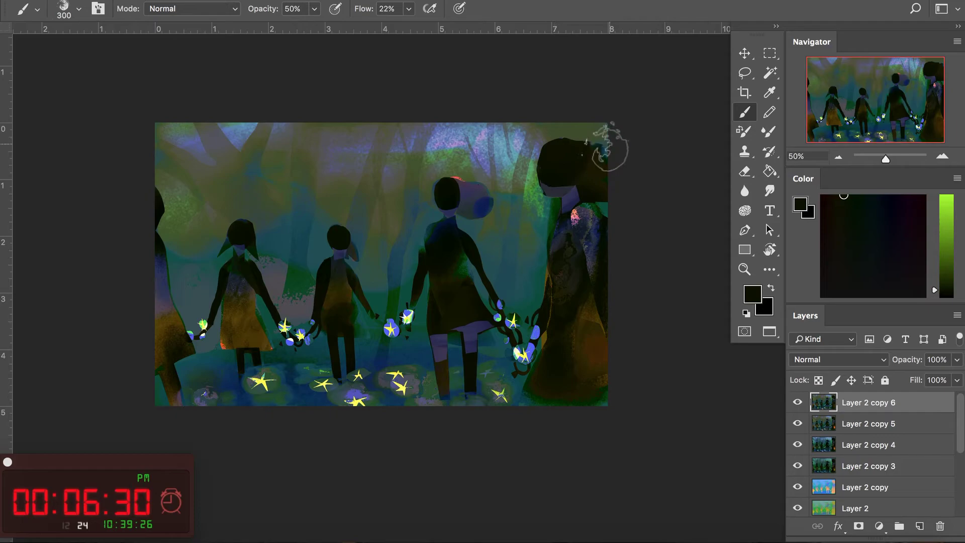
key("l")
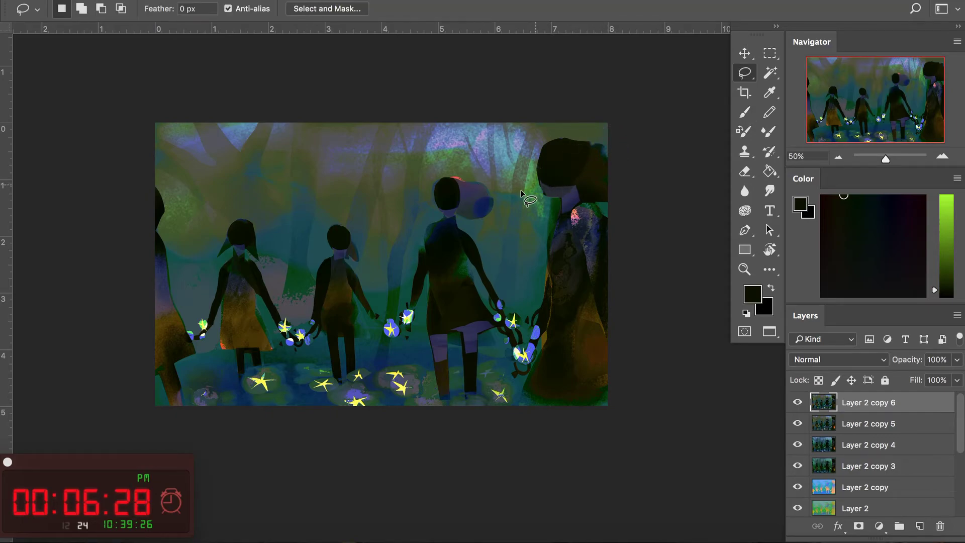
Duplicate to Layer 2 copy 7 and apply Color Balance shifting midtones red-yellow and highlights.
key("ctrl+j")
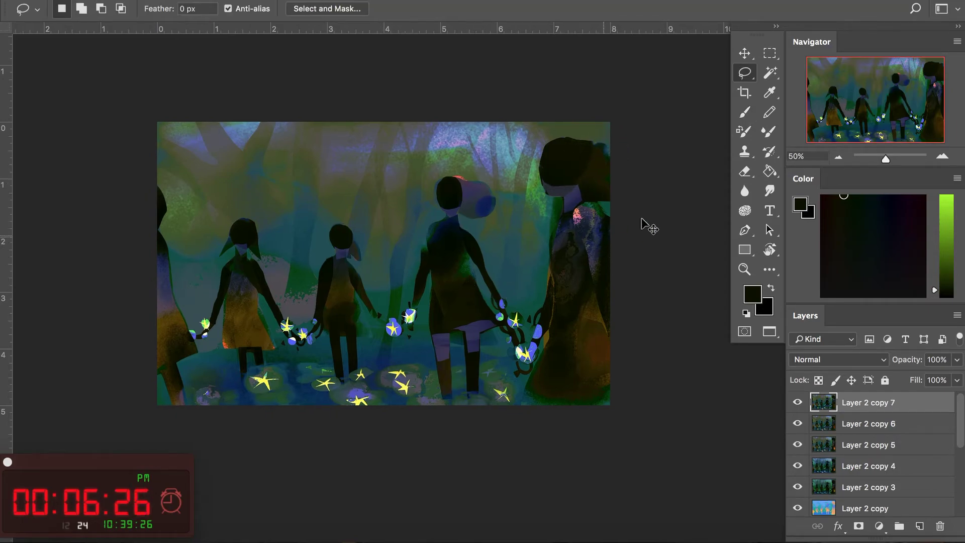
key("ctrl+b")
left_click_drag(685, 118, 814, 136)
left_click_drag(817, 198, 834, 199)
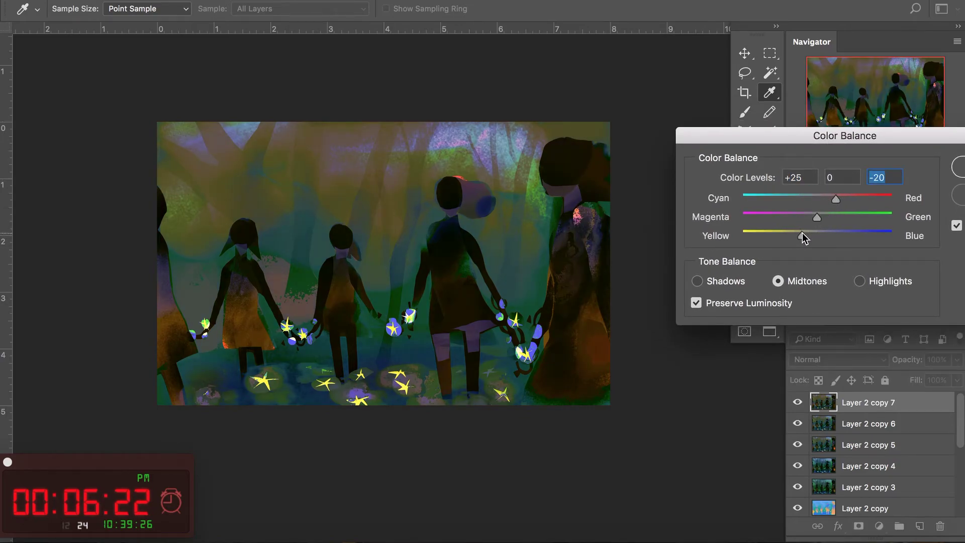
left_click(859, 281)
left_click_drag(809, 198, 832, 201)
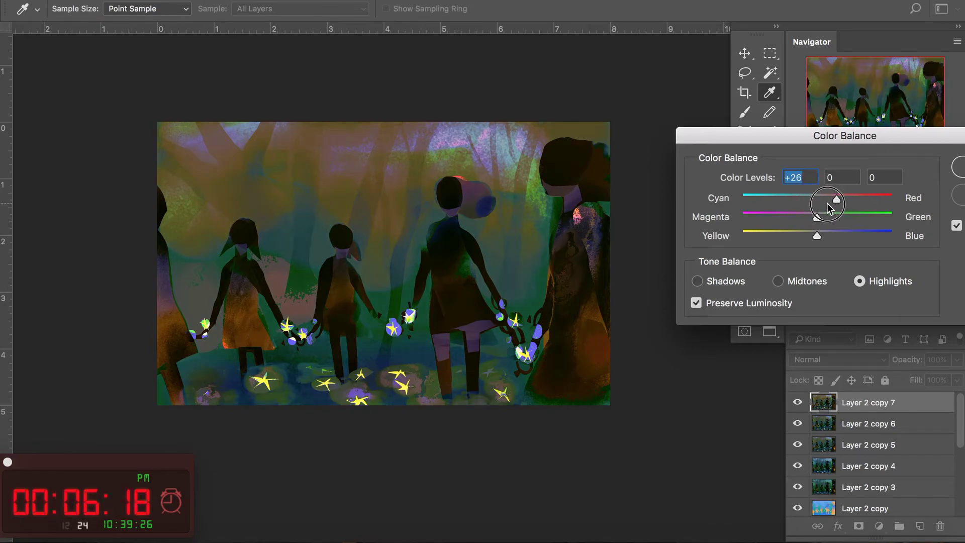
left_click_drag(817, 198, 798, 197)
left_click_drag(905, 146, 810, 147)
left_click(885, 173)
Trial a brightening Curves, cancel it, then hide the colour-balanced layer.
key("ctrl+m")
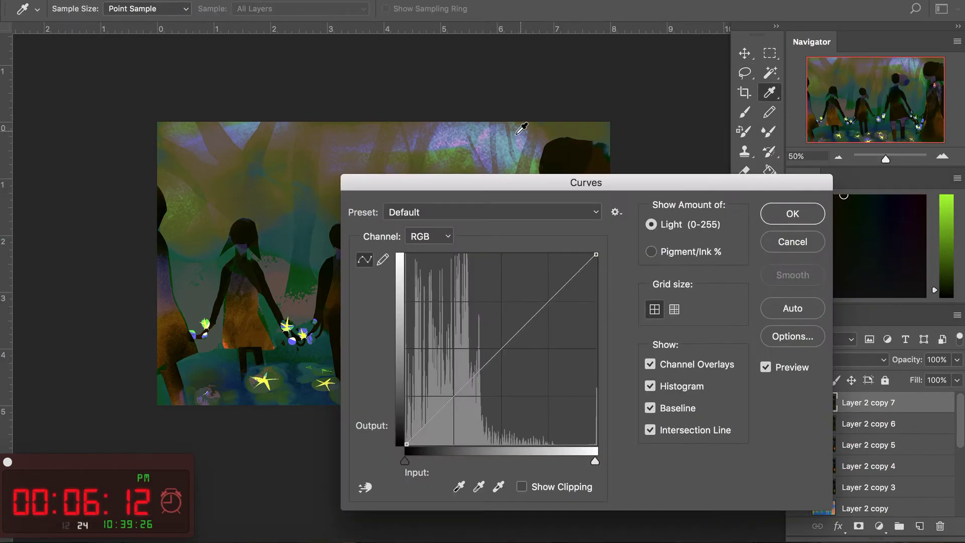
left_click_drag(662, 146, 787, 138)
mouse_move(751, 319)
left_mouse_down()
mouse_move(749, 302)
mouse_move(742, 331)
left_mouse_up()
left_click(755, 321)
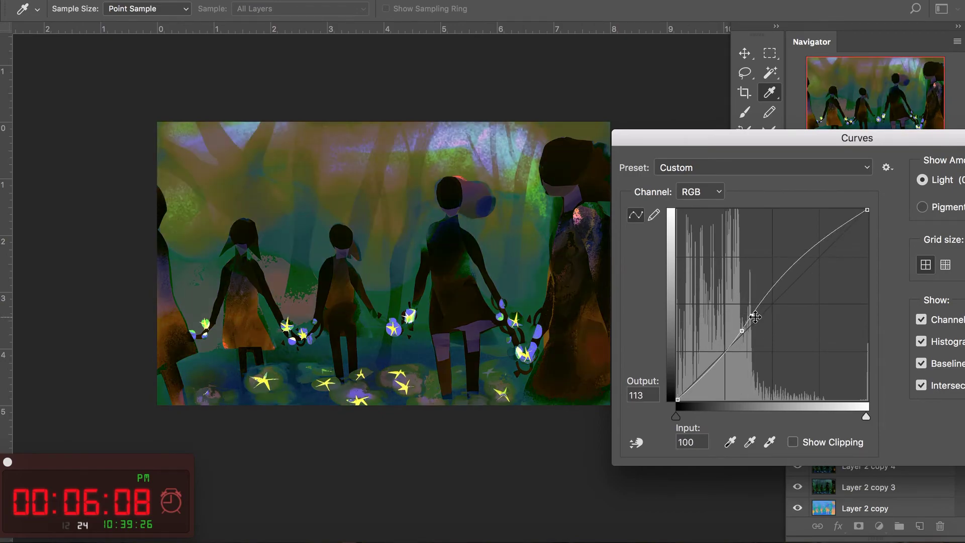
left_click_drag(742, 331, 750, 309)
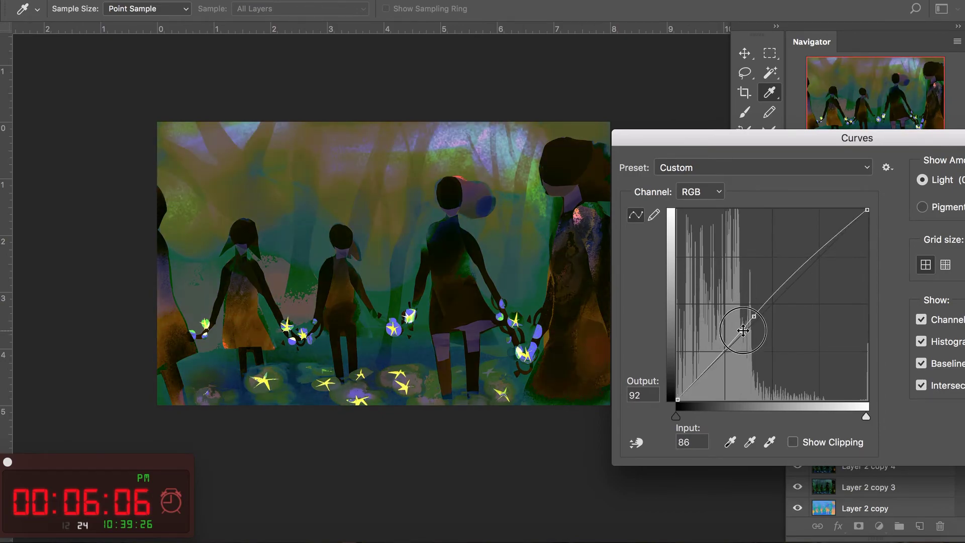
mouse_move(782, 270)
left_mouse_down()
mouse_move(782, 248)
mouse_move(787, 261)
left_mouse_up()
left_click_drag(765, 143, 560, 149)
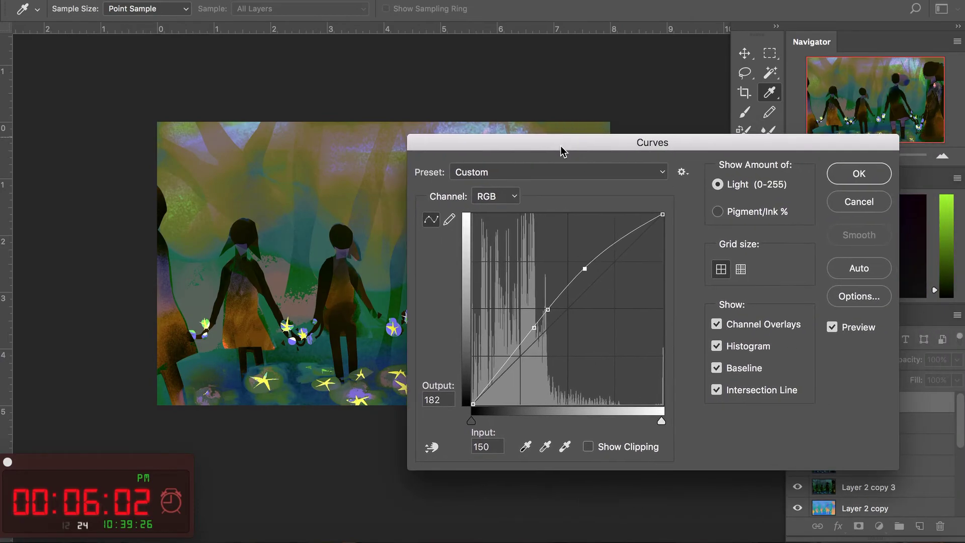
left_click(852, 204)
key("ctrl+m")
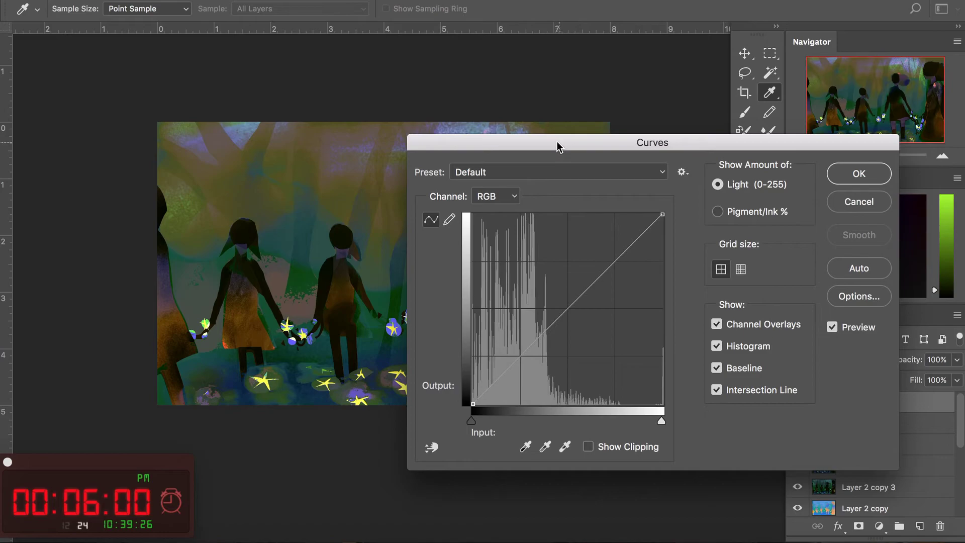
left_click(857, 200)
left_click(798, 402)
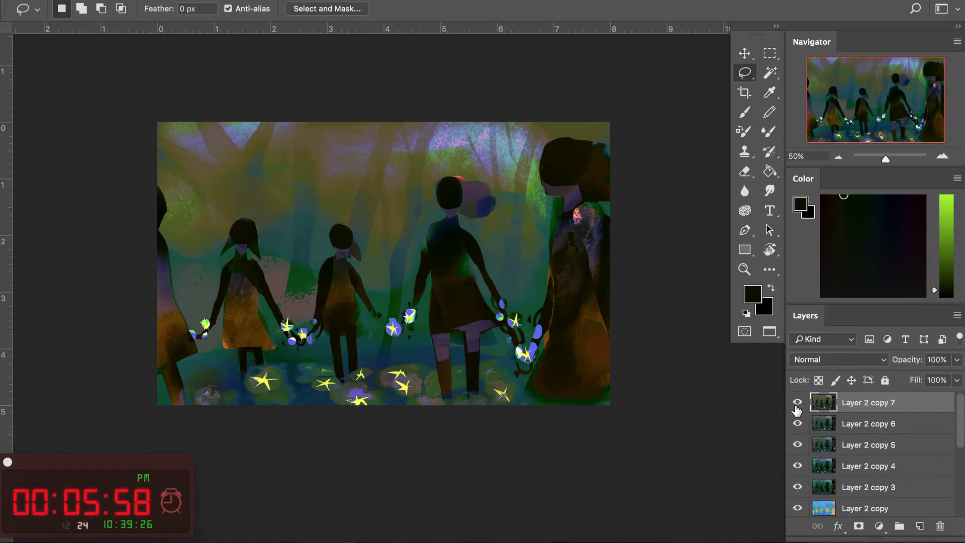
Duplicate the layer and set midtone Color Balance to -6, 0, +24.
key("ctrl+j")
key("ctrl+b")
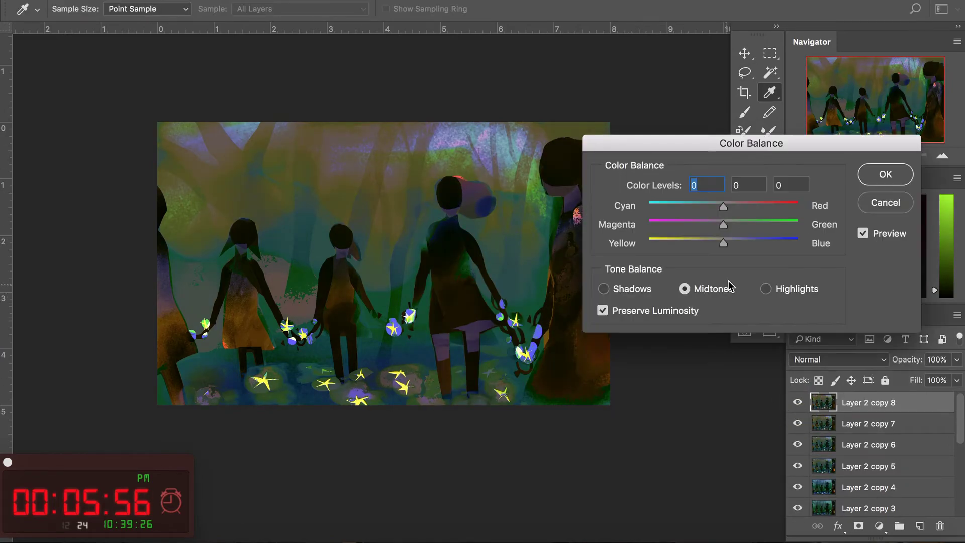
mouse_move(729, 210)
left_mouse_down()
mouse_move(741, 214)
mouse_move(741, 246)
left_mouse_up()
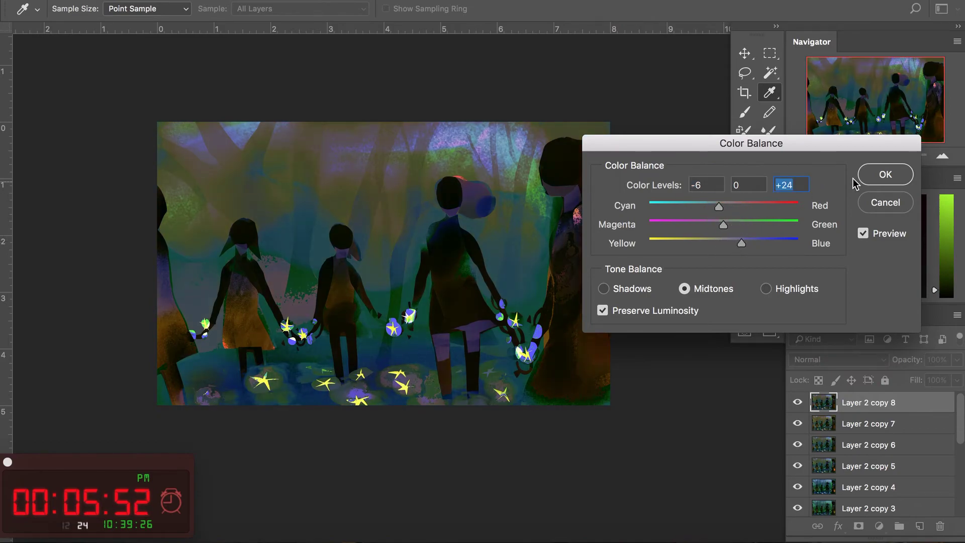
left_click(884, 174)
Raise the RGB curve midpoint to brighten, apply, then Magic Wand-select the figure silhouettes.
key("ctrl+m")
left_click_drag(553, 145, 733, 151)
mouse_move(736, 323)
left_mouse_down()
mouse_move(736, 302)
mouse_move(738, 313)
mouse_move(757, 287)
left_mouse_up()
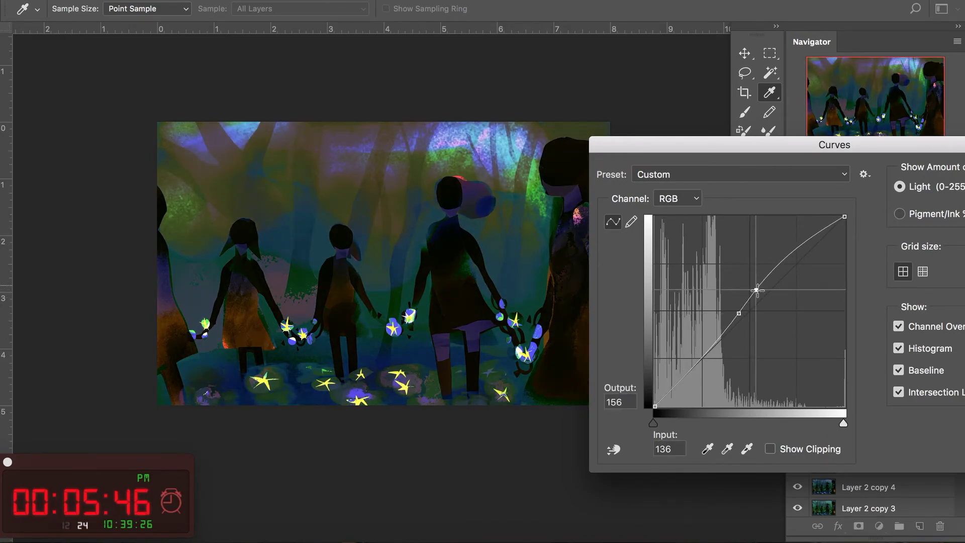
left_click_drag(755, 156, 487, 158)
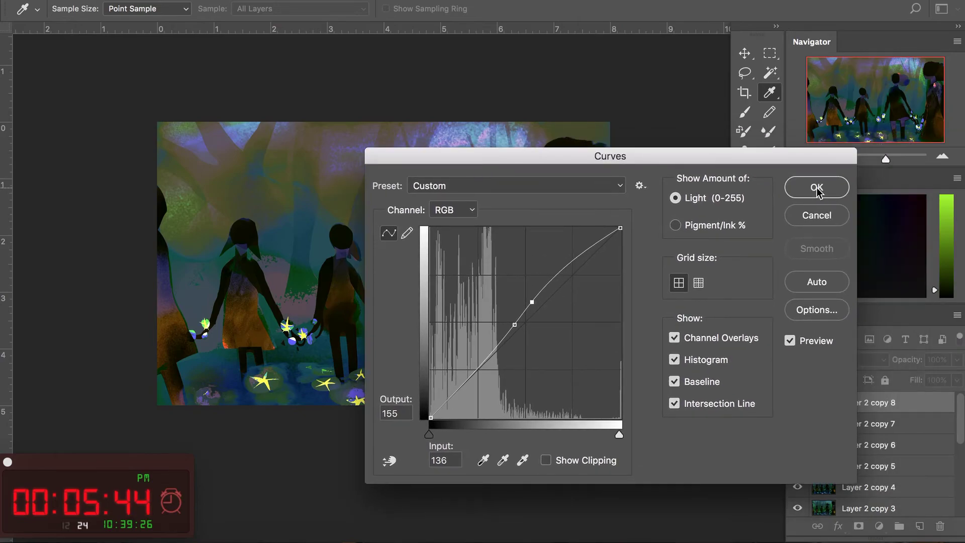
left_click(820, 187)
left_click(770, 72)
left_click(451, 212)
Sample dark brown and paint it over the central figure.
key("b")
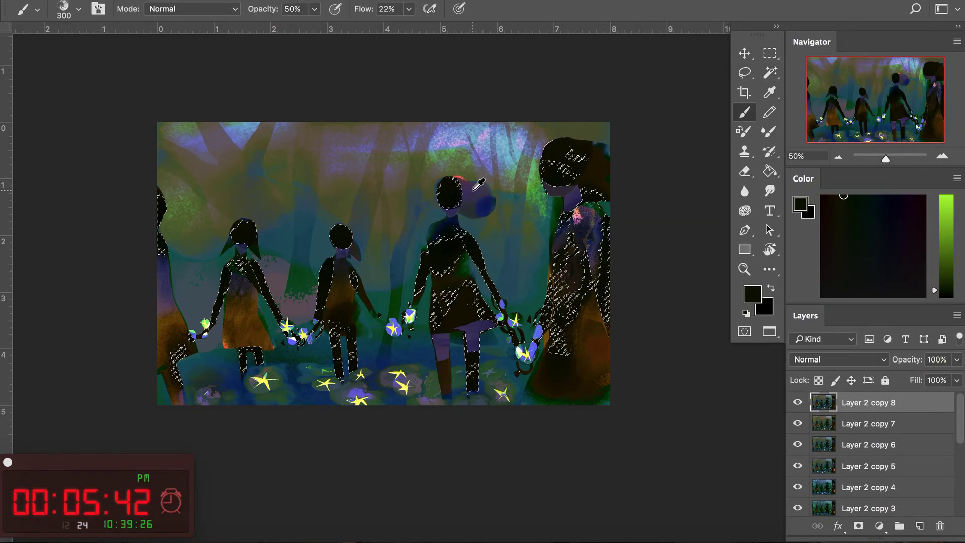
left_click(463, 195, "alt")
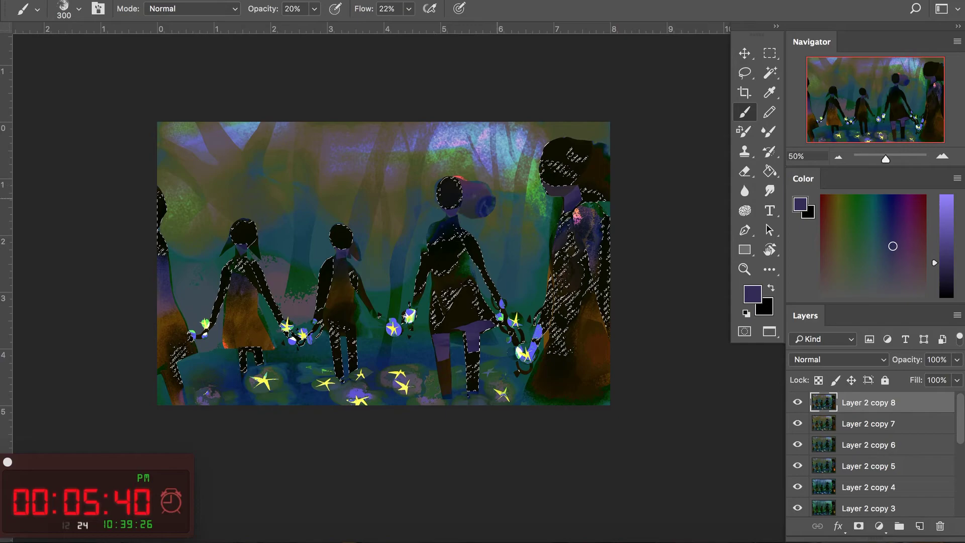
left_click(425, 267, "alt")
mouse_move(424, 266)
left_mouse_down()
mouse_move(445, 215)
mouse_move(446, 310)
left_mouse_up()
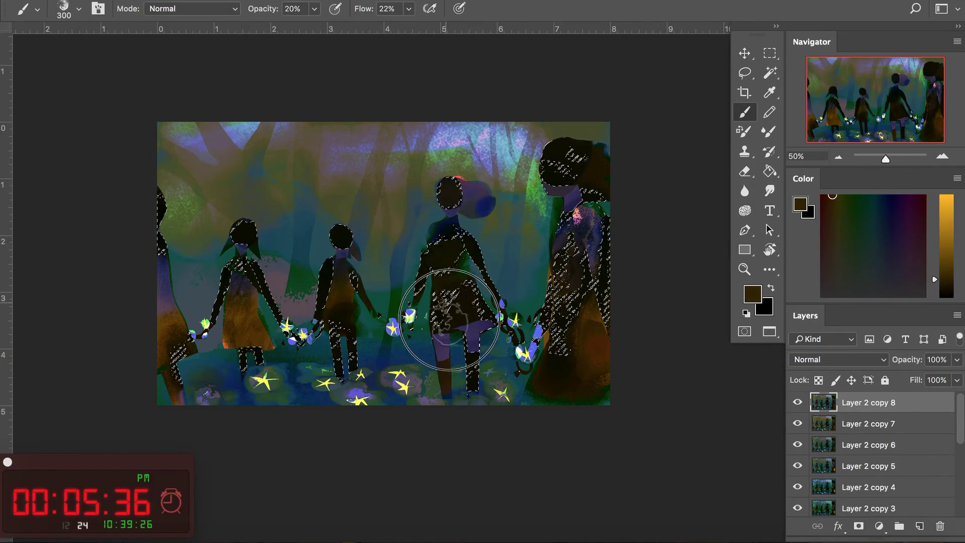
Add the skirts to the selection, brown the right dress and middle skirt and legs, then deselect.
key("w")
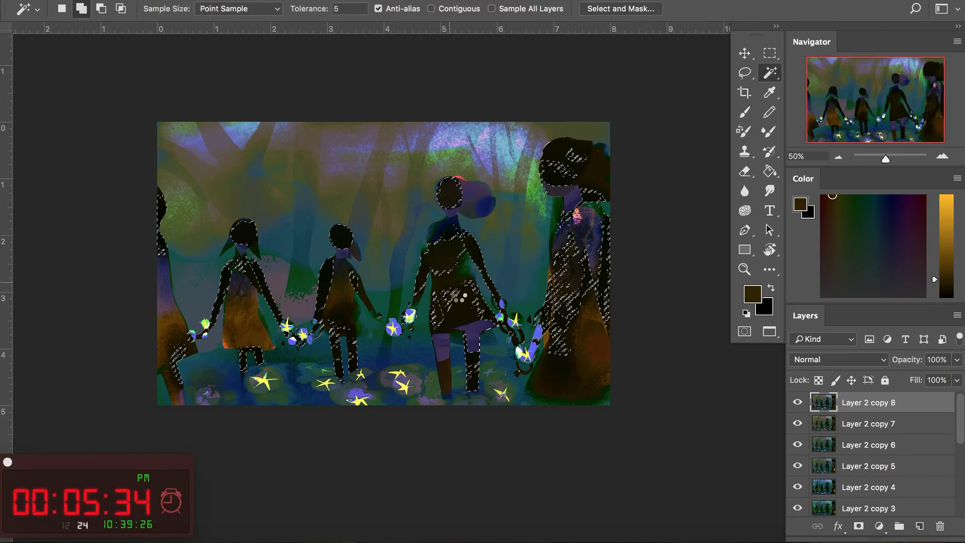
left_click(456, 299)
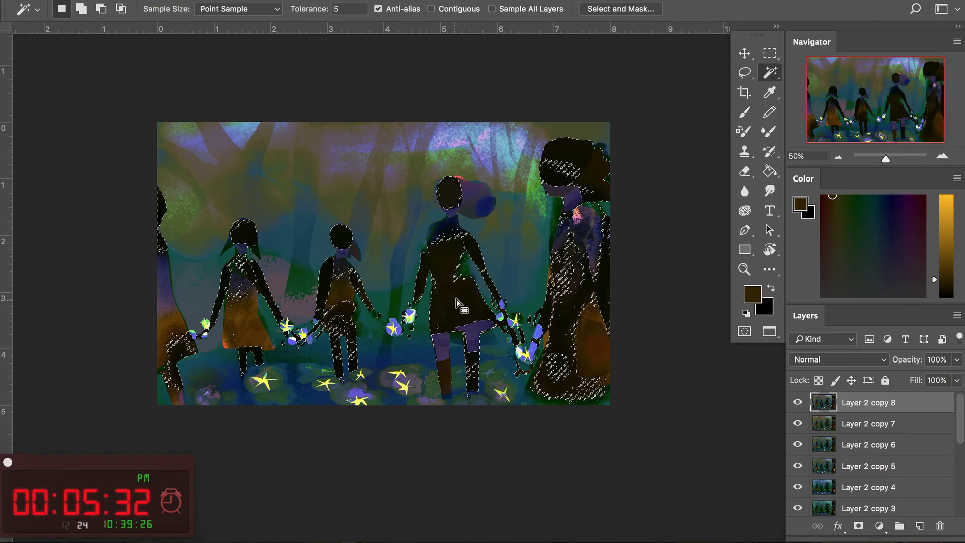
key("b")
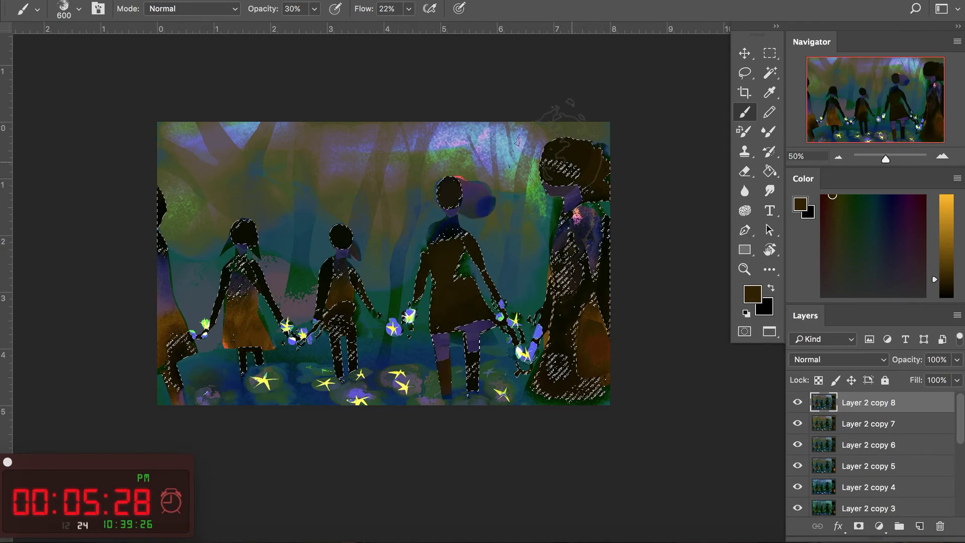
left_click_drag(573, 261, 573, 351)
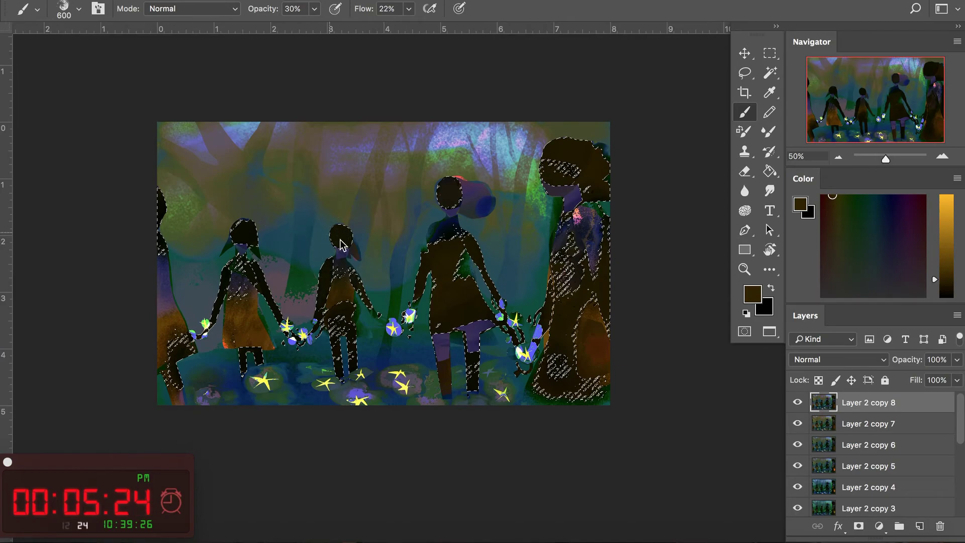
key("bracketleft")
key("bracketleft")
key("bracketleft")
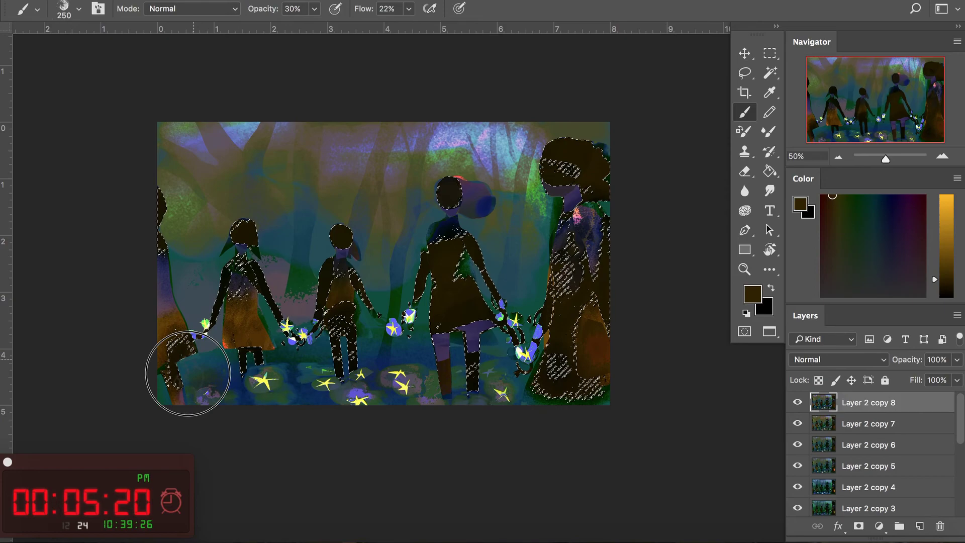
left_click_drag(482, 367, 467, 311)
key("ctrl+d")
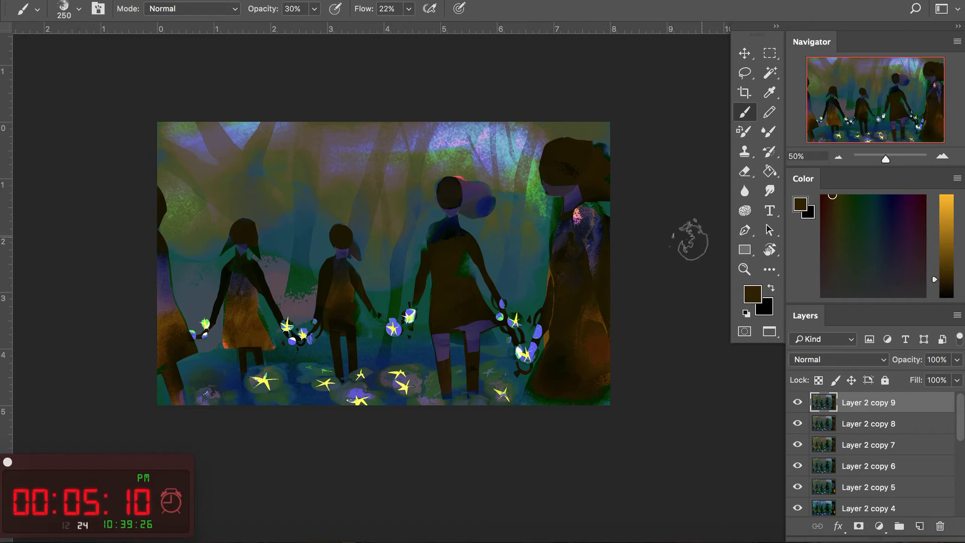
key("ctrl+b")
Set Layer 2 copy 9's midtone Color Balance to -54, 0, +5 and apply it.
mouse_move(723, 206)
left_mouse_down()
mouse_move(702, 211)
mouse_move(707, 240)
left_mouse_up()
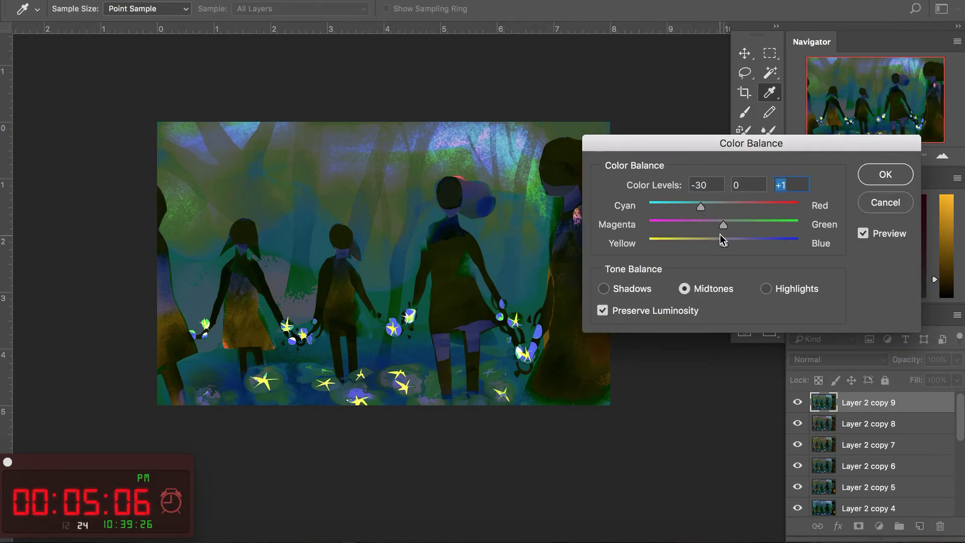
mouse_move(720, 236)
left_mouse_down()
mouse_move(707, 236)
mouse_move(763, 200)
mouse_move(664, 210)
left_mouse_up()
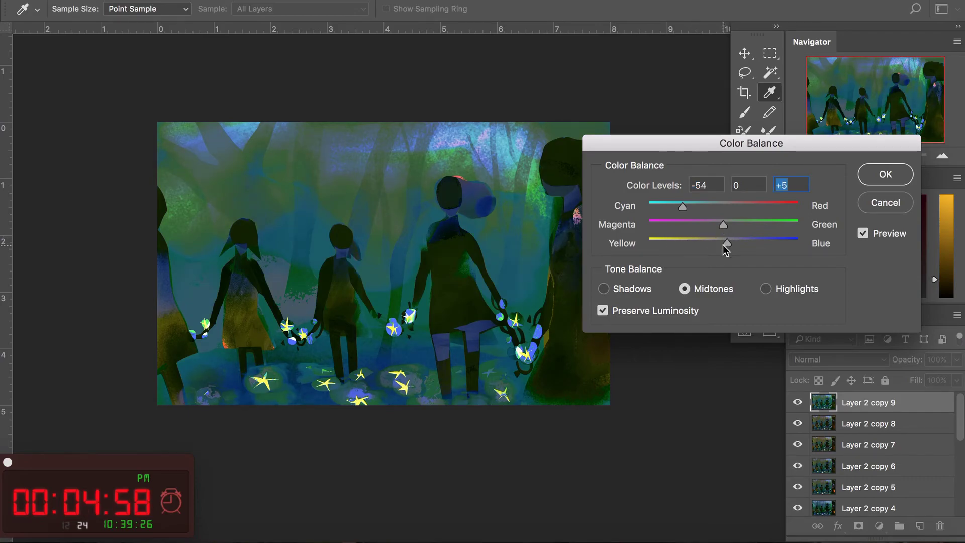
left_click(865, 175)
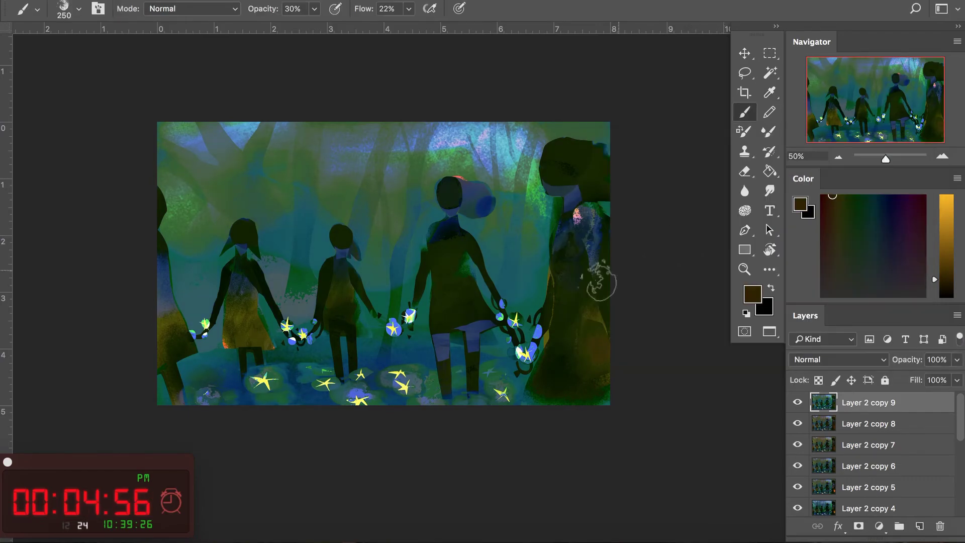
Sample the salmon red from the canvas and set the brush opacity to 100%.
key("l")
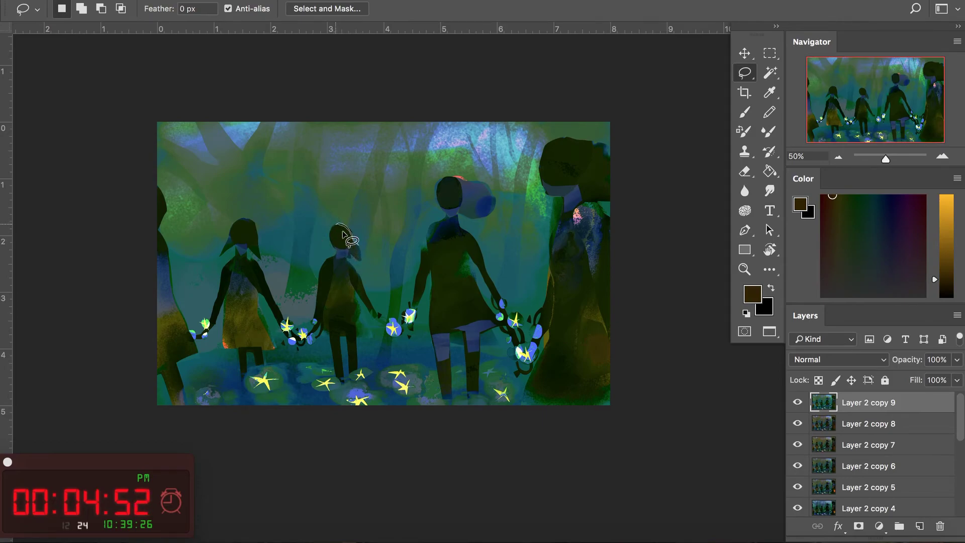
key("b")
left_click(455, 182, "alt")
key("0")
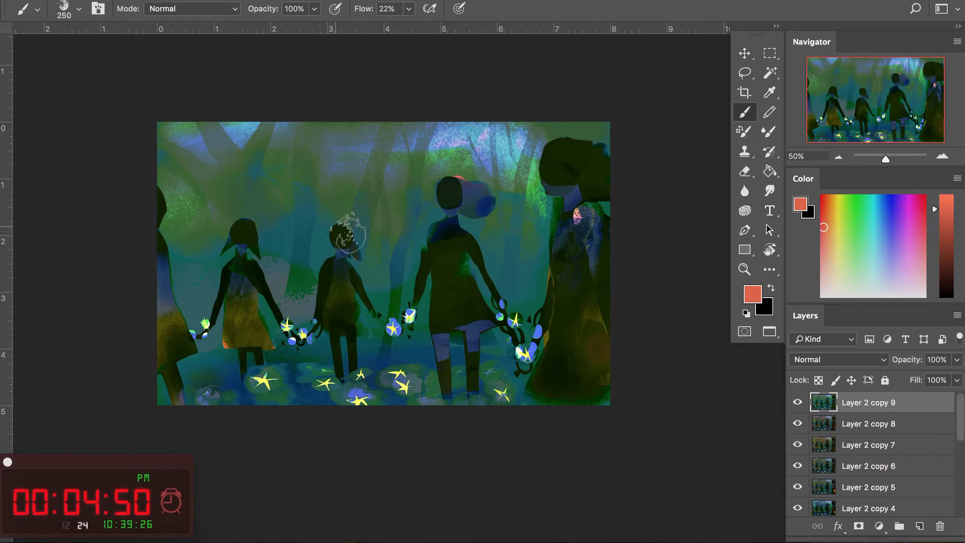
Lasso-constrain and paint warm salmon edge light along a figure's neck, back and head.
key("l")
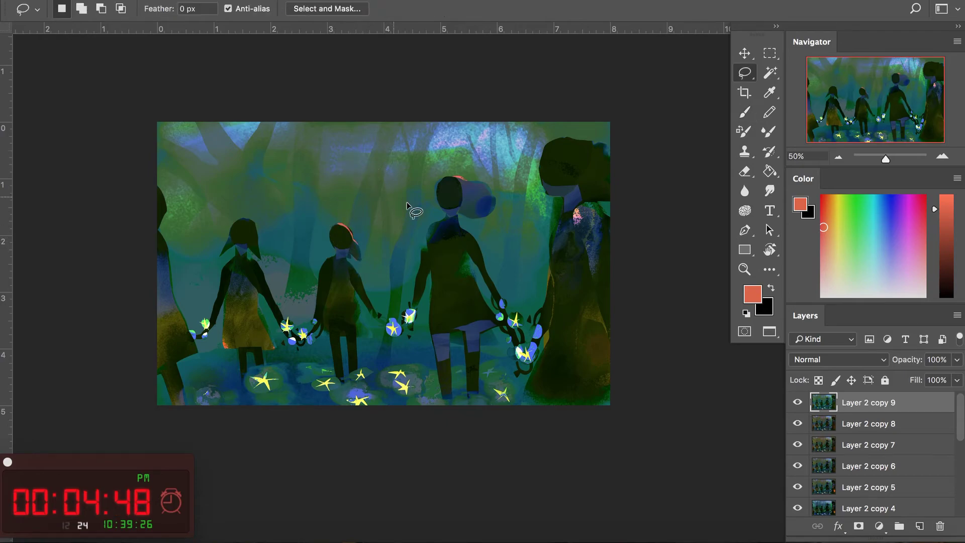
left_click_drag(459, 229, 453, 209)
key("b")
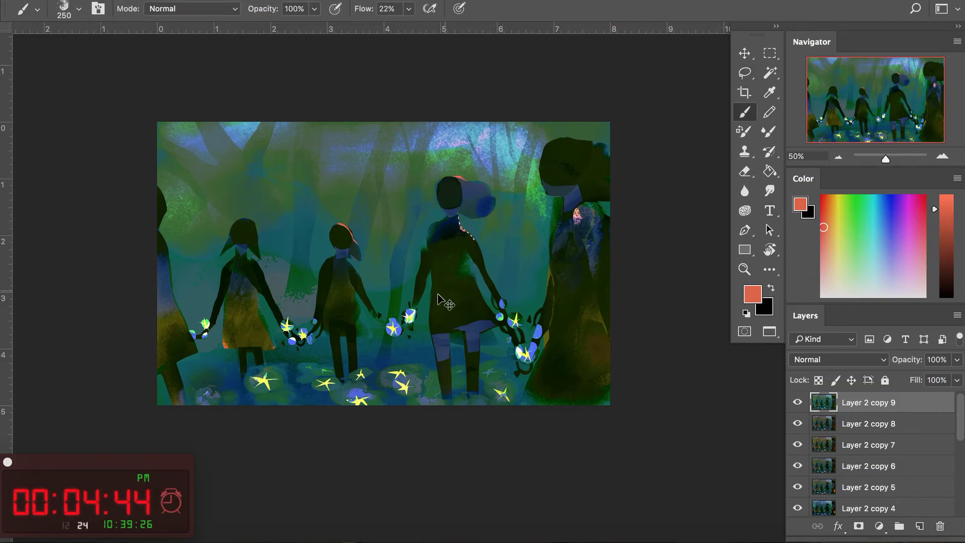
key("l")
left_click_drag(246, 220, 254, 214)
key("b")
key("l")
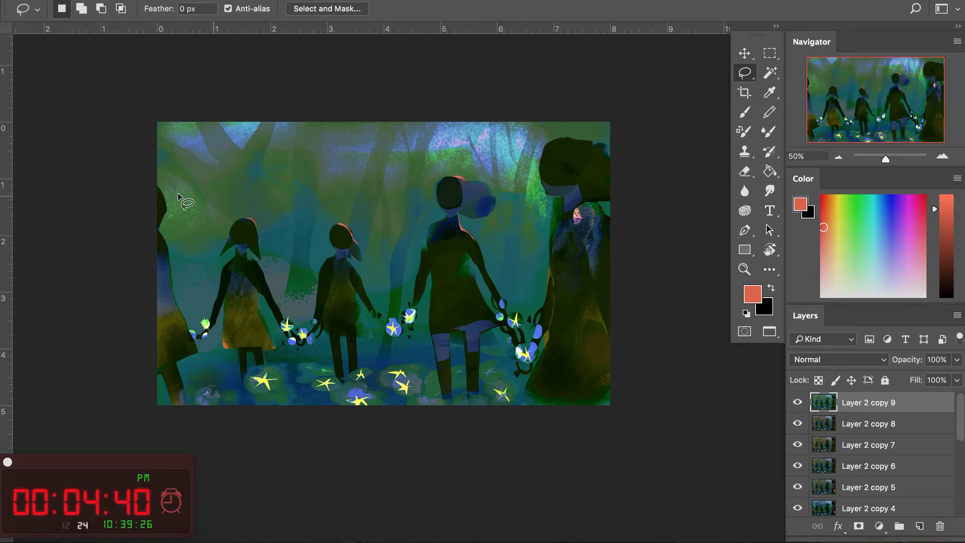
Trace a lasso along the left figure's head edge for more rim light.
key("b")
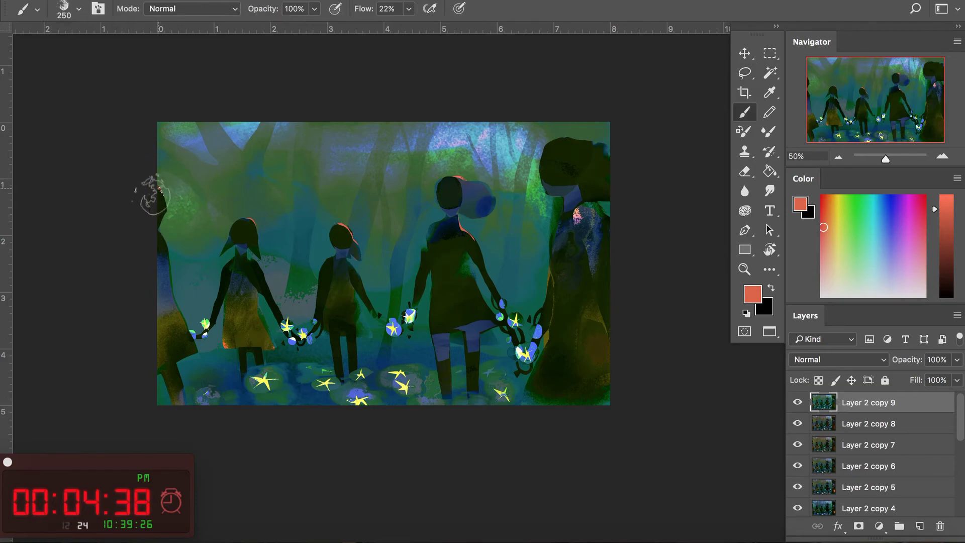
key("l")
left_click_drag(556, 142, 546, 150)
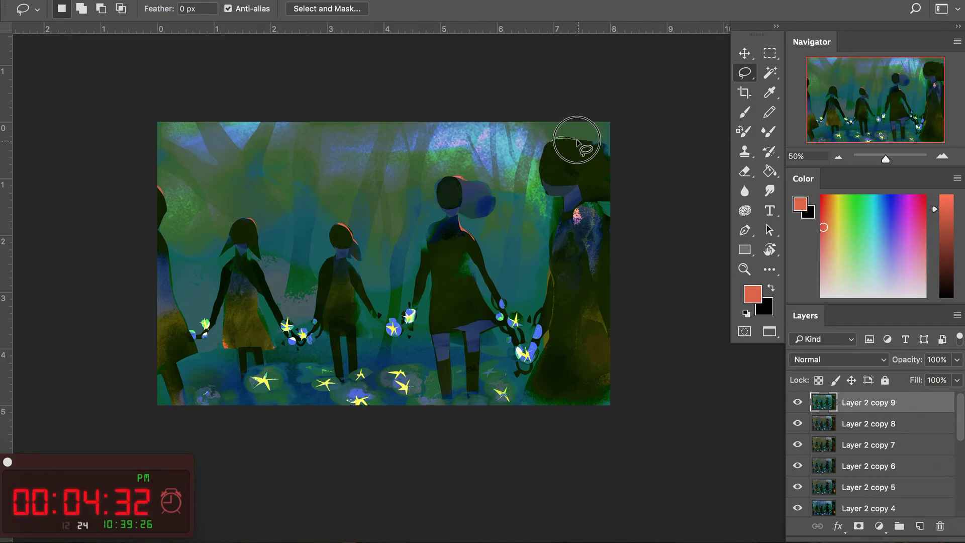
key("b")
key("l")
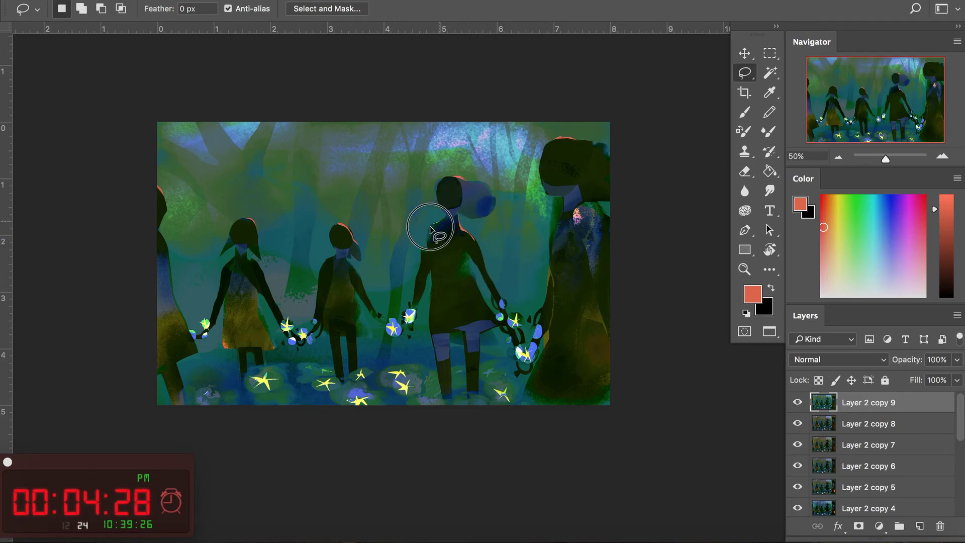
key("b")
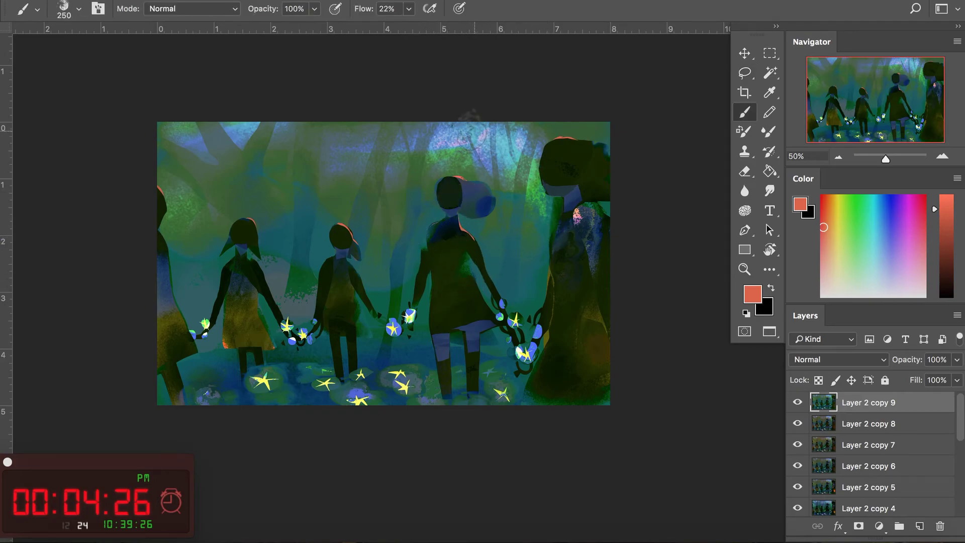
key("l")
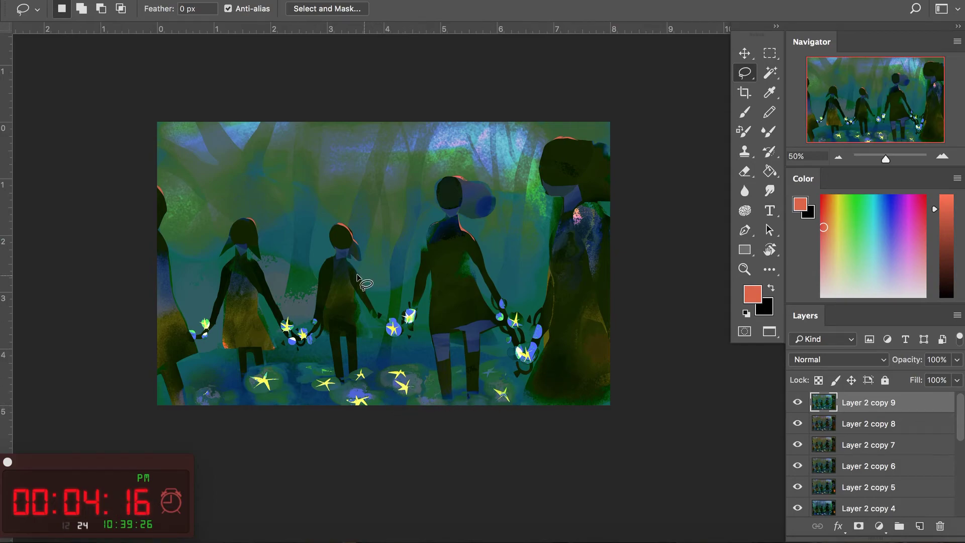
Magic Wand the background gaps between the figures and choose a pale teal.
key("w")
left_click(328, 268)
key("b")
left_click_drag(873, 221, 870, 270)
left_click(946, 233)
Switch to an enlarged dry Paint brush preset at 20% opacity.
key("2")
key("bracketright")
key("bracketright")
right_click(208, 257)
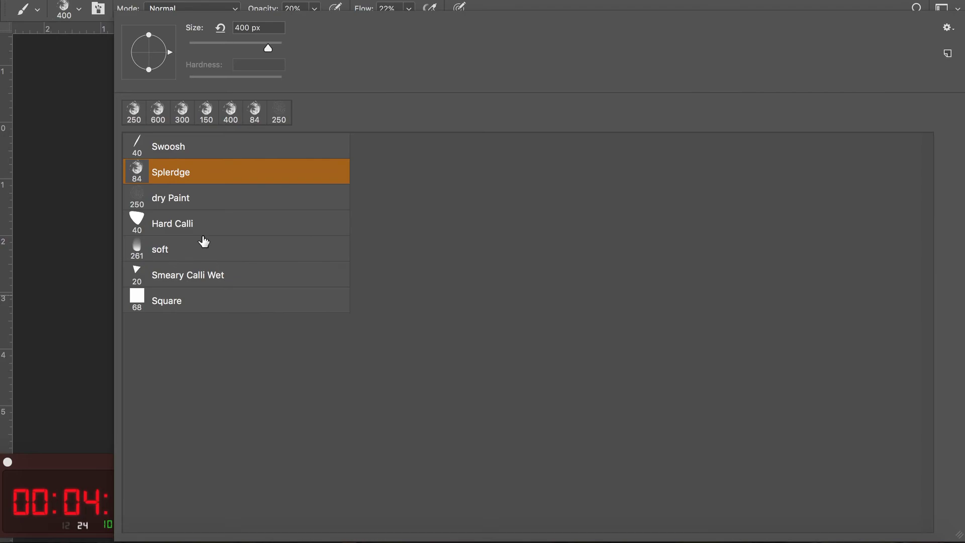
left_click(184, 197)
key("Return")
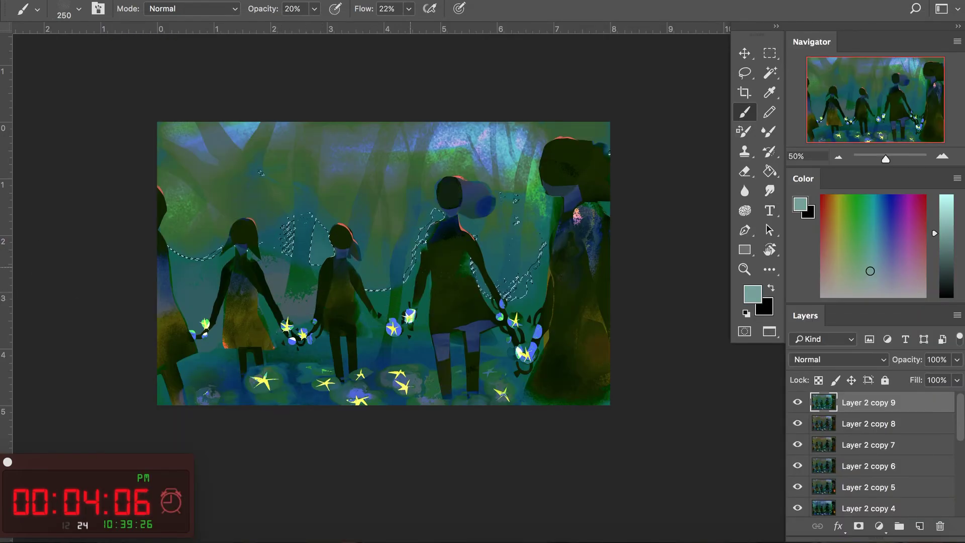
Magic Wand matching colour patches across the figures, hands and lower bodies.
key("ctrl+d")
key("w")
left_click(498, 274)
key("b")
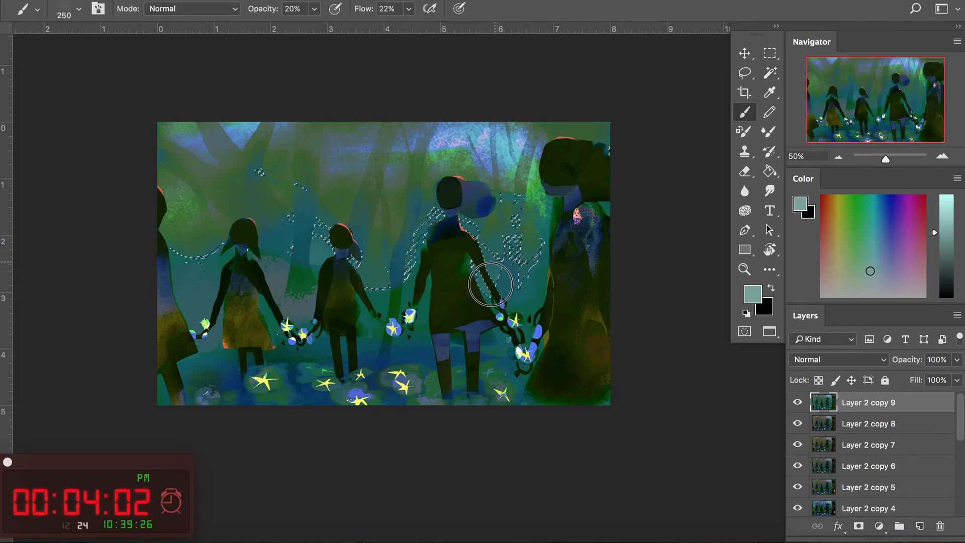
key("w")
left_click(532, 294)
key("b")
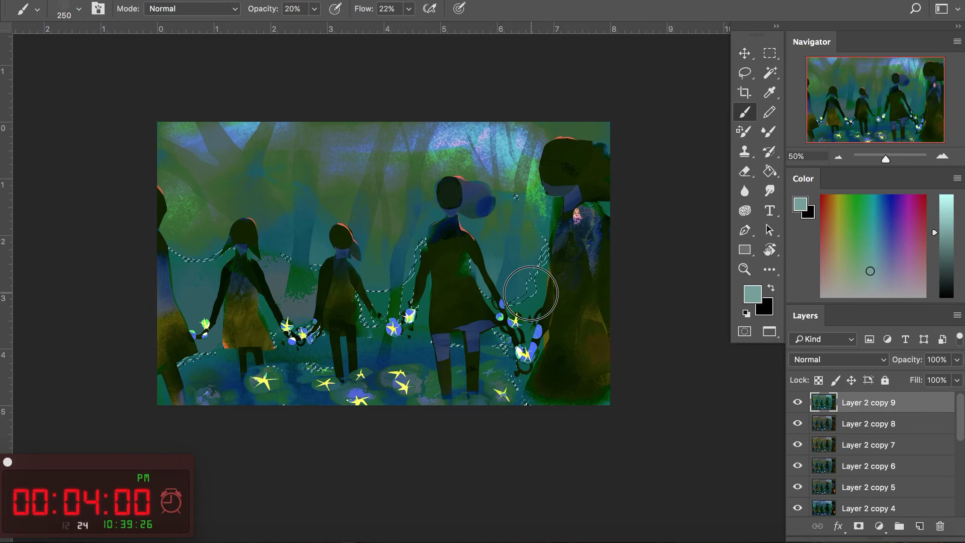
Try muted teal around the left figure's hand, then undo it.
key("ctrl+d")
key("w")
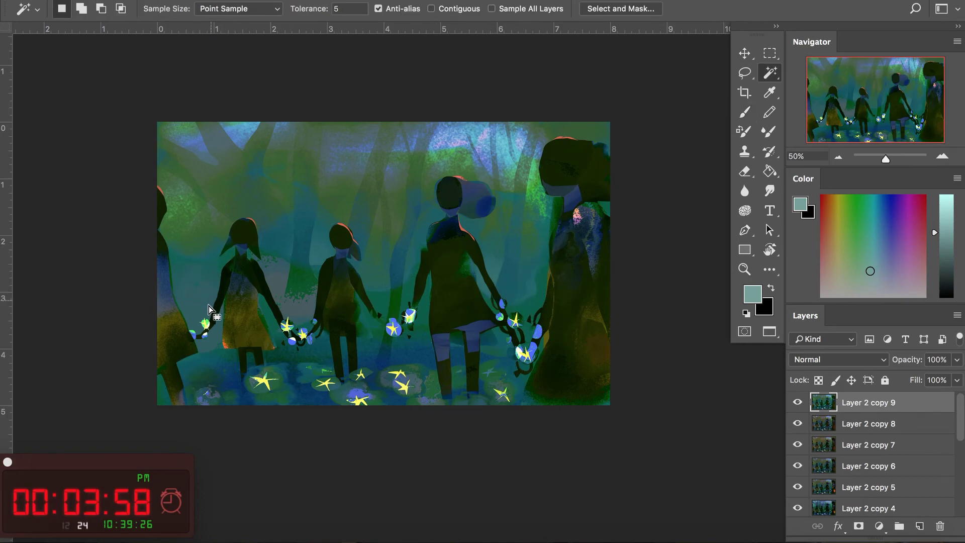
left_click(209, 310)
key("b")
left_click_drag(202, 311, 209, 321)
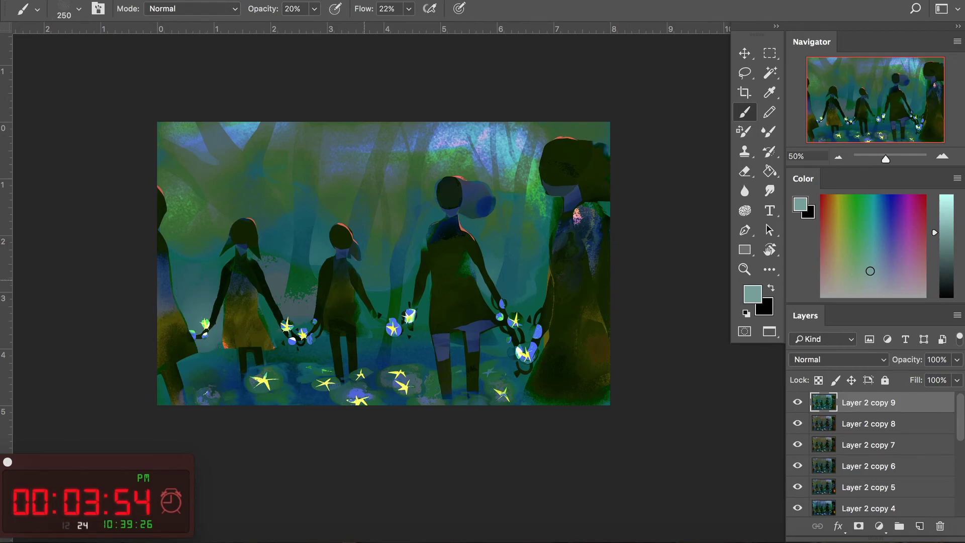
key("ctrl+z")
Select light patches in the upper trees and brush in saturated blue light.
key("w")
left_click(406, 171)
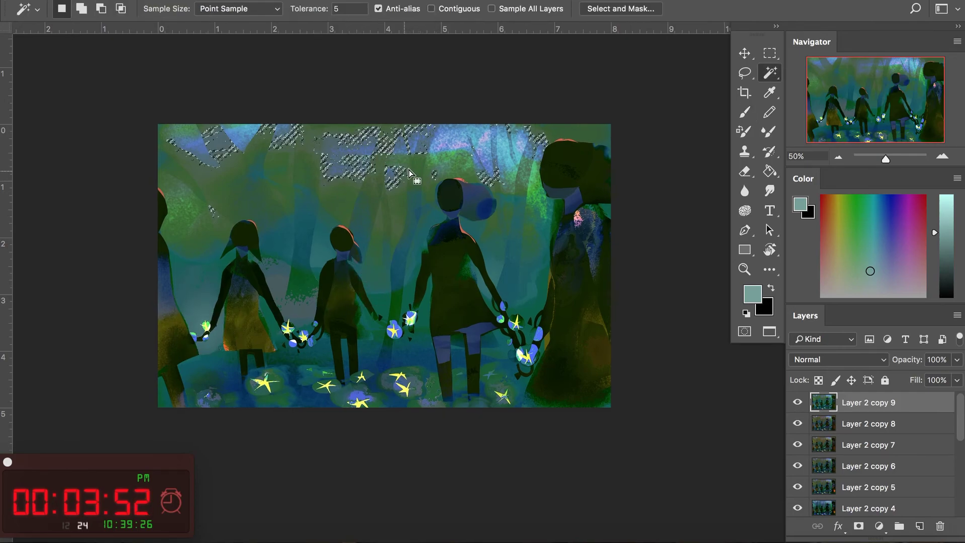
key("b")
left_click(480, 152, "alt")
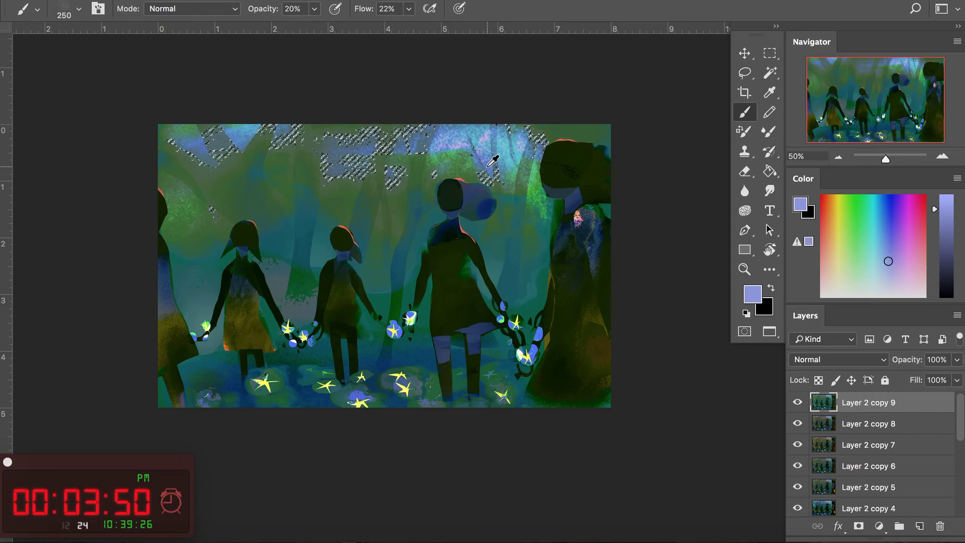
left_click(488, 166, "alt")
mouse_move(349, 159)
left_mouse_down()
mouse_move(344, 129)
mouse_move(360, 150)
mouse_move(332, 168)
left_mouse_up()
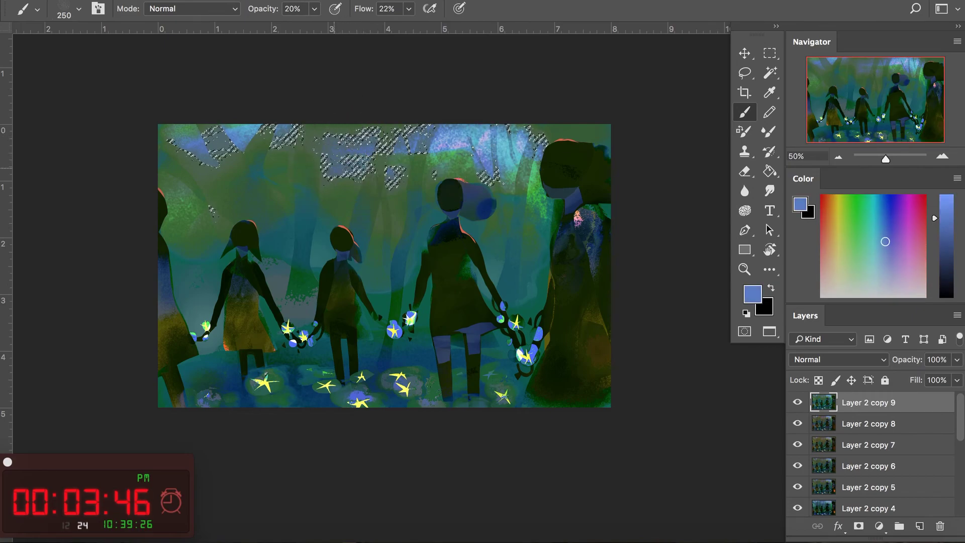
Add more blue to the upper trees at 30% opacity, then deselect.
key("ctrl+d")
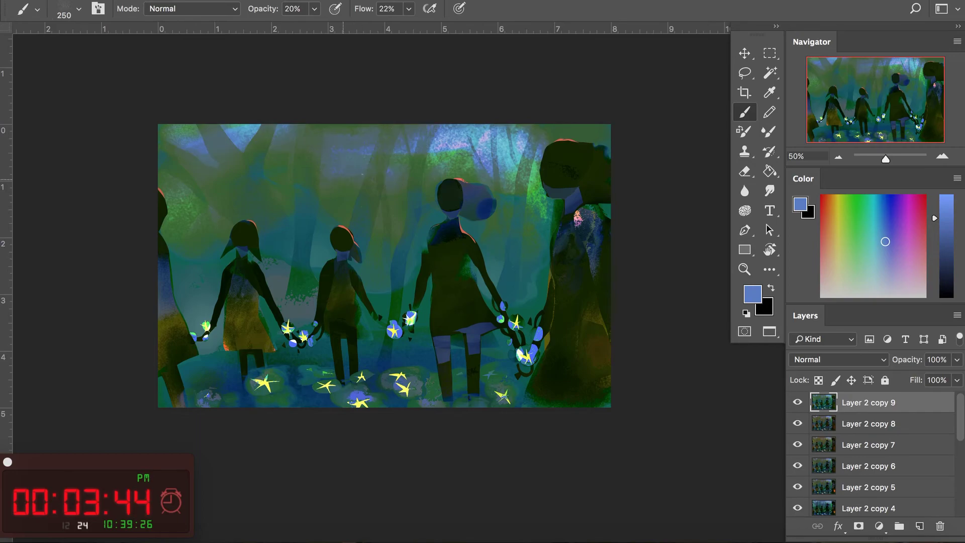
key("ctrl+shift+d")
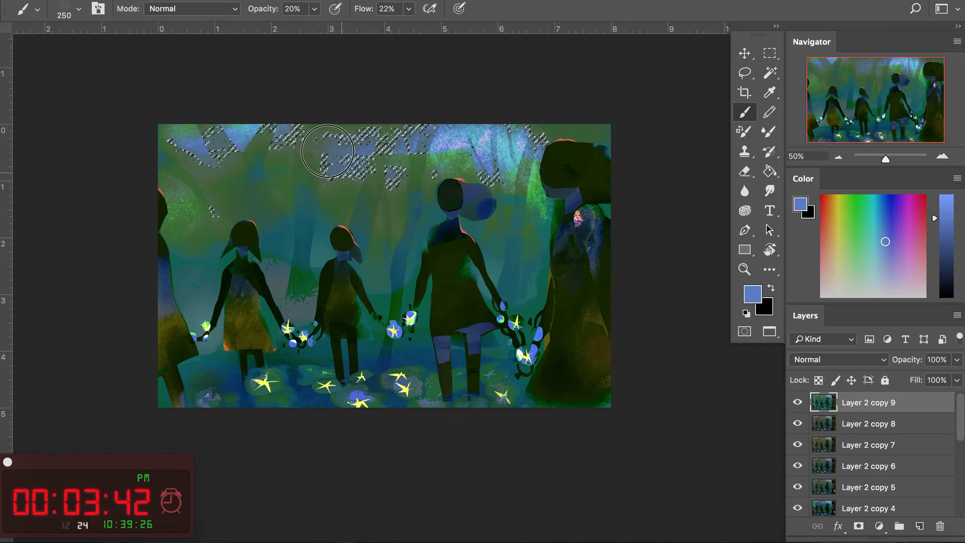
key("3")
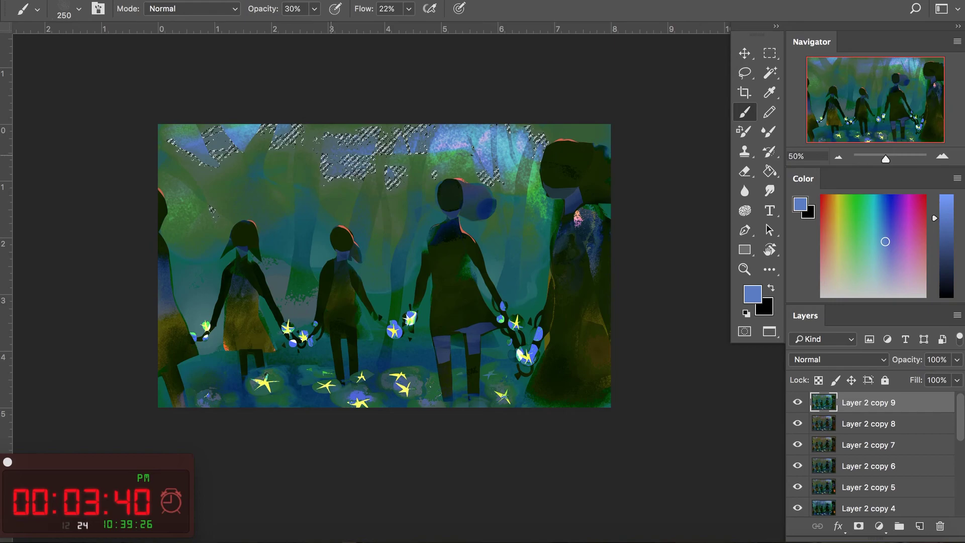
left_click_drag(337, 150, 391, 131)
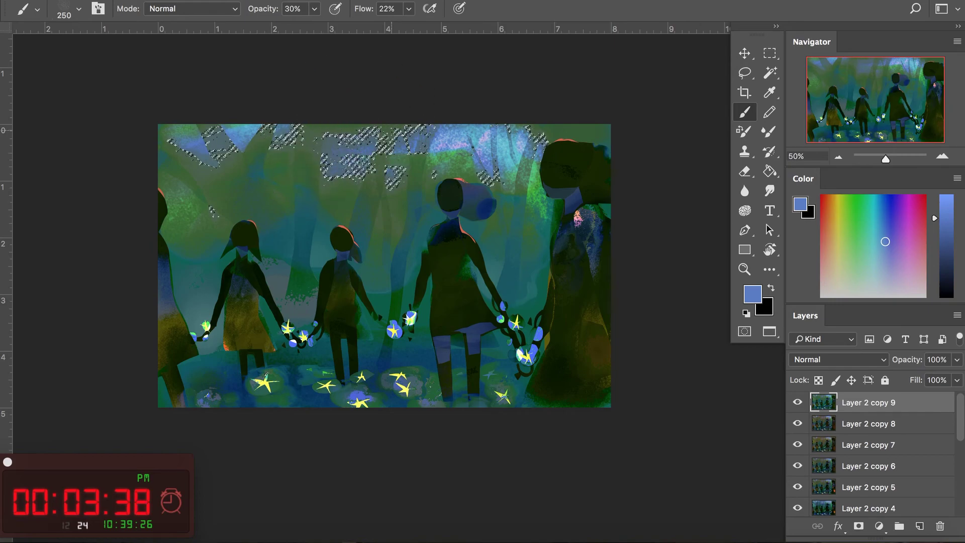
key("ctrl+d")
key("w")
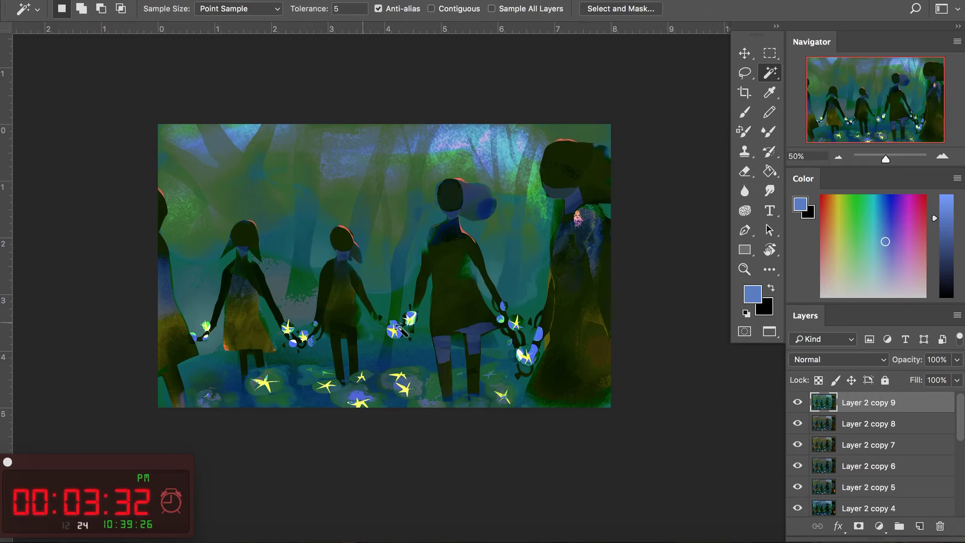
Select the dark figure silhouettes and load a dark olive brush at size 175.
left_click(451, 268)
key("b")
left_click(451, 268, "alt")
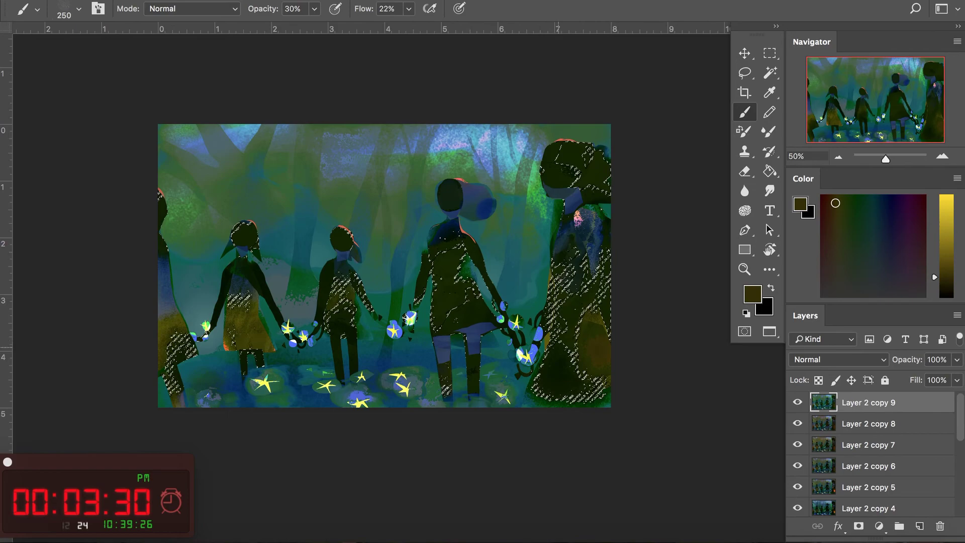
key("bracketleft")
key("bracketleft")
key("bracketleft")
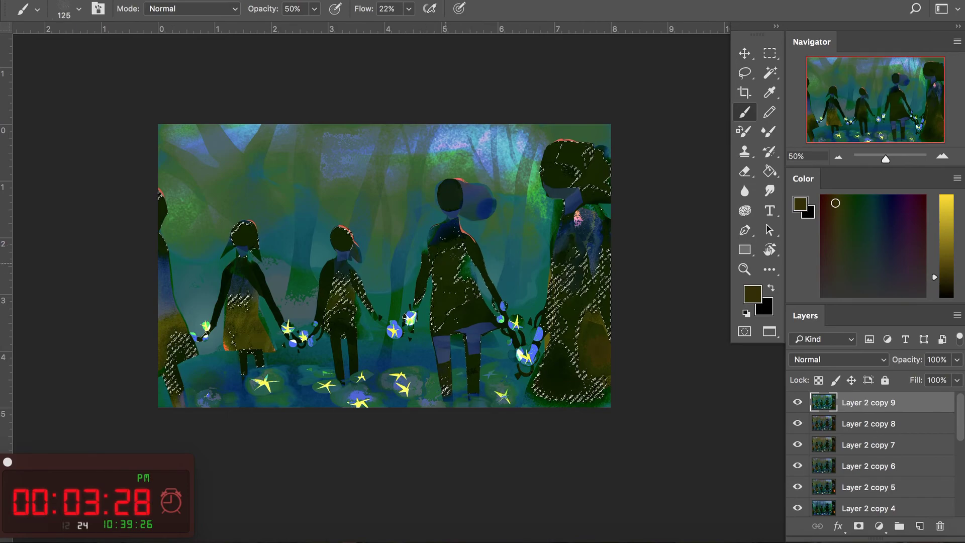
key("bracketright")
key("bracketright")
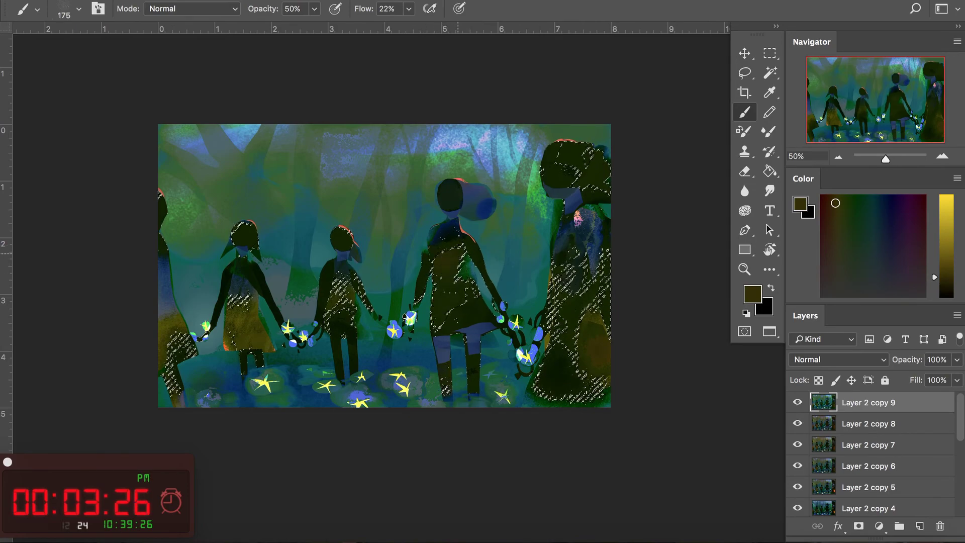
key("ctrl+h")
key("w")
key("ctrl+h")
key("b")
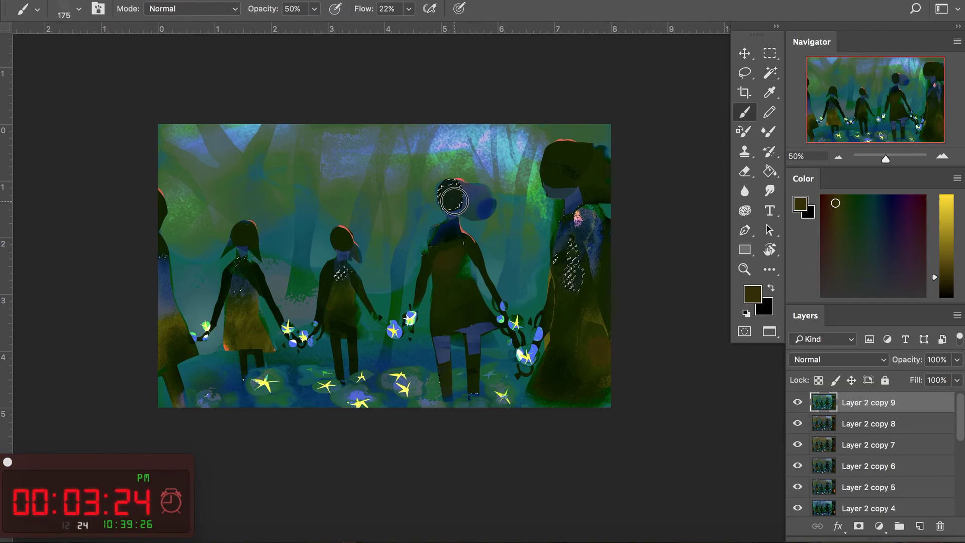
key("ctrl+h")
key("w")
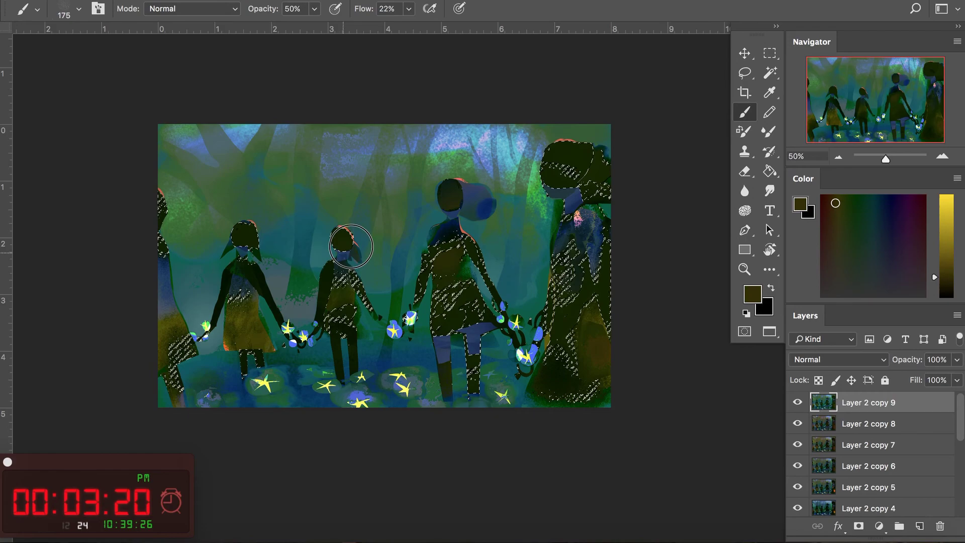
Paint olive over the central figure's lower torso, then sample a dark navy.
key("ctrl+d")
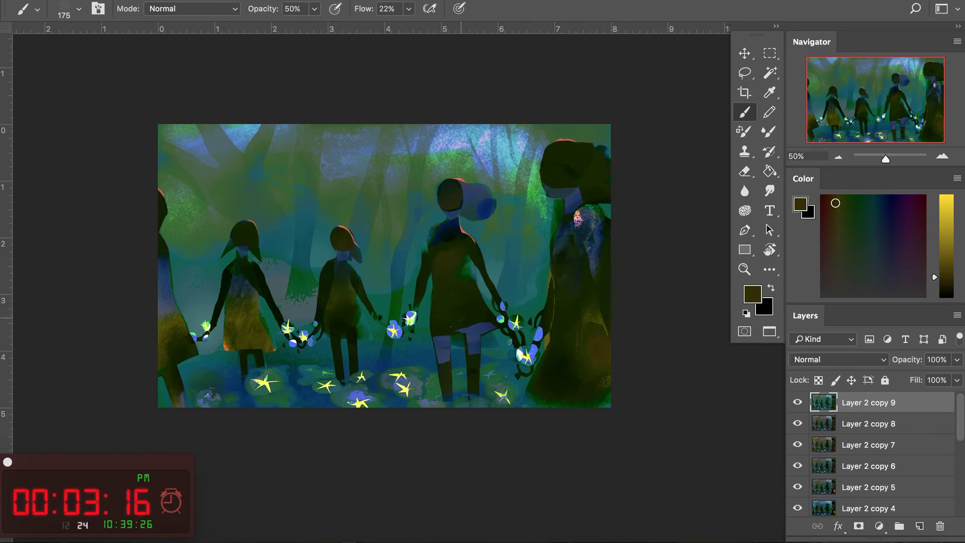
left_click(478, 311)
left_click(478, 312, "alt")
mouse_move(479, 312)
left_mouse_down()
mouse_move(459, 308)
mouse_move(472, 289)
left_mouse_up()
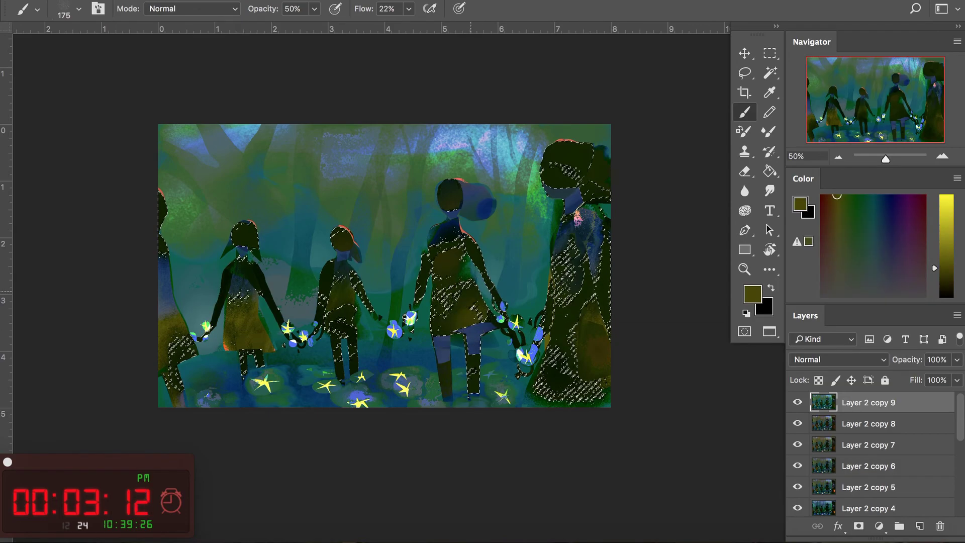
key("ctrl+d")
key("ctrl+shift+d")
key("ctrl+d")
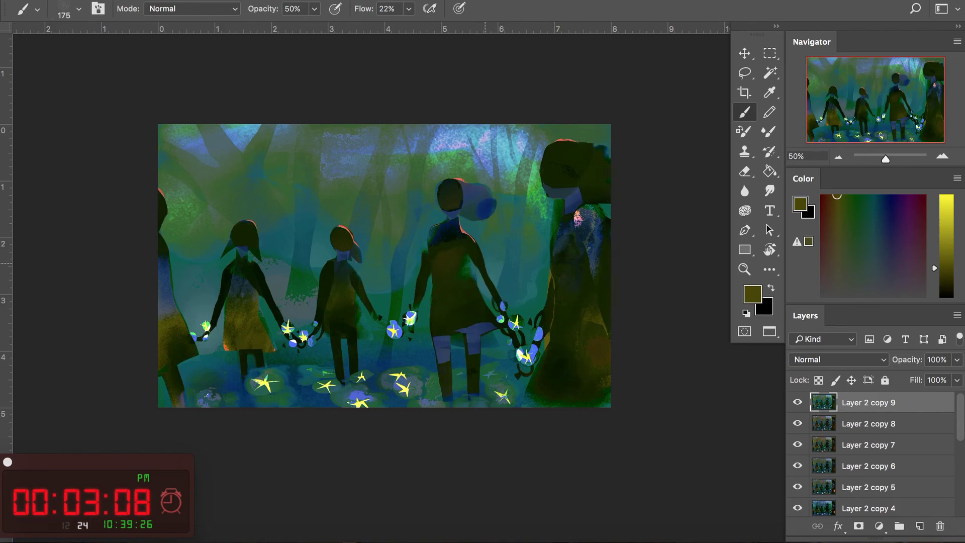
key("ctrl+shift+d")
left_click(493, 282, "alt")
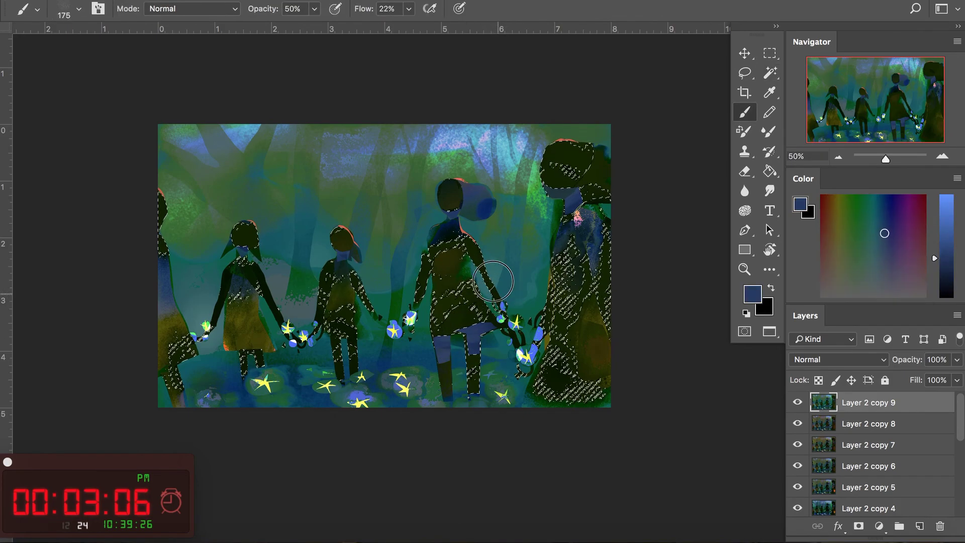
Select the speckled figure areas and paint dark green between the legs.
key("ctrl+d")
key("w")
left_click(456, 352)
key("b")
left_click(467, 313, "alt")
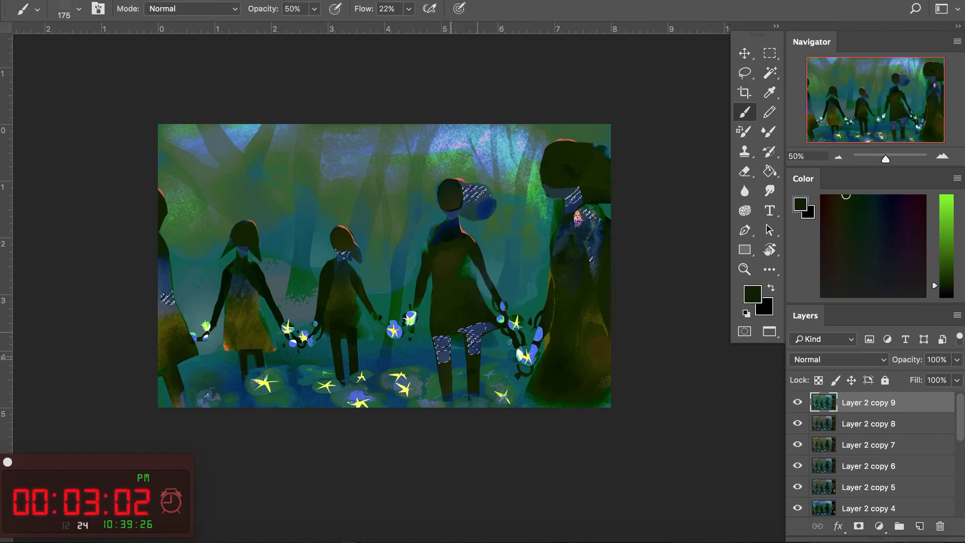
left_click_drag(458, 353, 487, 337)
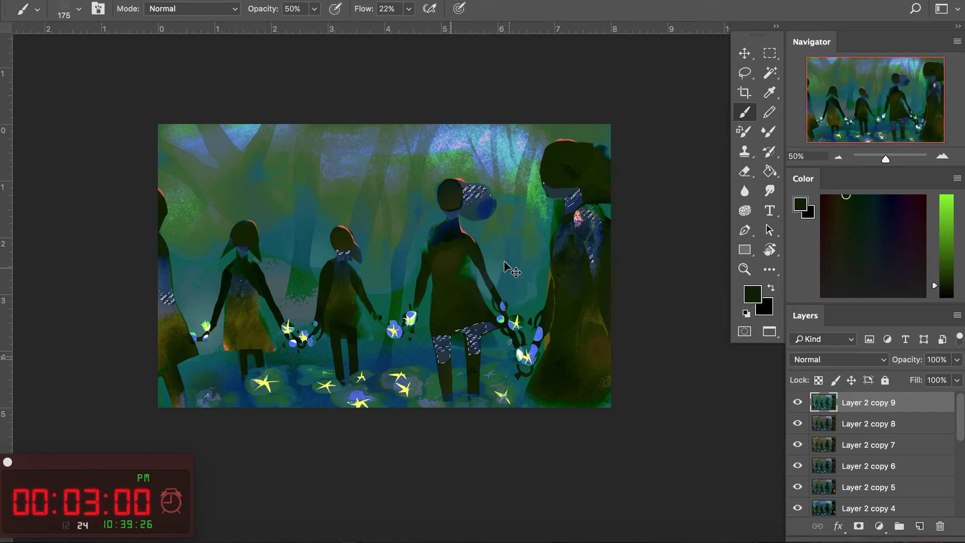
key("ctrl+d")
key("w")
key("ctrl+shift+d")
key("b")
Select and darken the blue hat and other blue areas, then duplicate the layer.
key("w")
left_click(473, 200)
left_click(468, 199, "shift")
left_click(463, 193, "shift")
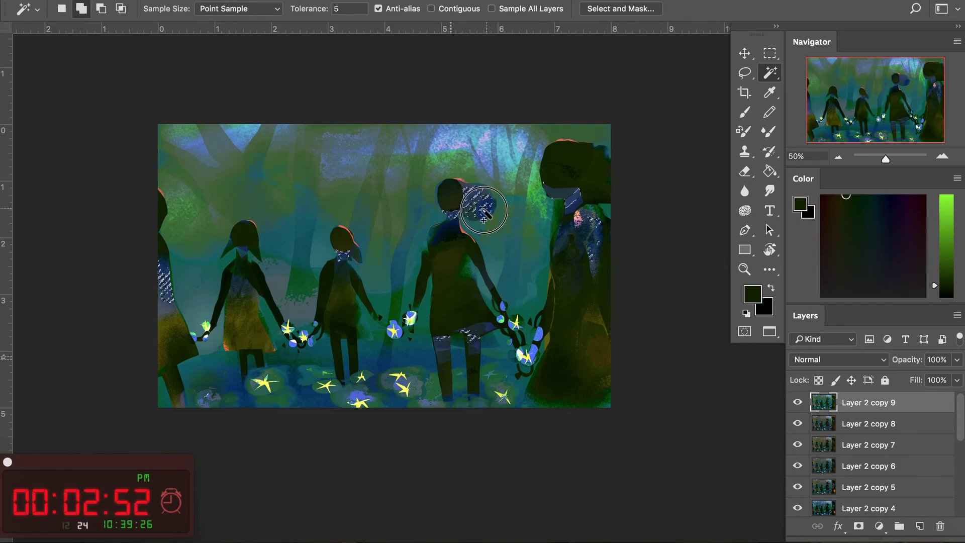
key("b")
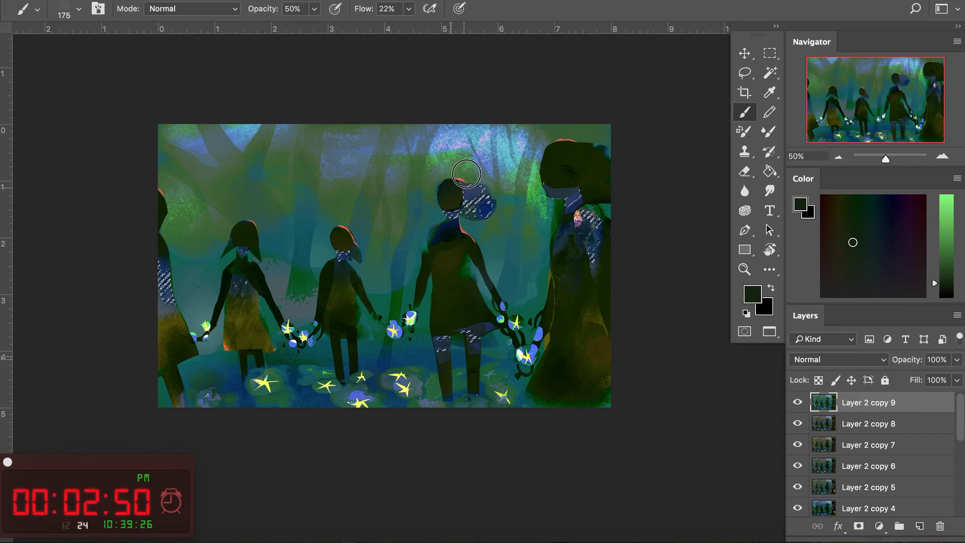
key("ctrl+h")
key("ctrl+j")
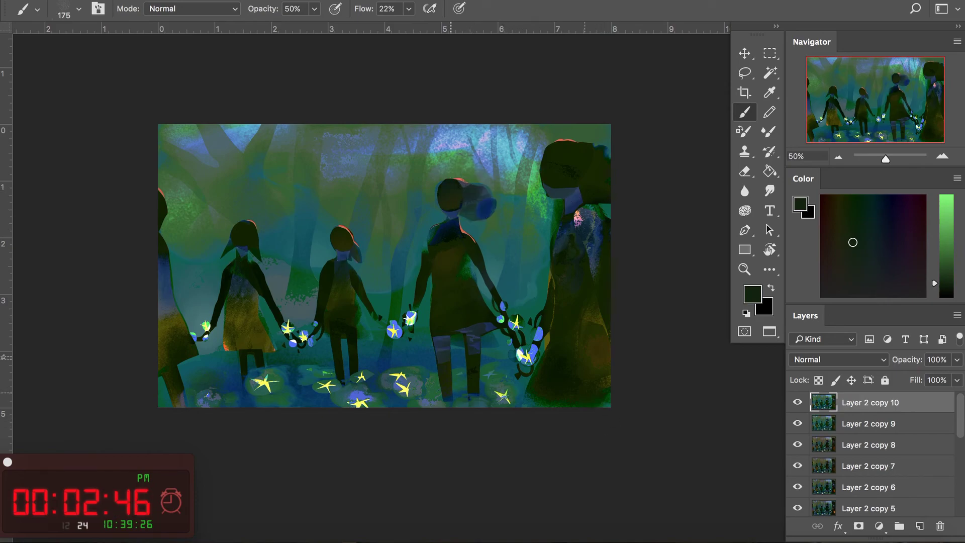
Apply Color Balance: midtones +23 toward red and toward blue, shadows +15 toward red.
key("ctrl+b")
left_click_drag(723, 206, 741, 209)
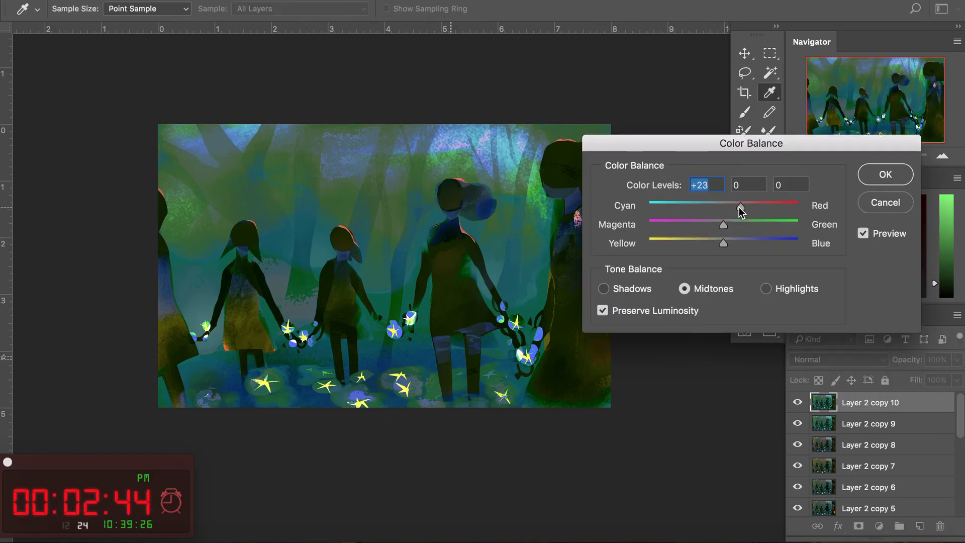
mouse_move(704, 240)
left_mouse_down()
mouse_move(728, 245)
mouse_move(718, 247)
left_mouse_up()
left_click(620, 290)
left_click_drag(737, 206, 735, 209)
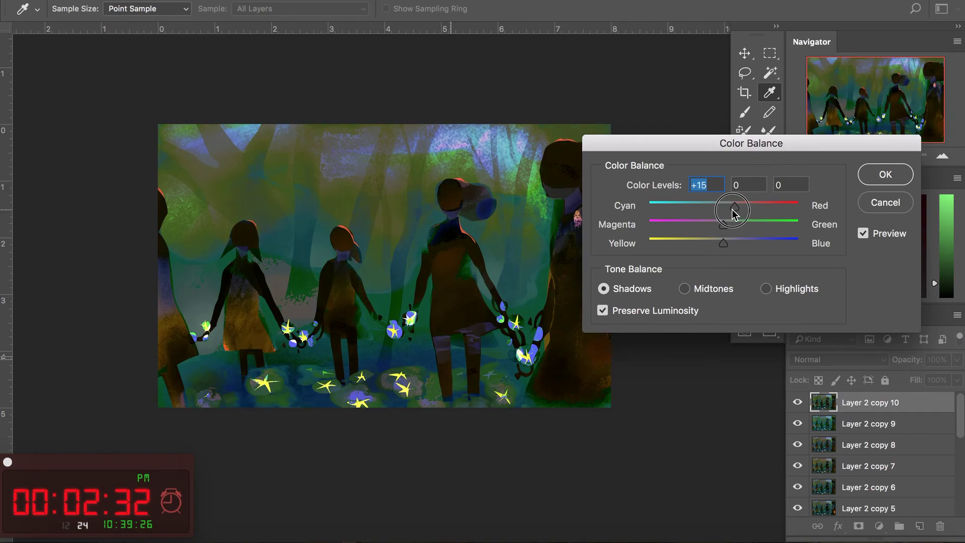
key("Return")
key("b")
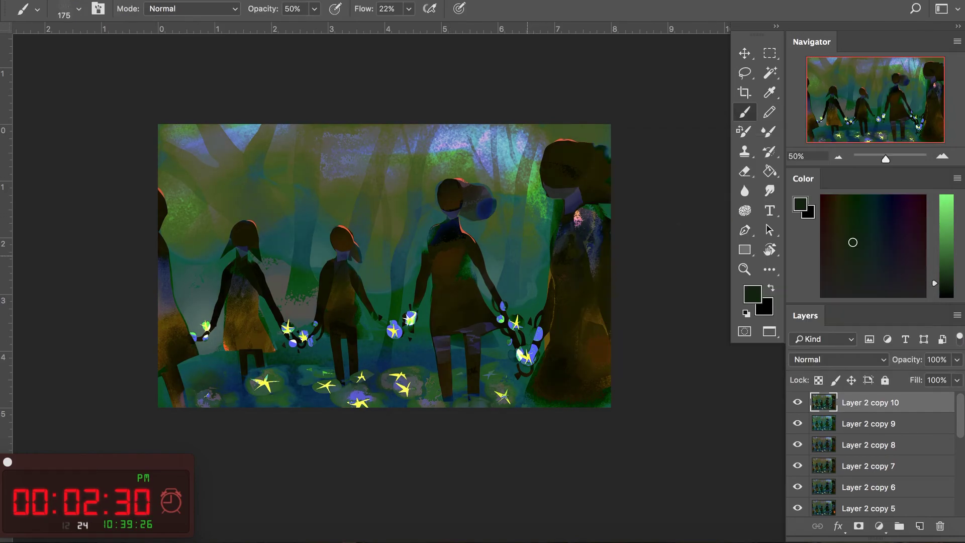
key("l")
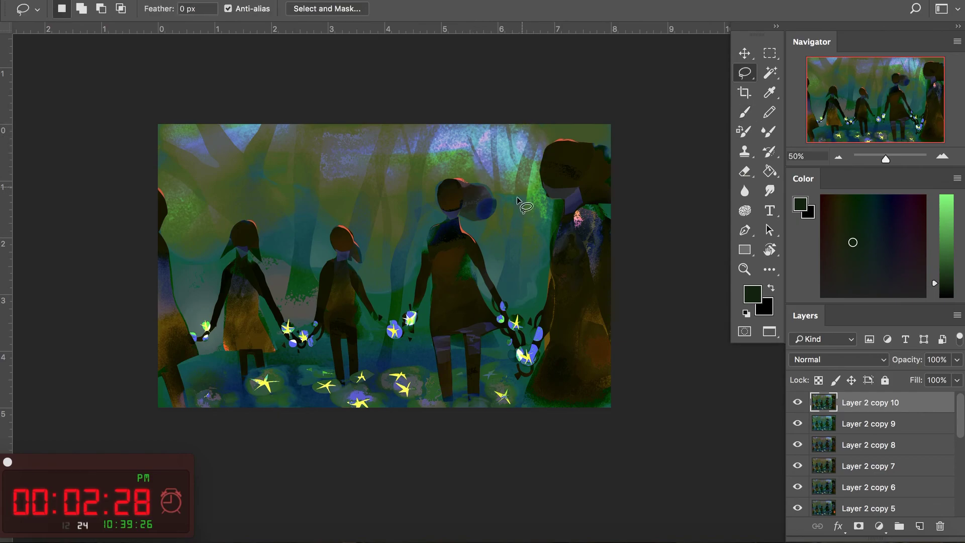
Lasso an area beside the central figure, sample foliage green, and select speckled background.
left_click_drag(537, 176, 511, 319)
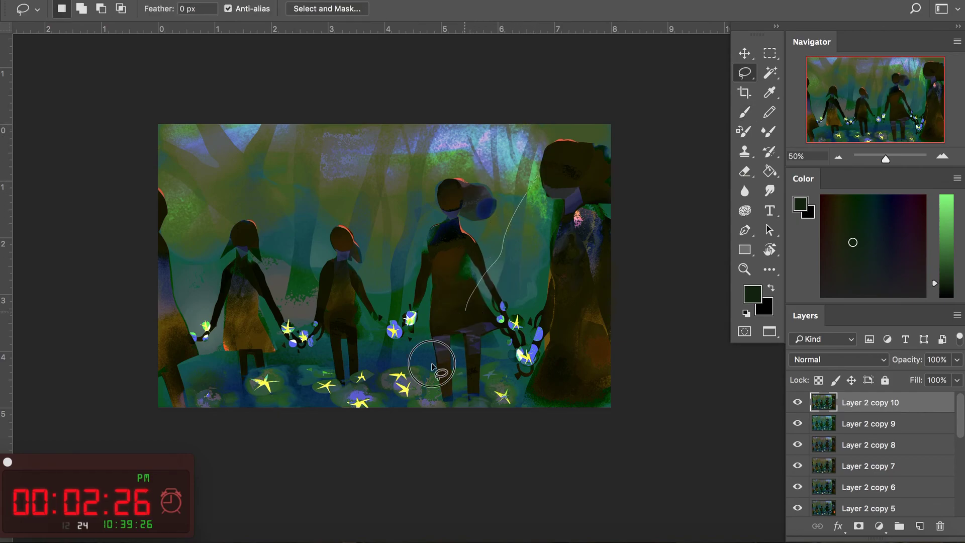
left_click_drag(511, 319, 538, 178)
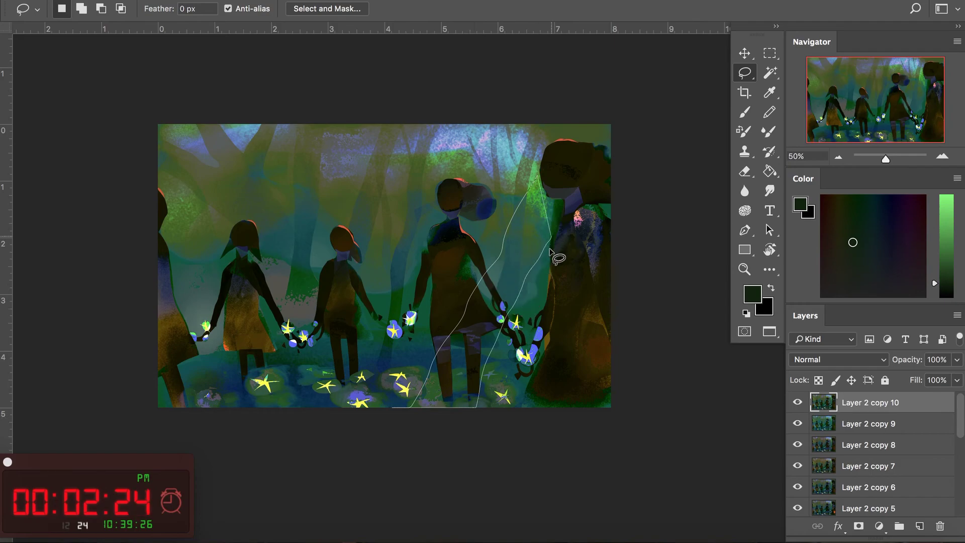
key("b")
left_click(537, 184, "alt")
key("w")
left_click(538, 183)
key("b")
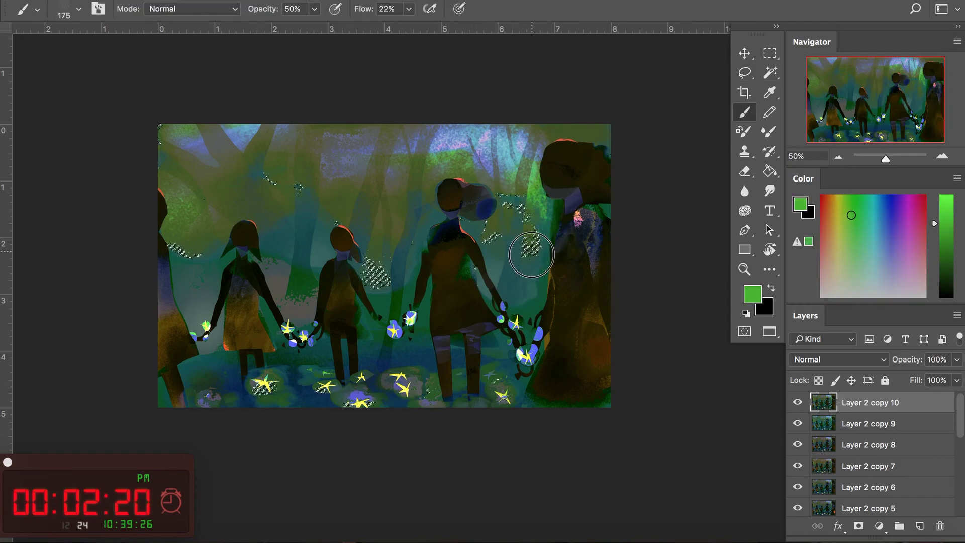
Select other background areas and the figures to paint green accents.
key("w")
left_click(517, 274)
key("b")
key("ctrl+d")
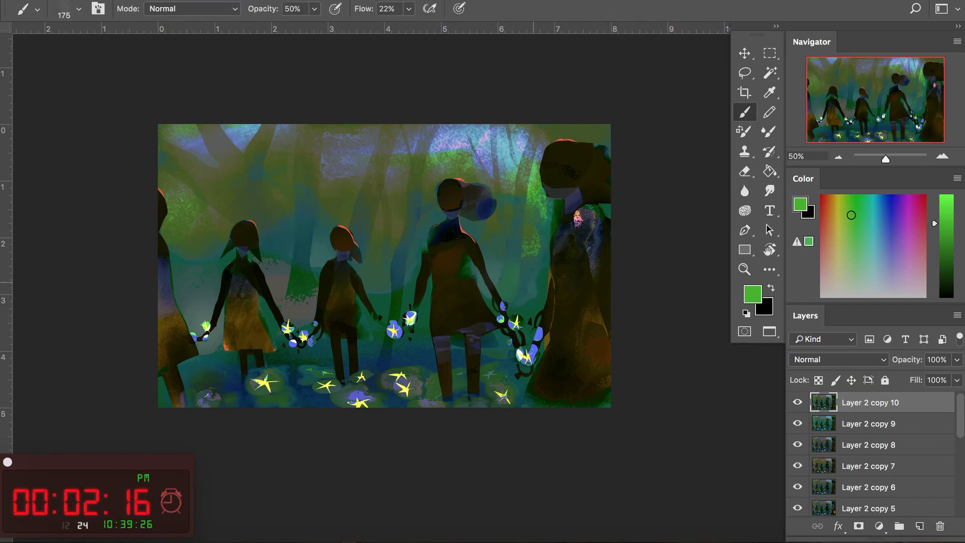
key("w")
left_click(497, 296)
key("b")
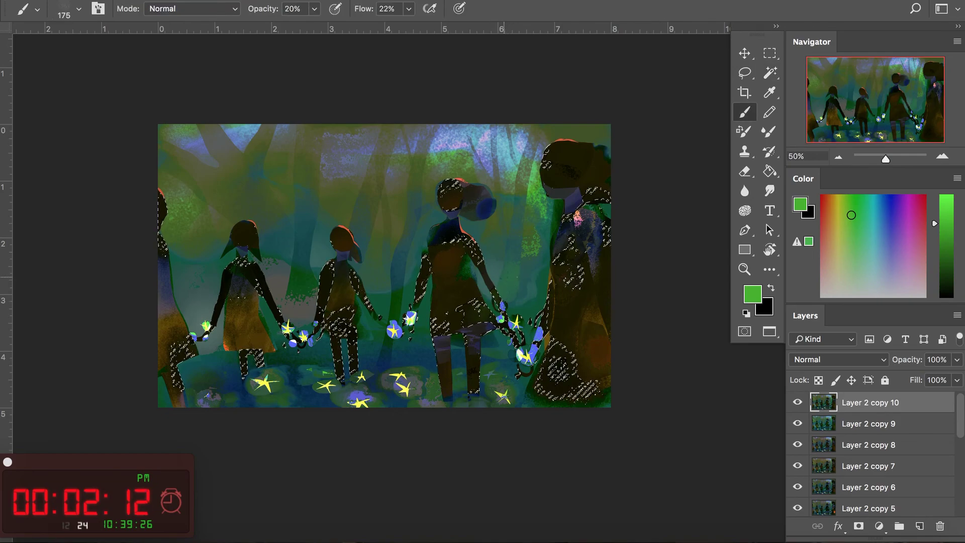
Reselect the figures, then select speckled areas along the bottom background.
key("ctrl+d")
key("w")
left_click(477, 249)
key("b")
key("ctrl+d")
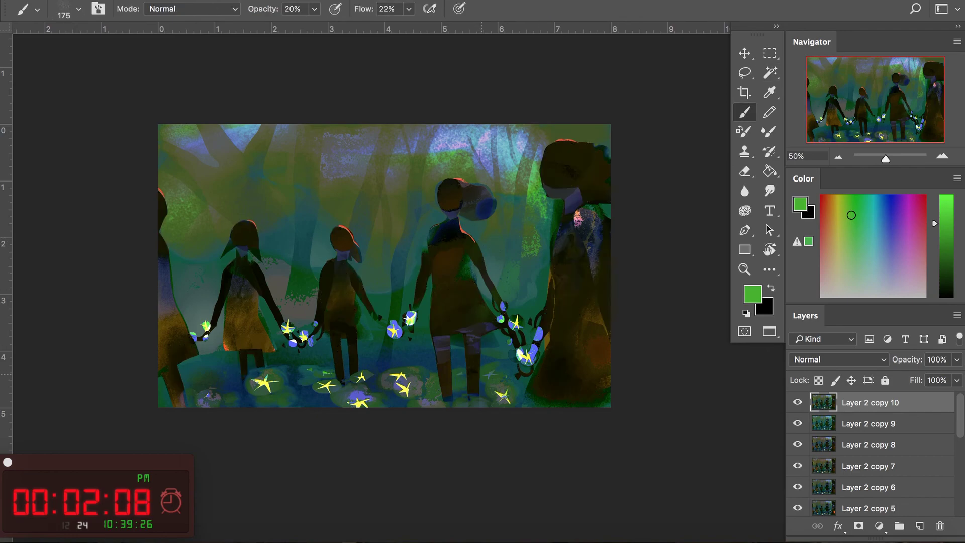
key("w")
left_click(421, 399, "shift")
left_click(346, 401, "shift")
key("b")
Brush lightened purple over the glowing ground at size 250, 30–50% opacity.
left_click(355, 394, "alt")
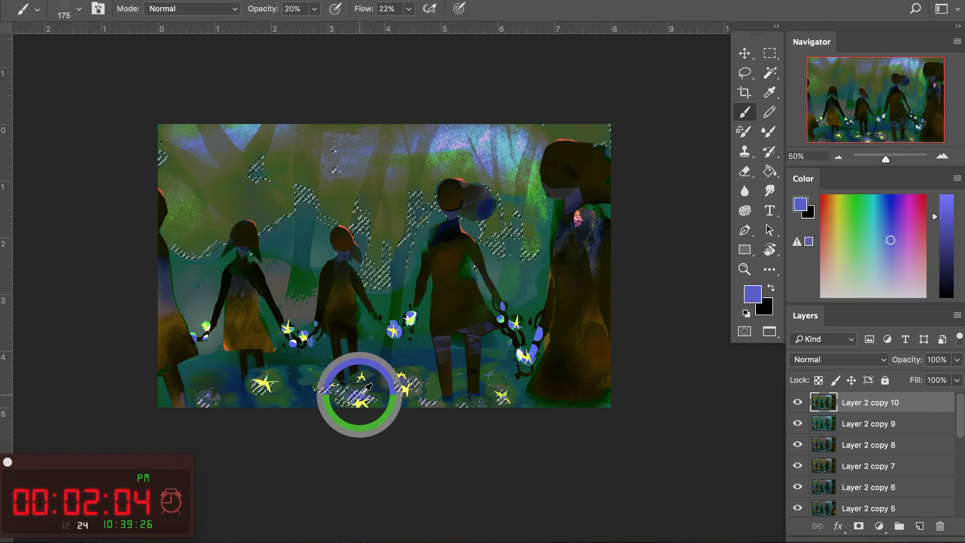
left_click_drag(944, 211, 945, 194)
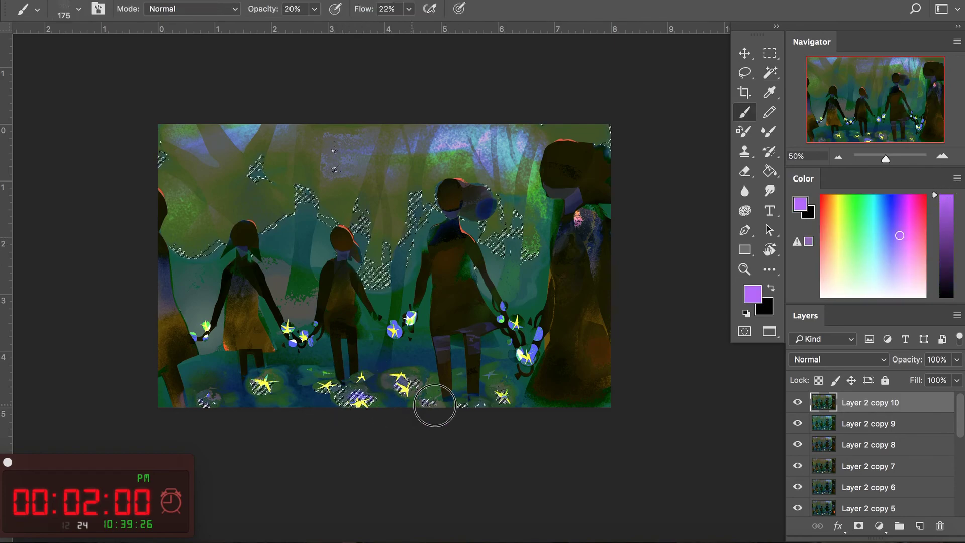
key("ctrl+d")
key("ctrl+shift+d")
key("5")
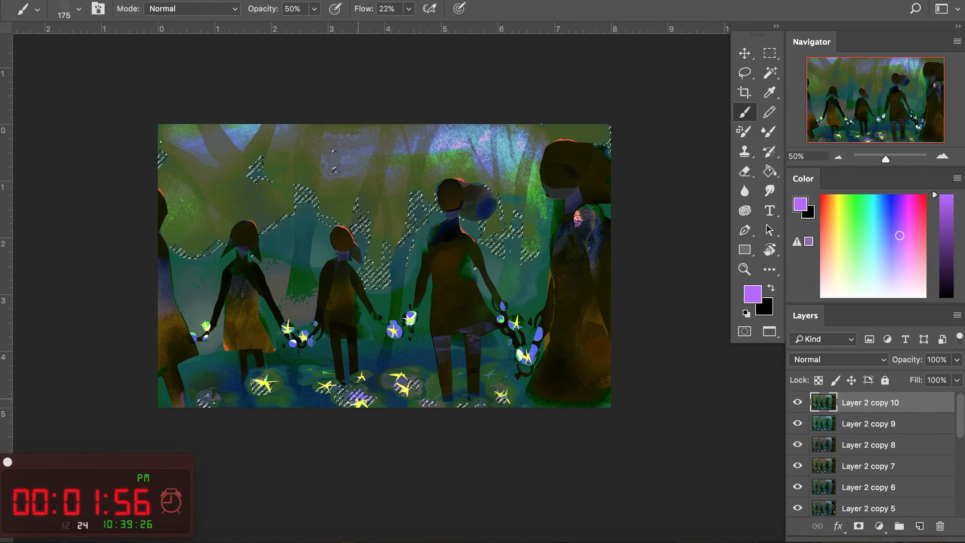
key("3")
key("bracketright")
key("bracketright")
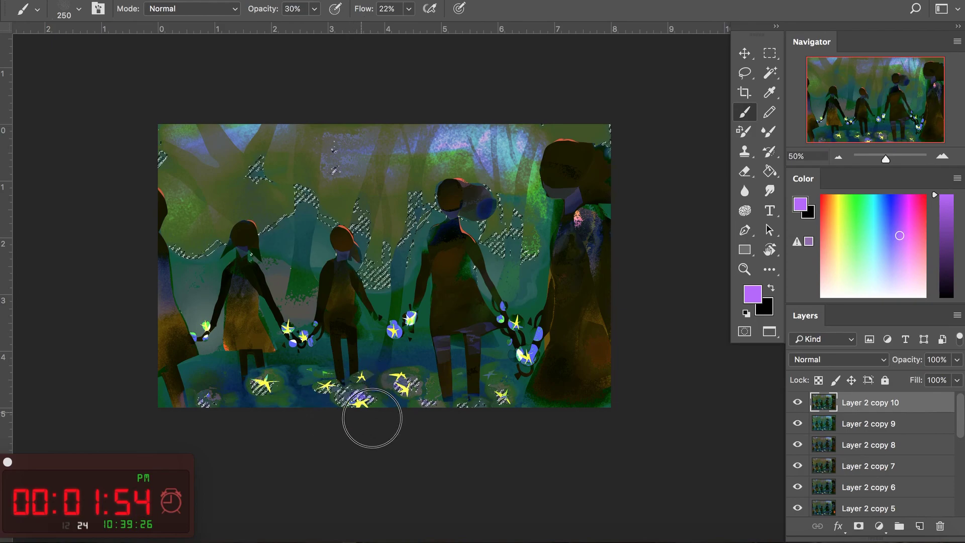
key("w")
left_click(384, 406)
key("b")
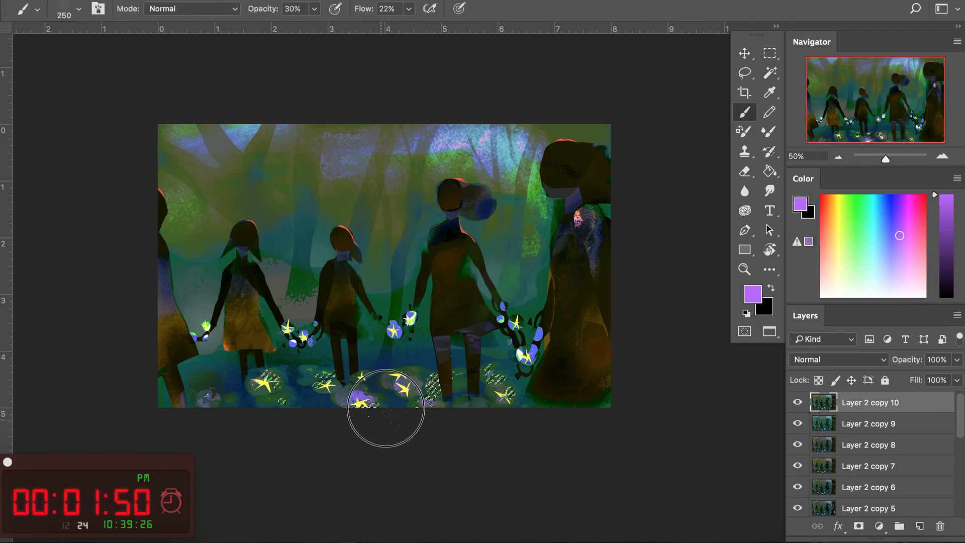
Magic Wand the speckled areas, paint them bright green, then deselect.
key("w")
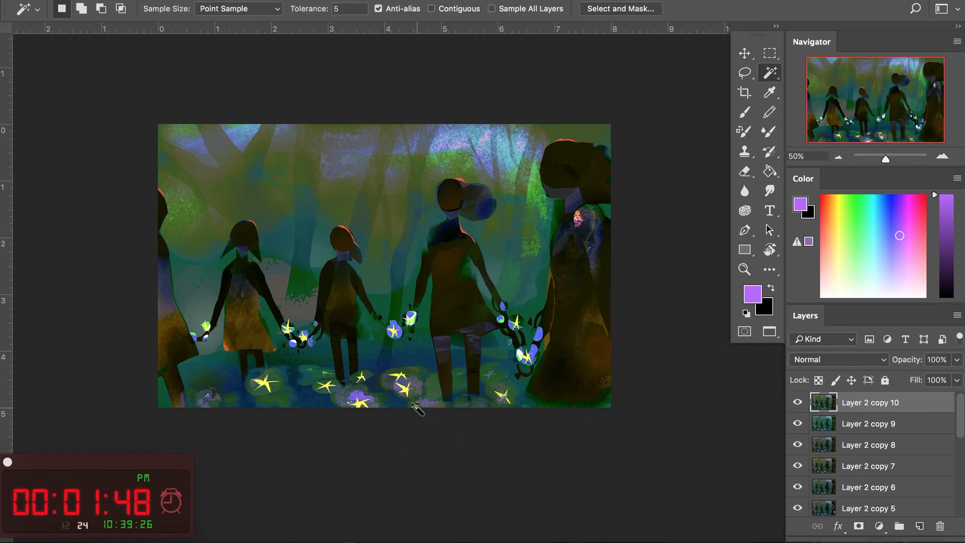
left_click(428, 399)
key("b")
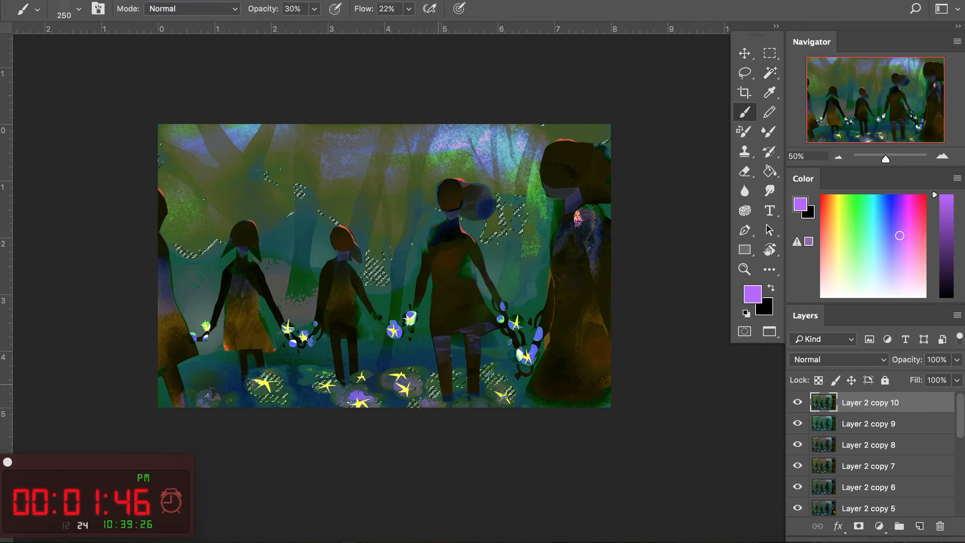
left_click(848, 211)
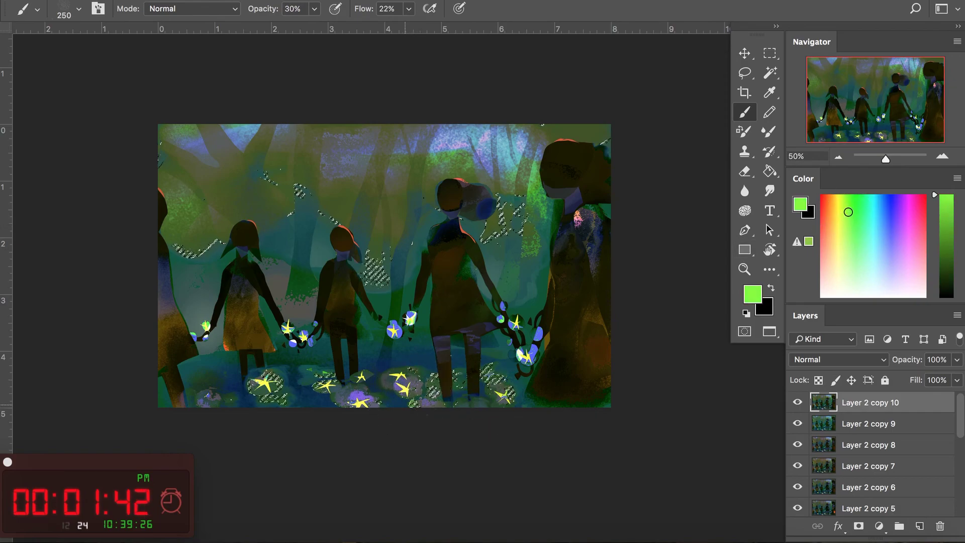
key("ctrl+d")
Select the yellow stars with the Magic Wand and paint over them with the outline hidden.
key("w")
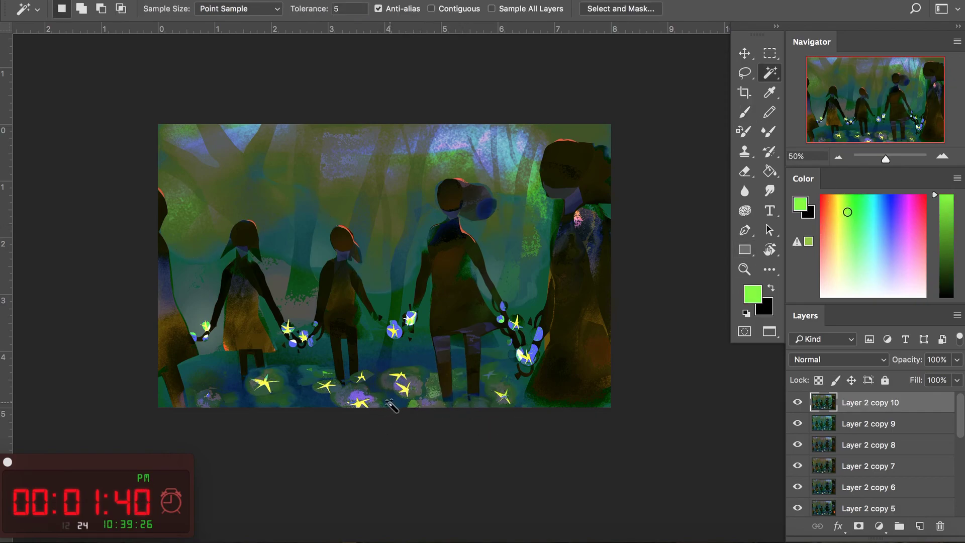
key("b")
key("w")
left_click(324, 390, "shift")
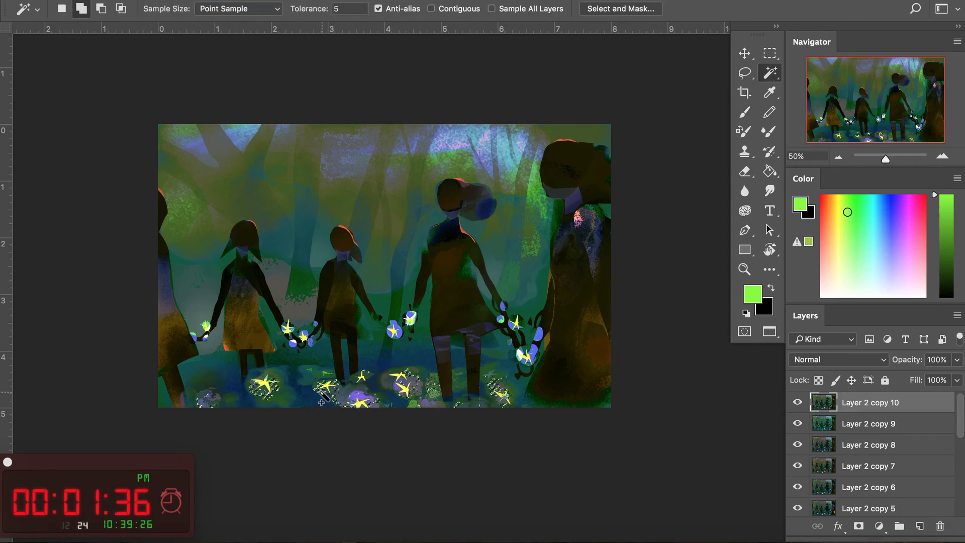
key("b")
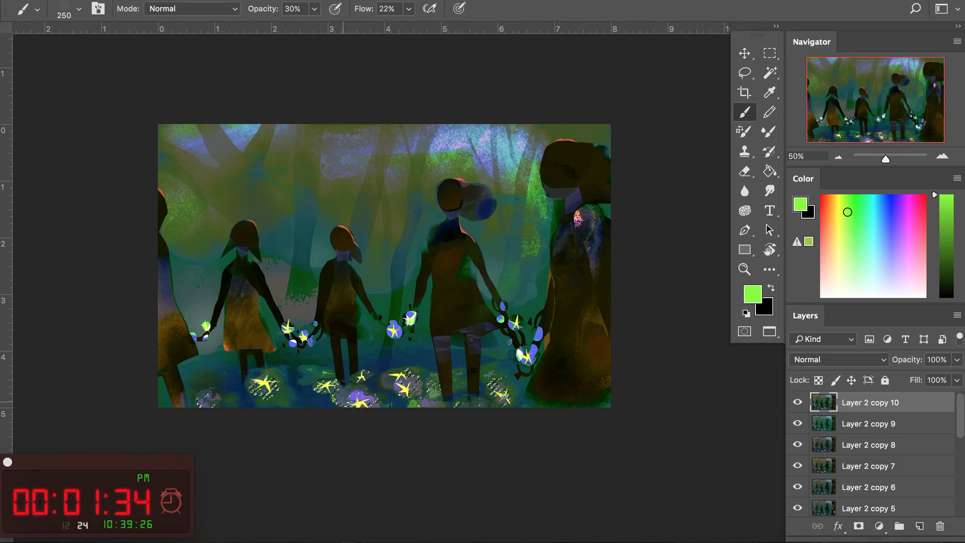
key("ctrl+h")
Magic Wand-select further areas across the canvas for painting.
key("w")
left_click(501, 355)
key("b")
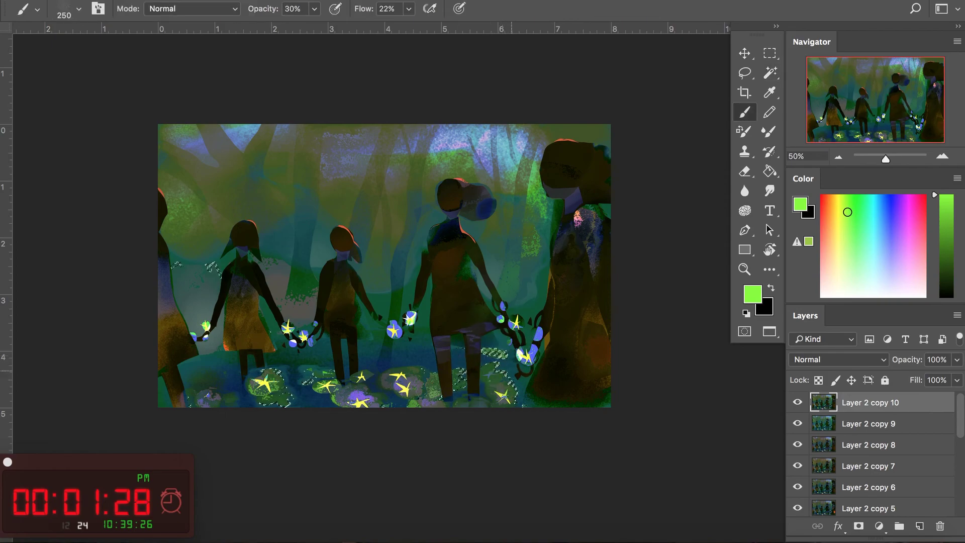
key("w")
key("b")
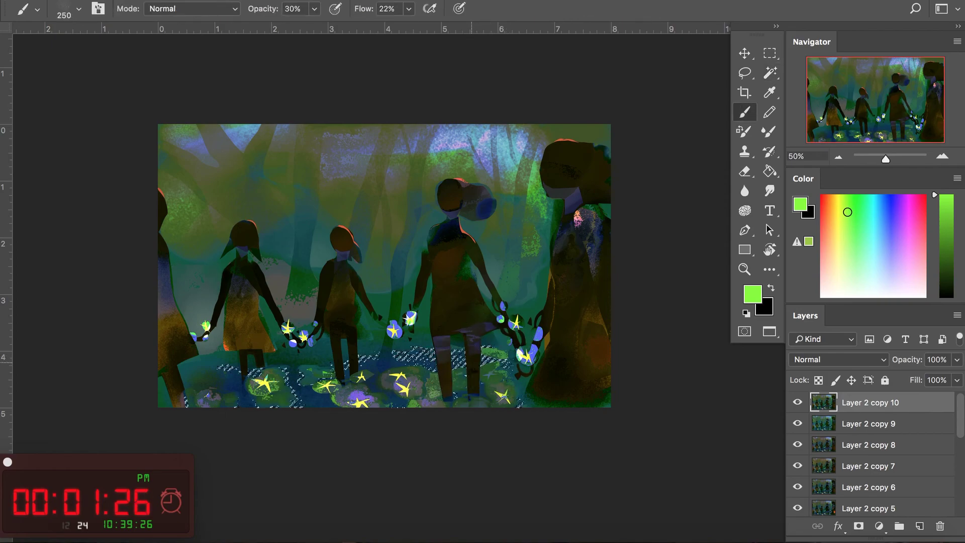
Paint soft black into the Magic Wand-selected ground beneath the figures, then deselect.
key("w")
left_click(322, 402)
key("b")
left_click(357, 336, "alt")
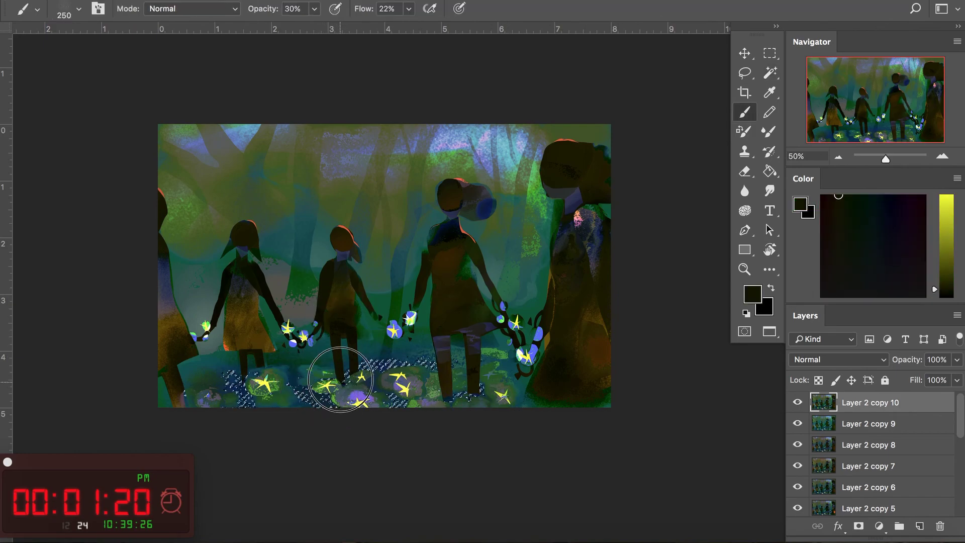
key("ctrl+d")
key("w")
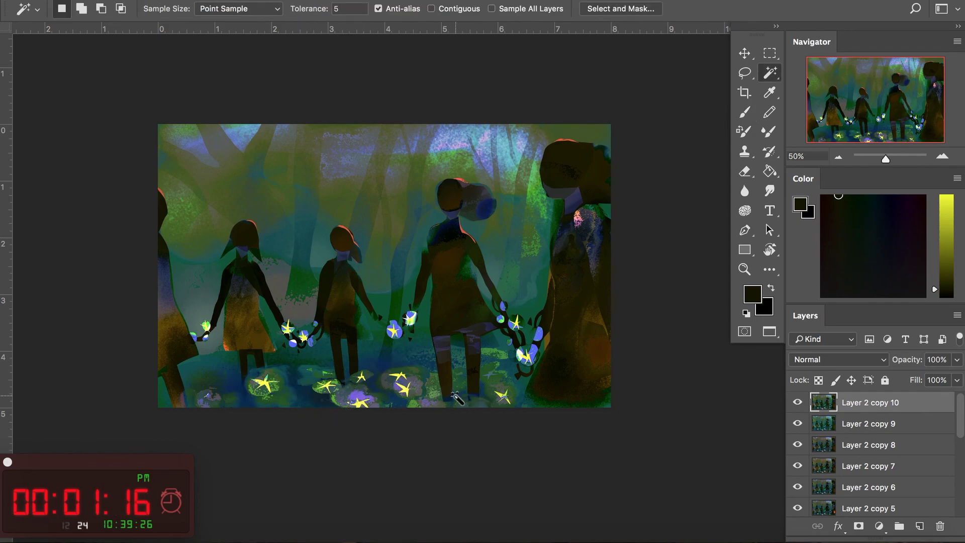
key("ctrl+m")
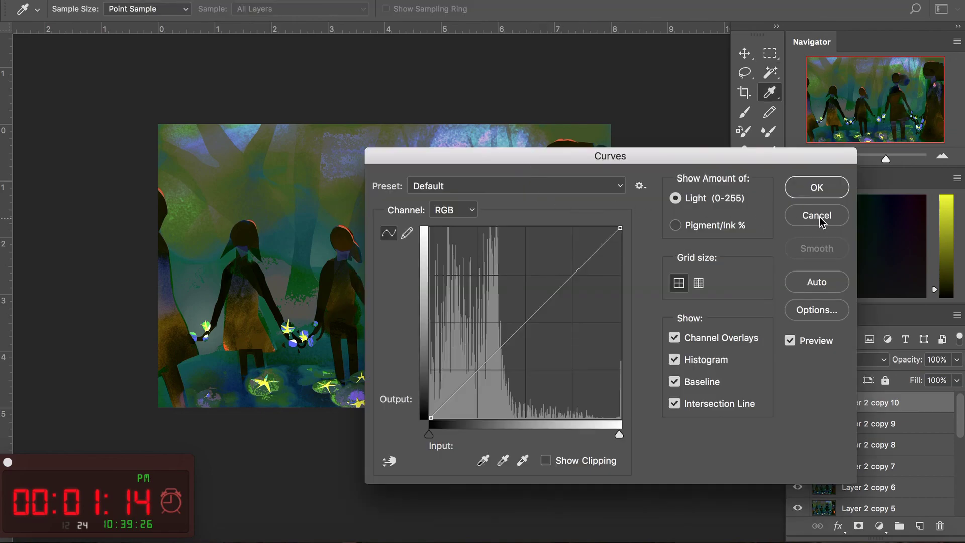
Trial a Color Balance midtone shift toward cyan and yellow, then discard it.
left_click(818, 216)
key("ctrl+b")
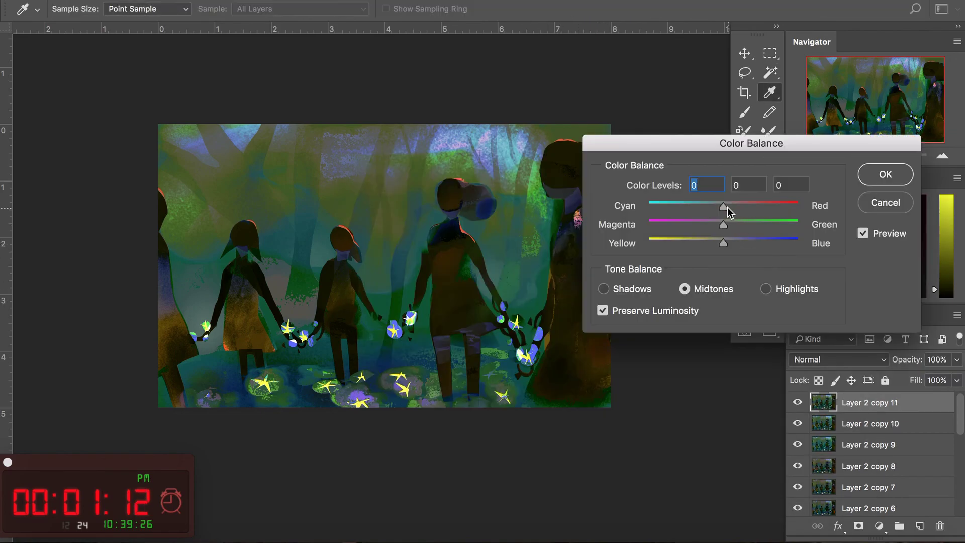
left_click_drag(719, 207, 699, 210)
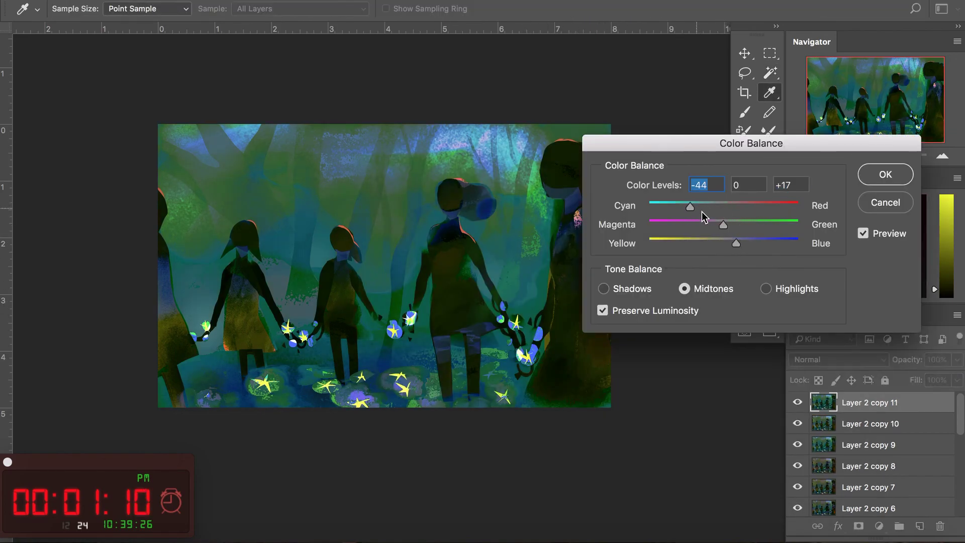
left_click_drag(732, 241, 705, 245)
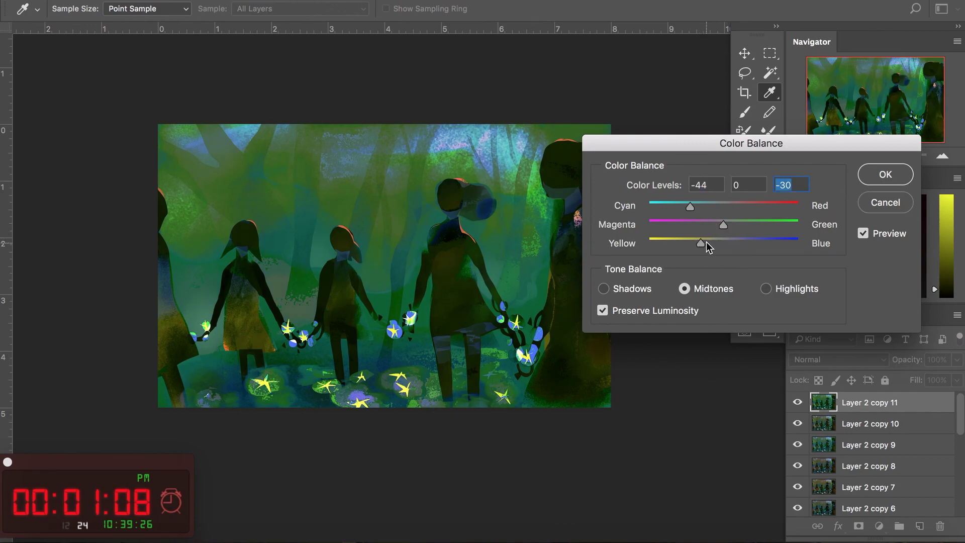
left_click(880, 204)
Experiment with darker and brighter Curves points, then cancel the adjustment.
key("ctrl+m")
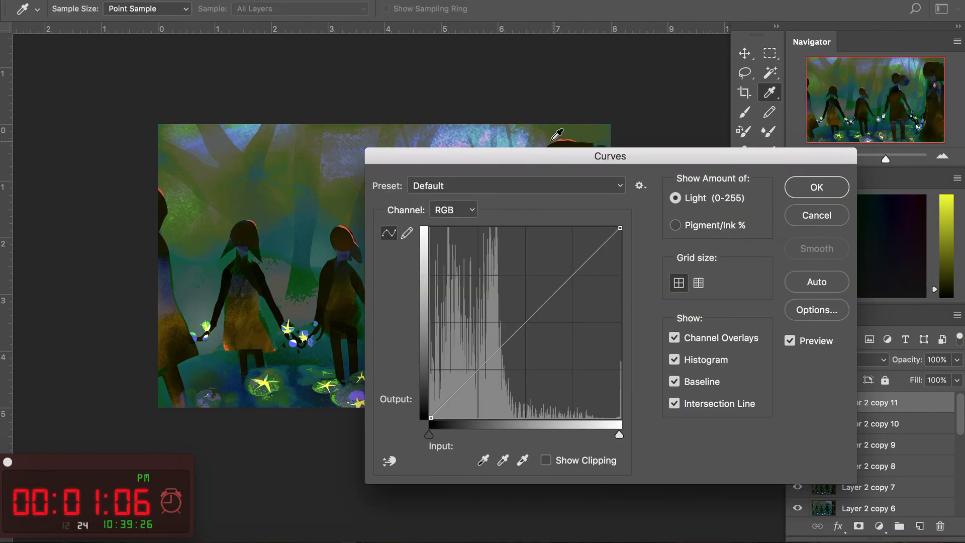
left_click_drag(566, 157, 849, 124)
left_click_drag(793, 307, 812, 309)
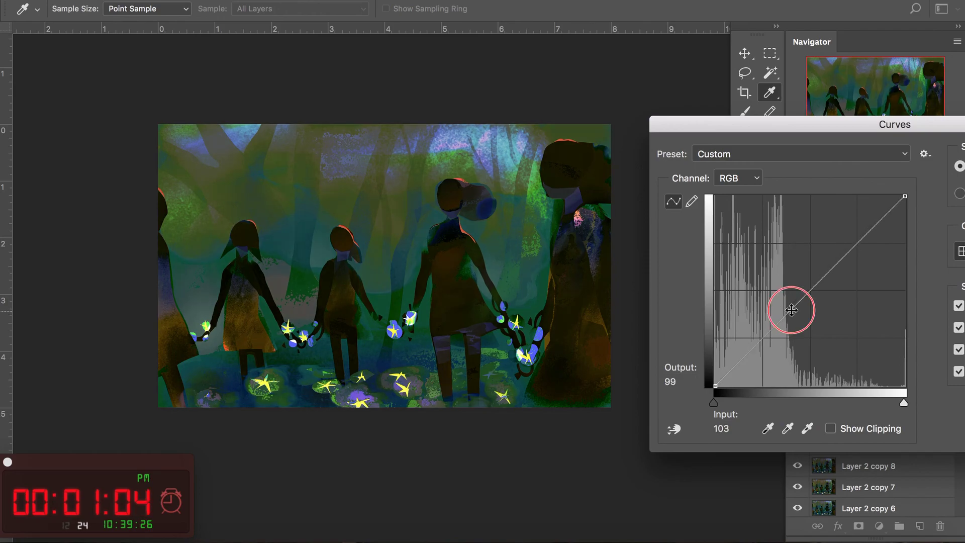
left_click(795, 314)
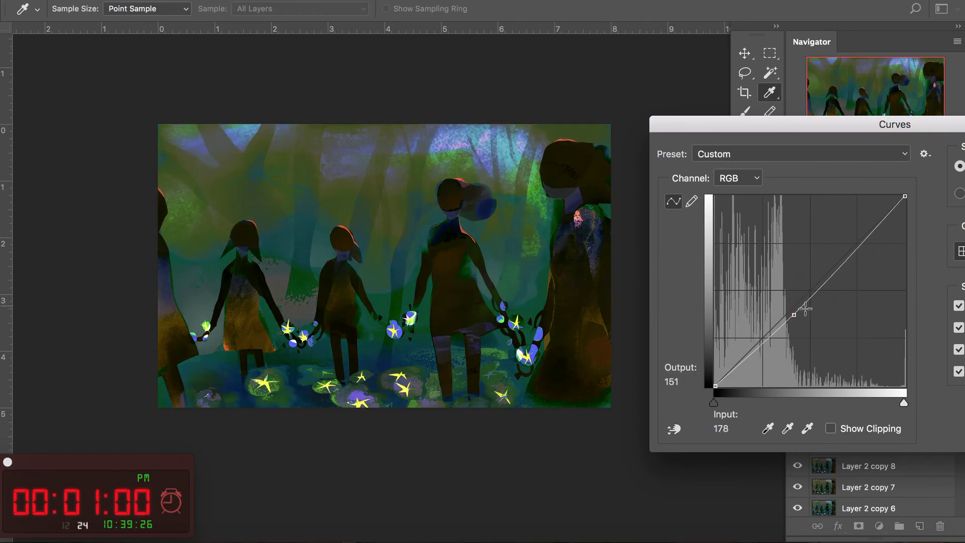
left_click_drag(808, 303, 810, 307)
mouse_move(850, 266)
left_mouse_down()
mouse_move(857, 248)
mouse_move(861, 294)
left_mouse_up()
left_click(856, 248, "ctrl")
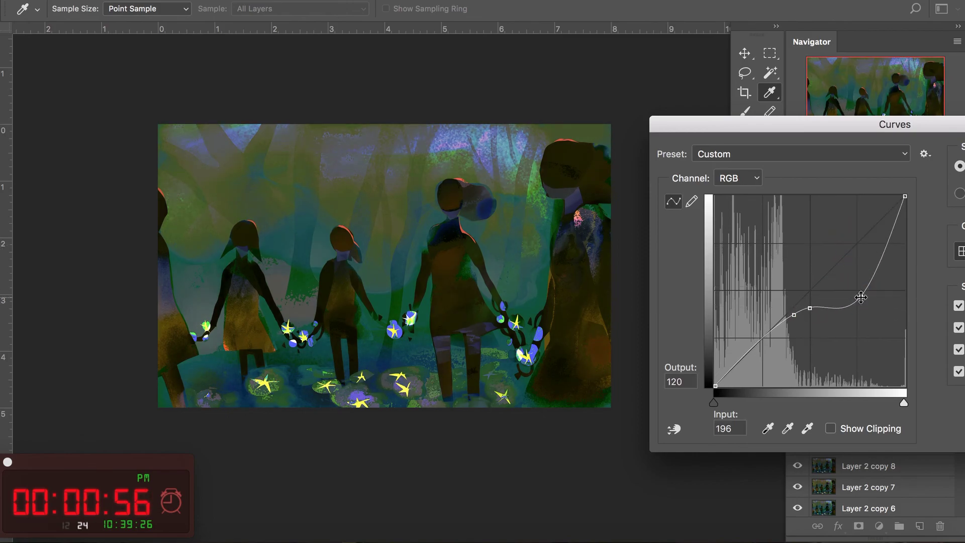
left_click(861, 288, "ctrl")
left_click_drag(796, 137, 465, 134)
left_click(793, 181)
key("w")
Try a second Curves grade darkening shadows and lifting highlights, cancel it, and reopen Color Balance.
key("ctrl+m")
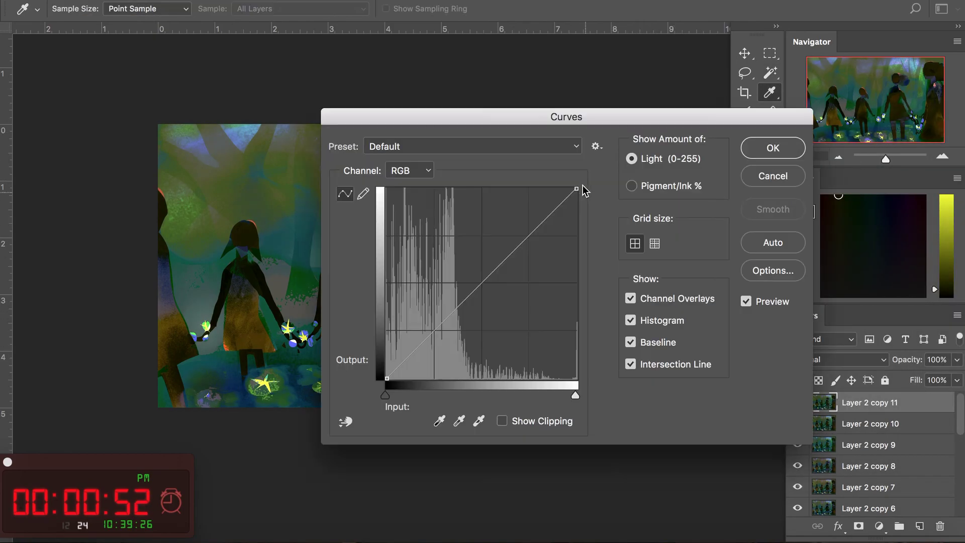
left_click_drag(556, 123, 901, 122)
mouse_move(793, 318)
left_mouse_down()
mouse_move(792, 327)
mouse_move(828, 307)
mouse_move(817, 263)
left_mouse_up()
key("ctrl+z")
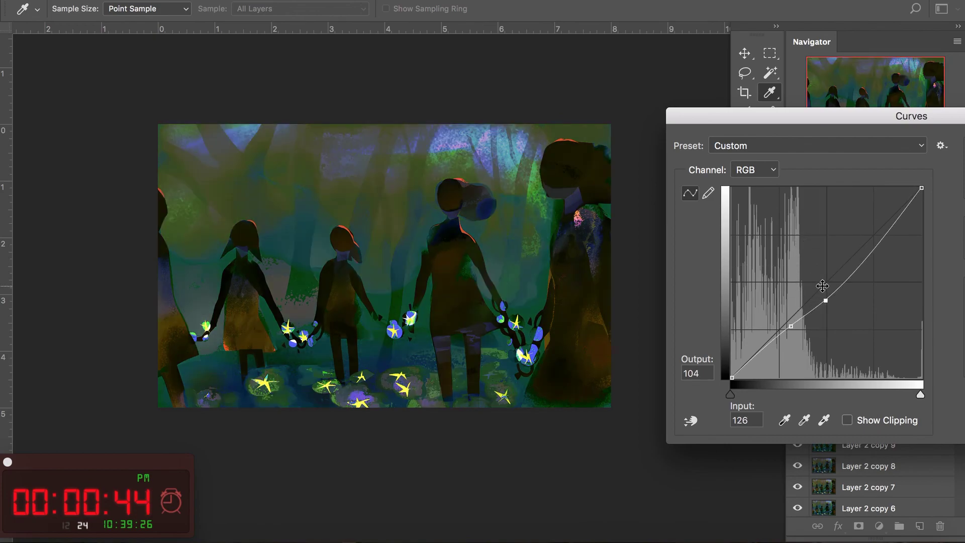
mouse_move(863, 224)
left_mouse_down()
mouse_move(860, 214)
mouse_move(867, 248)
left_mouse_up()
left_click_drag(819, 121, 512, 139)
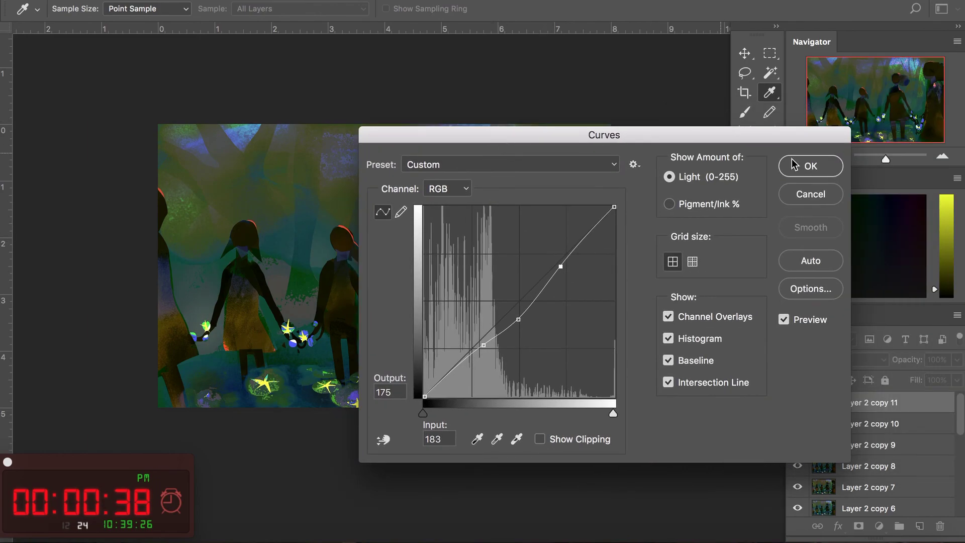
left_click(789, 193)
key("ctrl+b")
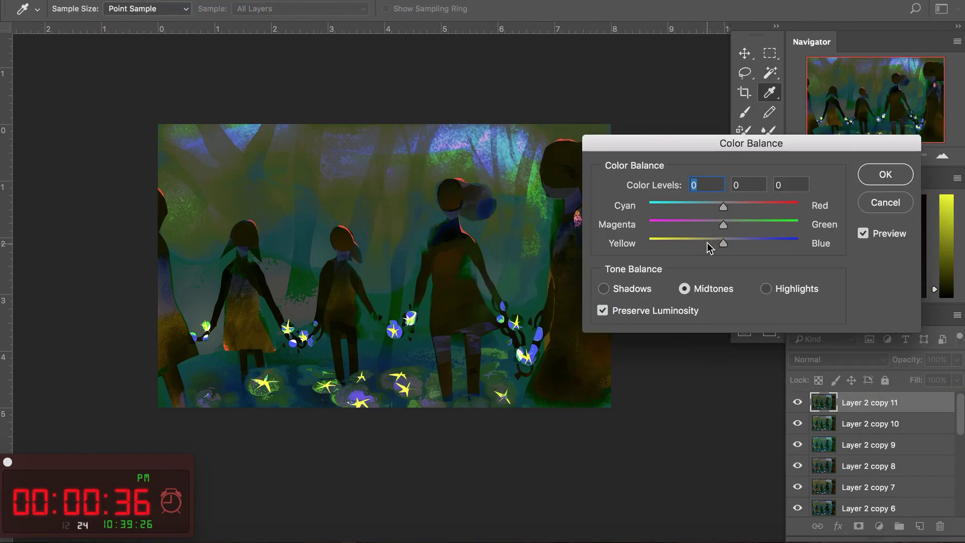
Set Color Balance highlights to -39/-4/-27 and shadows to +1/-5/+10, and apply.
left_click(765, 286)
left_click_drag(723, 207, 696, 206)
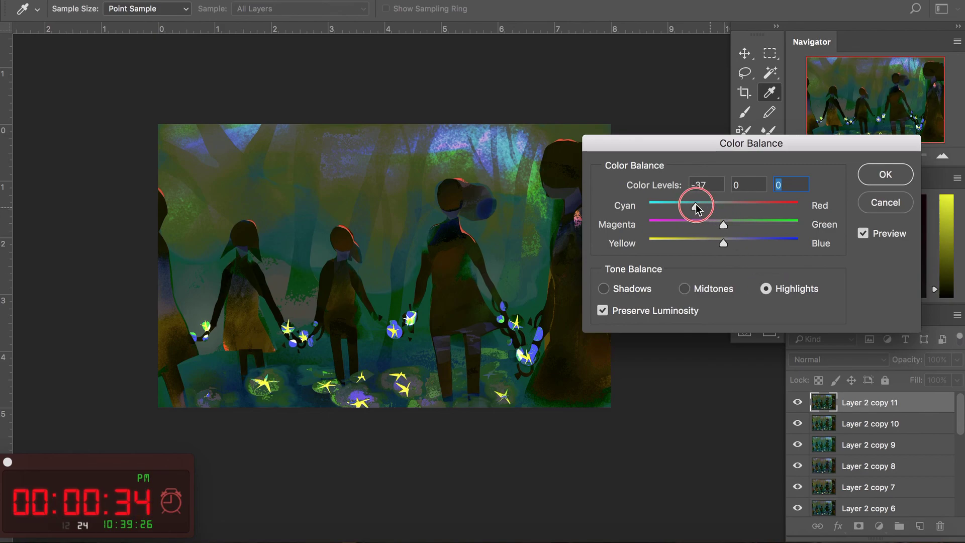
left_click(704, 225)
mouse_move(723, 243)
left_mouse_down()
mouse_move(703, 243)
mouse_move(734, 226)
mouse_move(695, 207)
left_mouse_up()
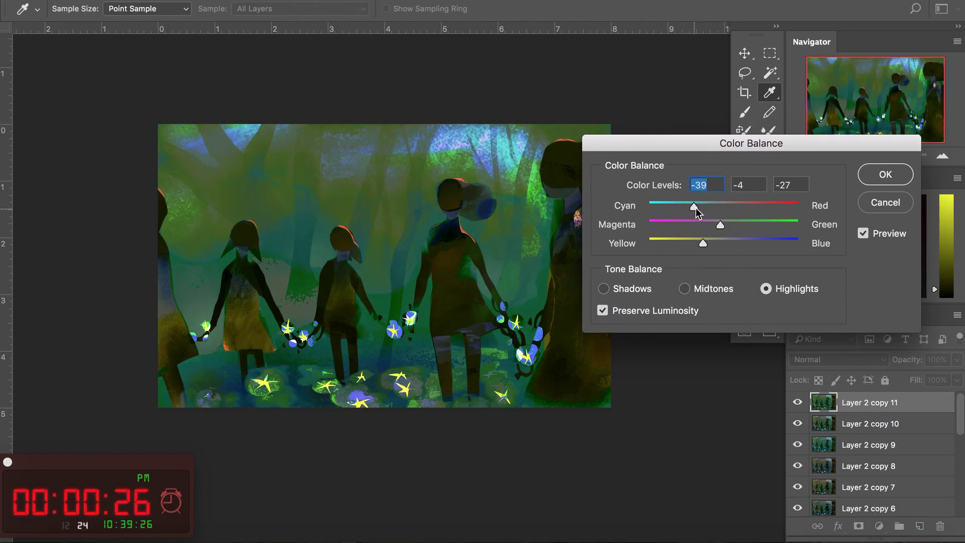
left_click(607, 292)
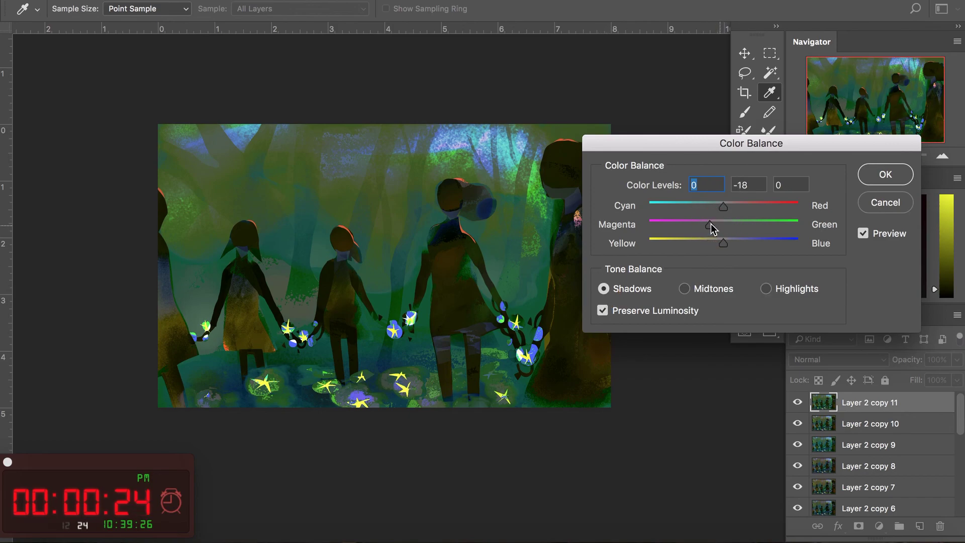
mouse_move(710, 225)
left_mouse_down()
mouse_move(720, 228)
mouse_move(727, 210)
mouse_move(738, 240)
mouse_move(730, 238)
left_mouse_up()
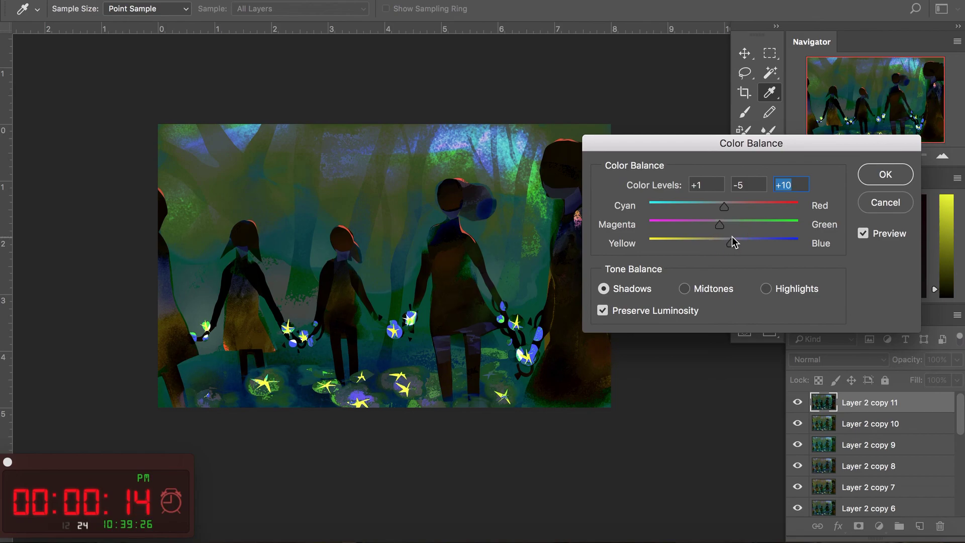
key("Return")
key("w")
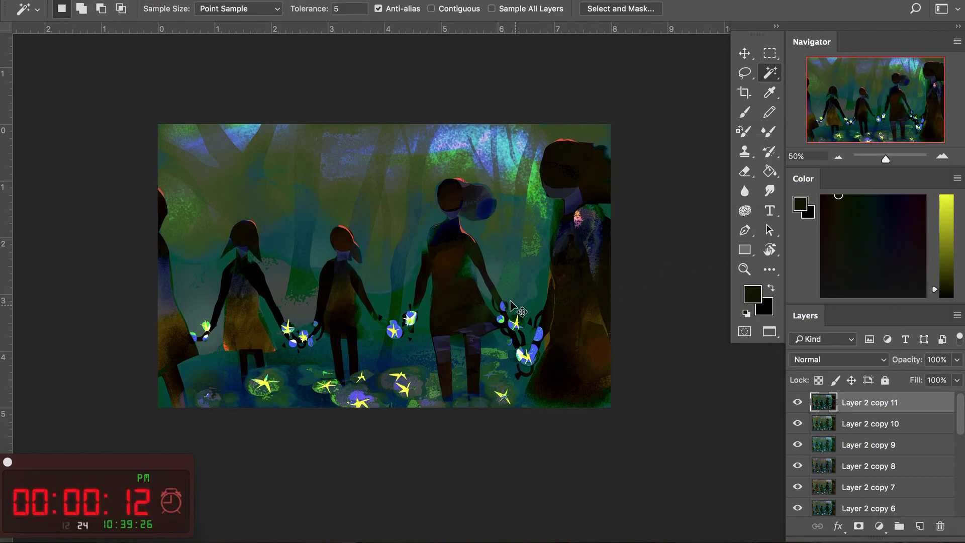
Magic Wand the dark figures and brush navy blue over them, then deselect.
left_click(567, 296)
key("b")
left_click(484, 208, "alt")
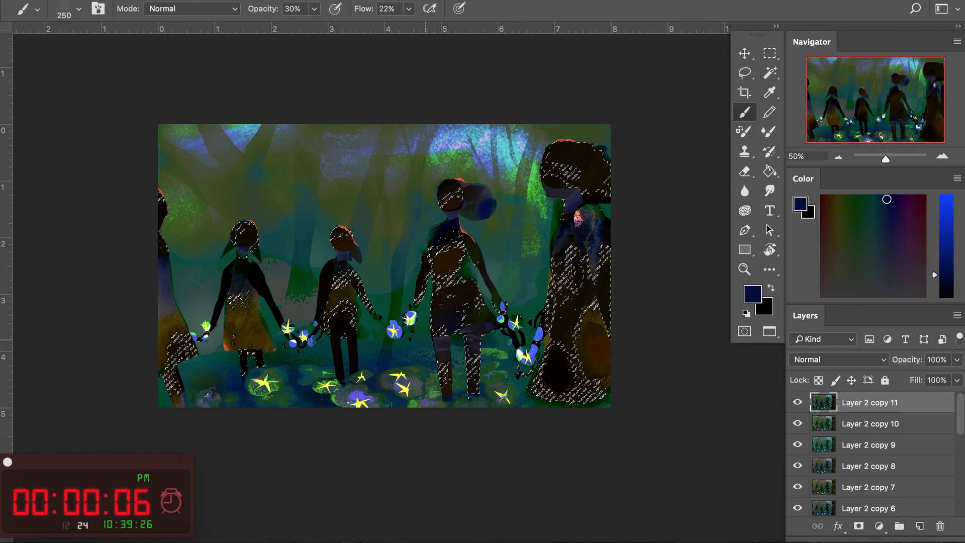
key("ctrl+d")
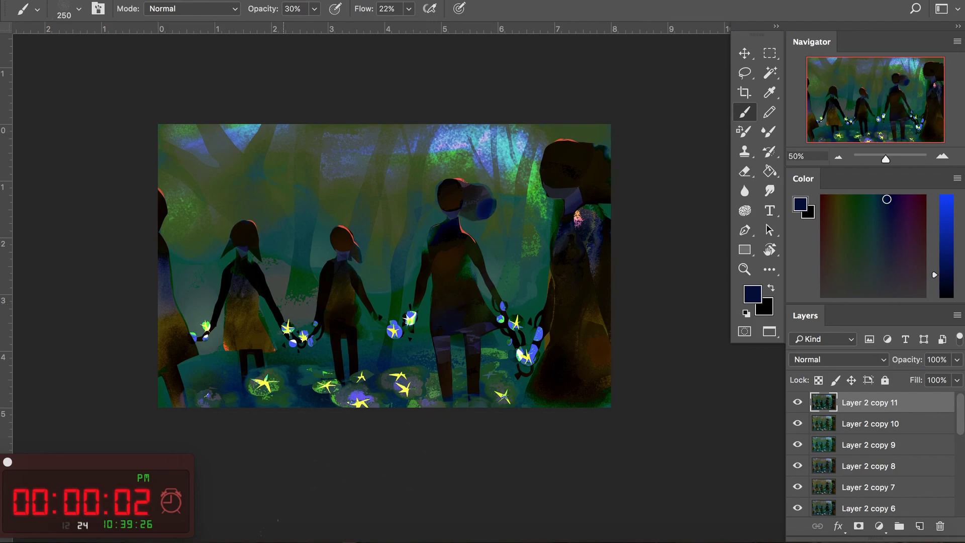
Hide the panels to review the finished painting, then restore them.
key("Tab")
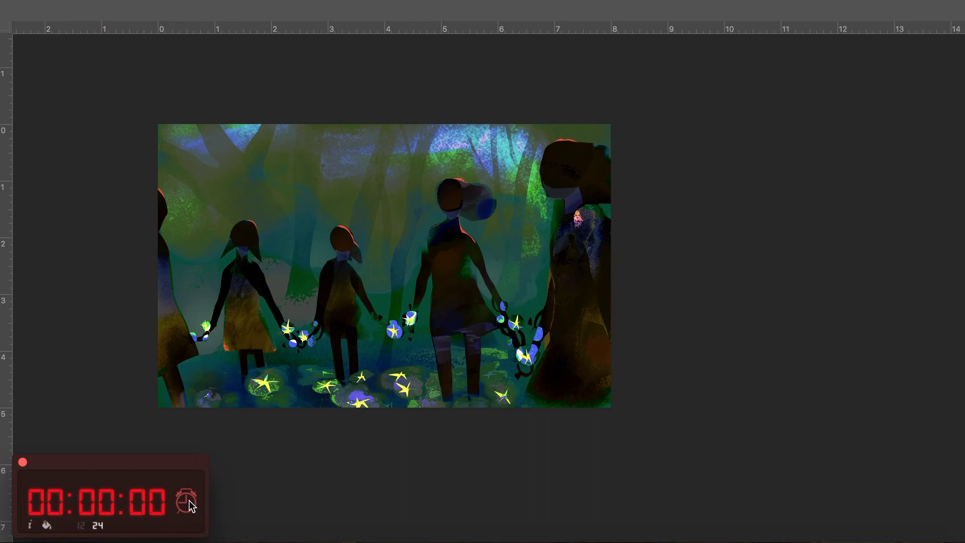
left_click(22, 462)
scroll(341, 438, "up", 1)
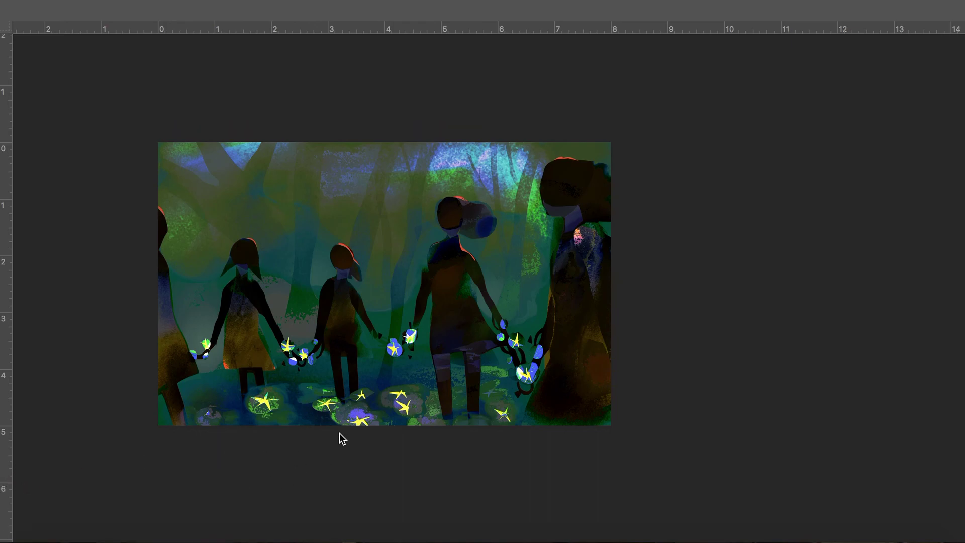
key("Tab")
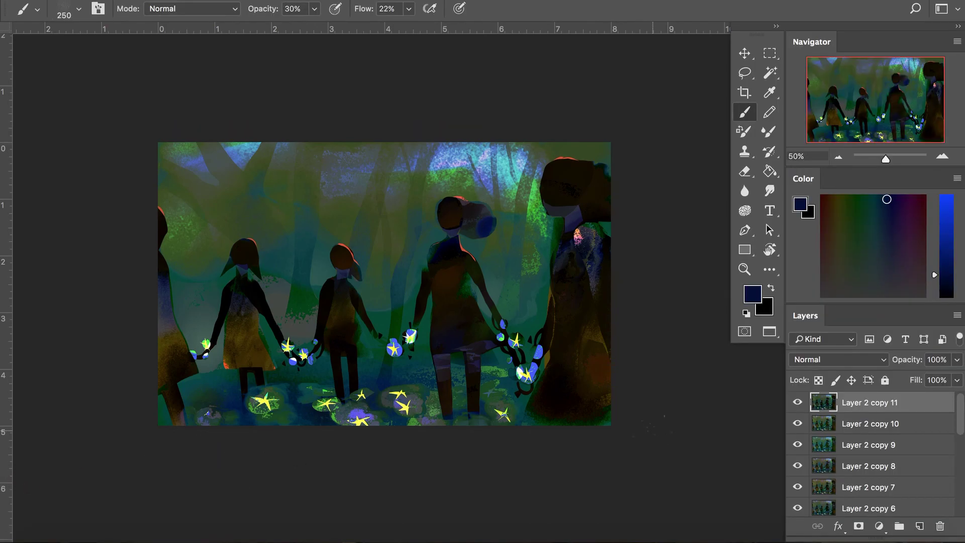